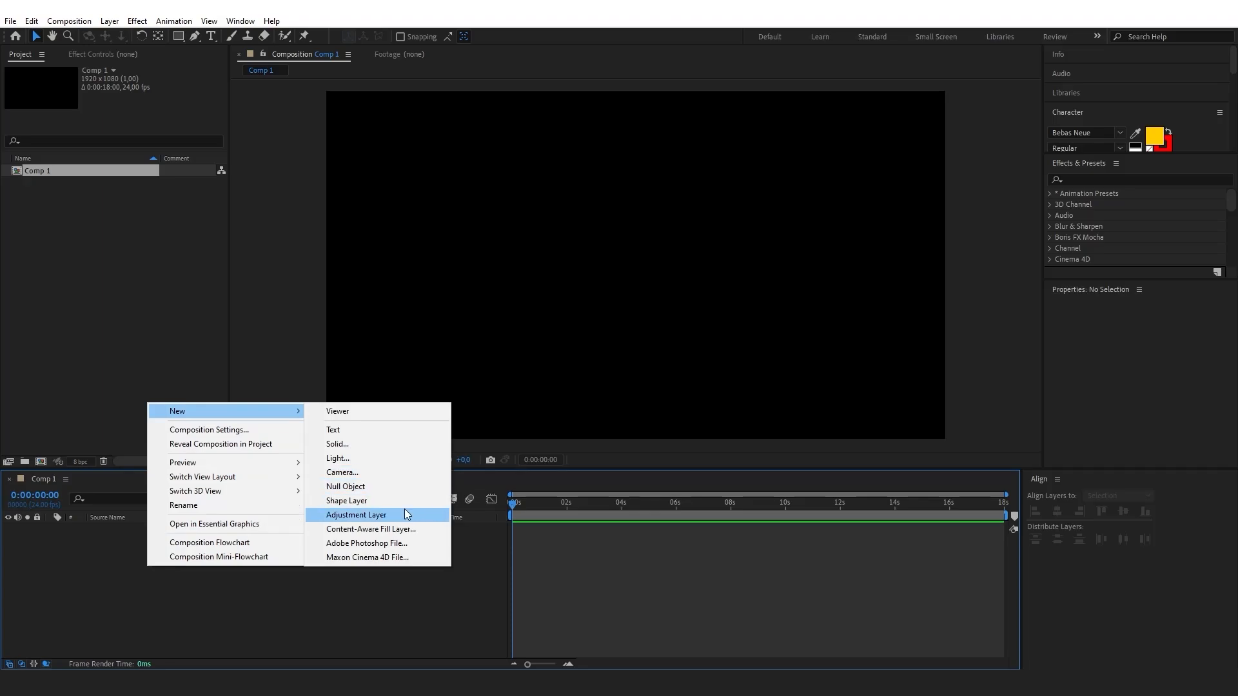
Add an adjustment layer with a Grid effect, setting the grid's anchor to 945, 524 and its corner to 1071, 672.
{"action": "left_click", "coordinate": [405, 512]}
{"action": "left_click", "coordinate": [1151, 180]}
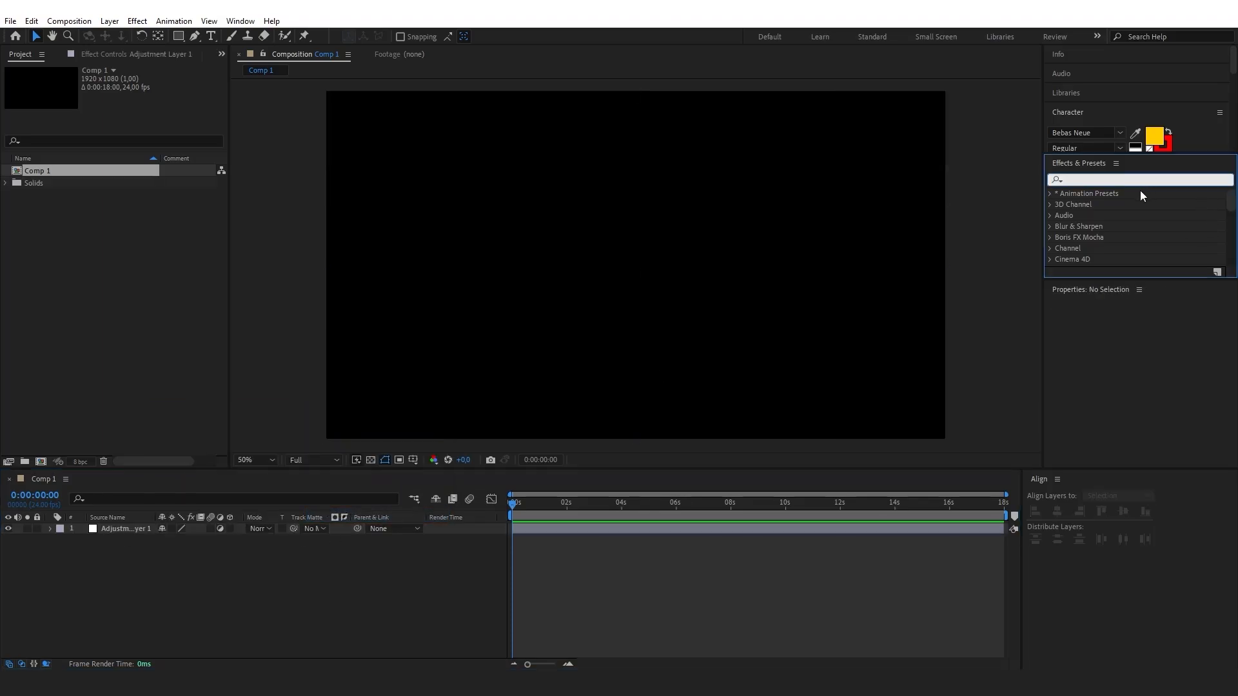
{"action": "type", "text": "grid"}
{"action": "left_click_drag", "start_coordinate": [1085, 239], "coordinate": [134, 529]}
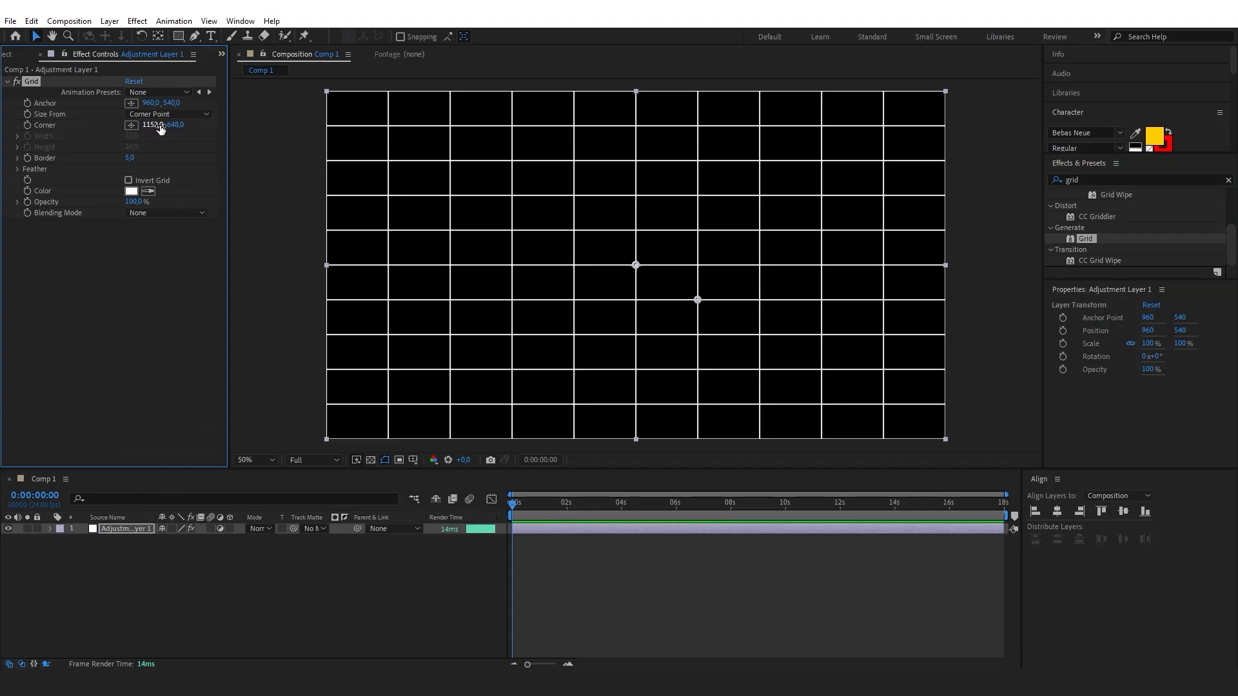
{"action": "left_click_drag", "start_coordinate": [161, 129], "coordinate": [150, 106]}
Create a new solid layer in Comp 1 coloured white (FFFFFF).
{"action": "left_click", "coordinate": [129, 593]}
{"action": "right_click", "coordinate": [129, 592]}
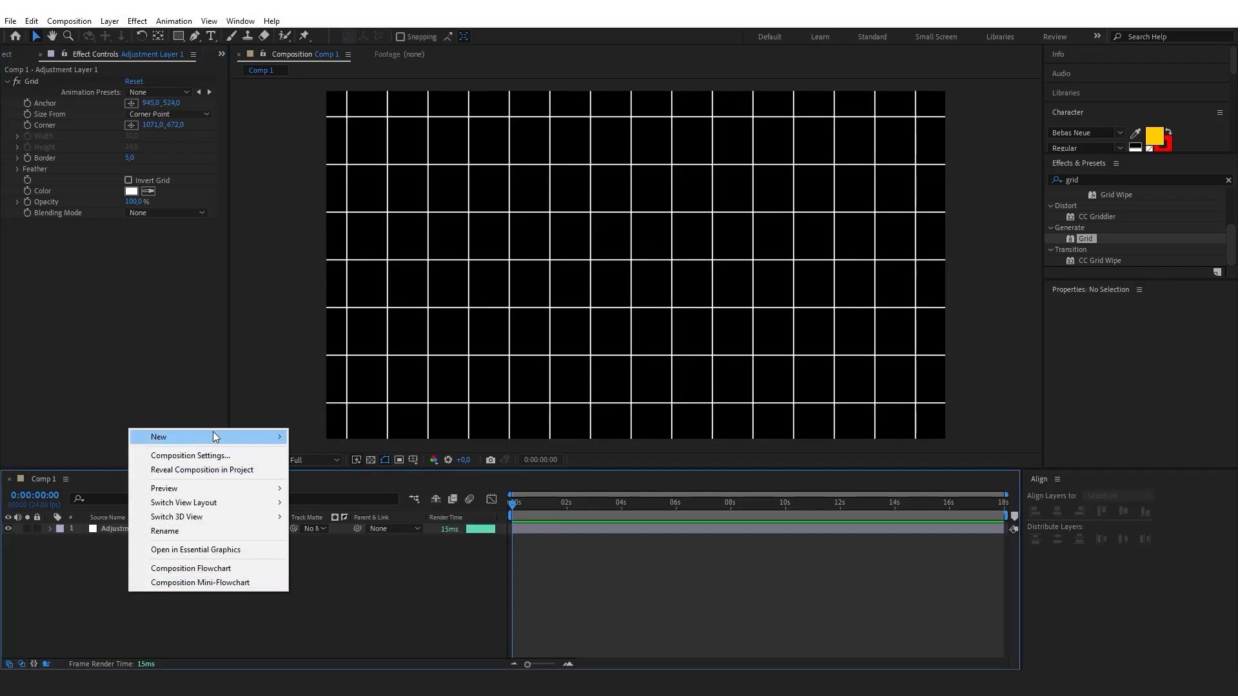
{"action": "mouse_move", "coordinate": [215, 432]}
{"action": "left_click", "coordinate": [351, 469]}
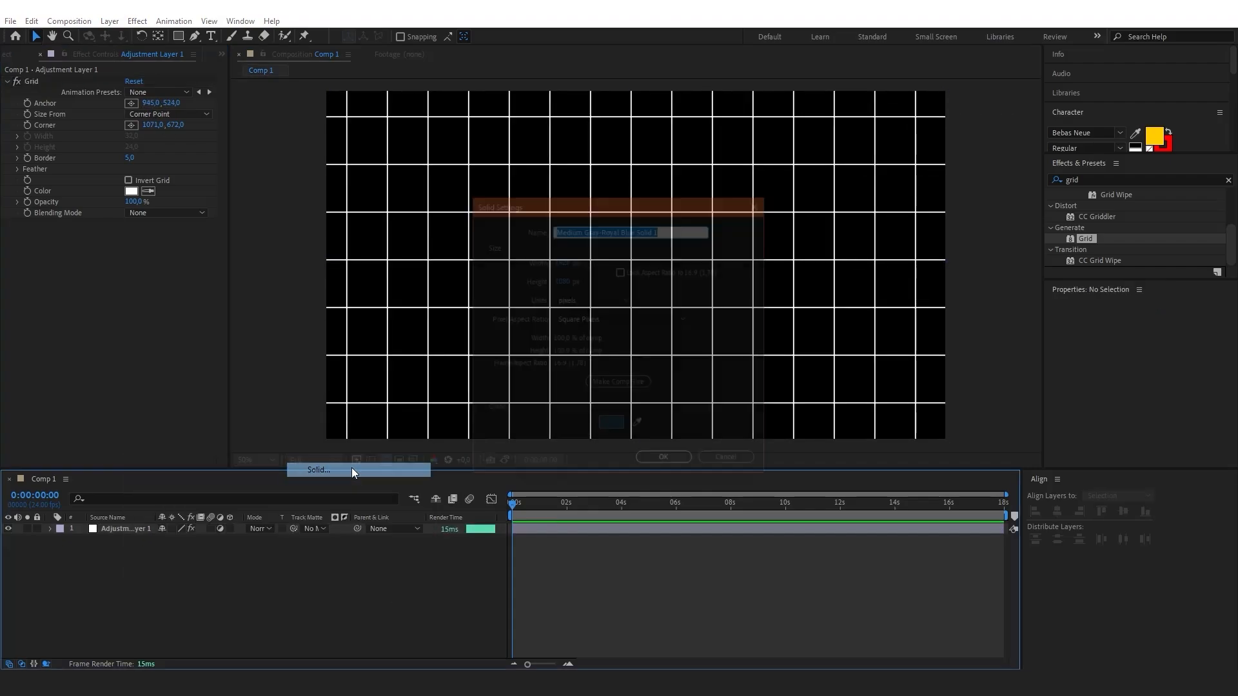
{"action": "left_click", "coordinate": [613, 428]}
{"action": "left_click_drag", "start_coordinate": [557, 504], "coordinate": [469, 358]}
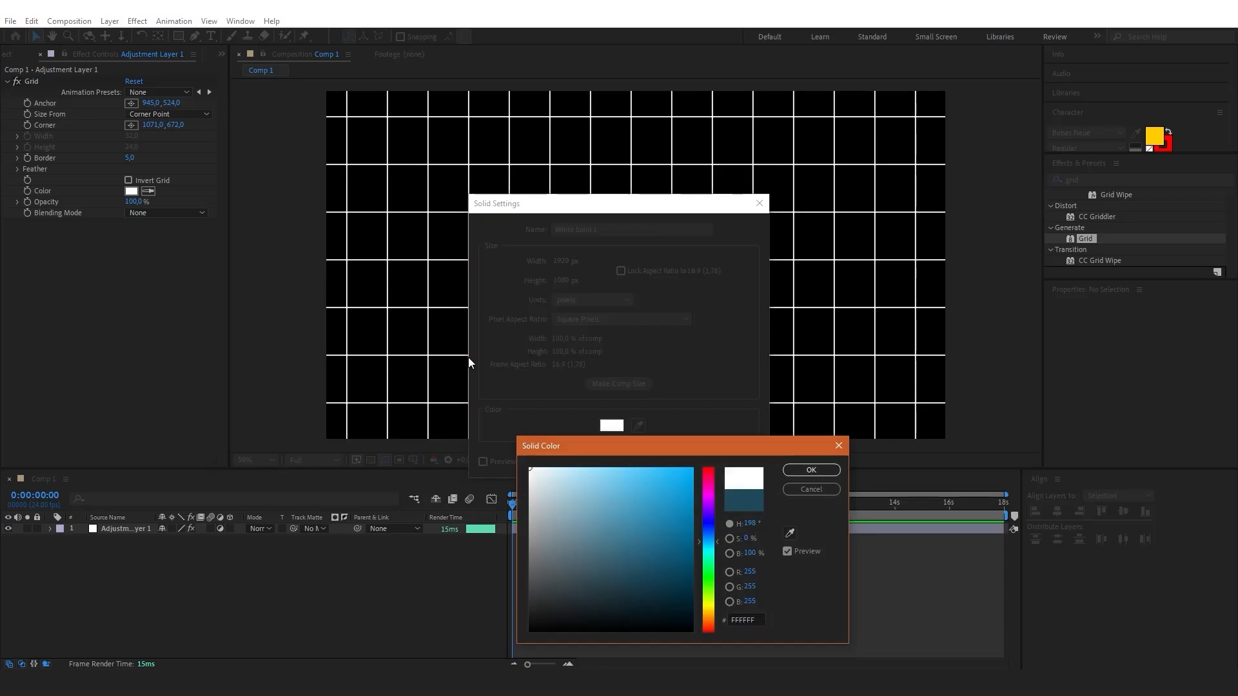
{"action": "left_click", "coordinate": [812, 469]}
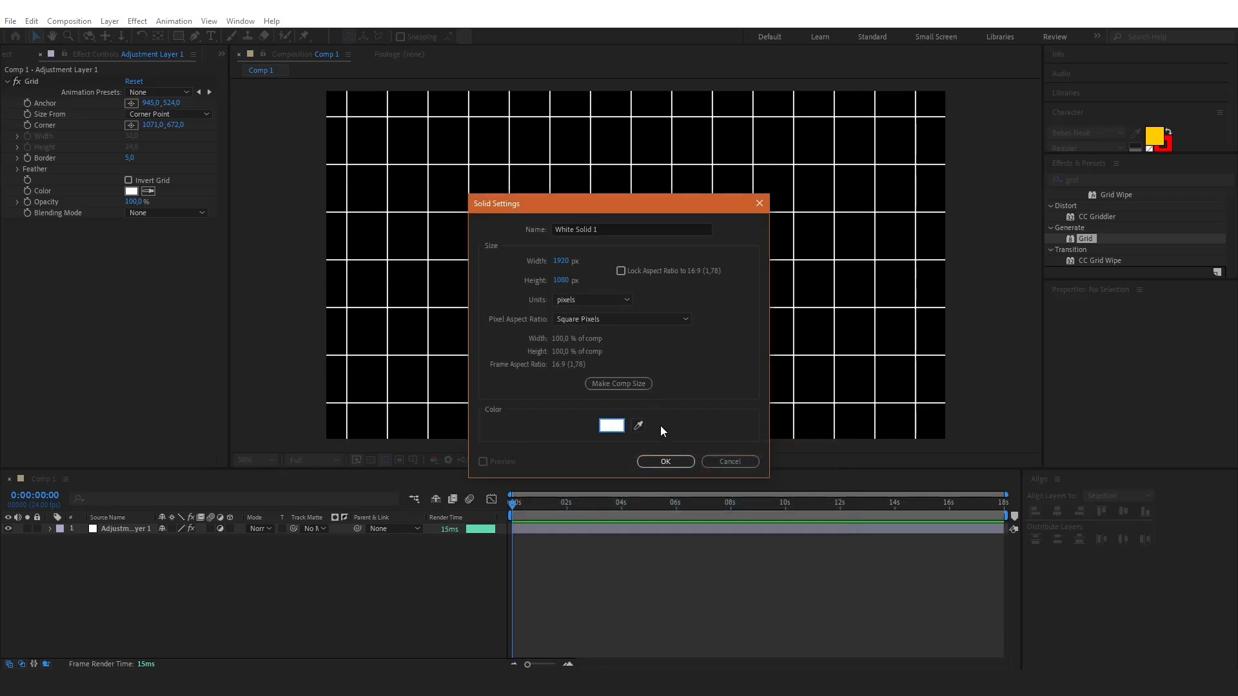
{"action": "left_click", "coordinate": [658, 464]}
Find the Fractal Noise effect and apply it to the white solid layer.
{"action": "type", "text": "fract"}
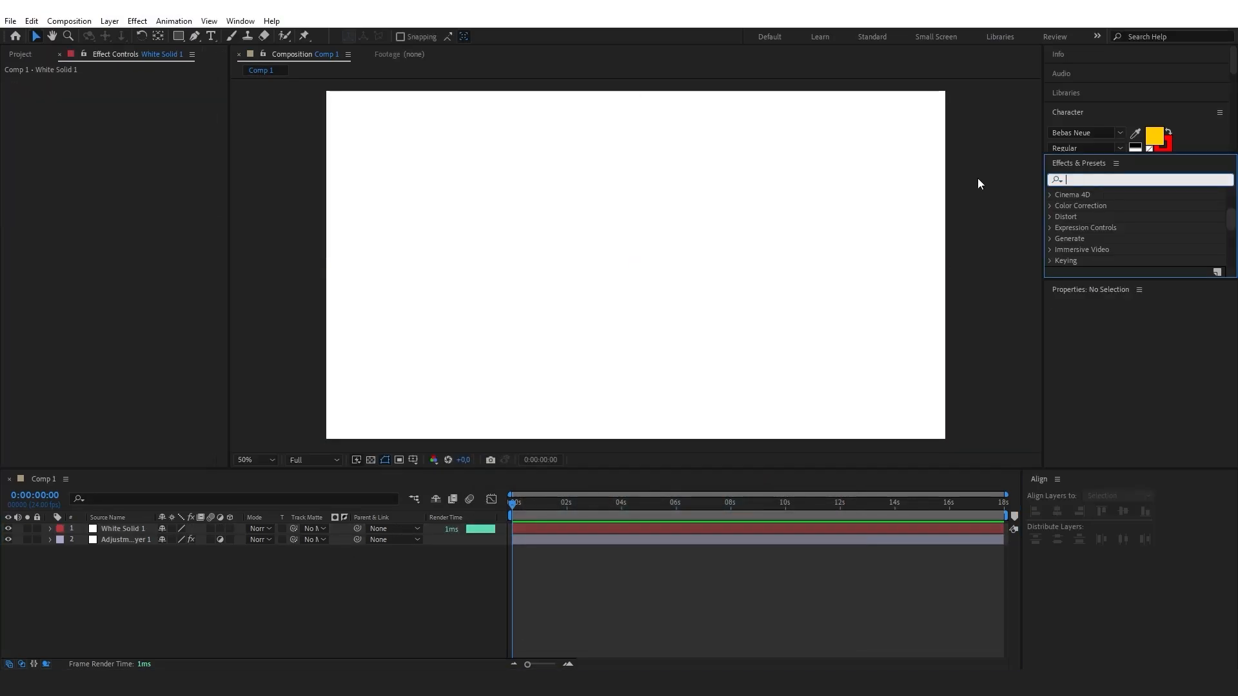
{"action": "type", "text": "a"}
{"action": "left_click_drag", "start_coordinate": [1111, 248], "coordinate": [134, 527]}
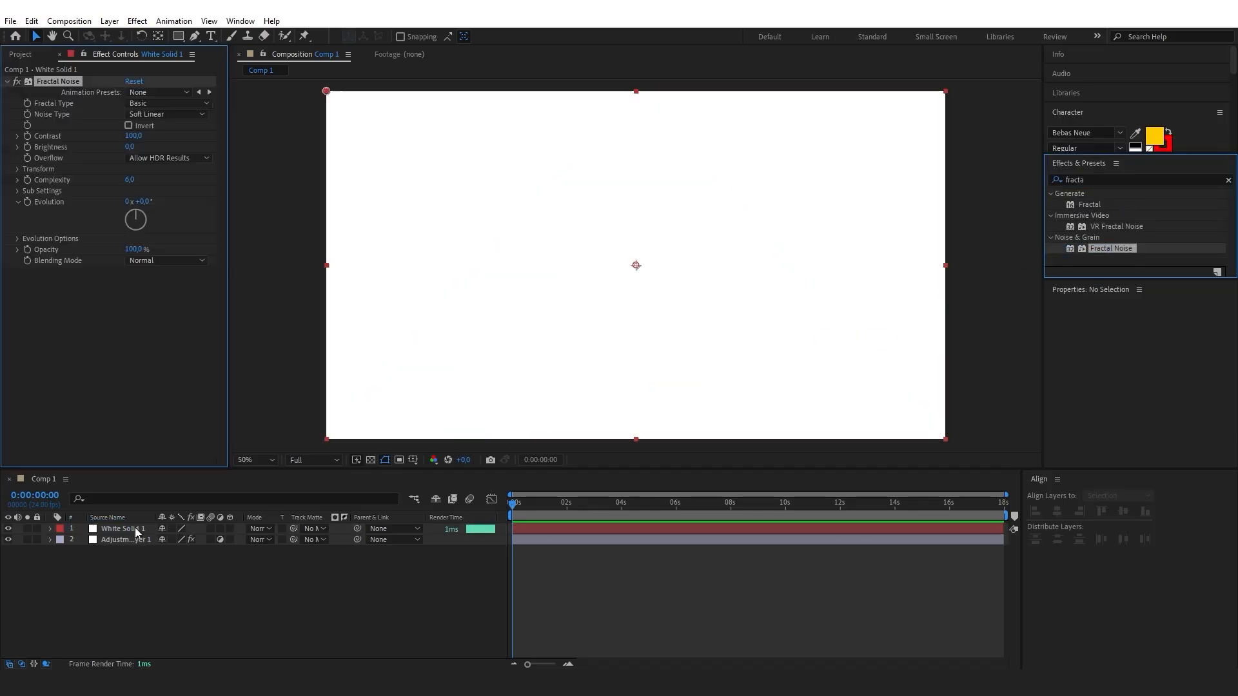
Set the Fractal Noise fractal type to Turbulent Sharp and noise type to Linear, with Invert enabled.
{"action": "left_click", "coordinate": [160, 103]}
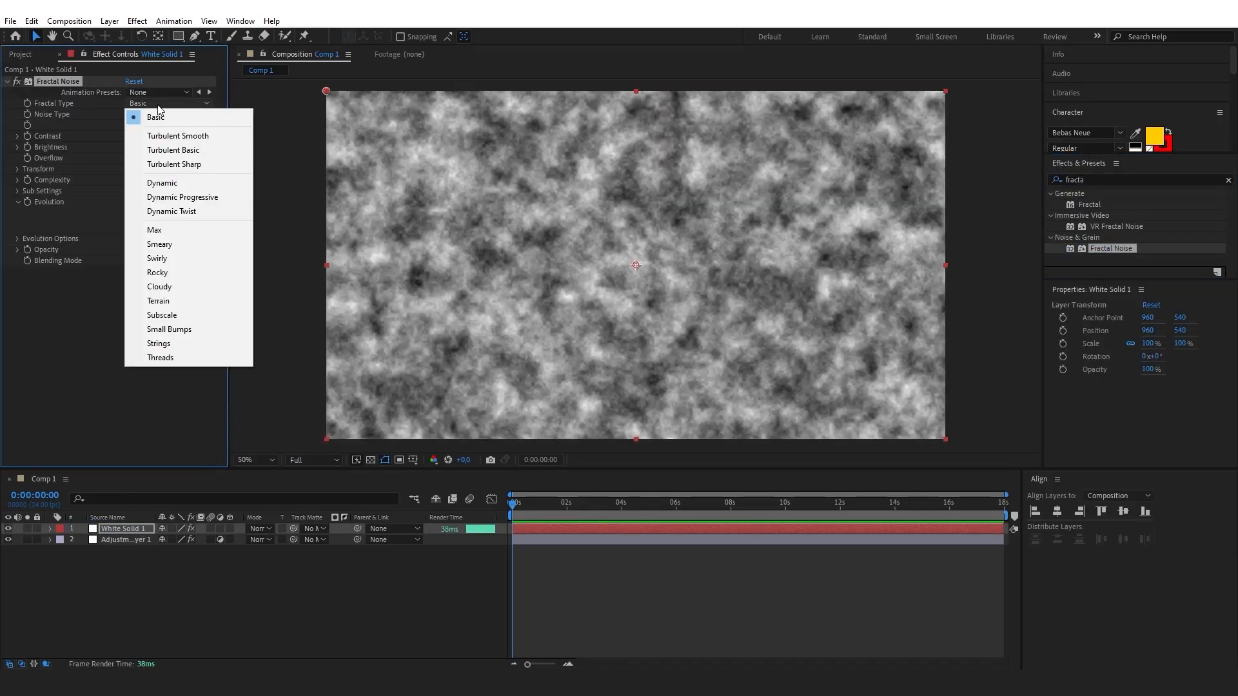
{"action": "left_click", "coordinate": [187, 164]}
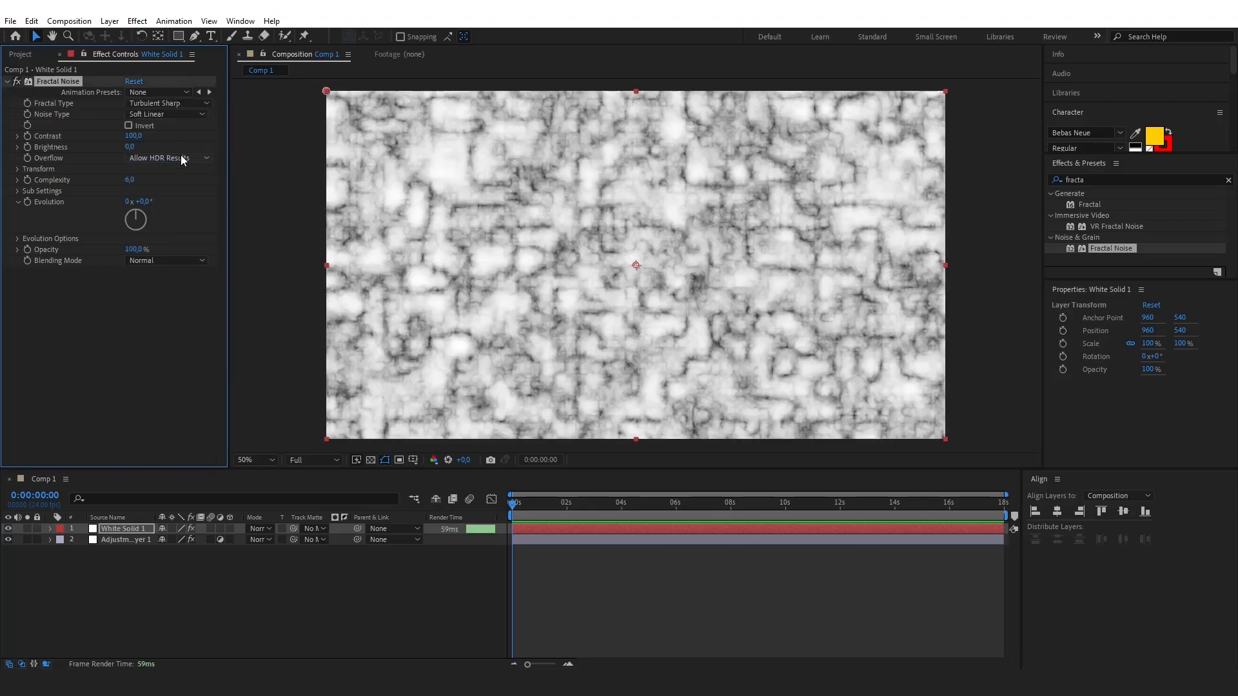
{"action": "left_click", "coordinate": [181, 114]}
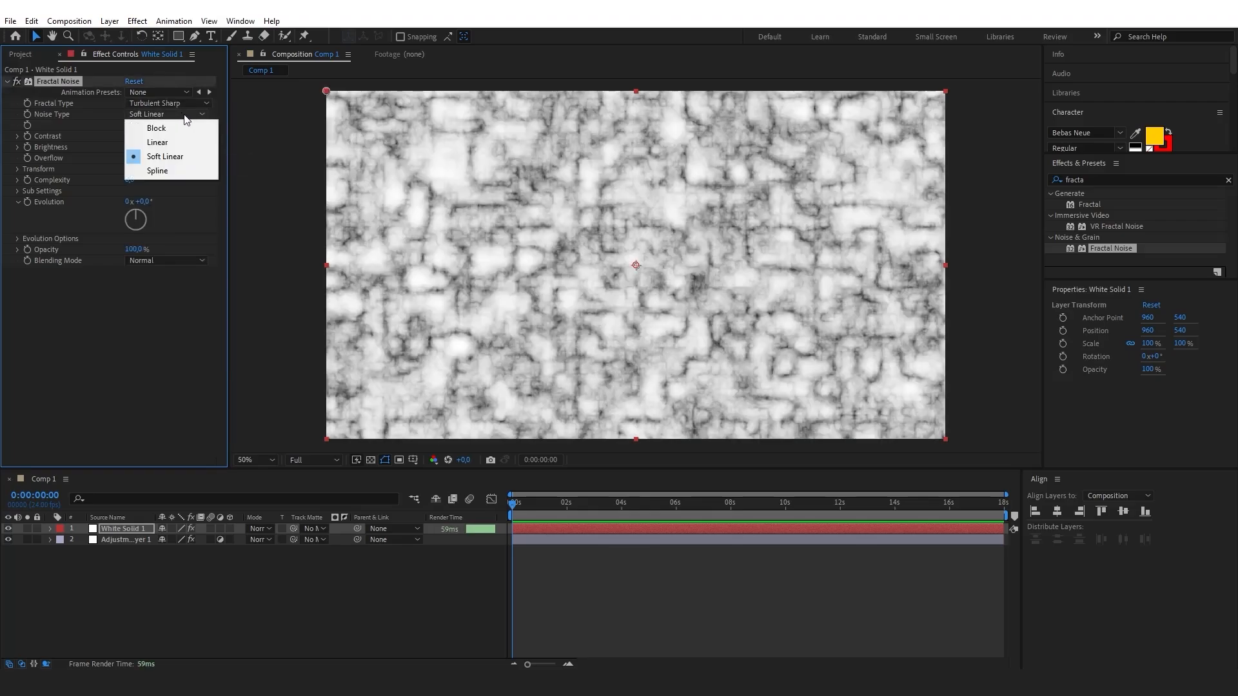
{"action": "left_click", "coordinate": [174, 142]}
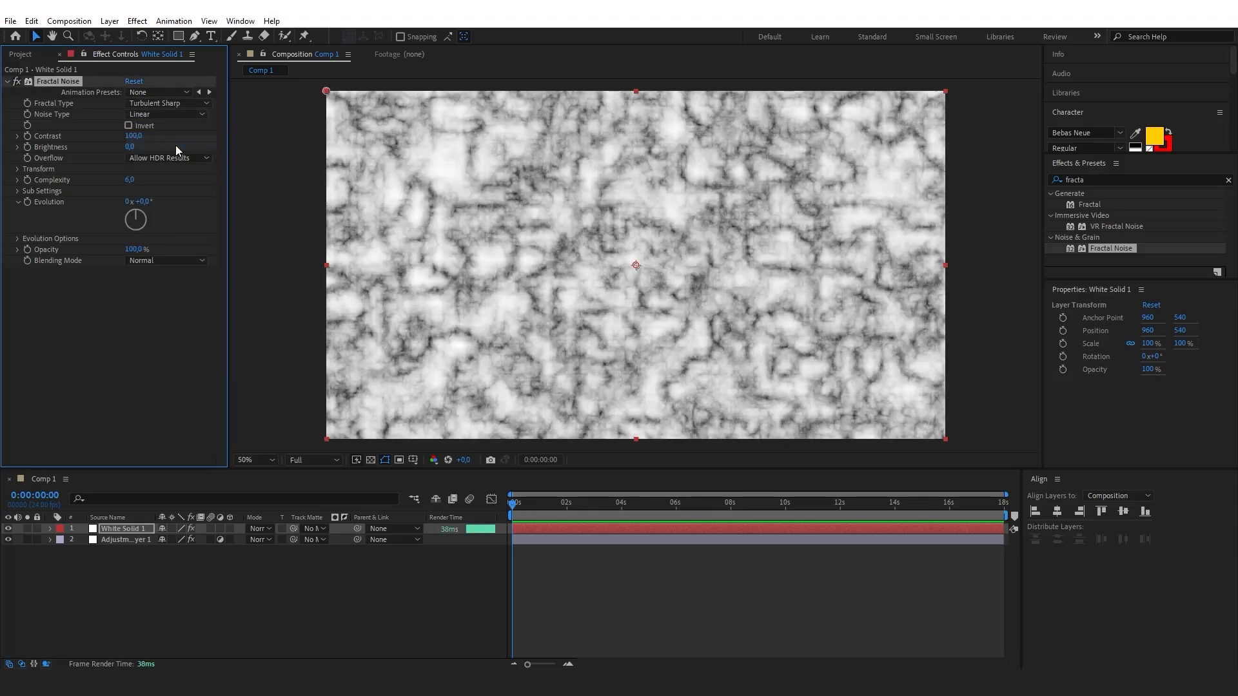
{"action": "left_click", "coordinate": [129, 126]}
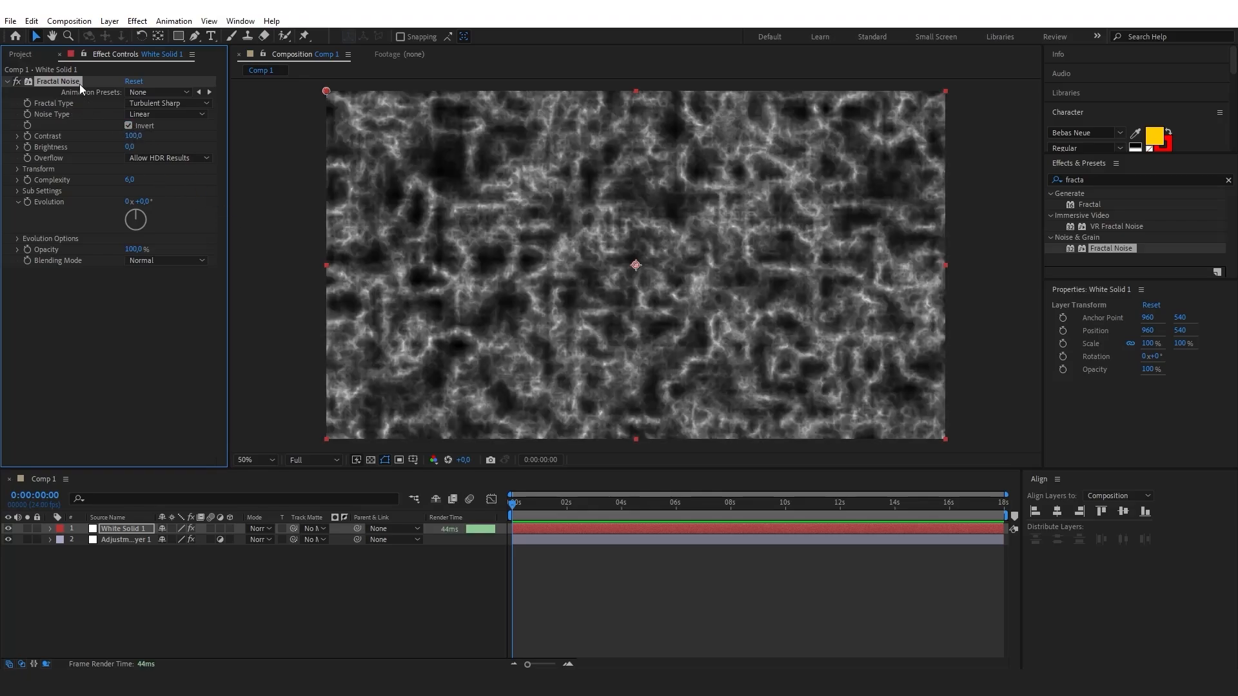
Set the Fractal Noise contrast to 207, brightness to 5 and overflow to Clip.
{"action": "type", "text": "207"}
{"action": "key", "text": "Return"}
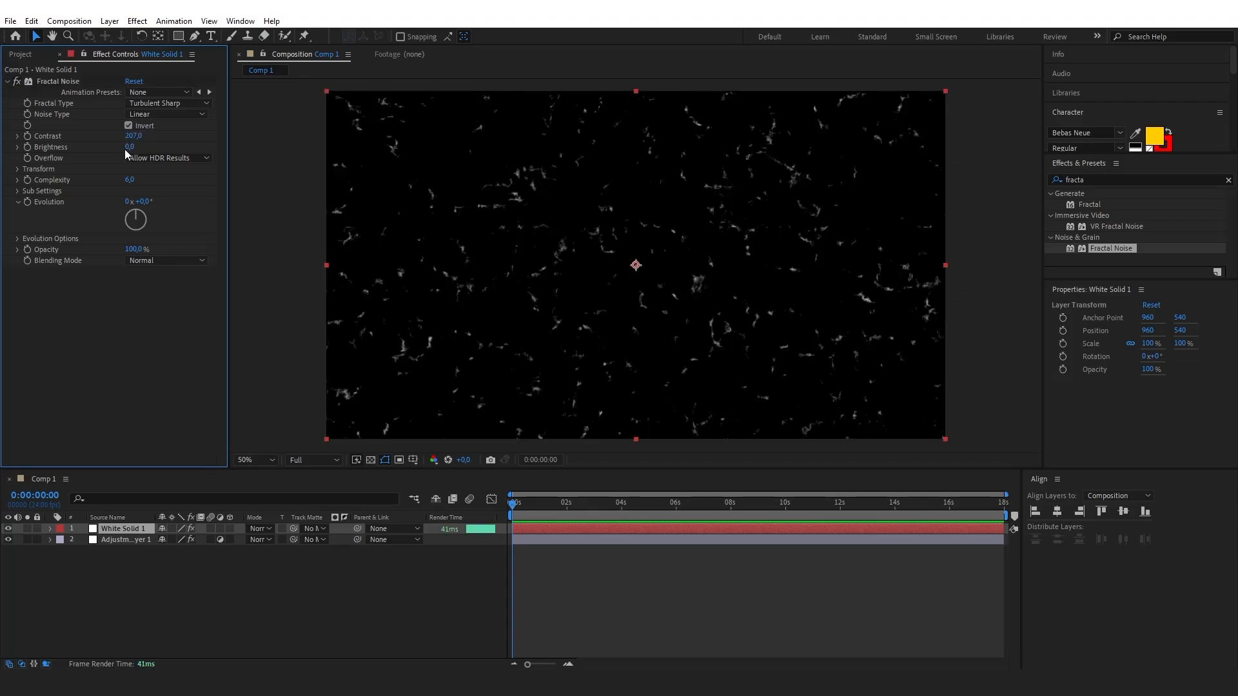
{"action": "left_click", "coordinate": [172, 160]}
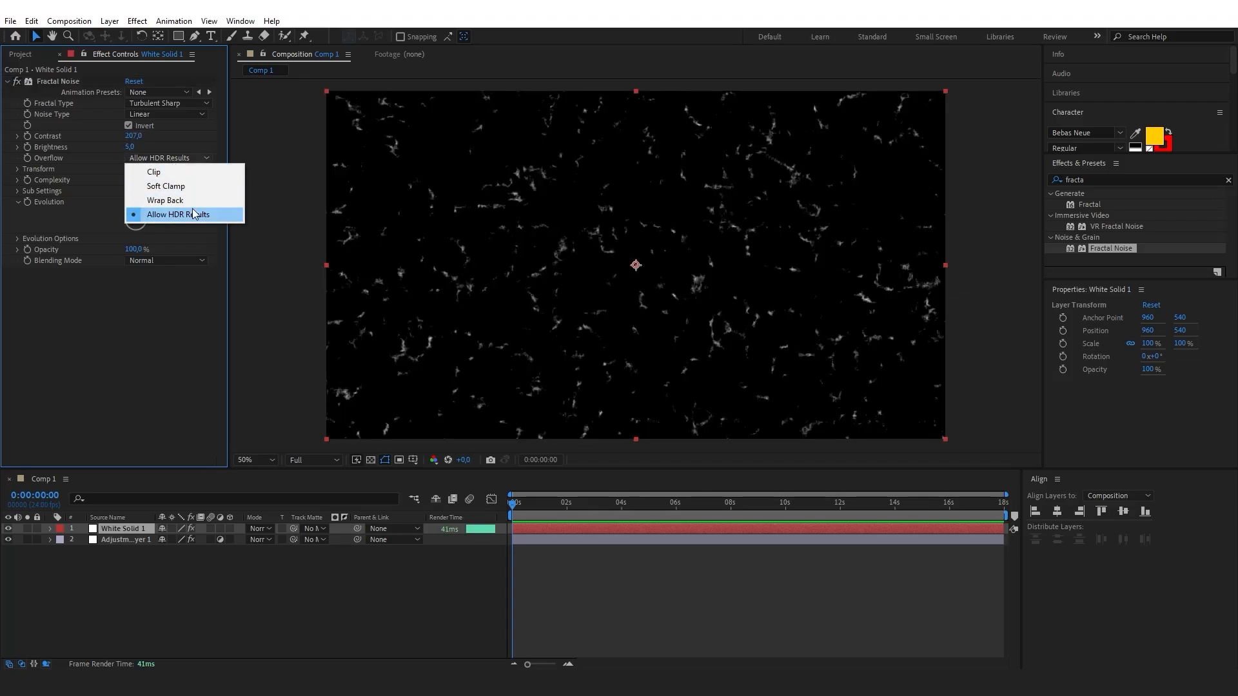
{"action": "left_click", "coordinate": [174, 171]}
{"action": "left_click", "coordinate": [181, 281]}
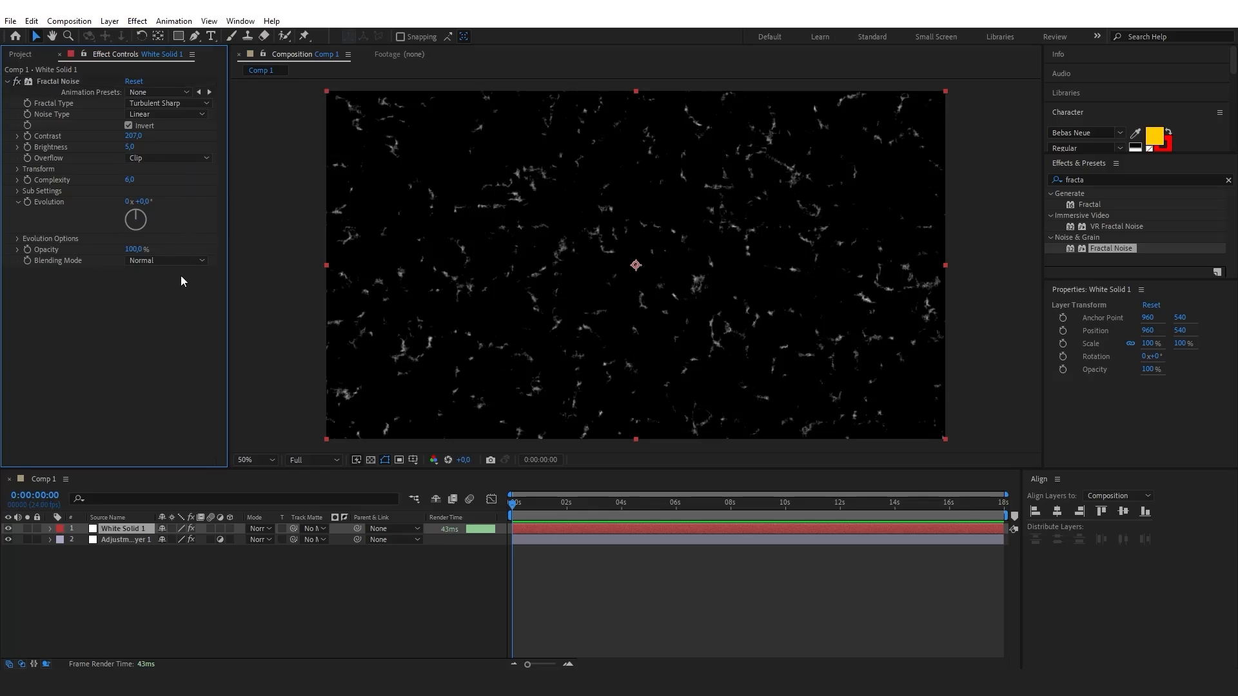
Set the Fractal Noise transform scale to 27.2 and the complexity to 5.3.
{"action": "left_click", "coordinate": [18, 169]}
{"action": "left_click", "coordinate": [134, 202]}
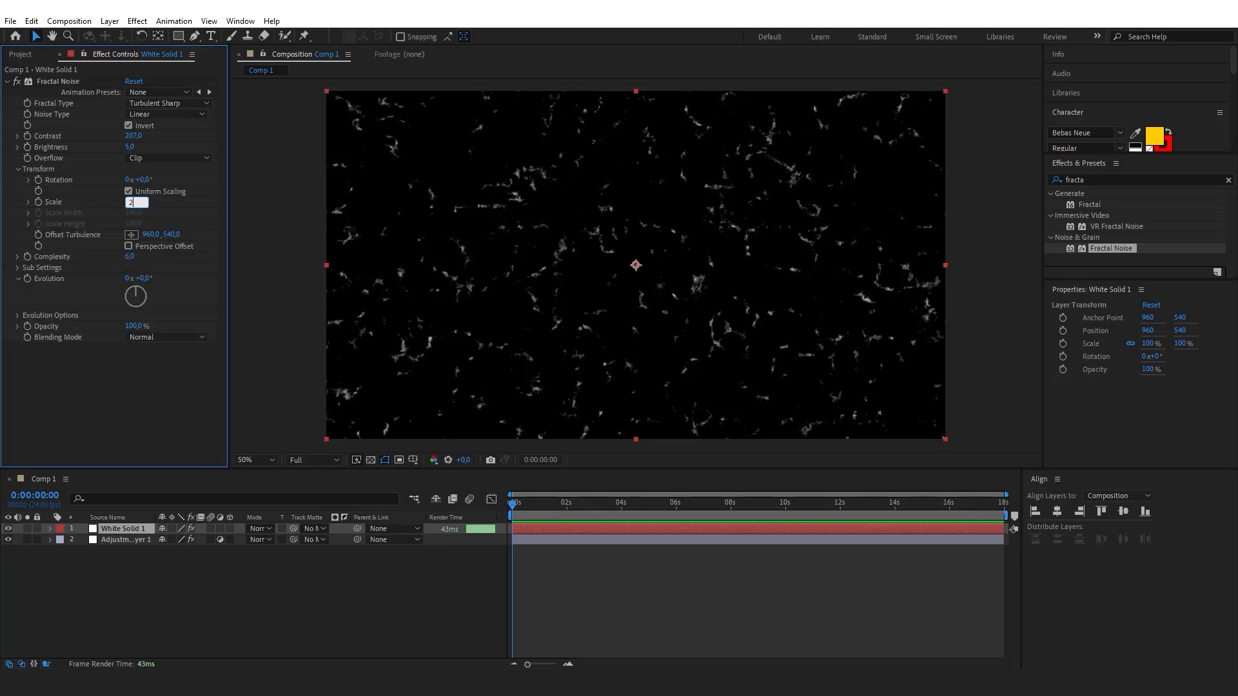
{"action": "type", "text": "27,"}
{"action": "type", "text": "2"}
{"action": "type", "text": "5,"}
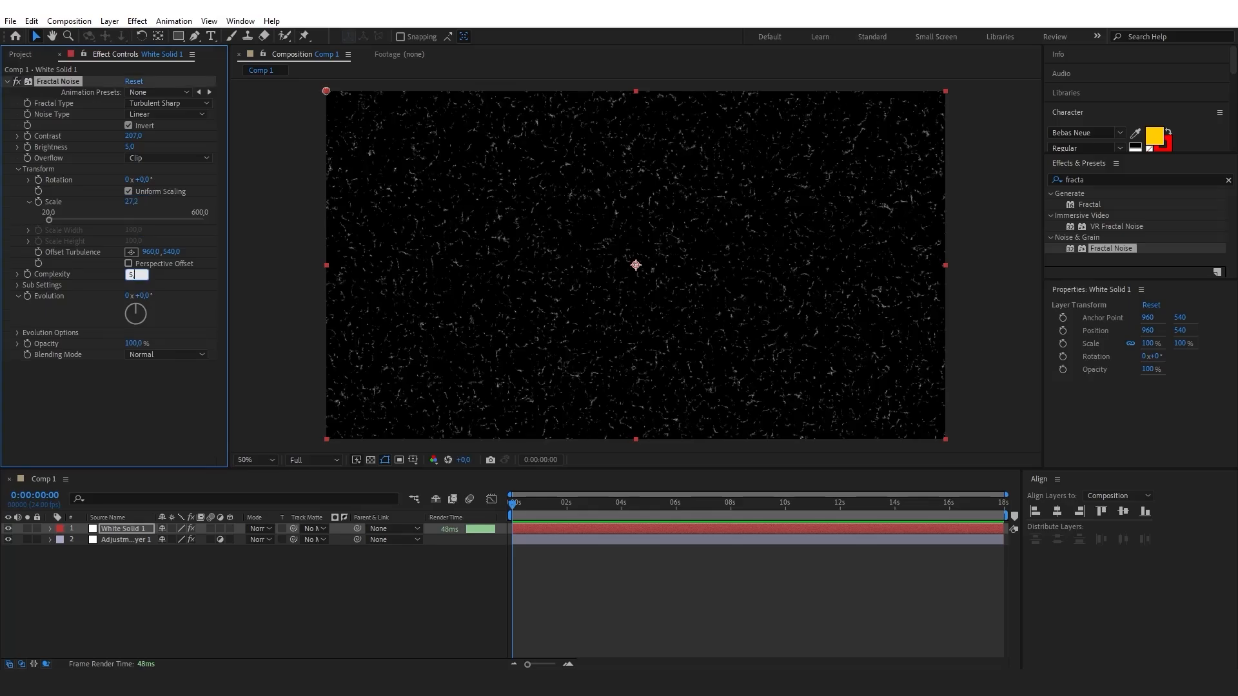
{"action": "key", "text": "Return"}
{"action": "left_click", "coordinate": [327, 281]}
Reveal the noise's Evolution property in the timeline and start its keyframing at 0:00:00:00.
{"action": "right_click", "coordinate": [49, 295]}
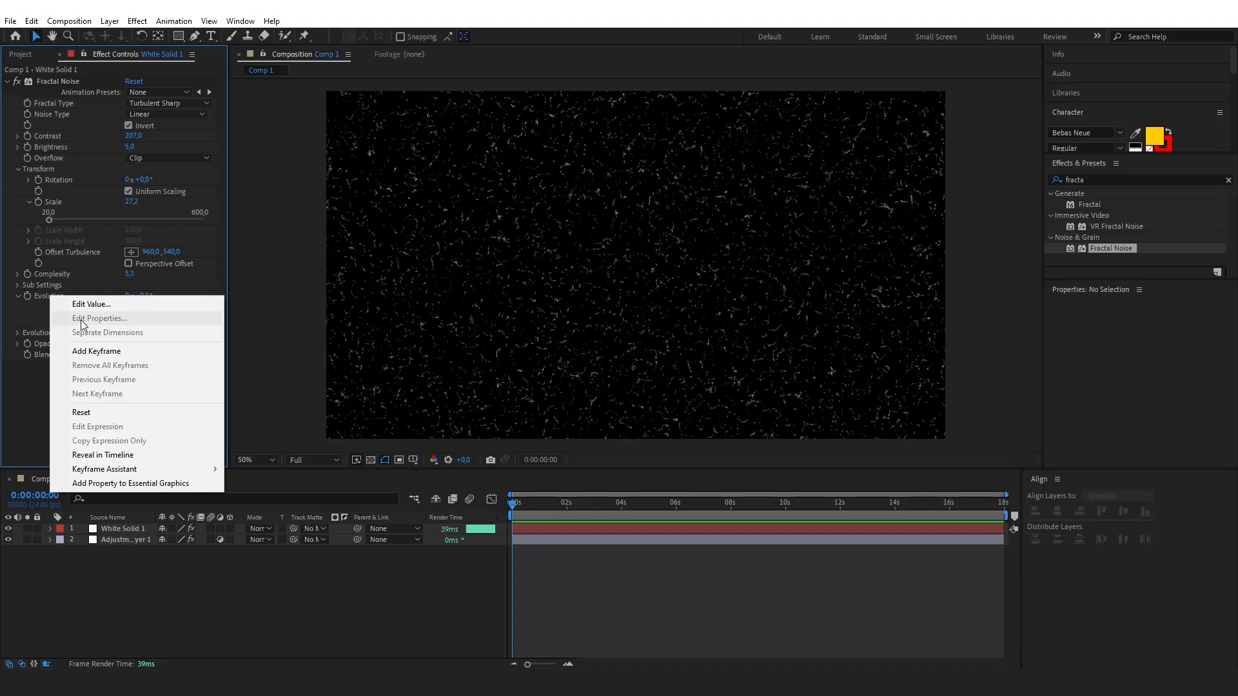
{"action": "left_click", "coordinate": [107, 455]}
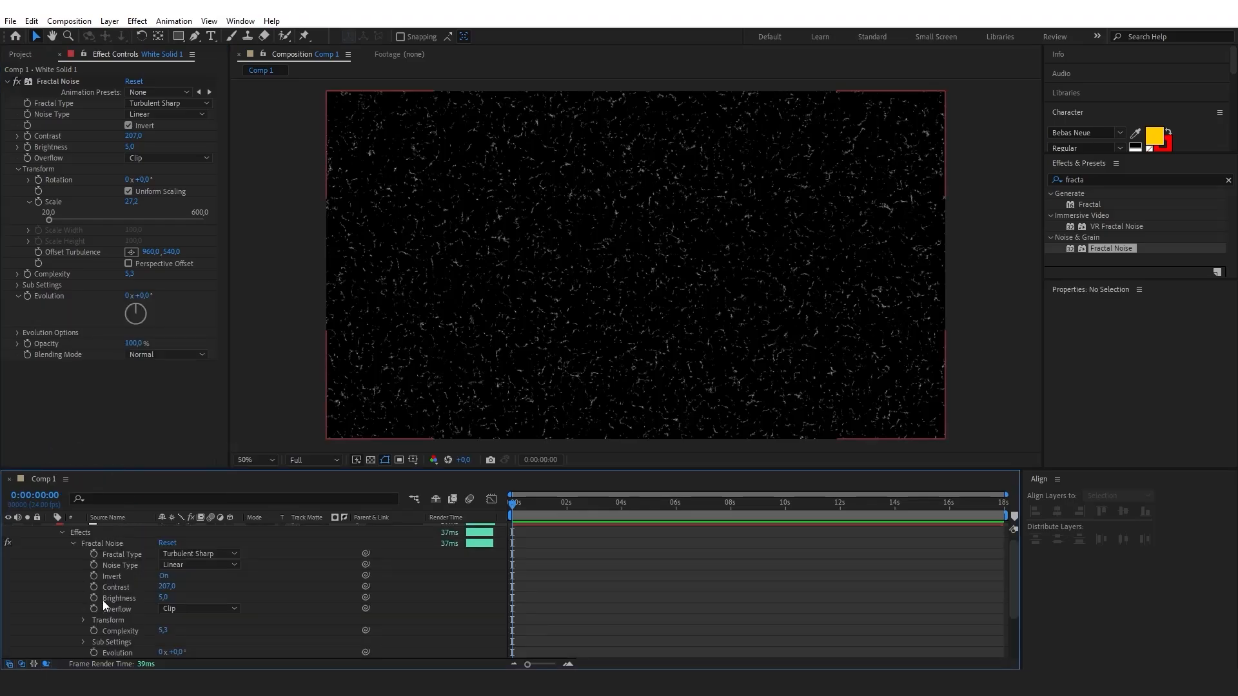
{"action": "scroll", "coordinate": [97, 596], "scroll_direction": "down", "scroll_amount": 2}
{"action": "left_click", "coordinate": [27, 295]}
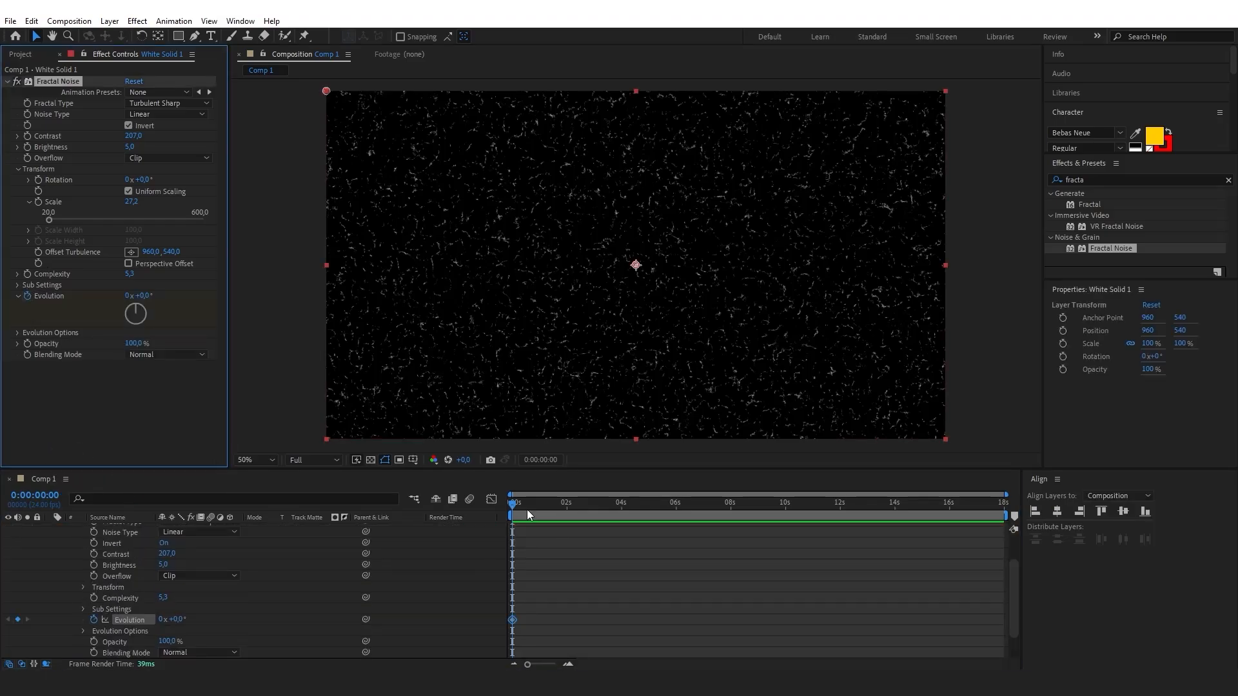
Add an Evolution keyframe at 0:00:17:23 and set it to 1 full revolution.
{"action": "left_click_drag", "start_coordinate": [547, 506], "coordinate": [1024, 500]}
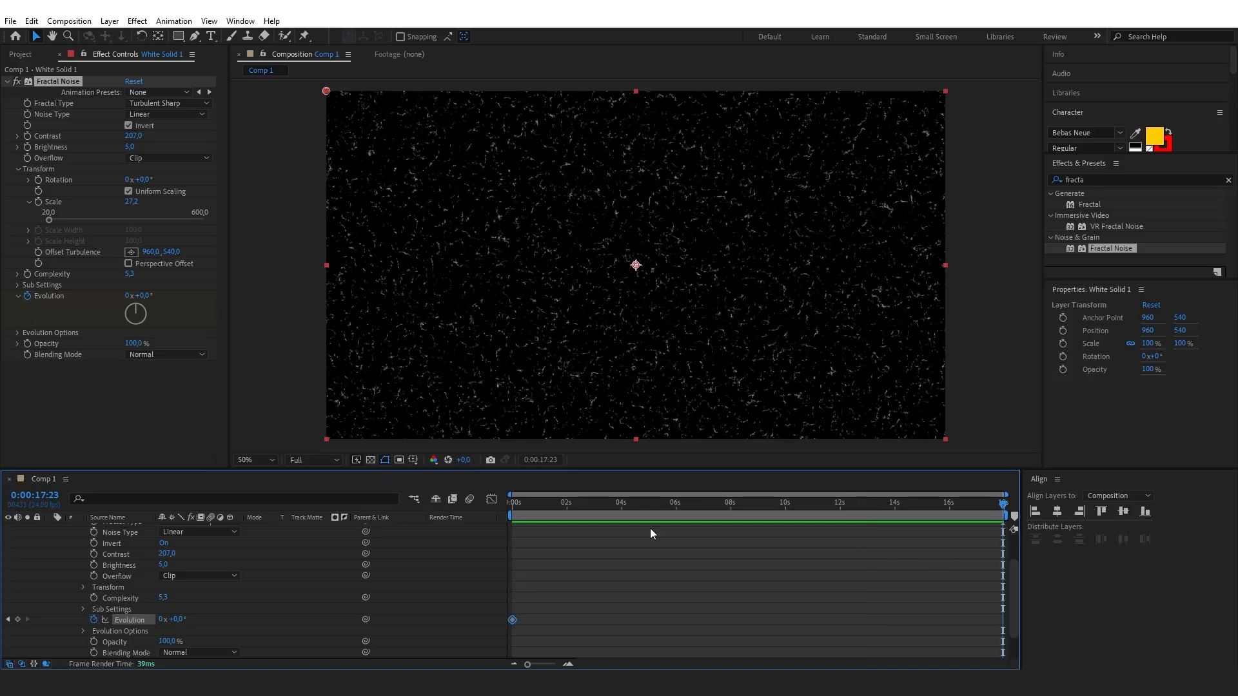
{"action": "left_click", "coordinate": [18, 620]}
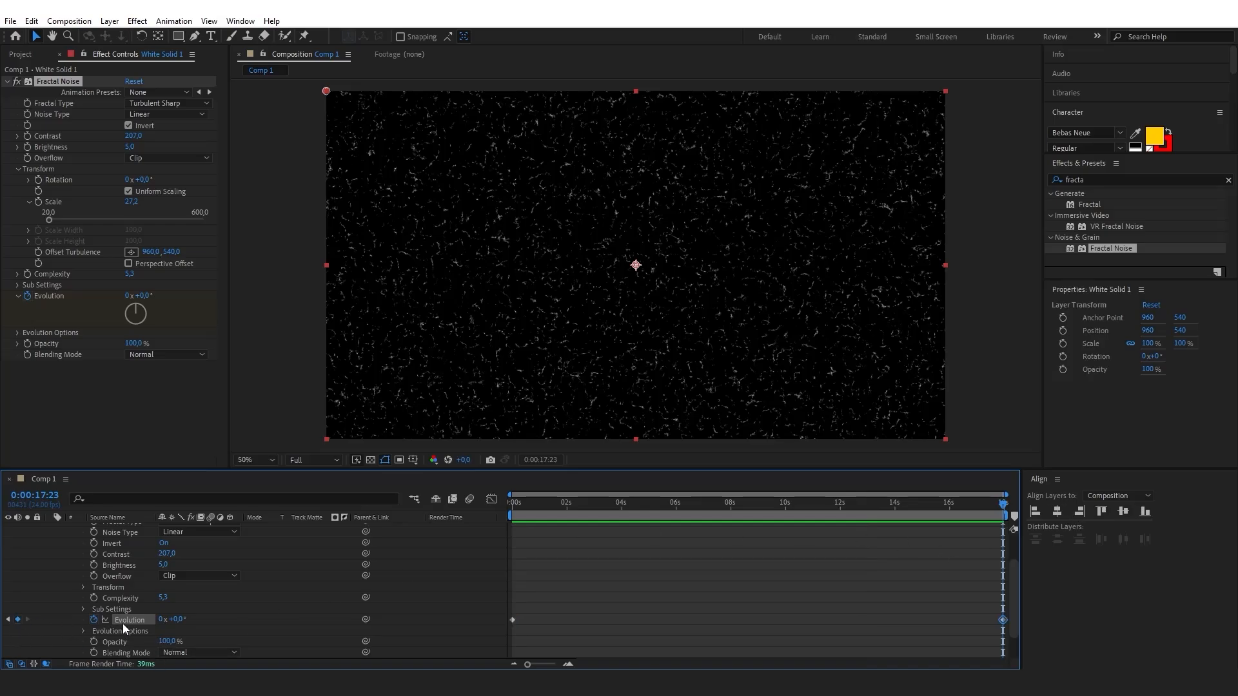
{"action": "left_click", "coordinate": [161, 620]}
{"action": "type", "text": "1"}
{"action": "key", "text": "Return"}
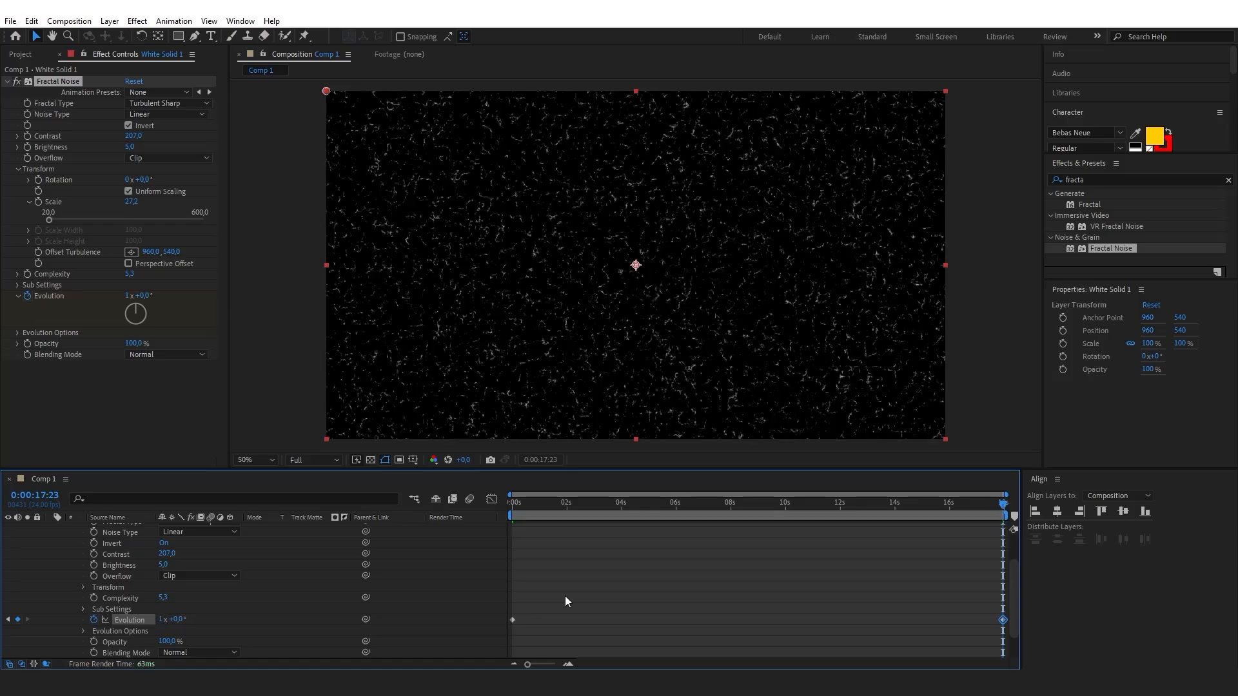
Keyframe the noise's Offset Turbulence from 960, 540 at the first frame to 960, 808 at 0:00:17:23.
{"action": "scroll", "coordinate": [565, 596], "scroll_direction": "down", "scroll_amount": 2}
{"action": "right_click", "coordinate": [60, 254]}
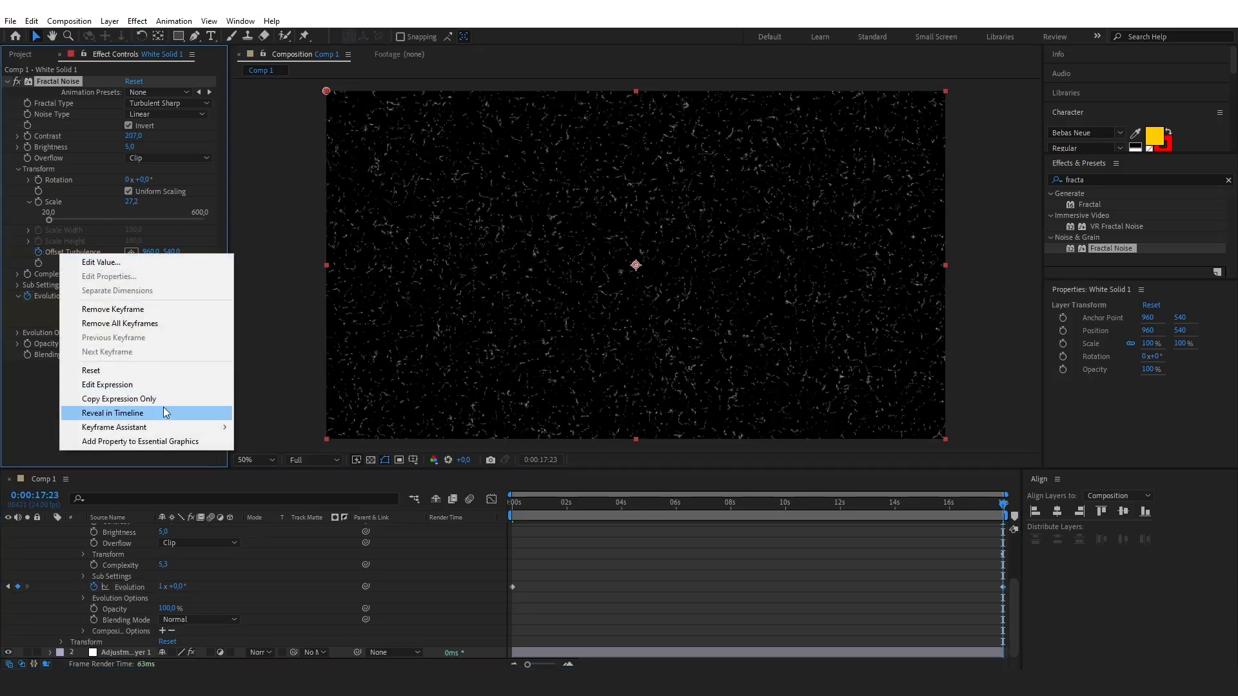
{"action": "left_click", "coordinate": [164, 408]}
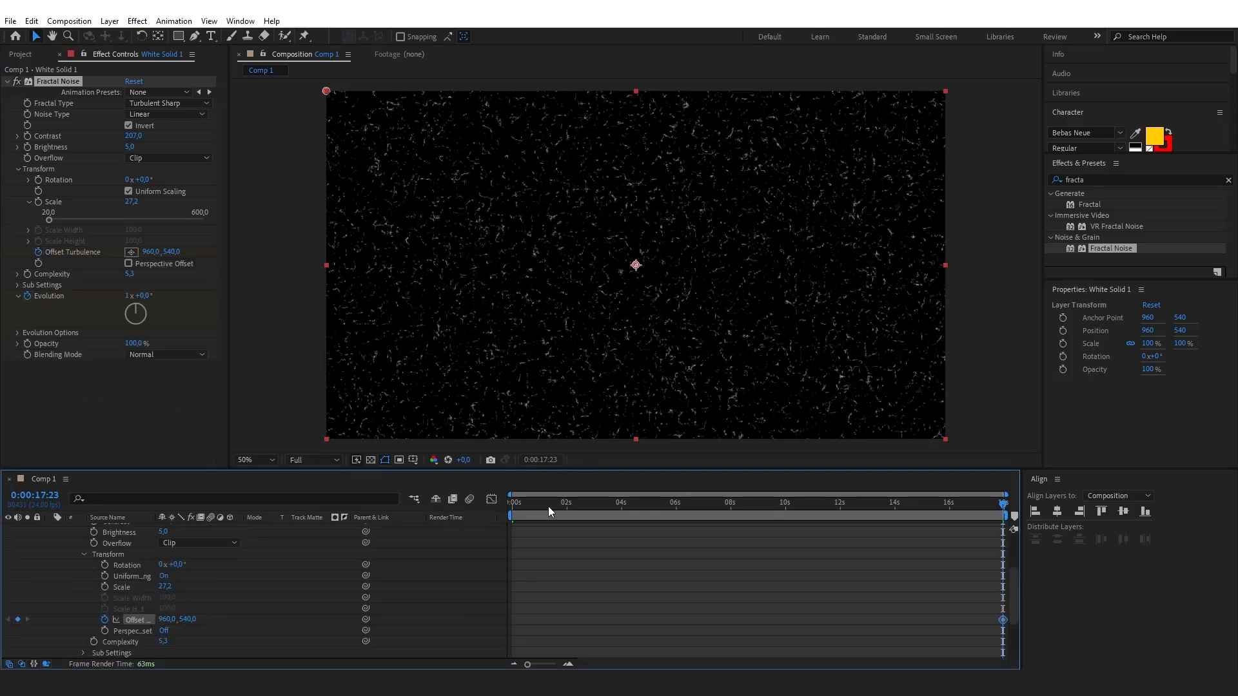
{"action": "left_click_drag", "start_coordinate": [548, 506], "coordinate": [503, 509]}
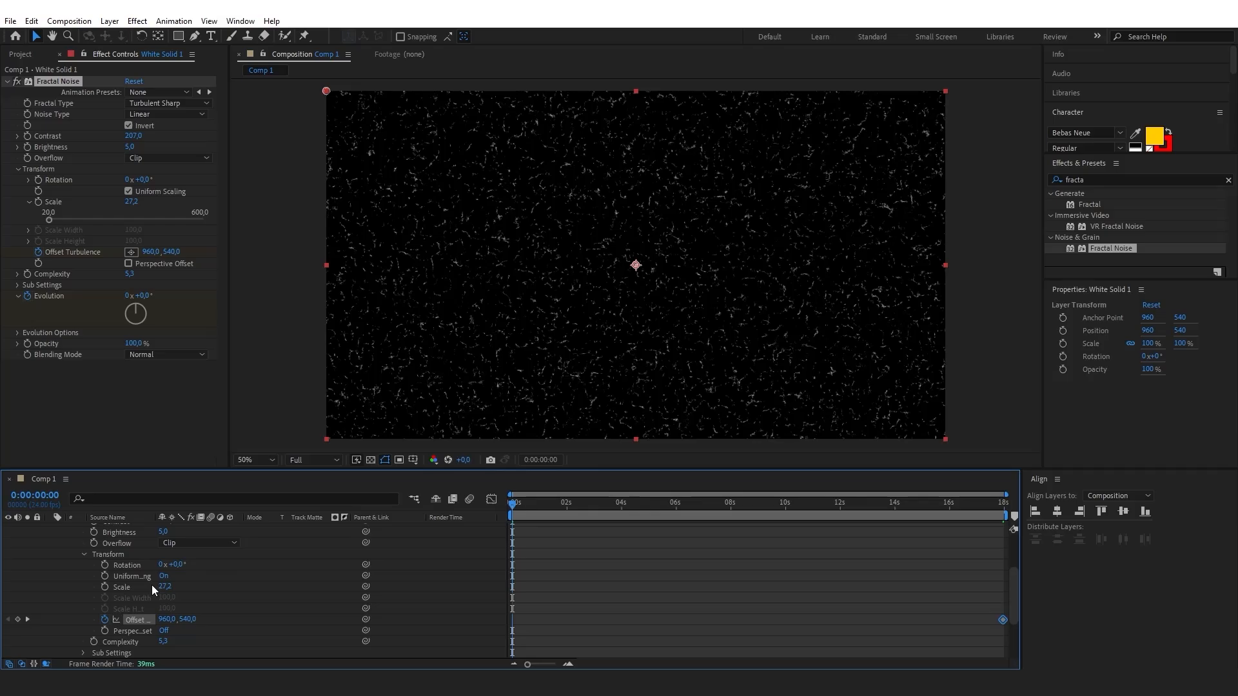
{"action": "left_click", "coordinate": [27, 620]}
{"action": "left_click_drag", "start_coordinate": [198, 620], "coordinate": [340, 648]}
{"action": "left_click_drag", "start_coordinate": [524, 501], "coordinate": [480, 501]}
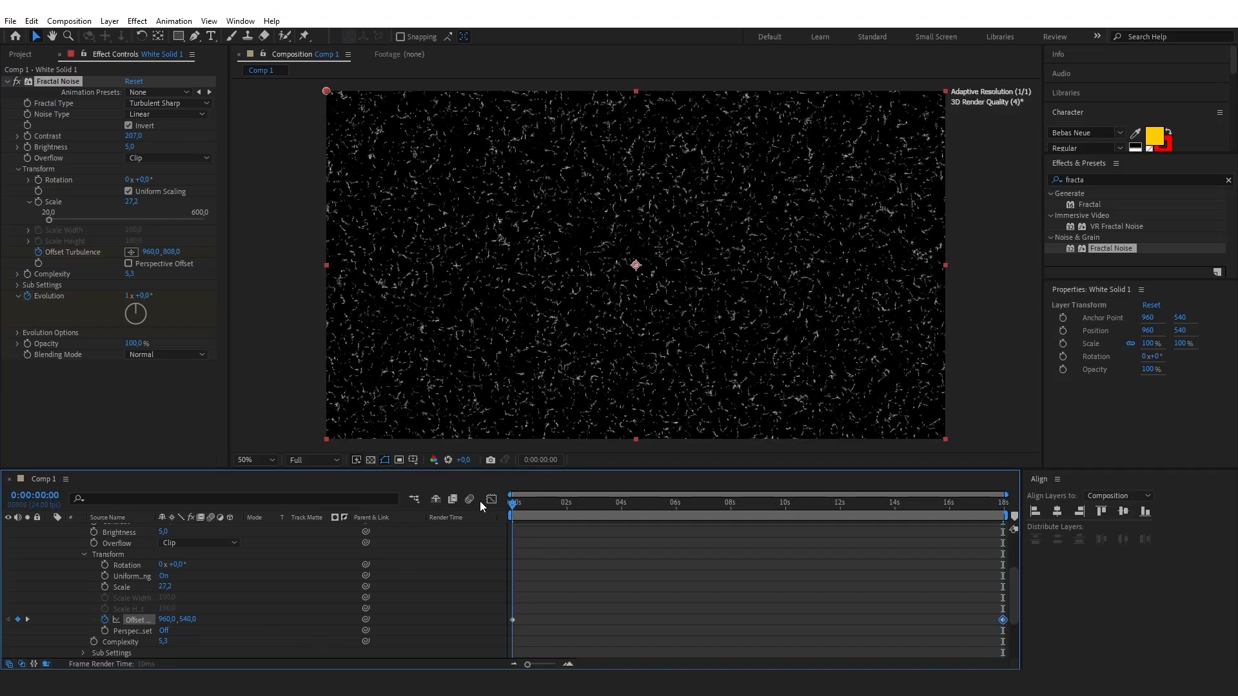
Collapse the white solid layer's properties and duplicate the layer in Comp 1.
{"action": "scroll", "coordinate": [132, 580], "scroll_direction": "up", "scroll_amount": 3}
{"action": "left_click", "coordinate": [131, 531]}
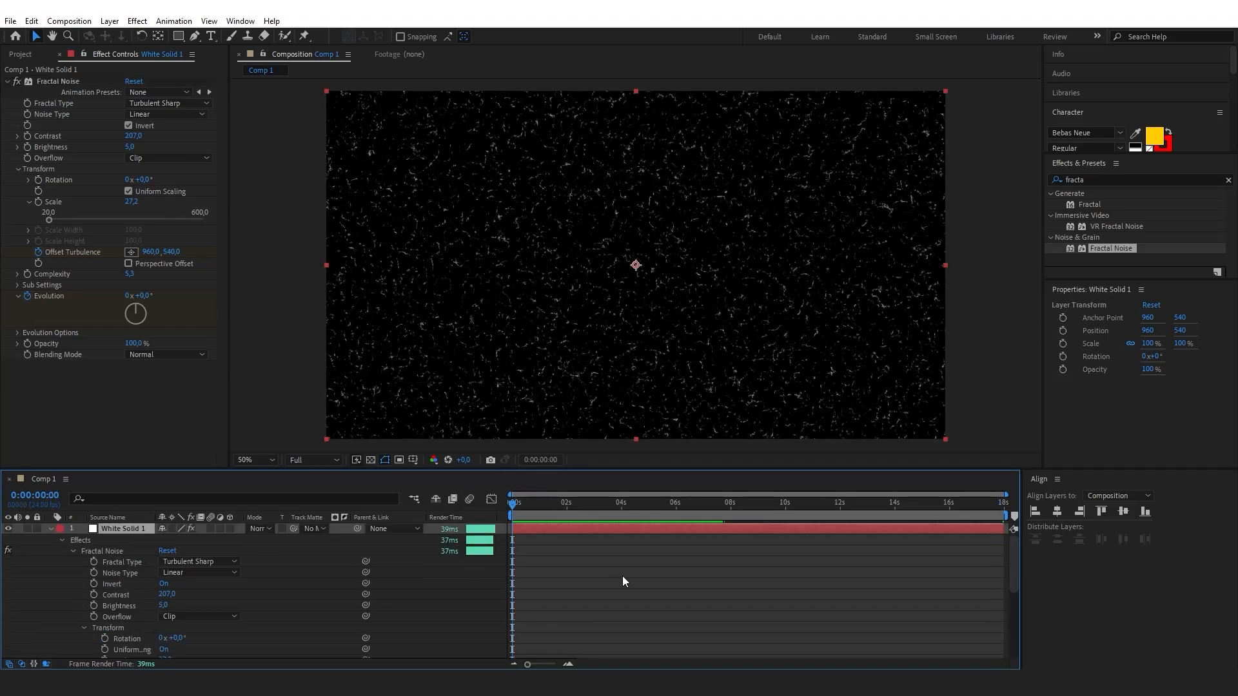
{"action": "left_click", "coordinate": [621, 575]}
{"action": "left_click", "coordinate": [51, 529]}
{"action": "left_click", "coordinate": [122, 530]}
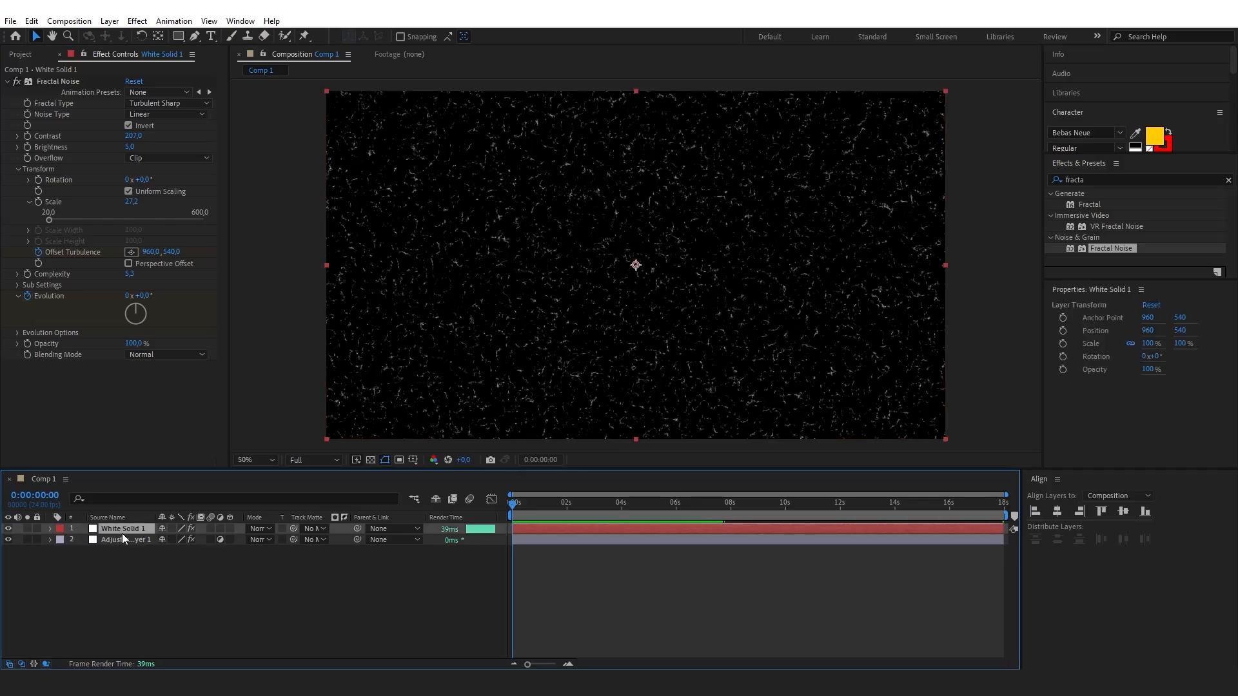
{"action": "key", "text": "ctrl+d"}
{"action": "left_click", "coordinate": [143, 574]}
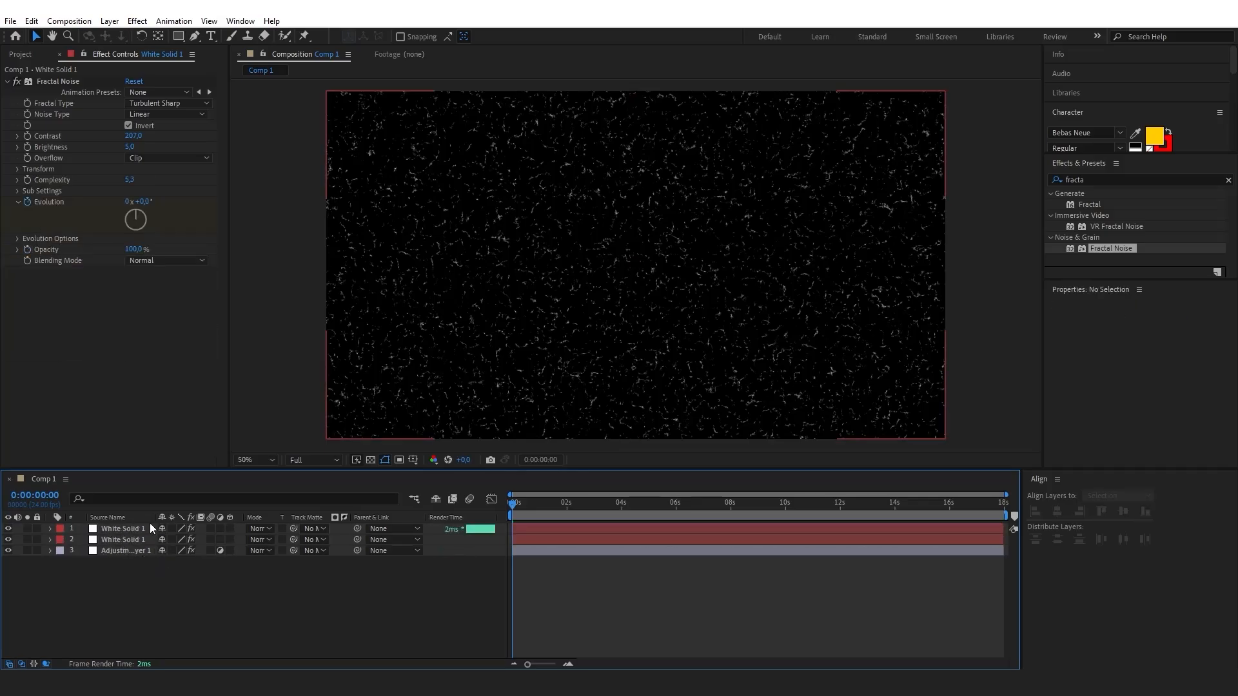
Pre-compose the topmost white solid as "copy", leaving all attributes in Comp 1, and open the new composition.
{"action": "left_click", "coordinate": [128, 528]}
{"action": "right_click", "coordinate": [128, 528]}
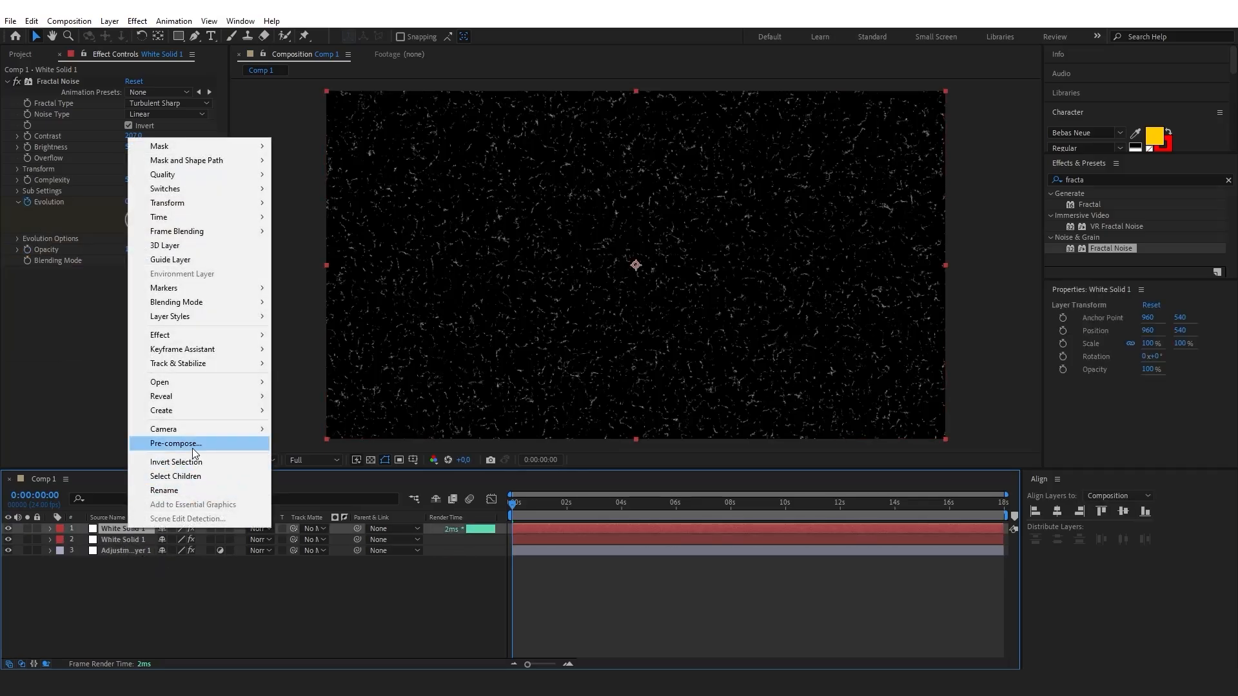
{"action": "left_click", "coordinate": [155, 443]}
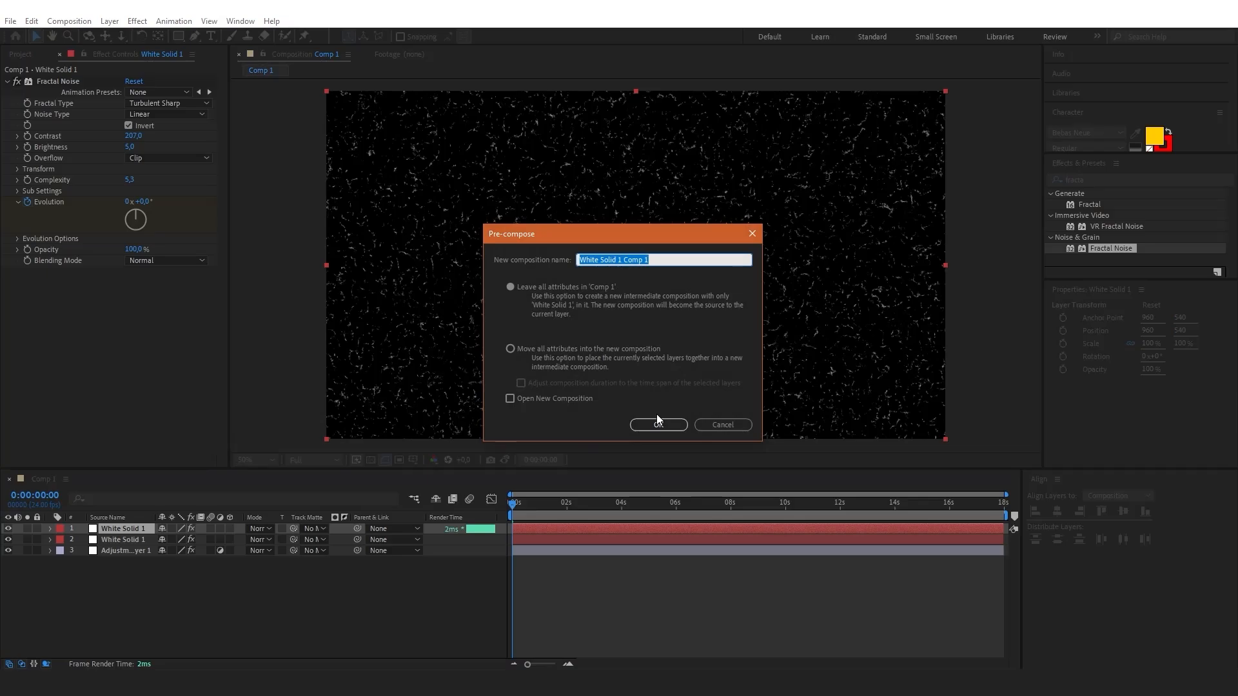
{"action": "type", "text": "copy"}
{"action": "key", "text": "Return"}
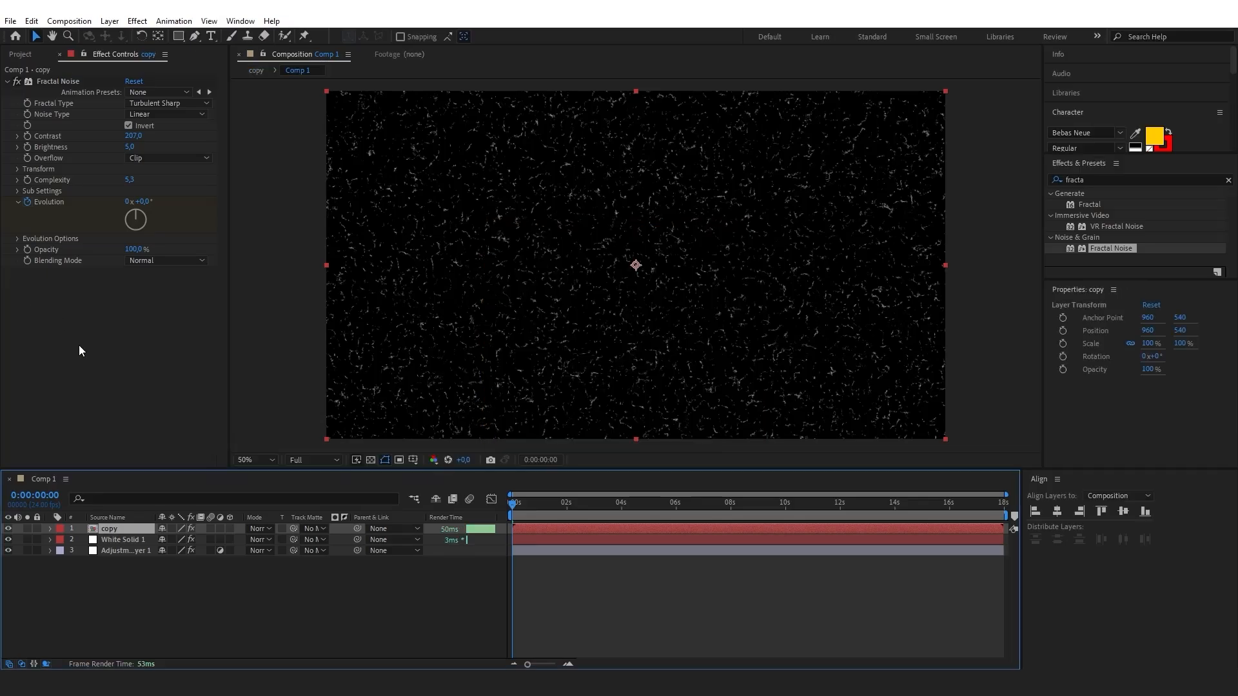
{"action": "double_click", "coordinate": [124, 529]}
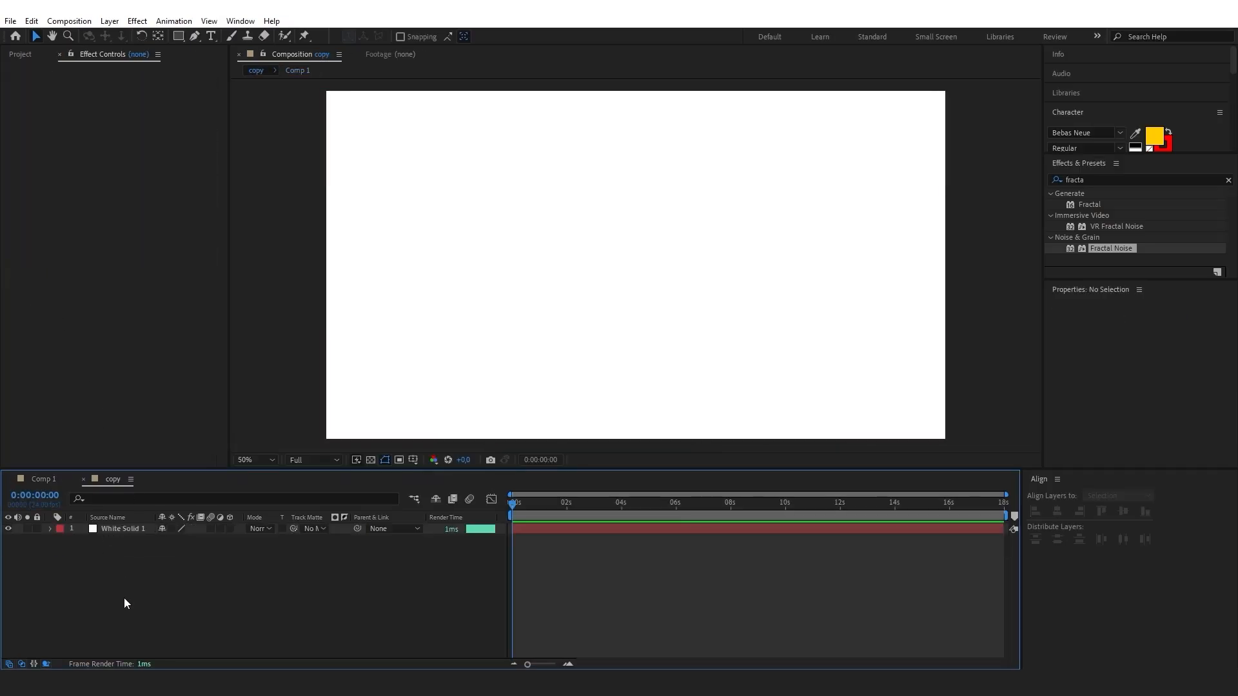
Draw a rectangle shape that extends beyond all edges of the copy composition's frame.
{"action": "left_click", "coordinate": [178, 36]}
{"action": "key", "text": "comma"}
{"action": "left_click_drag", "start_coordinate": [450, 157], "coordinate": [834, 381]}
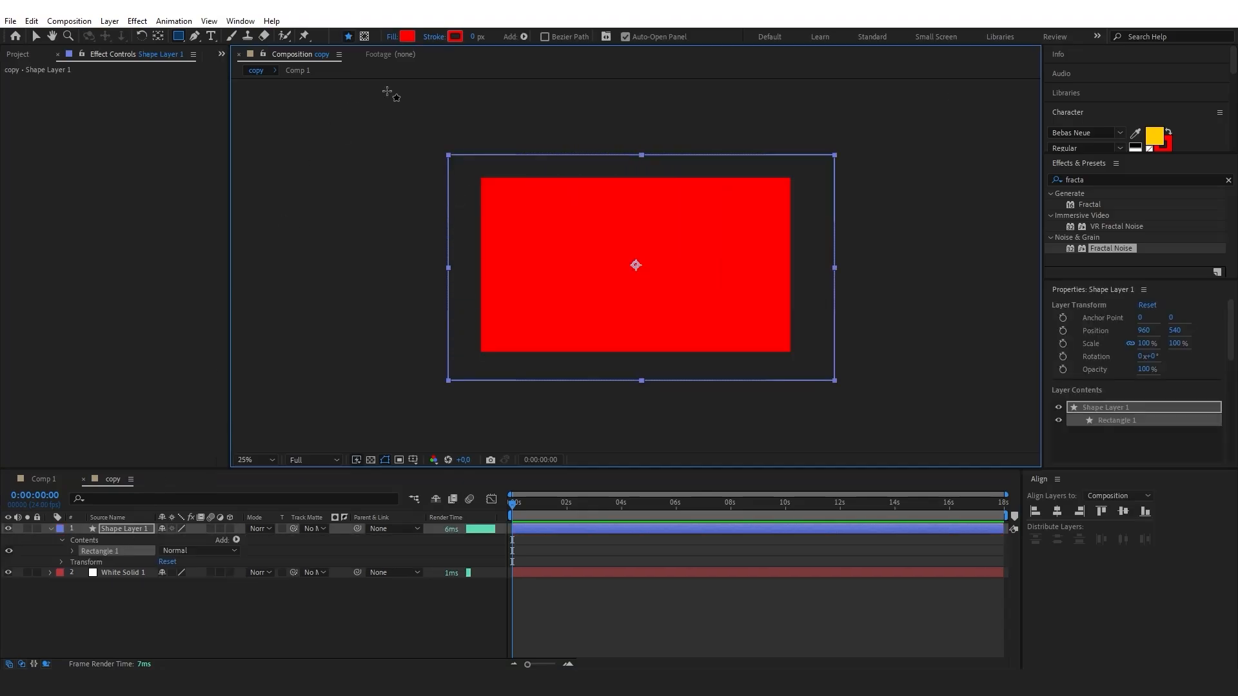
Fill the rectangle with dark blue 00178C and change the shape layer's blending mode to one of the Classic modes.
{"action": "left_click", "coordinate": [411, 37]}
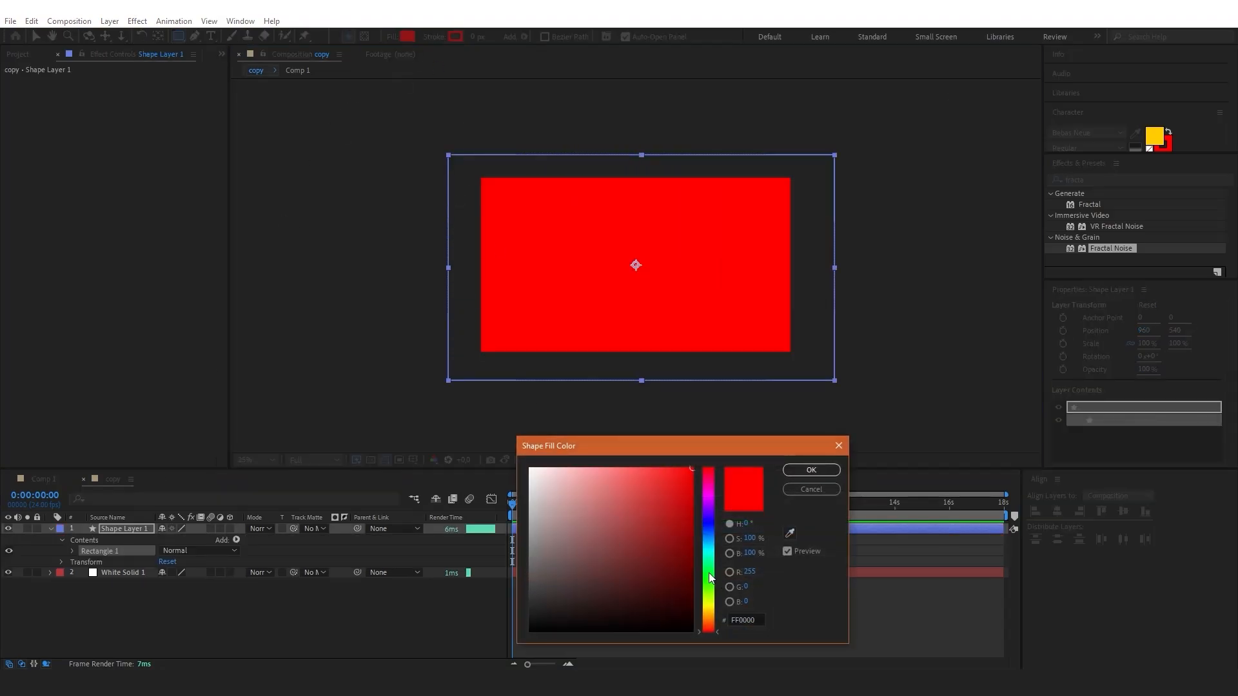
{"action": "left_click_drag", "start_coordinate": [709, 577], "coordinate": [709, 526]}
{"action": "left_click_drag", "start_coordinate": [651, 556], "coordinate": [693, 550]}
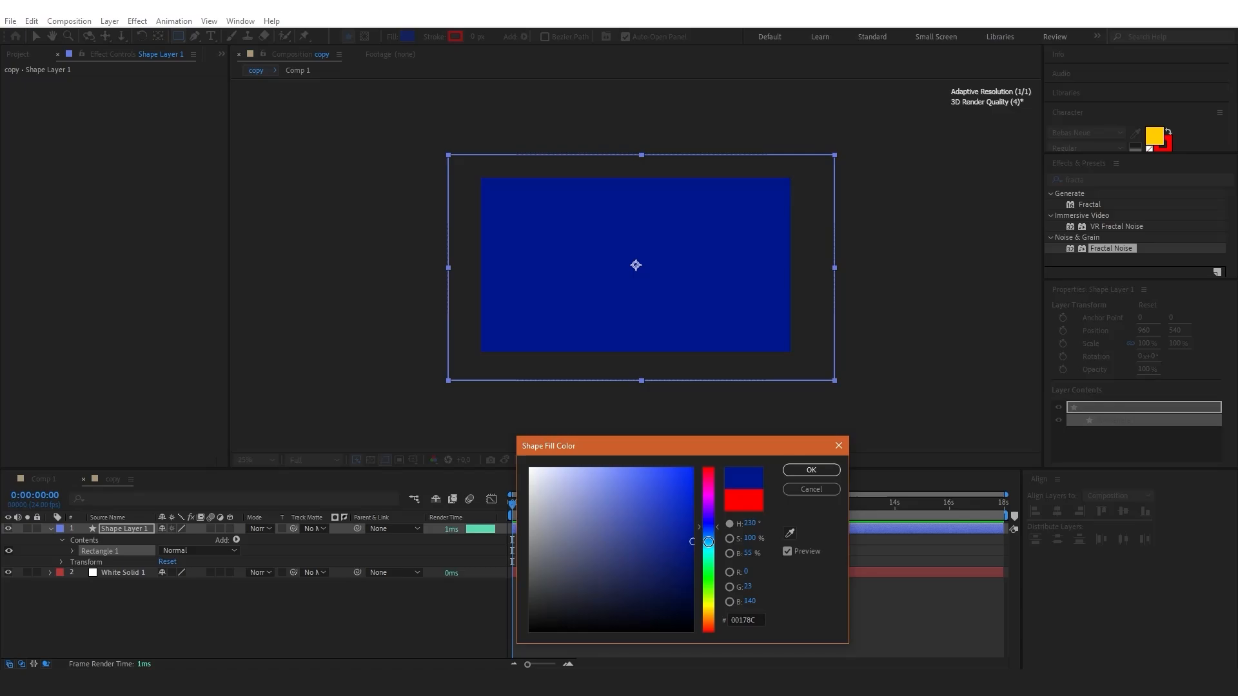
{"action": "left_click", "coordinate": [811, 470]}
{"action": "left_click", "coordinate": [264, 526]}
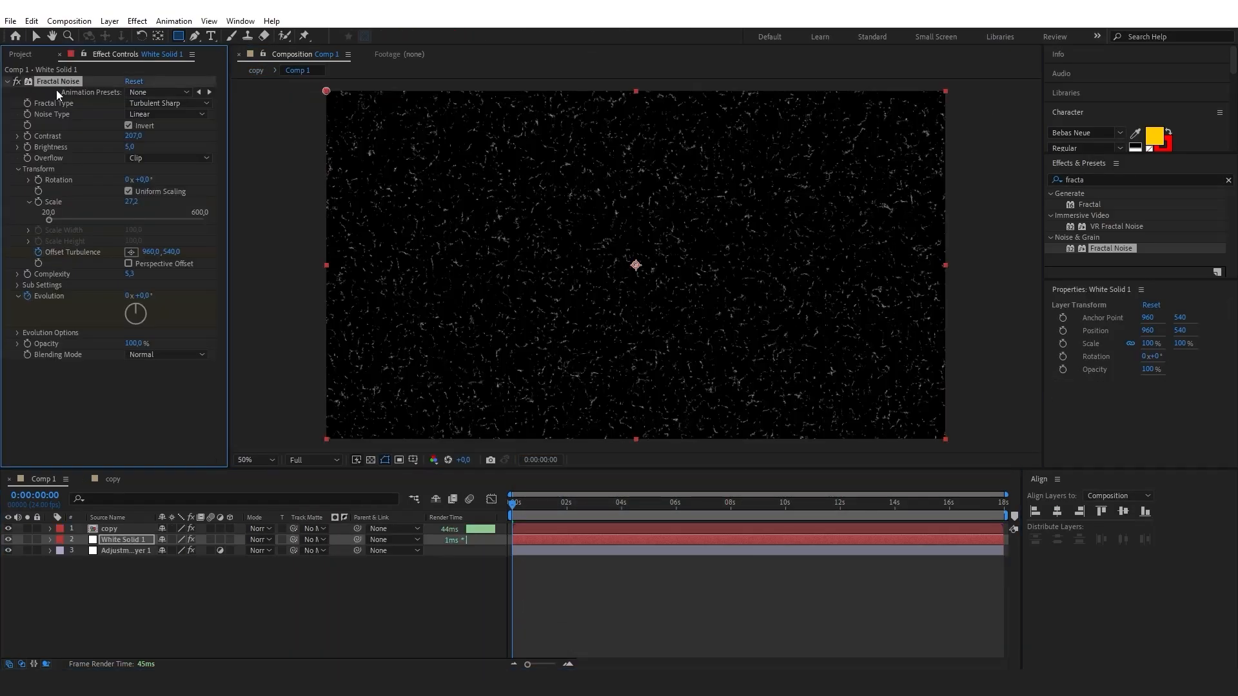
Move the Fractal Noise effect from the copy layer in Comp 1 onto White Solid 1 inside the copy composition.
{"action": "left_click", "coordinate": [113, 529]}
{"action": "left_click", "coordinate": [63, 84]}
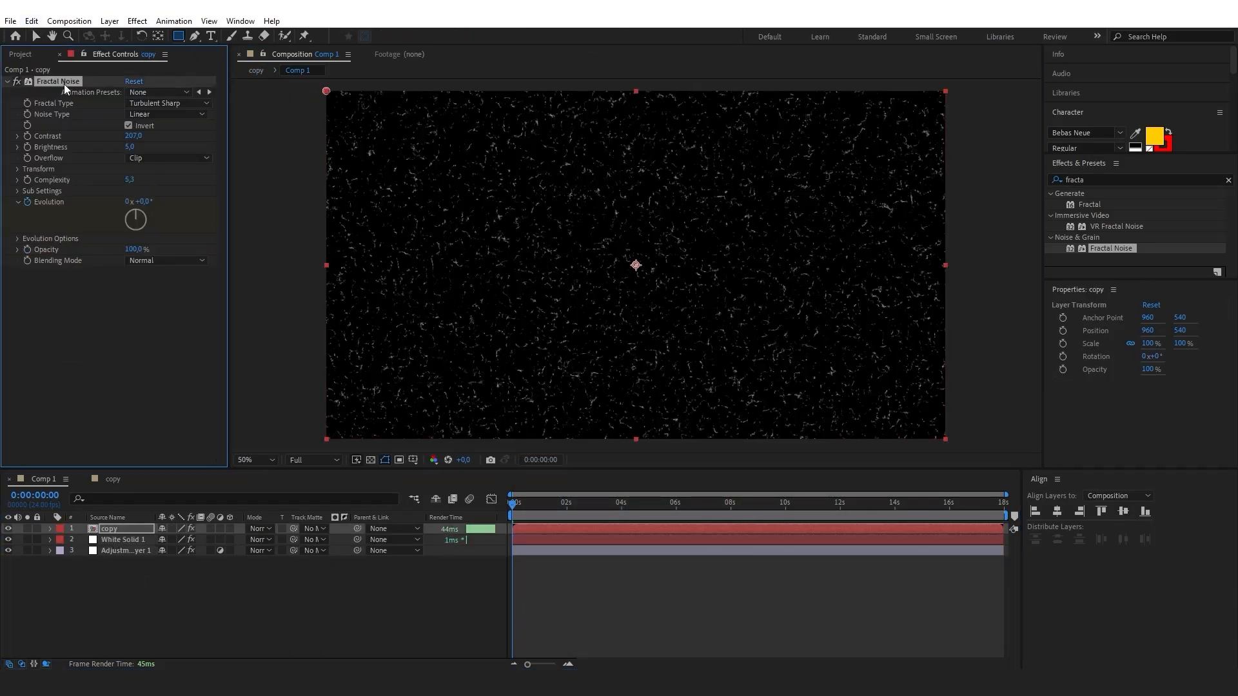
{"action": "key", "text": "Delete"}
{"action": "double_click", "coordinate": [111, 530]}
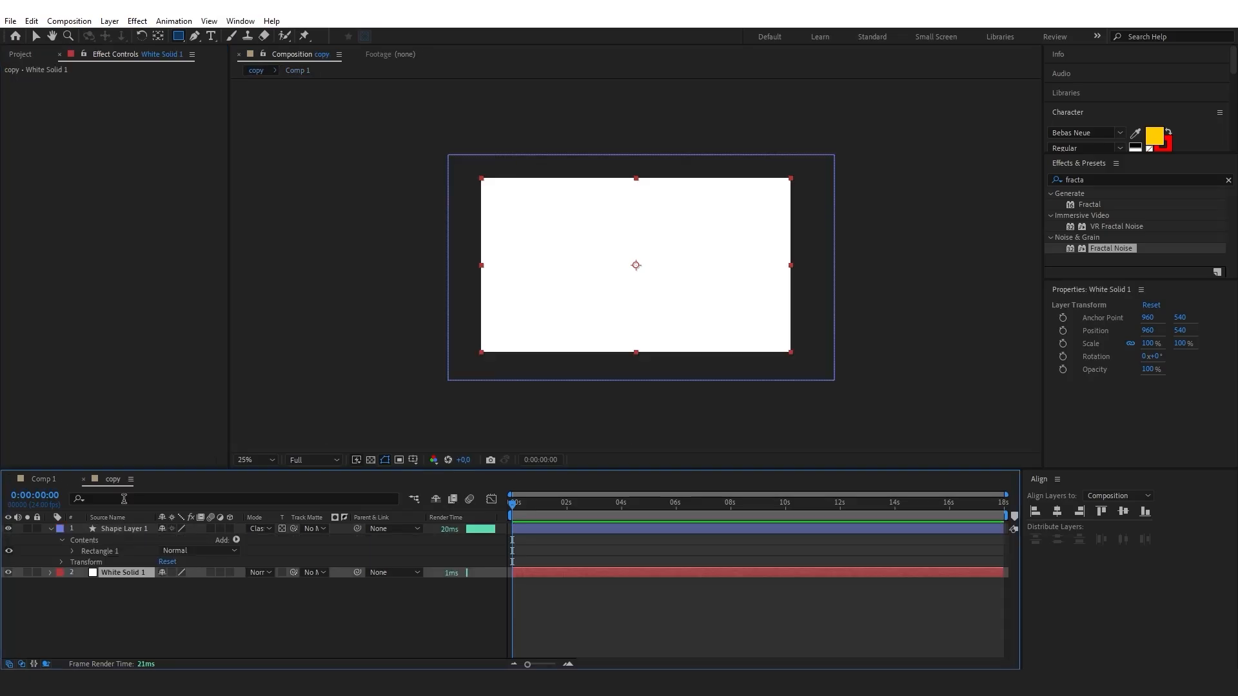
{"action": "left_click", "coordinate": [129, 573]}
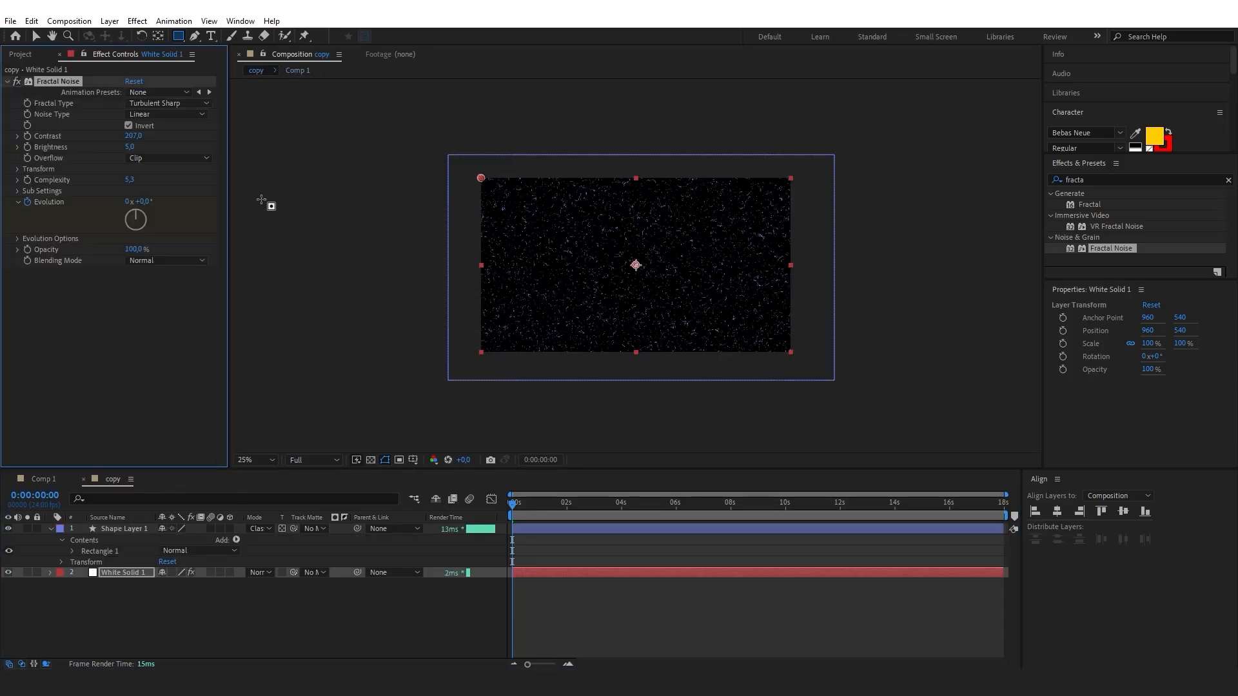
{"action": "scroll", "coordinate": [541, 239], "scroll_direction": "up", "scroll_amount": 2}
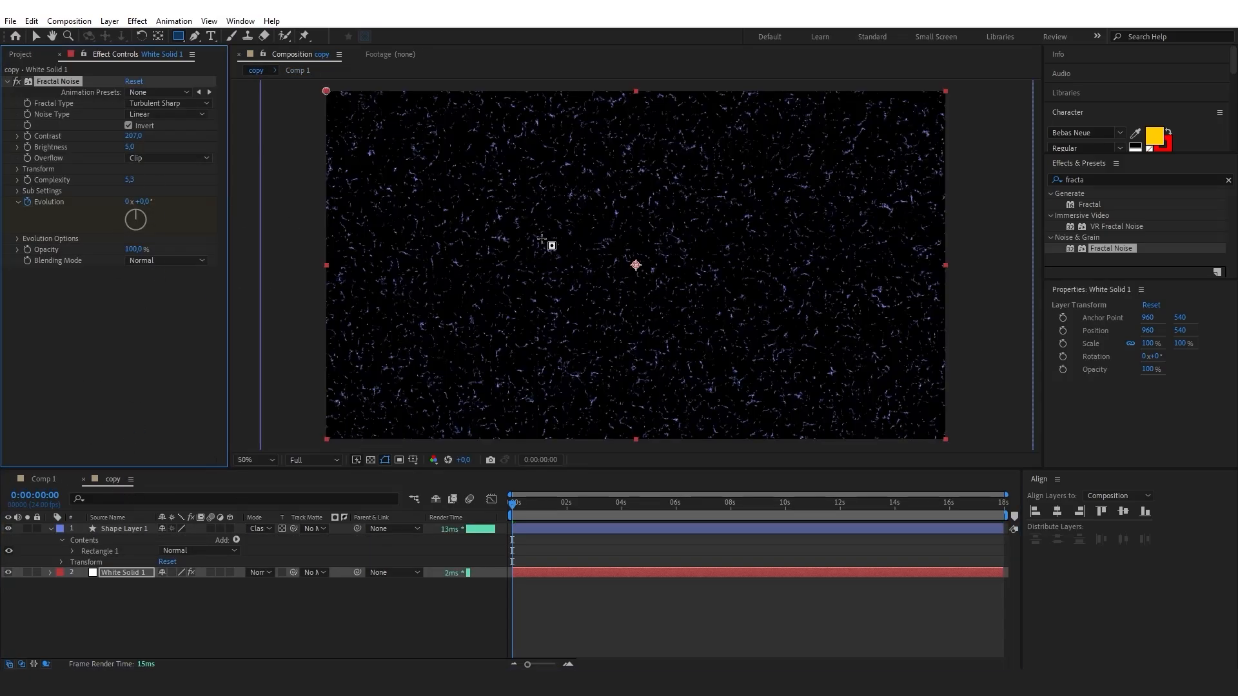
{"action": "scroll", "coordinate": [640, 210], "scroll_direction": "down", "scroll_amount": 2}
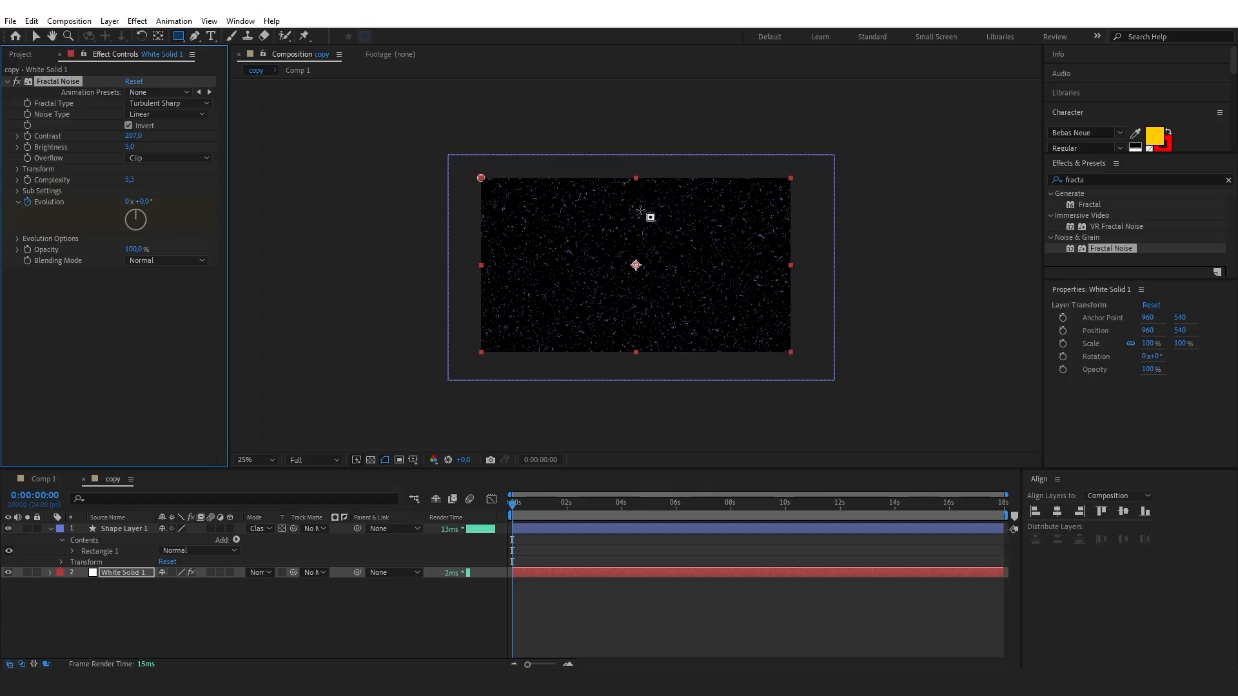
Set the blending mode of both the copy layer and White Solid 1 in Comp 1 to Exclusion.
{"action": "left_click", "coordinate": [43, 479]}
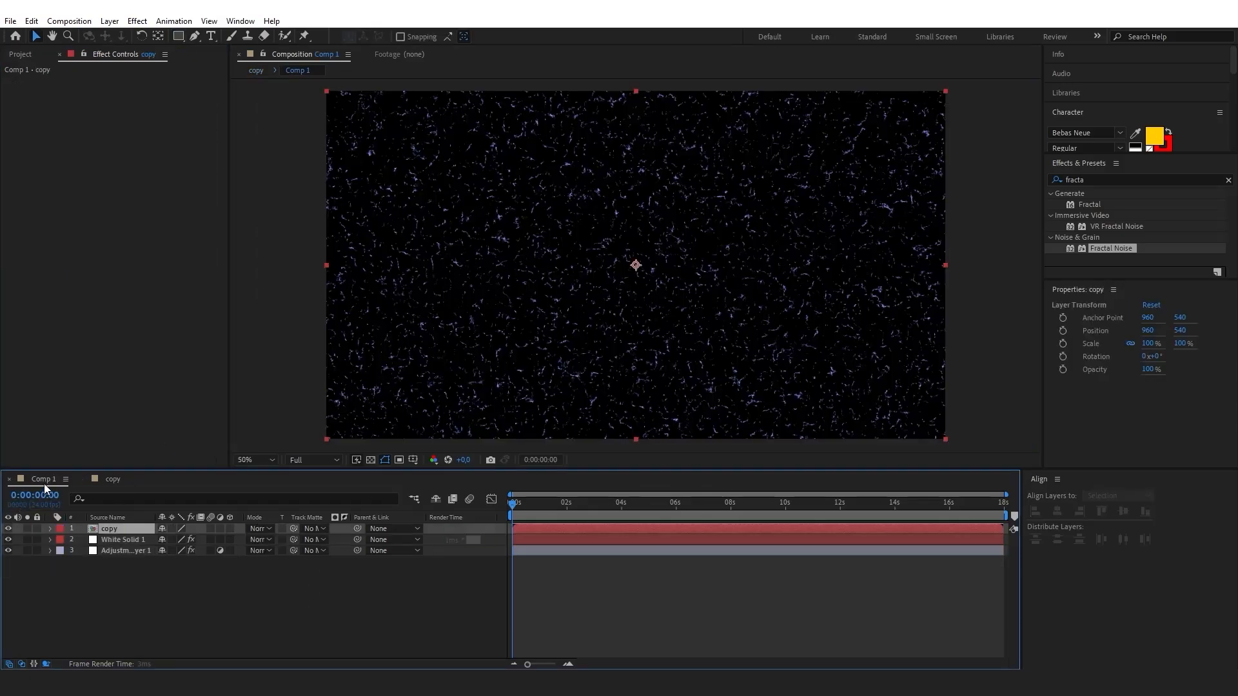
{"action": "left_click", "coordinate": [267, 529]}
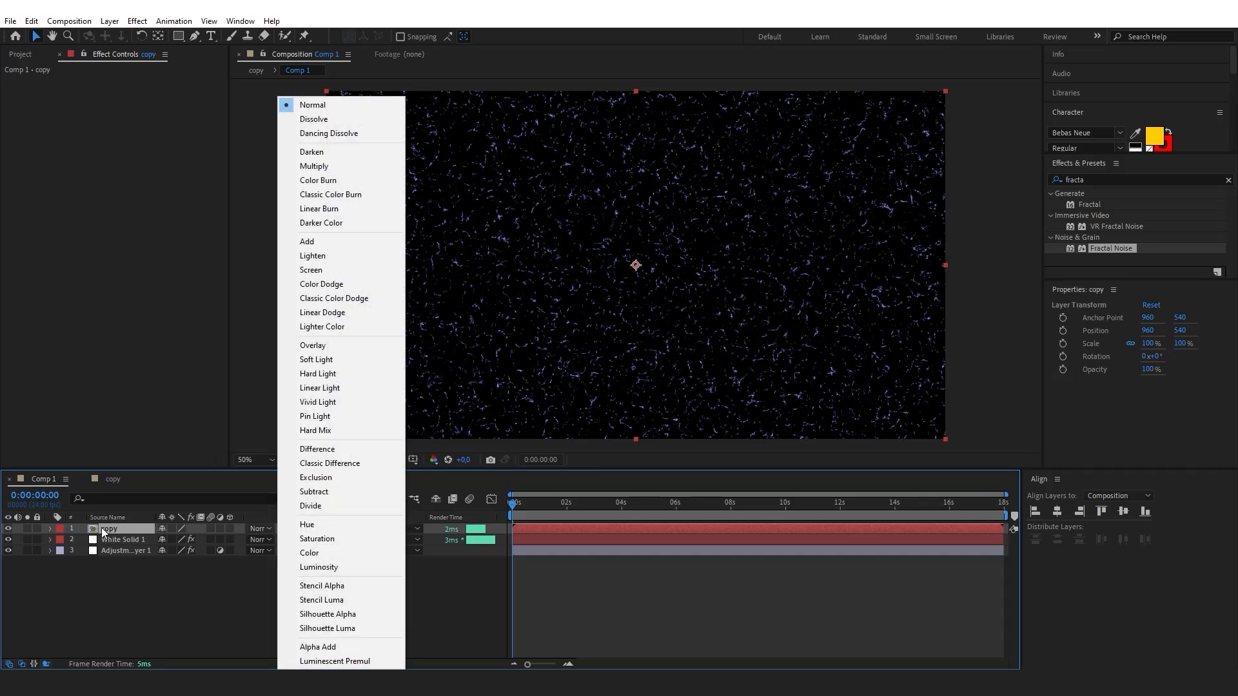
{"action": "left_click", "coordinate": [169, 594]}
{"action": "left_click", "coordinate": [257, 528]}
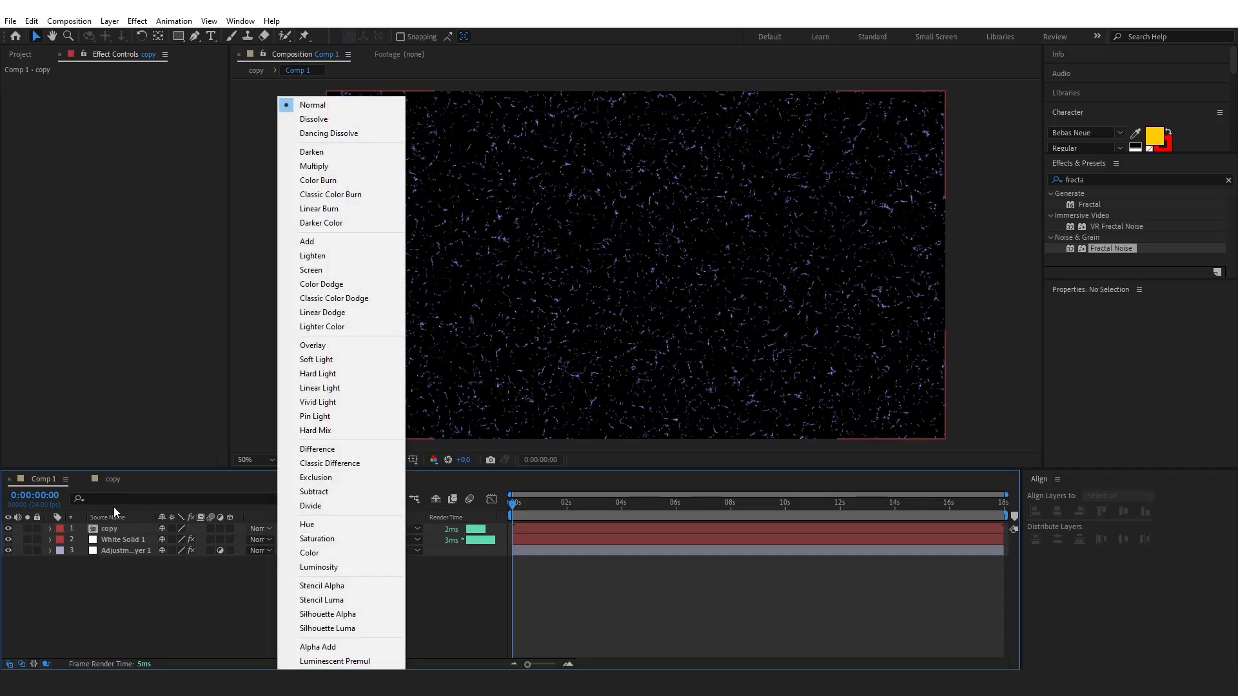
{"action": "left_click", "coordinate": [332, 477]}
{"action": "left_click", "coordinate": [261, 540]}
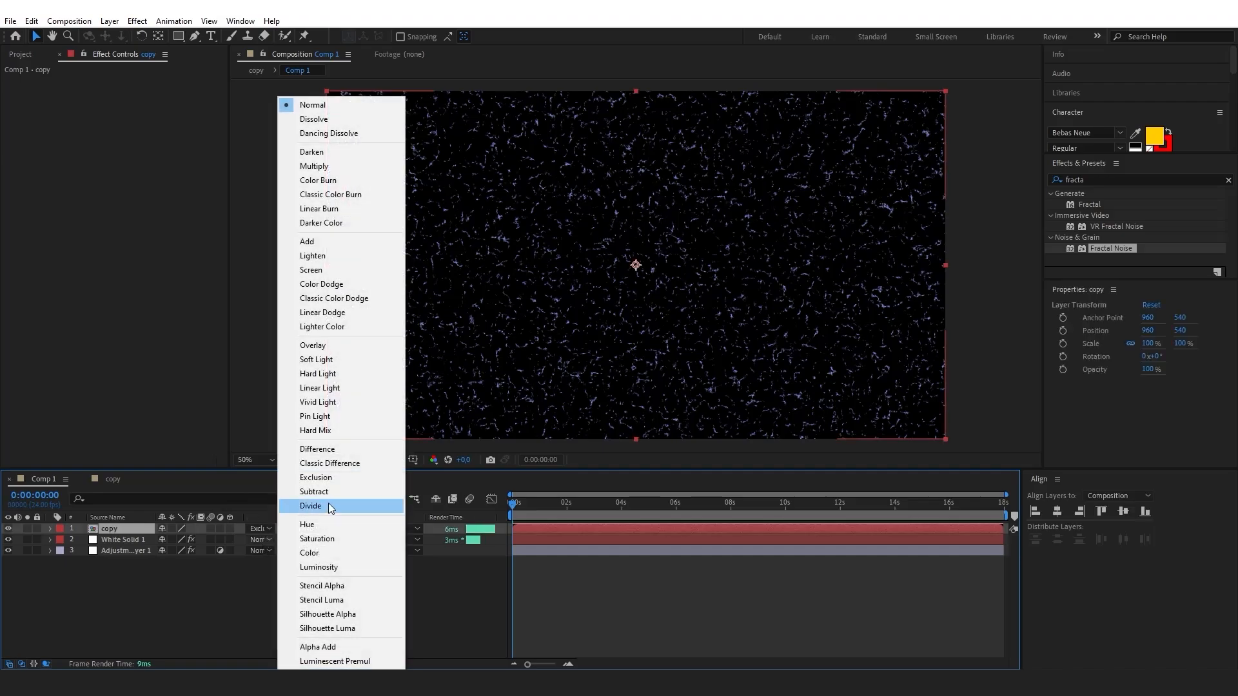
{"action": "left_click", "coordinate": [333, 476]}
Reveal the Fractal Noise Evolution of the white solid in the copy composition and set its first keyframe to 0x+20°.
{"action": "left_click", "coordinate": [127, 475]}
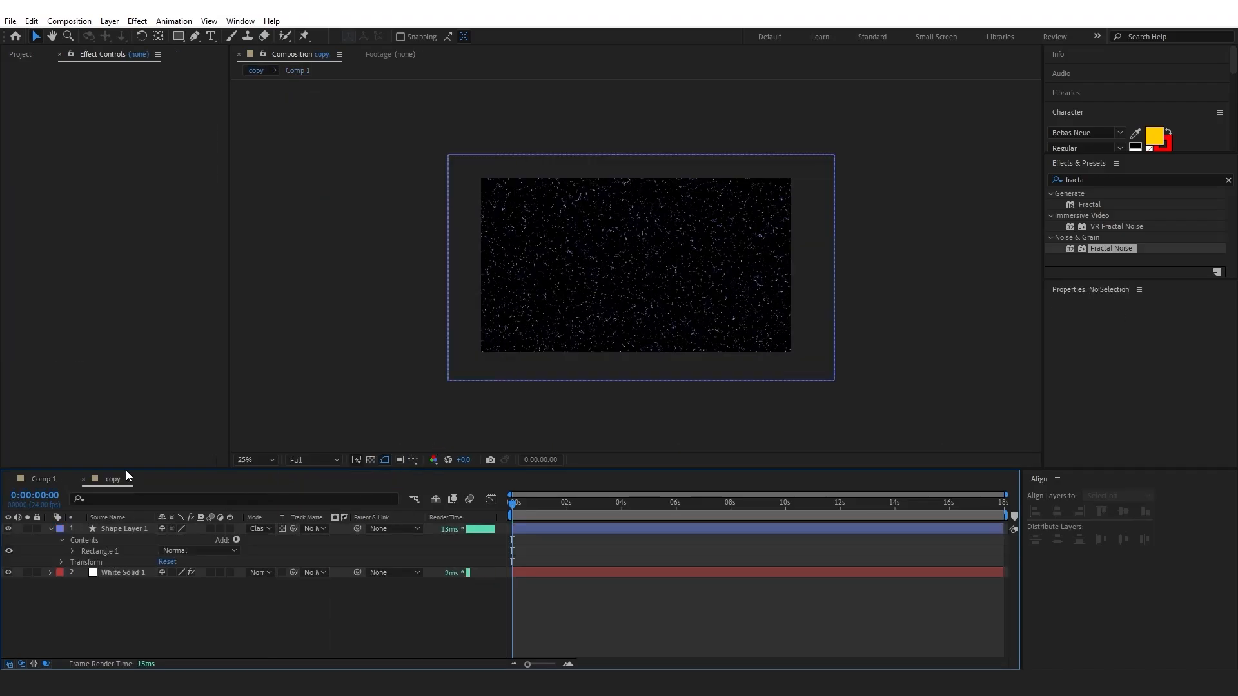
{"action": "left_click", "coordinate": [51, 572]}
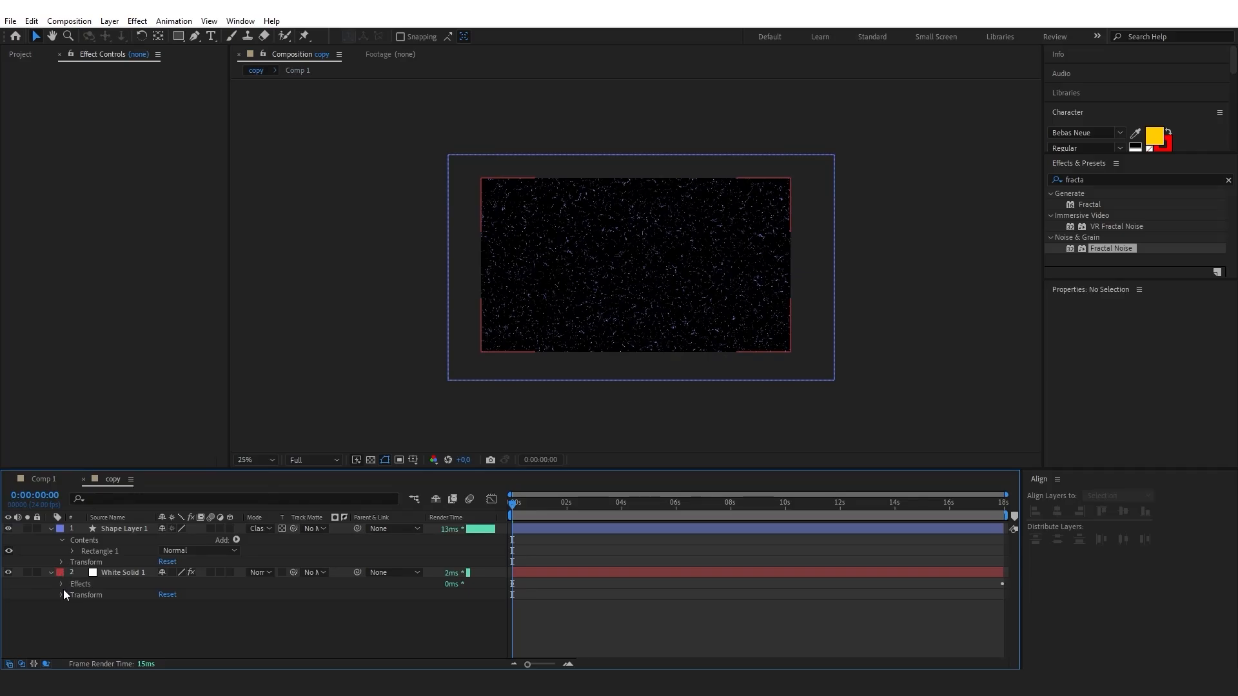
{"action": "left_click", "coordinate": [62, 594]}
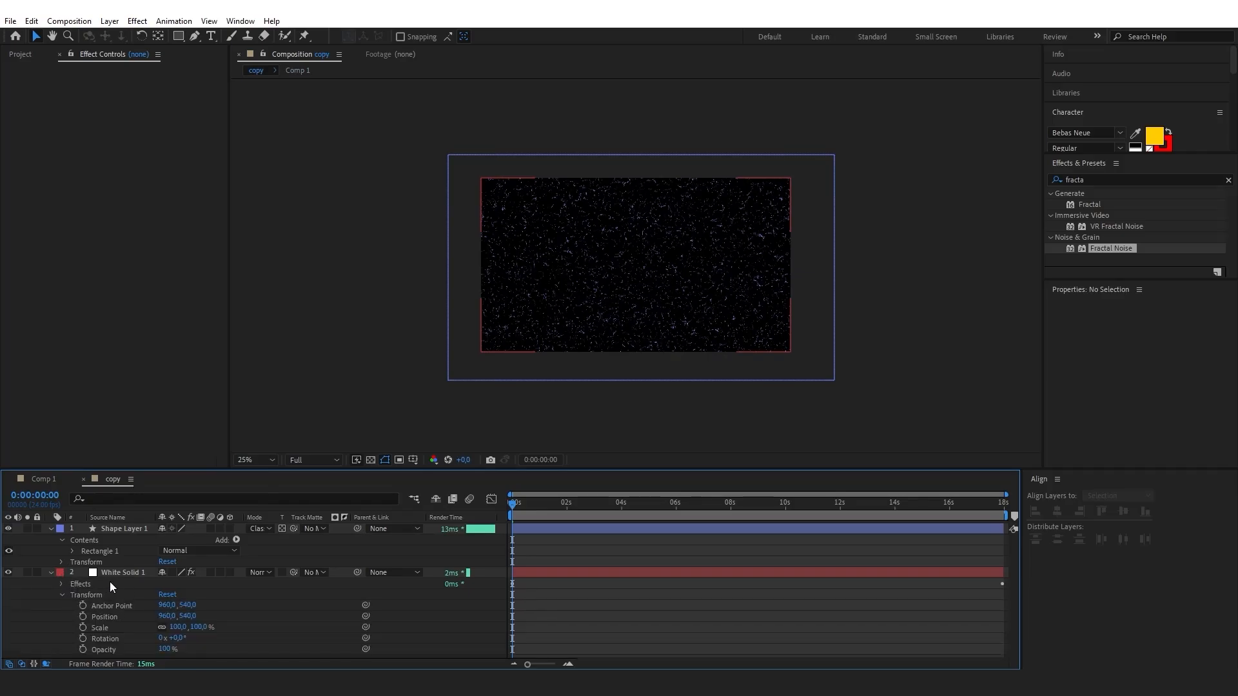
{"action": "left_click", "coordinate": [111, 579]}
{"action": "right_click", "coordinate": [29, 206]}
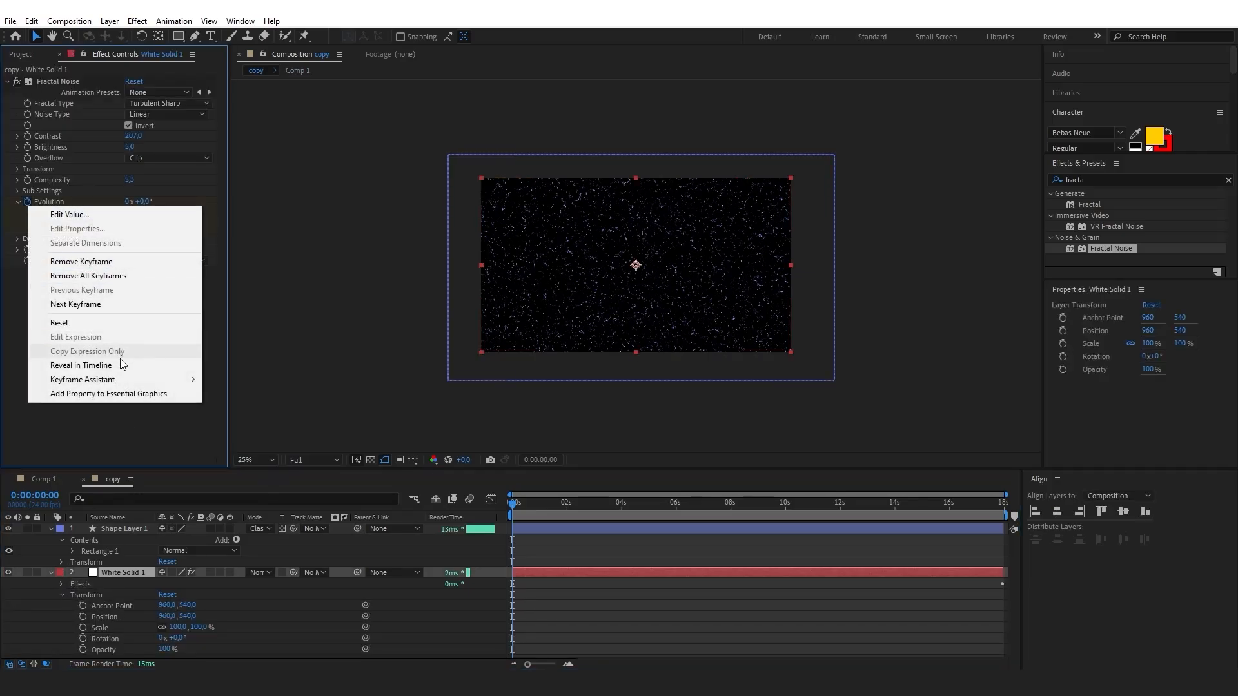
{"action": "left_click", "coordinate": [81, 365]}
{"action": "left_click", "coordinate": [179, 619]}
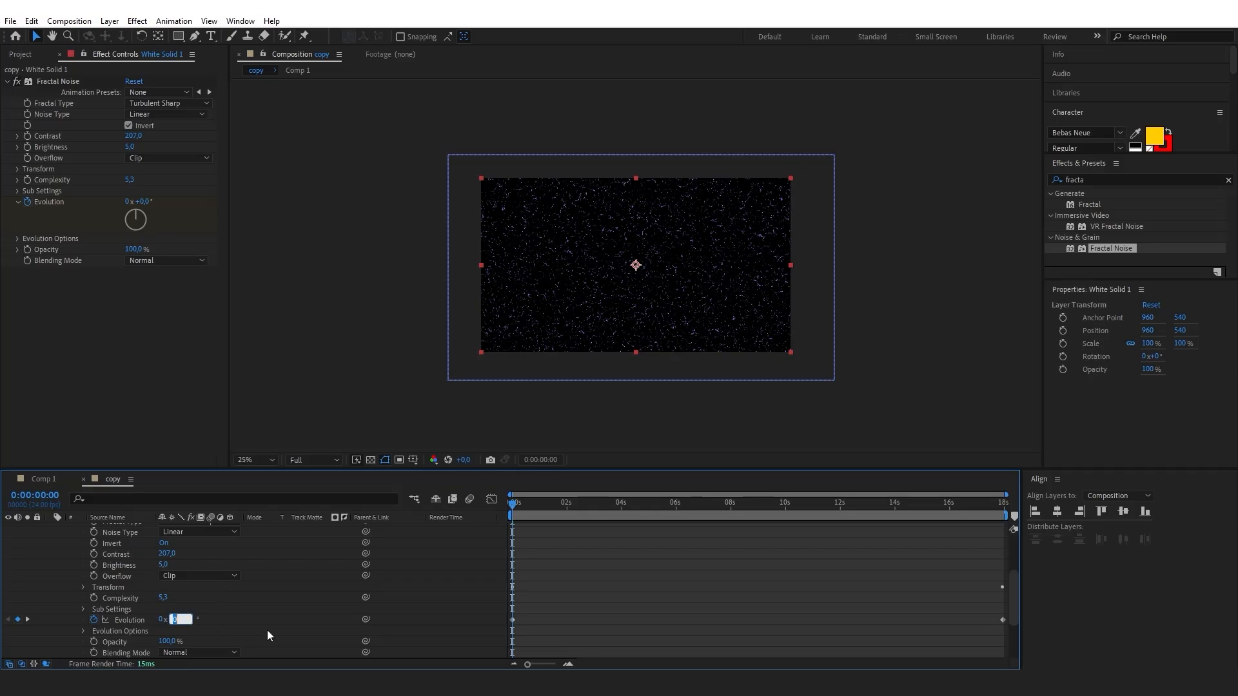
{"action": "type", "text": "20"}
{"action": "key", "text": "Return"}
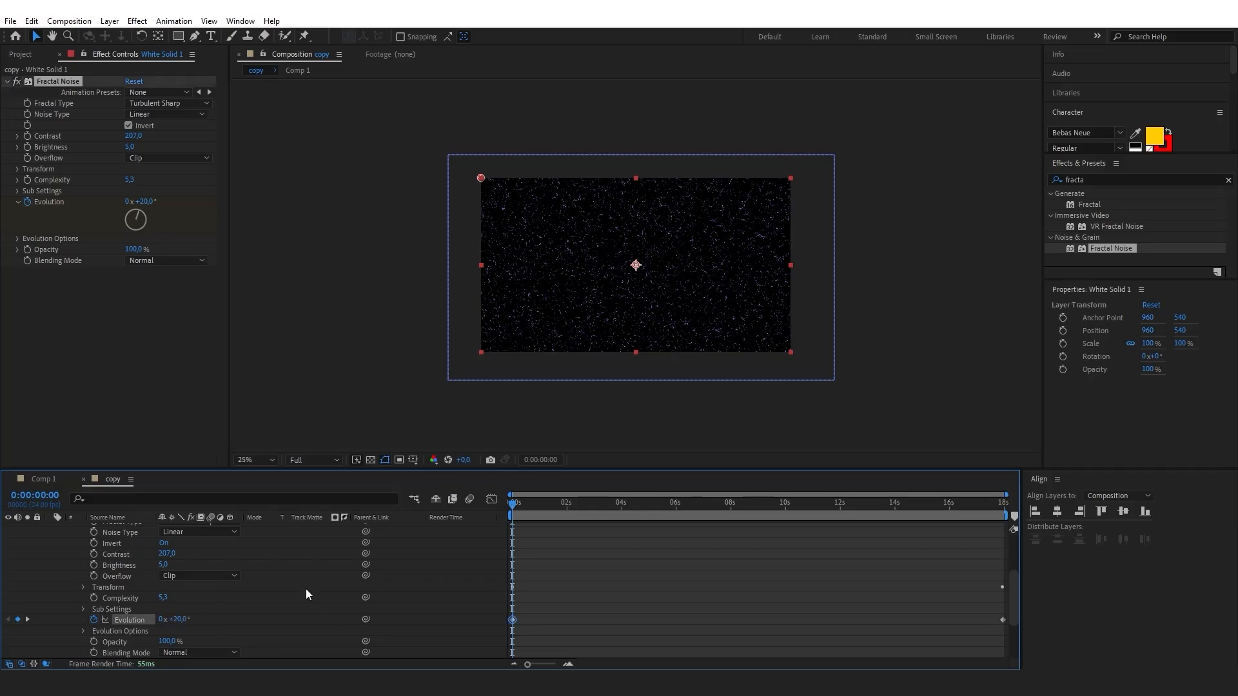
Set the Evolution keyframe at 0:00:17:23 to 1x+20°.
{"action": "left_click", "coordinate": [28, 620]}
{"action": "left_click", "coordinate": [182, 619]}
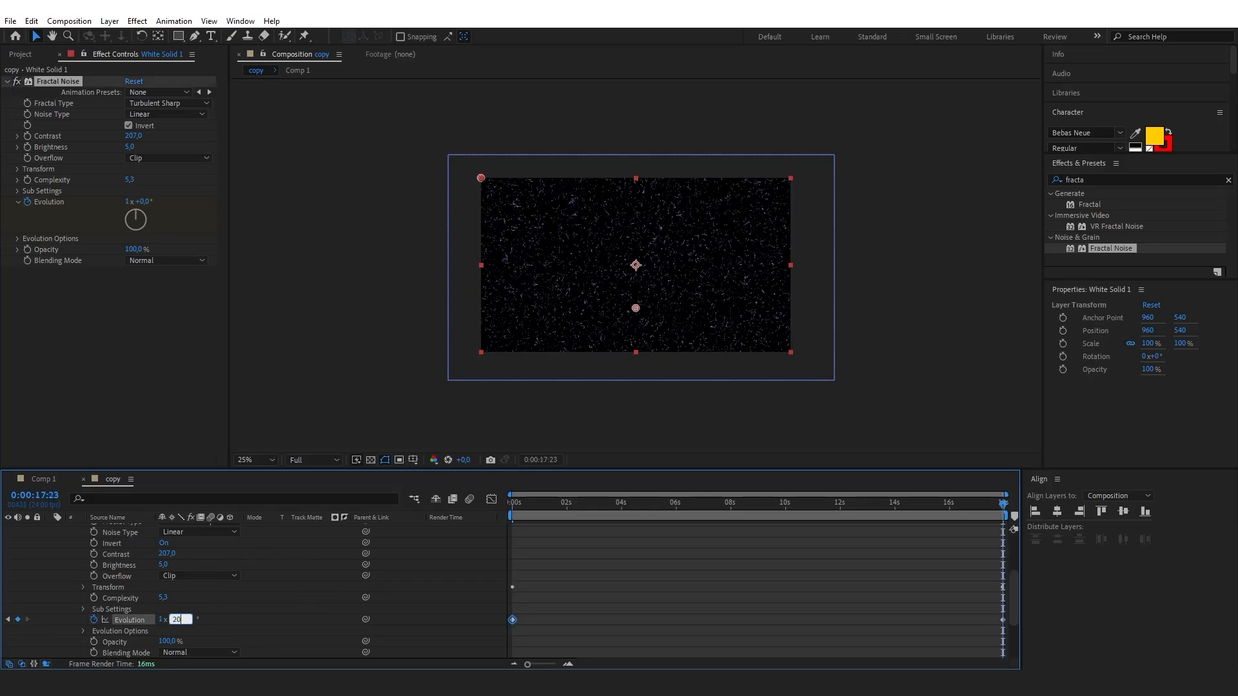
{"action": "key", "text": "Return"}
Pre-compose the copy and White Solid 1 layers together in Comp 1 and set the combined layer's blending mode to Exclusion.
{"action": "left_click", "coordinate": [39, 479]}
{"action": "left_click", "coordinate": [537, 587]}
{"action": "left_click", "coordinate": [523, 504]}
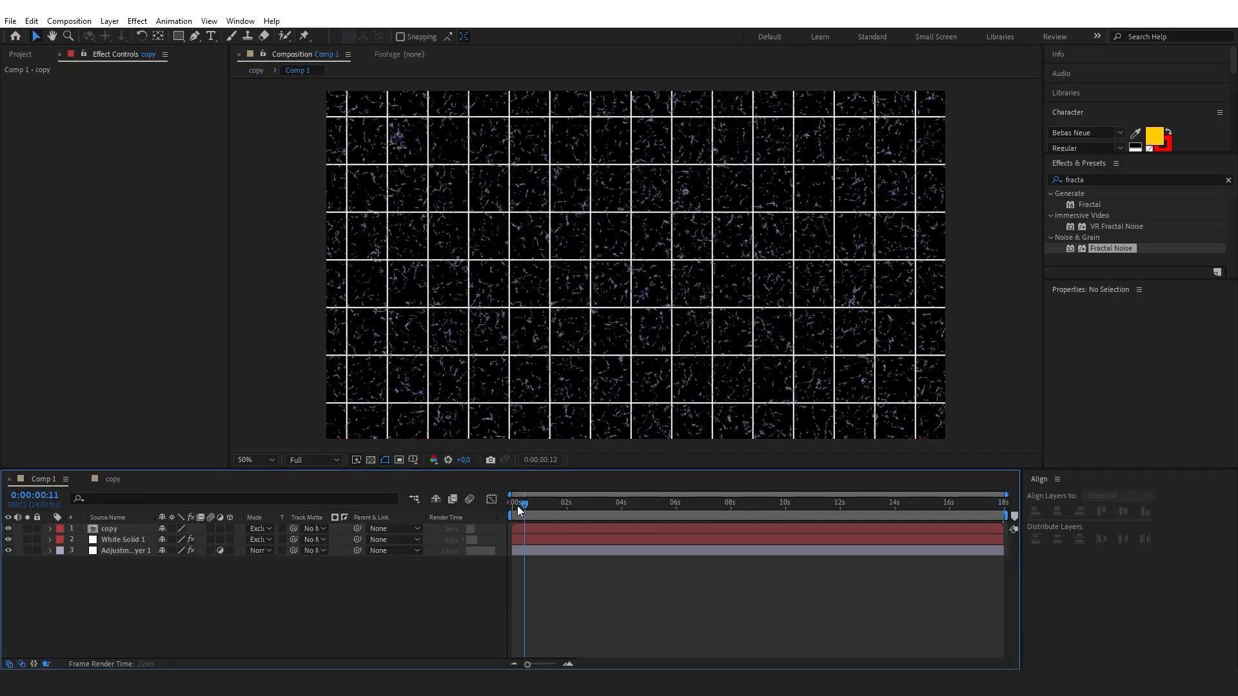
{"action": "key", "text": "Home"}
{"action": "left_click", "coordinate": [129, 539]}
{"action": "left_click", "coordinate": [125, 530], "text": "ctrl"}
{"action": "right_click", "coordinate": [125, 530]}
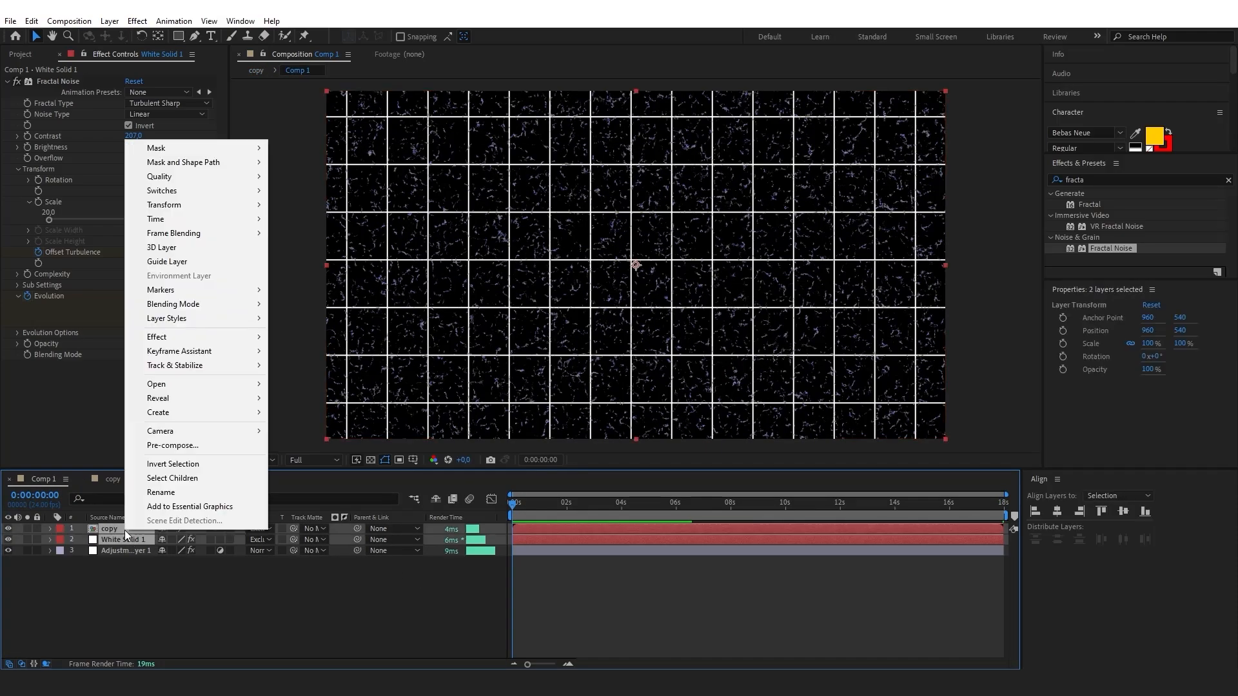
{"action": "left_click", "coordinate": [194, 446]}
{"action": "key", "text": "Return"}
{"action": "left_click", "coordinate": [260, 529]}
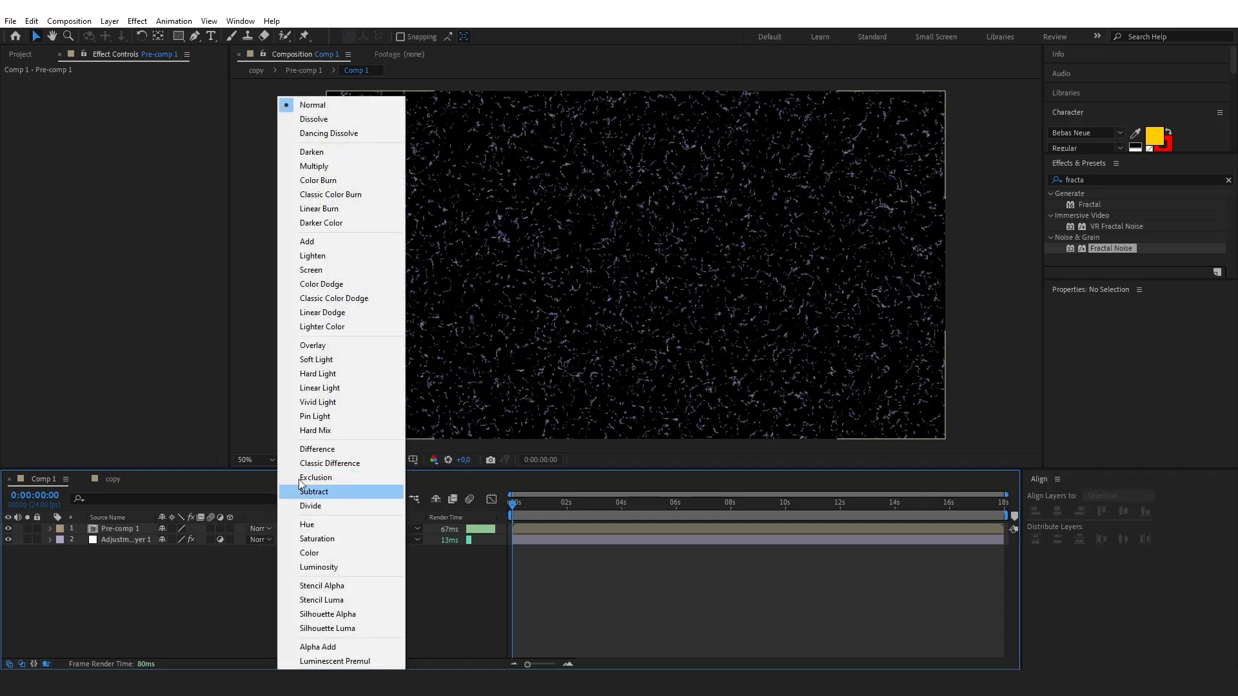
{"action": "left_click", "coordinate": [334, 478]}
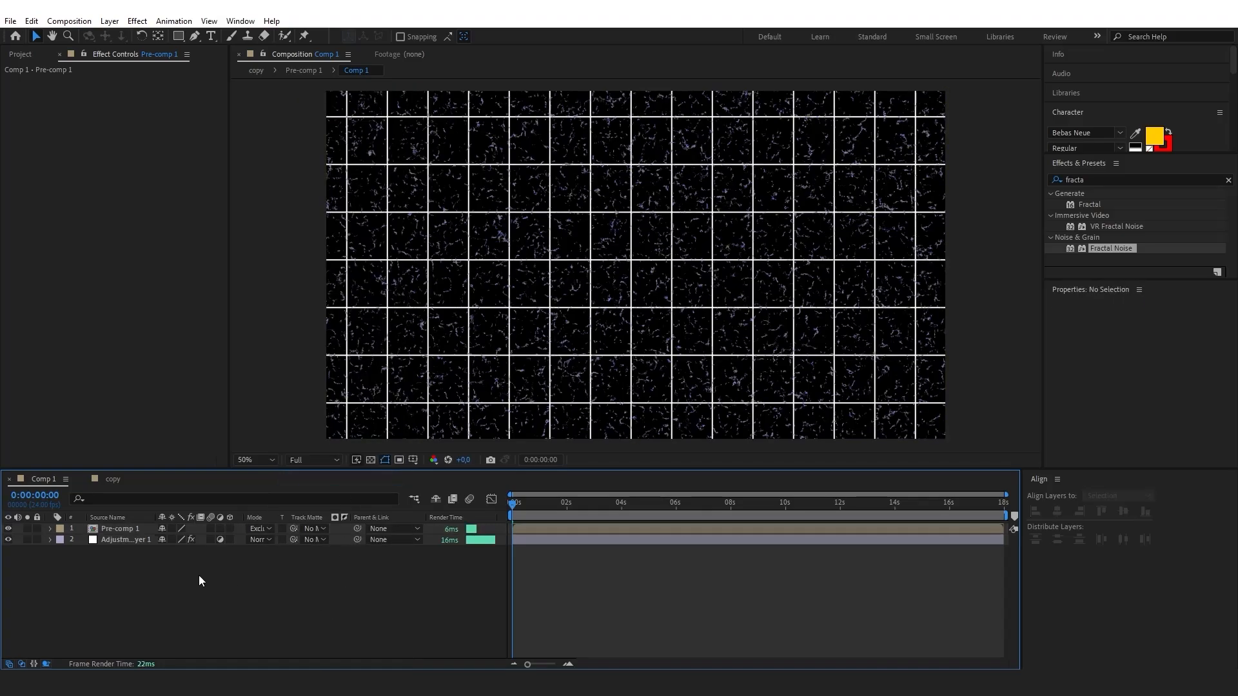
Add a new mask to the Pre-comp 1 layer and reset its shape to Ellipse.
{"action": "left_click", "coordinate": [129, 531]}
{"action": "right_click", "coordinate": [126, 532]}
{"action": "mouse_move", "coordinate": [213, 151]}
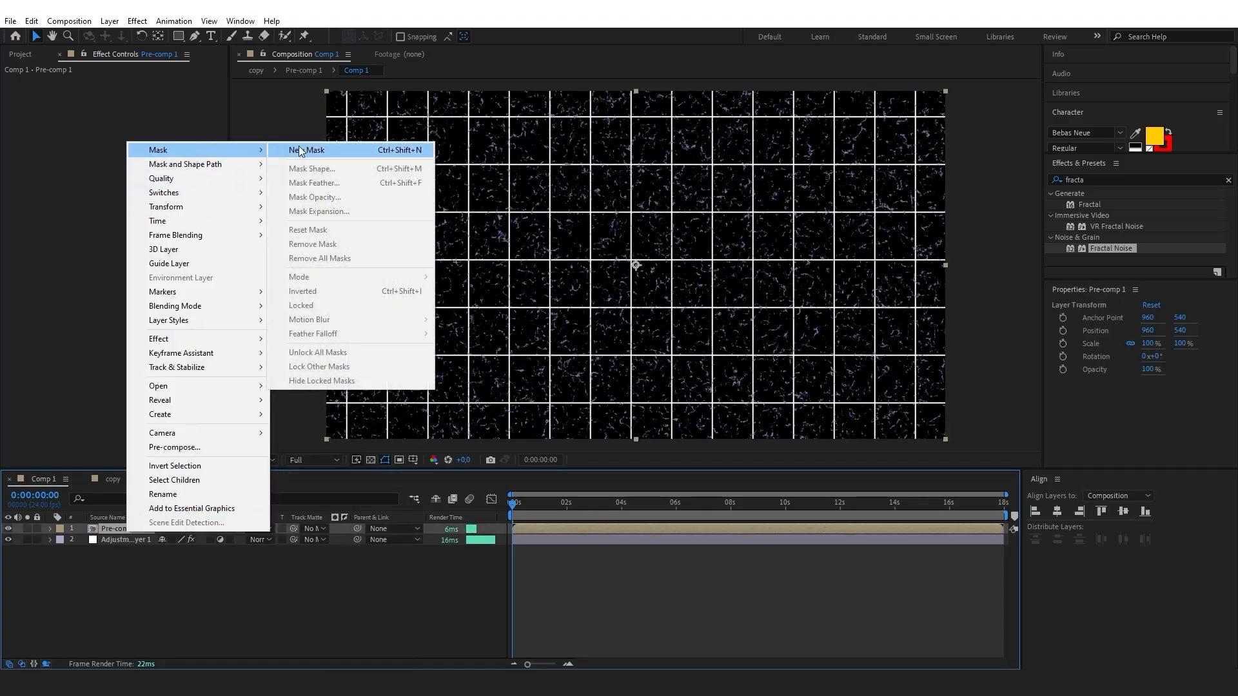
{"action": "left_click", "coordinate": [299, 149]}
{"action": "left_click", "coordinate": [51, 528]}
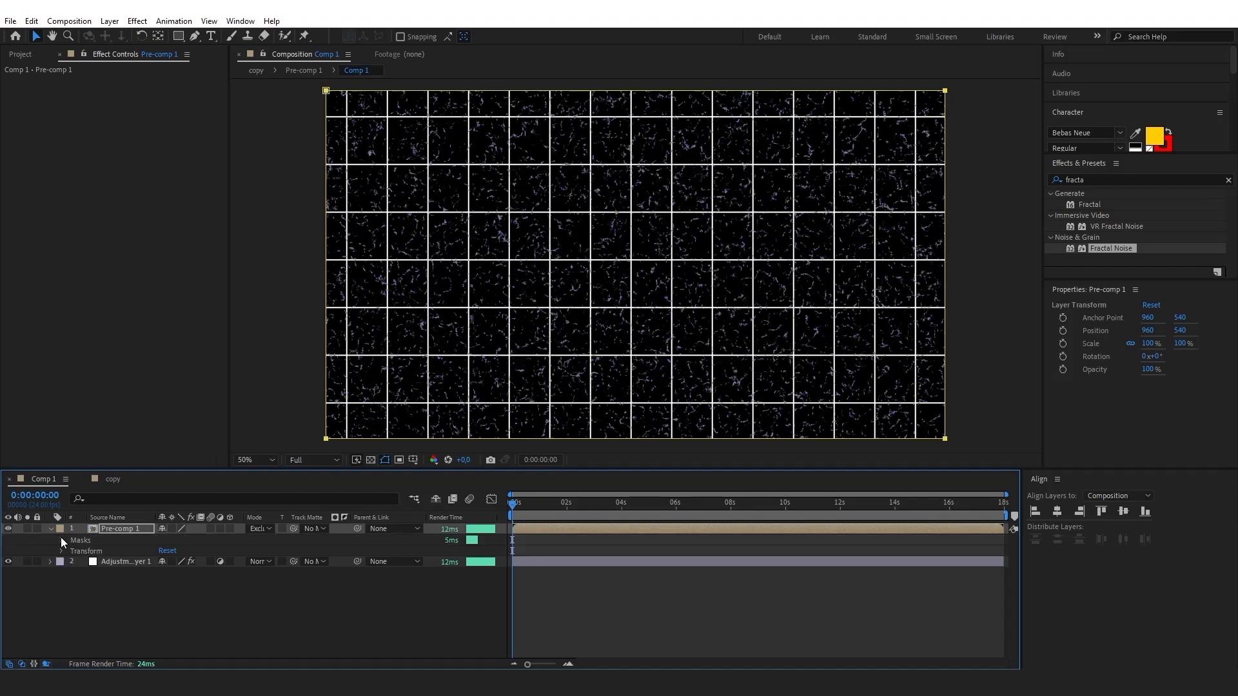
{"action": "left_click", "coordinate": [62, 540]}
{"action": "left_click", "coordinate": [73, 551]}
{"action": "left_click", "coordinate": [169, 562]}
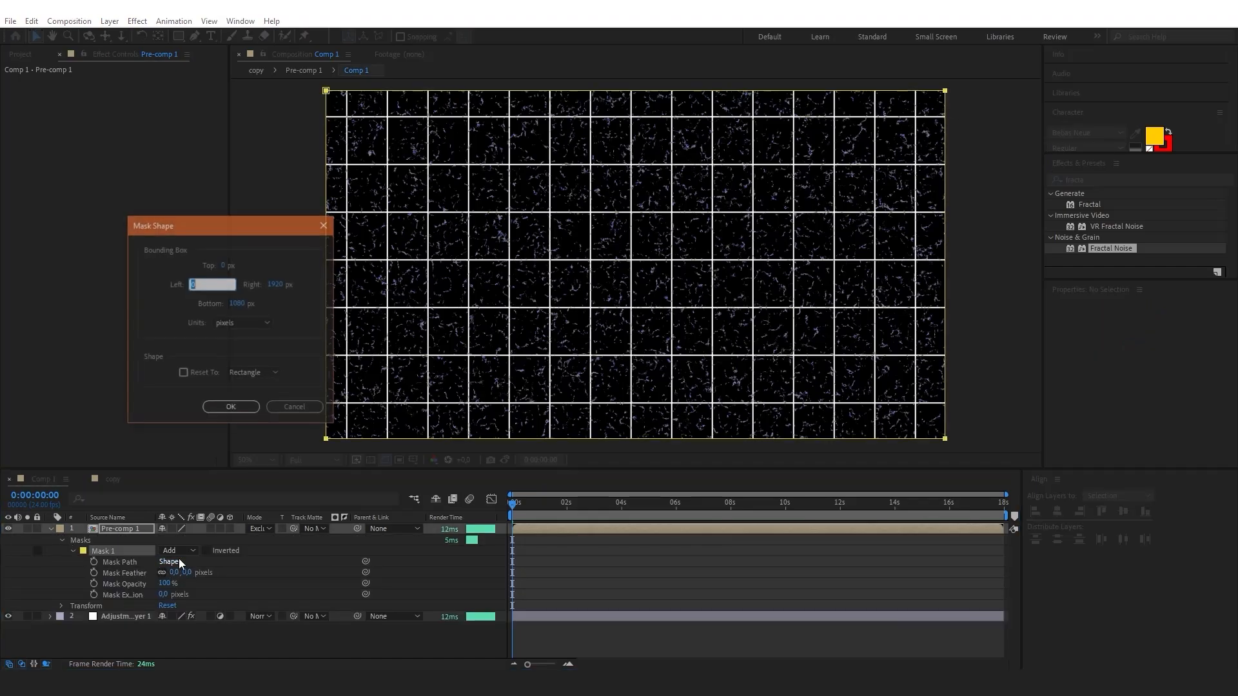
{"action": "left_click", "coordinate": [184, 372]}
{"action": "left_click", "coordinate": [254, 373]}
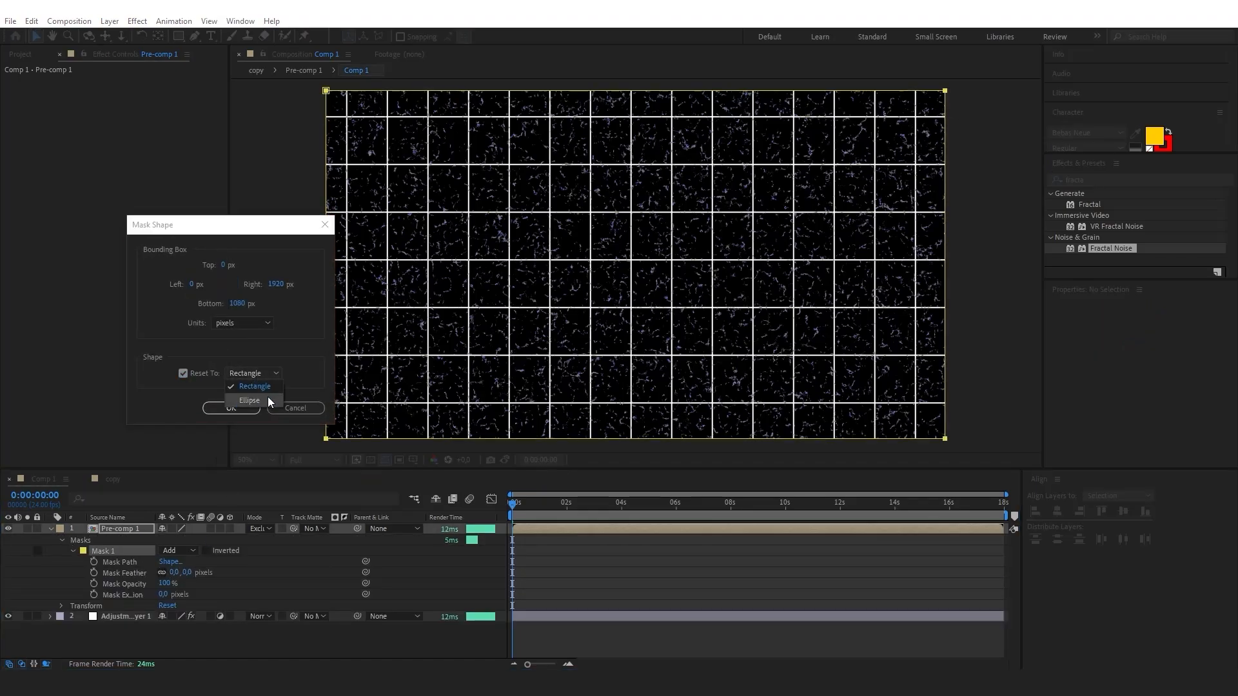
{"action": "left_click", "coordinate": [268, 400]}
{"action": "left_click", "coordinate": [226, 408]}
Set the elliptical mask's feather to 156 pixels and its expansion to 64 pixels.
{"action": "left_click_drag", "start_coordinate": [172, 572], "coordinate": [280, 561]}
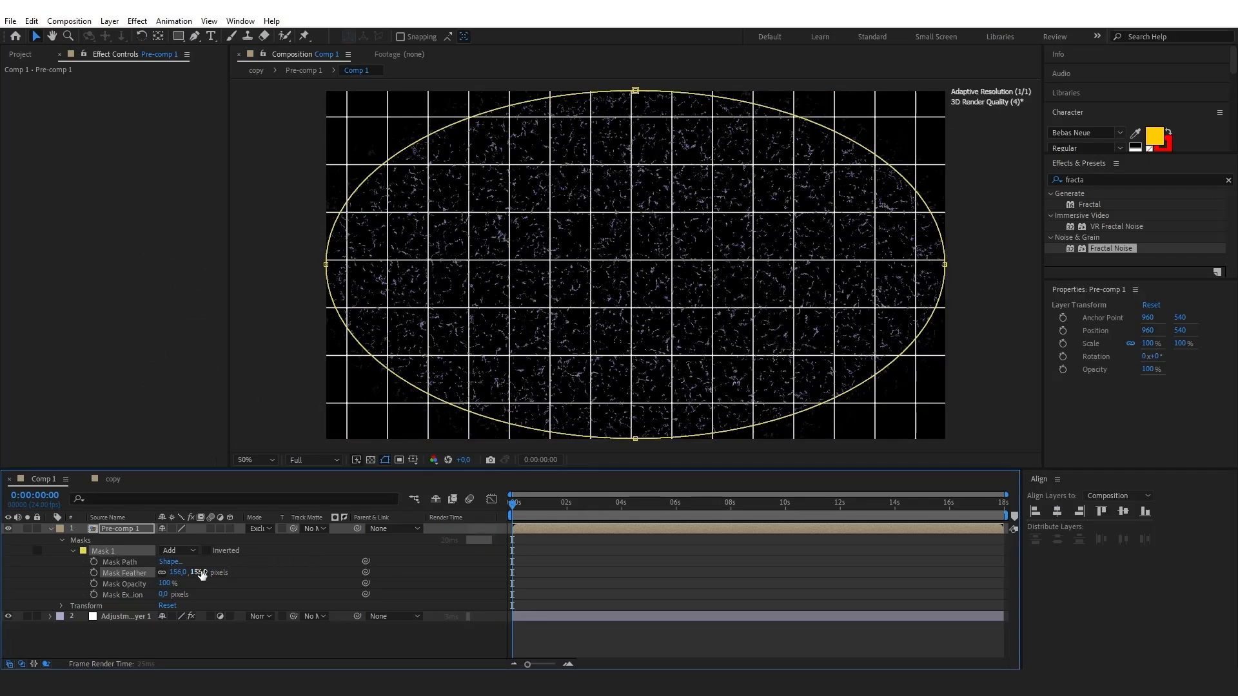
{"action": "left_click_drag", "start_coordinate": [165, 594], "coordinate": [216, 600]}
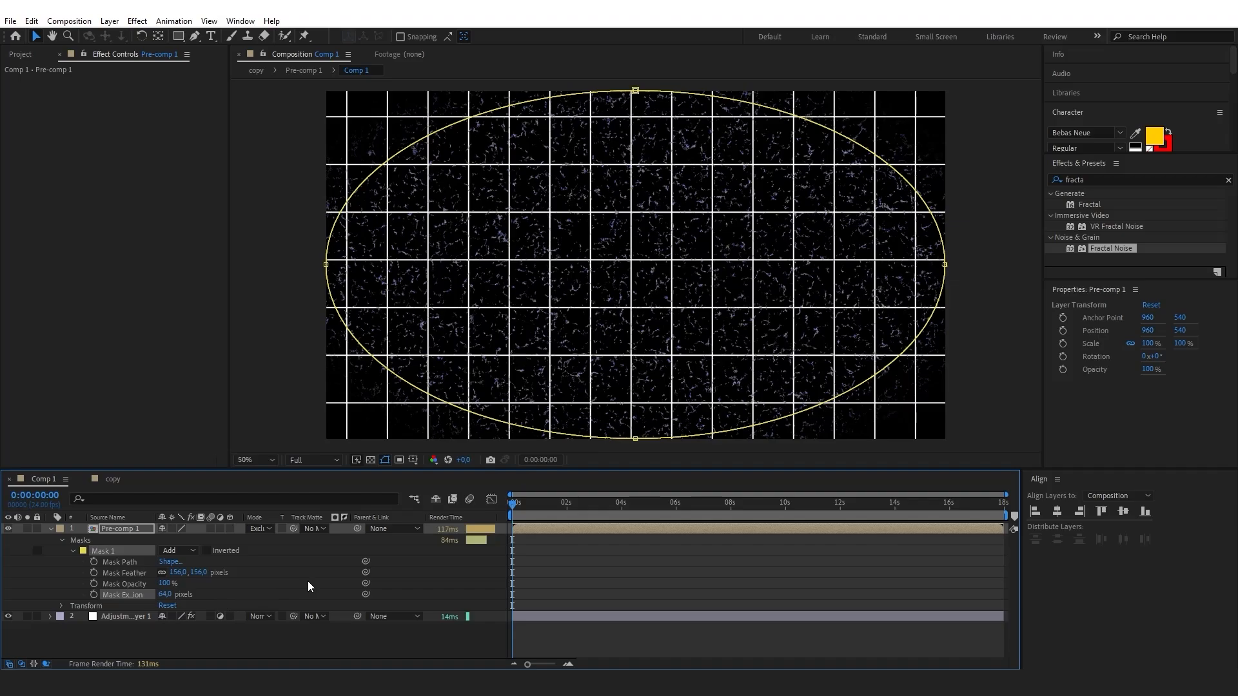
{"action": "left_click", "coordinate": [388, 637]}
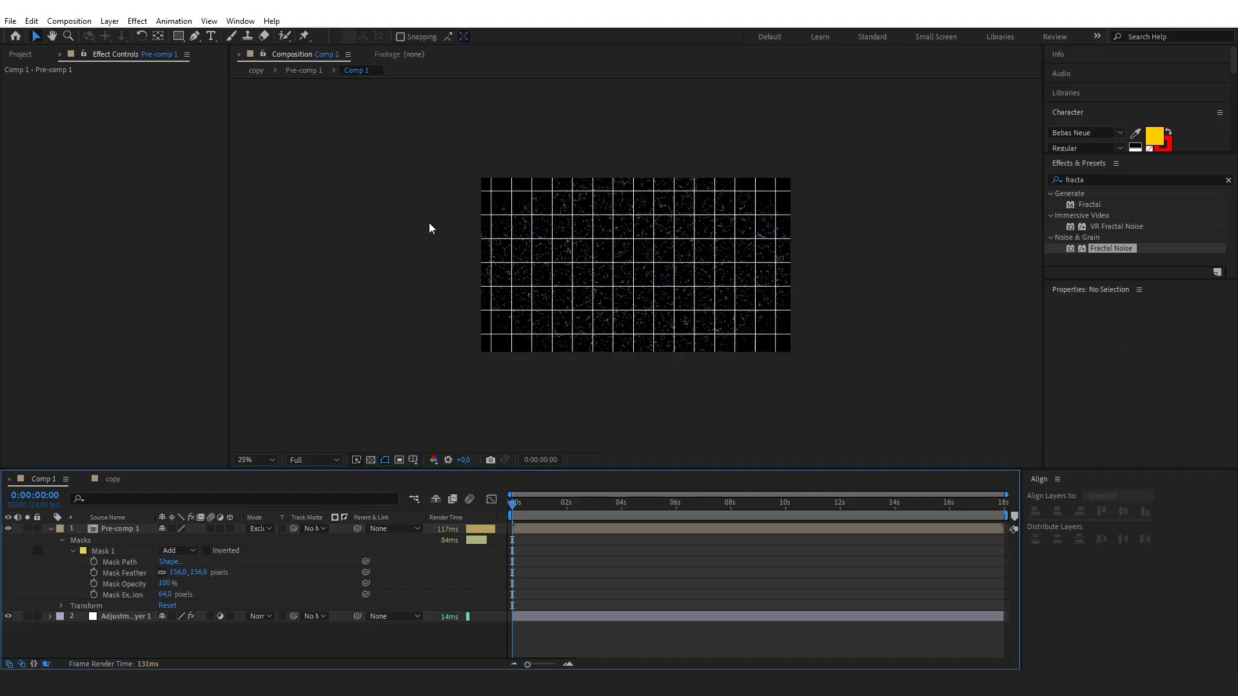
Apply CC Vignette to a new adjustment layer above Pre-comp 1 and increase the vignette's Amount.
{"action": "right_click", "coordinate": [212, 579]}
{"action": "mouse_move", "coordinate": [231, 423]}
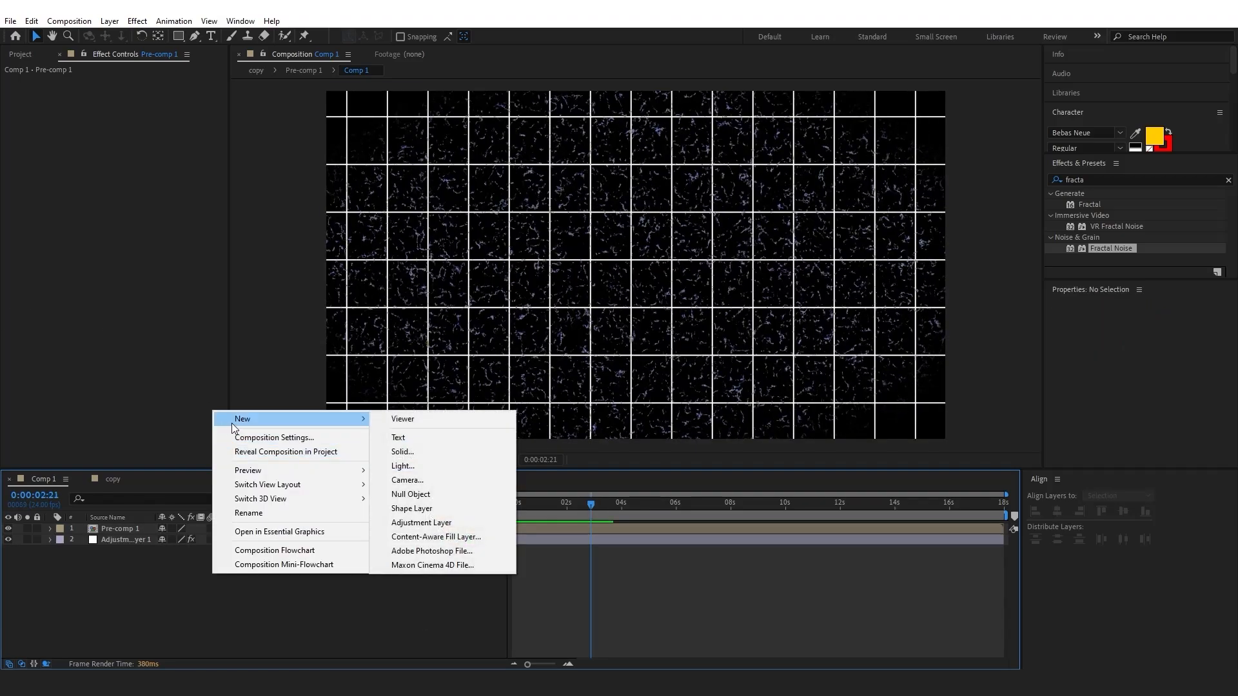
{"action": "left_click", "coordinate": [443, 520]}
{"action": "key", "text": "ctrl+5"}
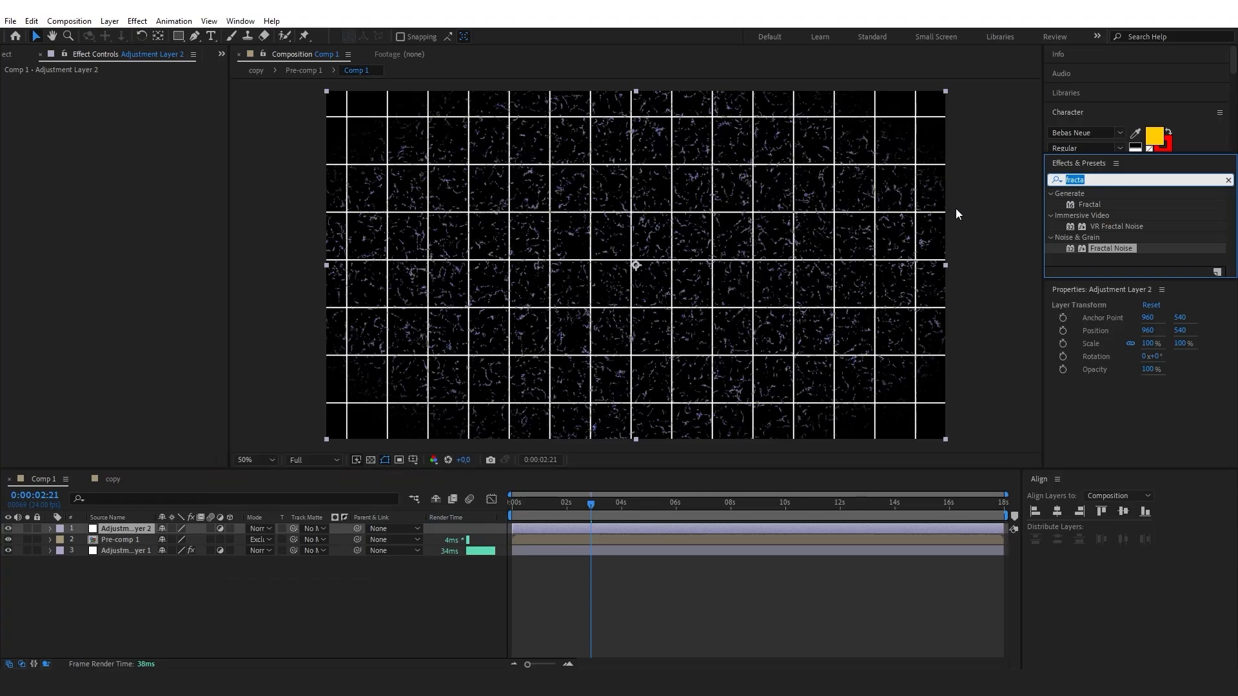
{"action": "type", "text": "cc v"}
{"action": "left_click_drag", "start_coordinate": [1104, 226], "coordinate": [118, 528]}
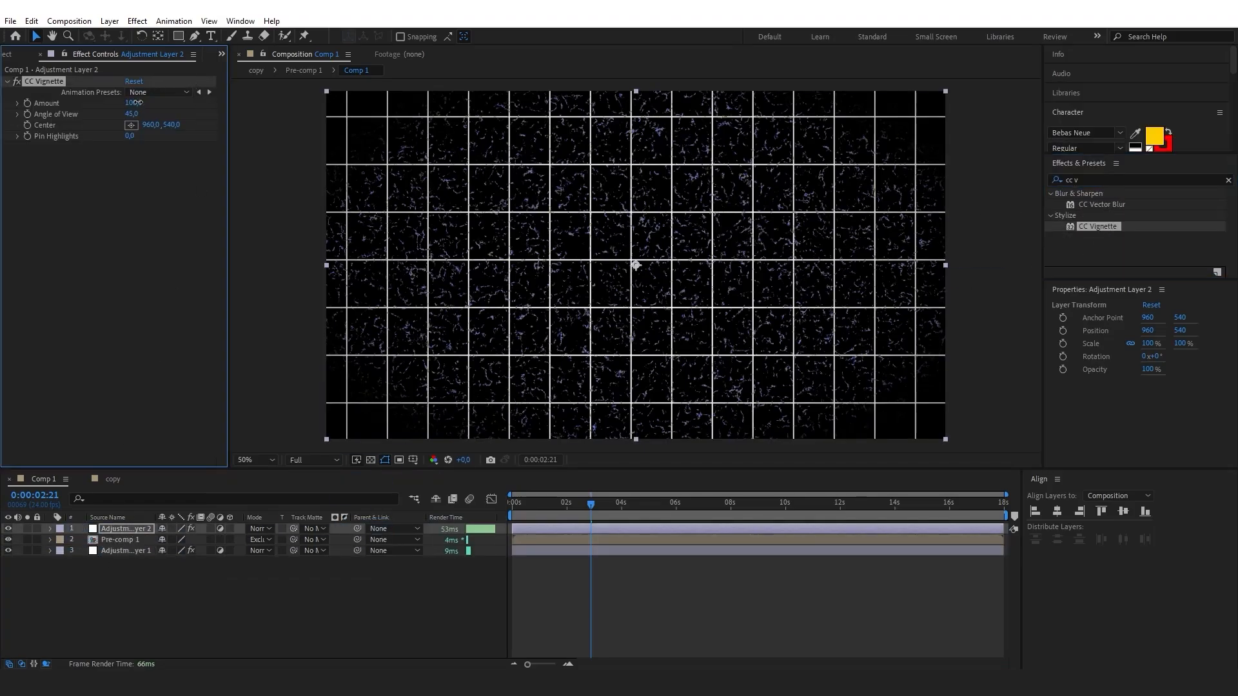
{"action": "left_click_drag", "start_coordinate": [138, 103], "coordinate": [202, 104]}
Increase the expansion of the elliptical mask on Pre-comp 1 to 172 pixels.
{"action": "left_click", "coordinate": [122, 540]}
{"action": "left_click", "coordinate": [51, 540]}
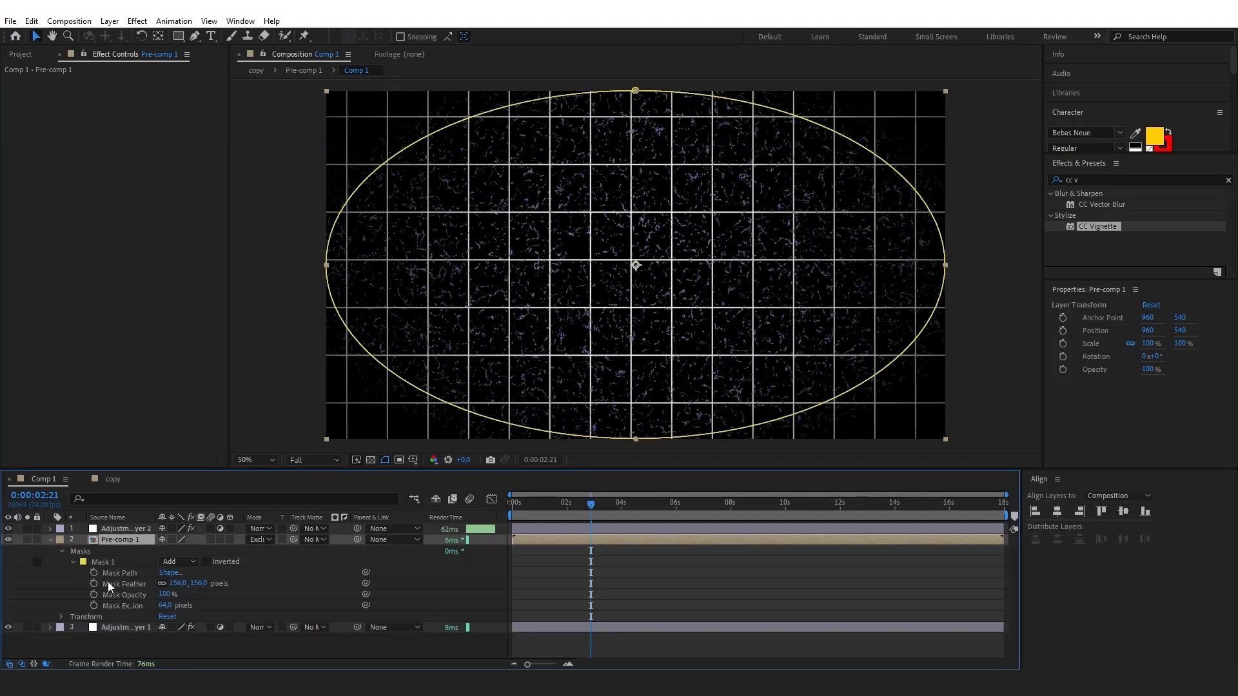
{"action": "left_click_drag", "start_coordinate": [169, 605], "coordinate": [253, 597]}
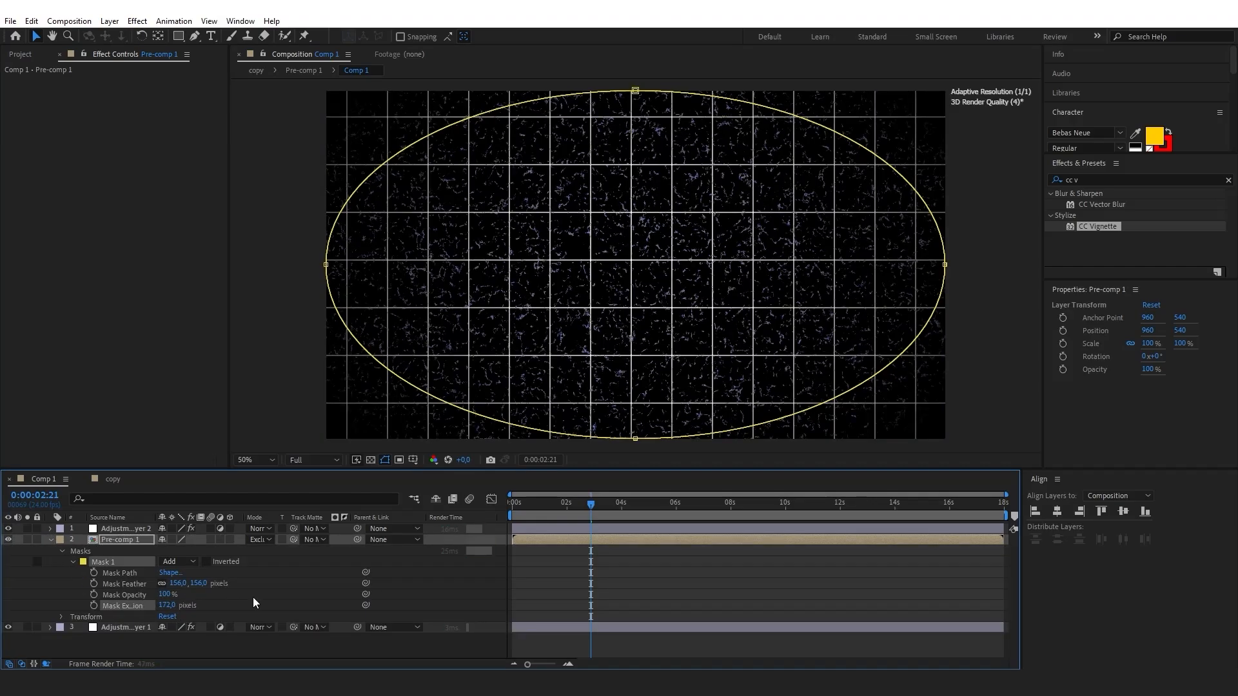
Set the CC Vignette Amount on Adjustment Layer 2 to 111 and preview the animation.
{"action": "left_click", "coordinate": [126, 528]}
{"action": "left_click_drag", "start_coordinate": [134, 102], "coordinate": [97, 107]}
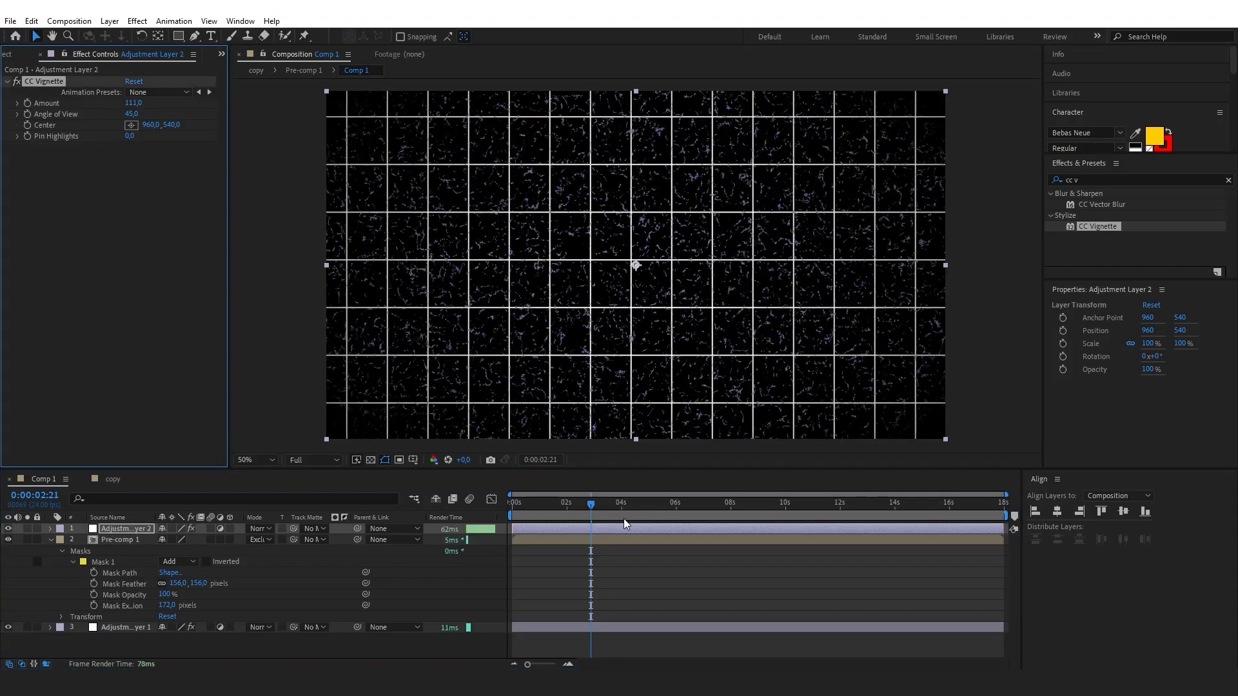
{"action": "left_click", "coordinate": [659, 558]}
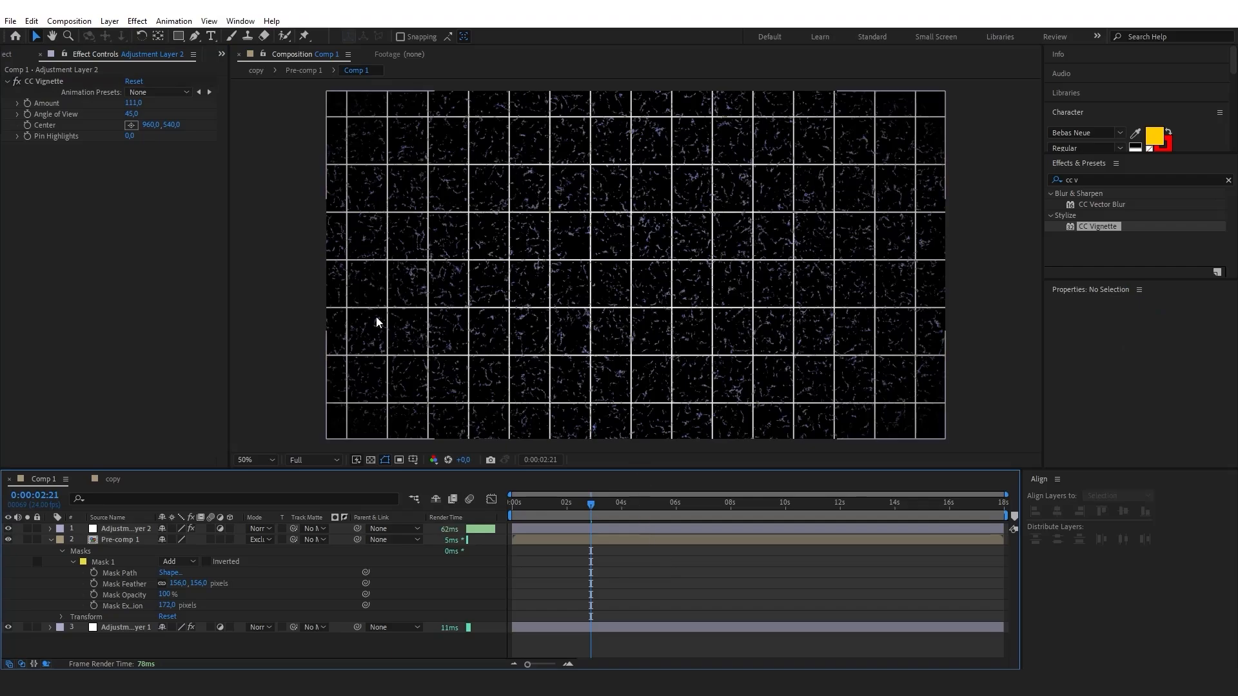
{"action": "key", "text": "space"}
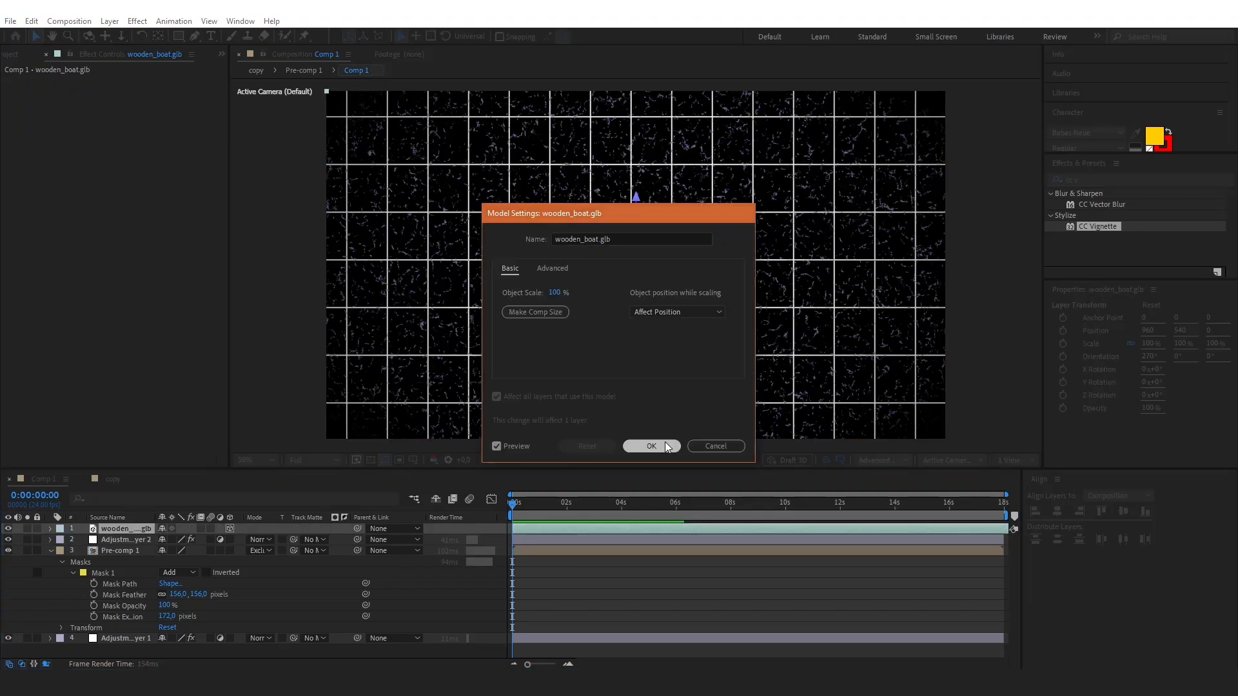
Add the wooden_boat.glb model to Comp 1 with its default model settings and scale it to 1%.
{"action": "left_click", "coordinate": [662, 442]}
{"action": "left_click_drag", "start_coordinate": [194, 574], "coordinate": [147, 574]}
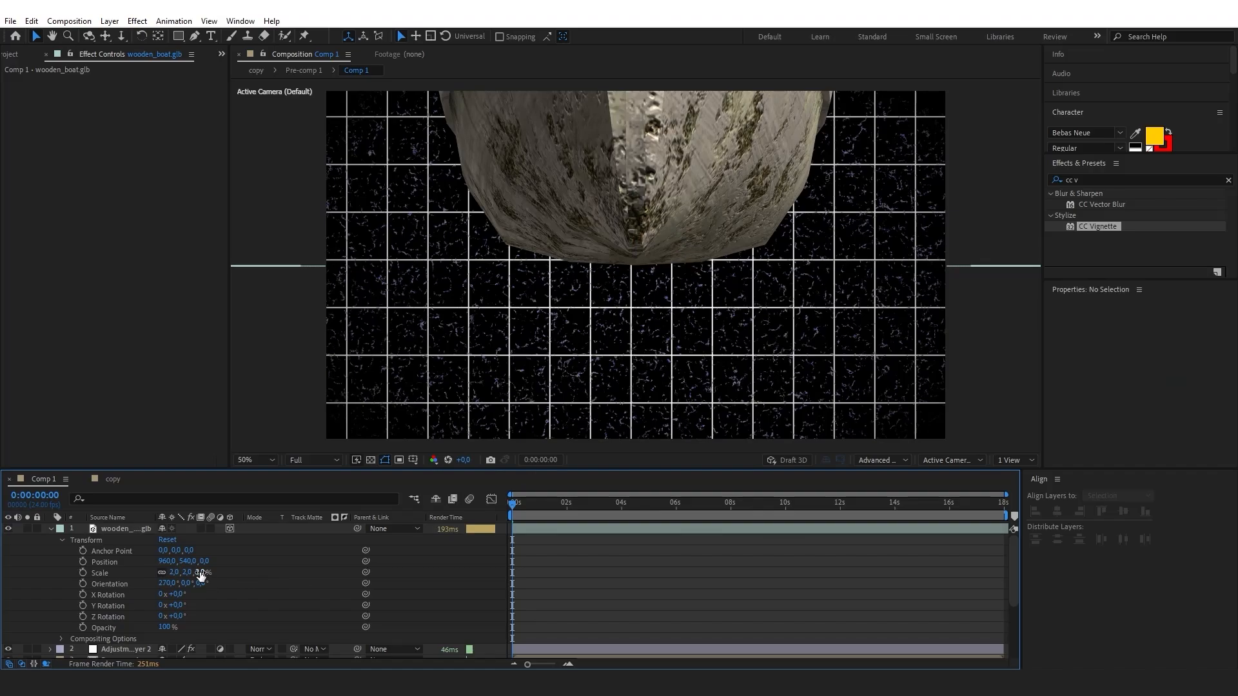
{"action": "left_click", "coordinate": [201, 574]}
{"action": "type", "text": "1"}
{"action": "key", "text": "Return"}
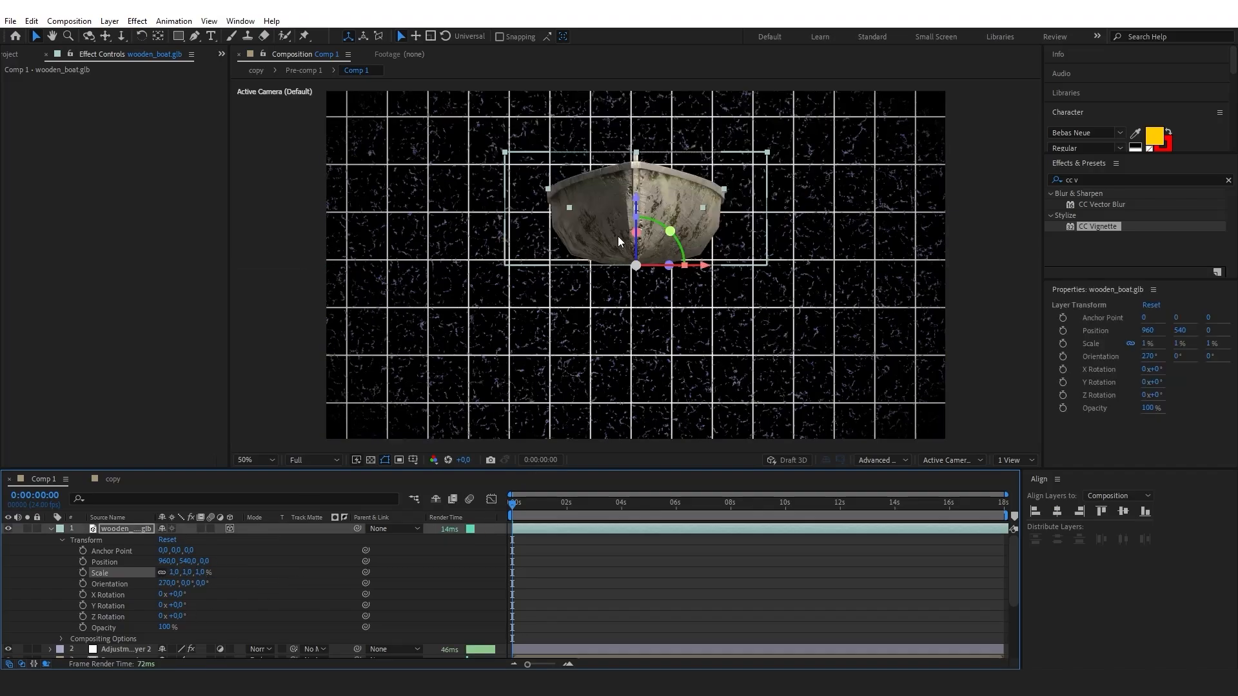
Orient the wooden boat to 0°, 0°, 40,4° so it is seen from above, and reduce its scale to 0,3%.
{"action": "left_click_drag", "start_coordinate": [636, 234], "coordinate": [647, 282]}
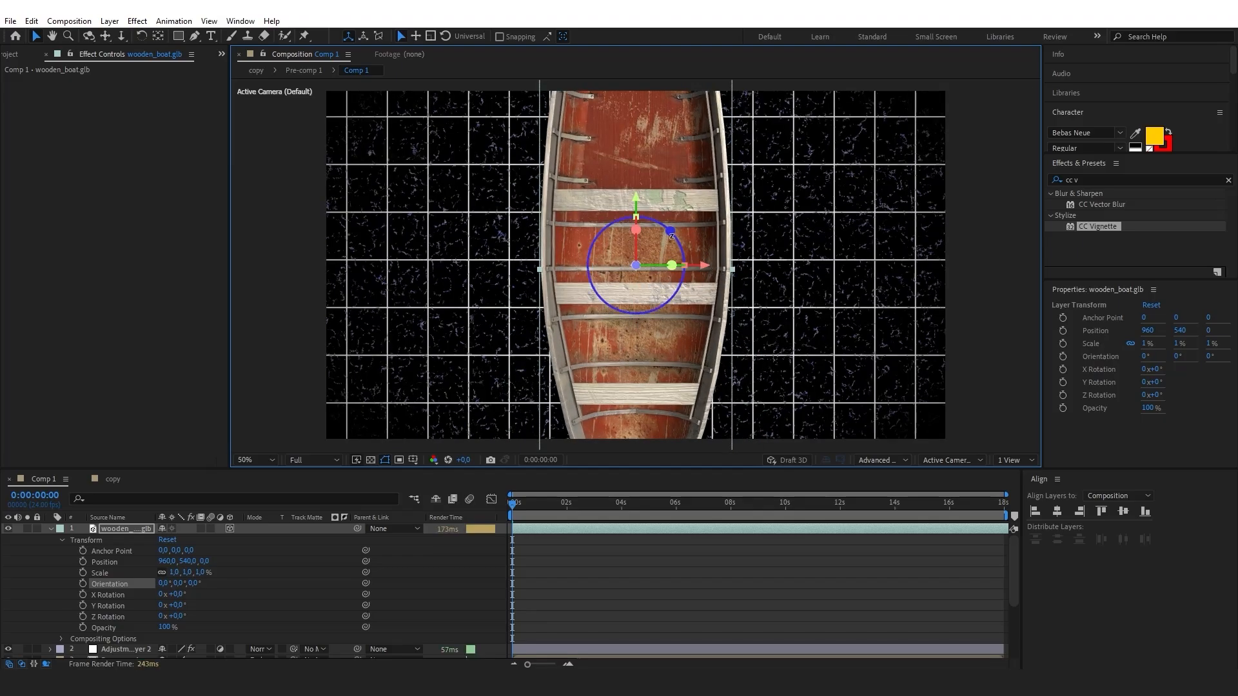
{"action": "left_click_drag", "start_coordinate": [672, 236], "coordinate": [719, 265]}
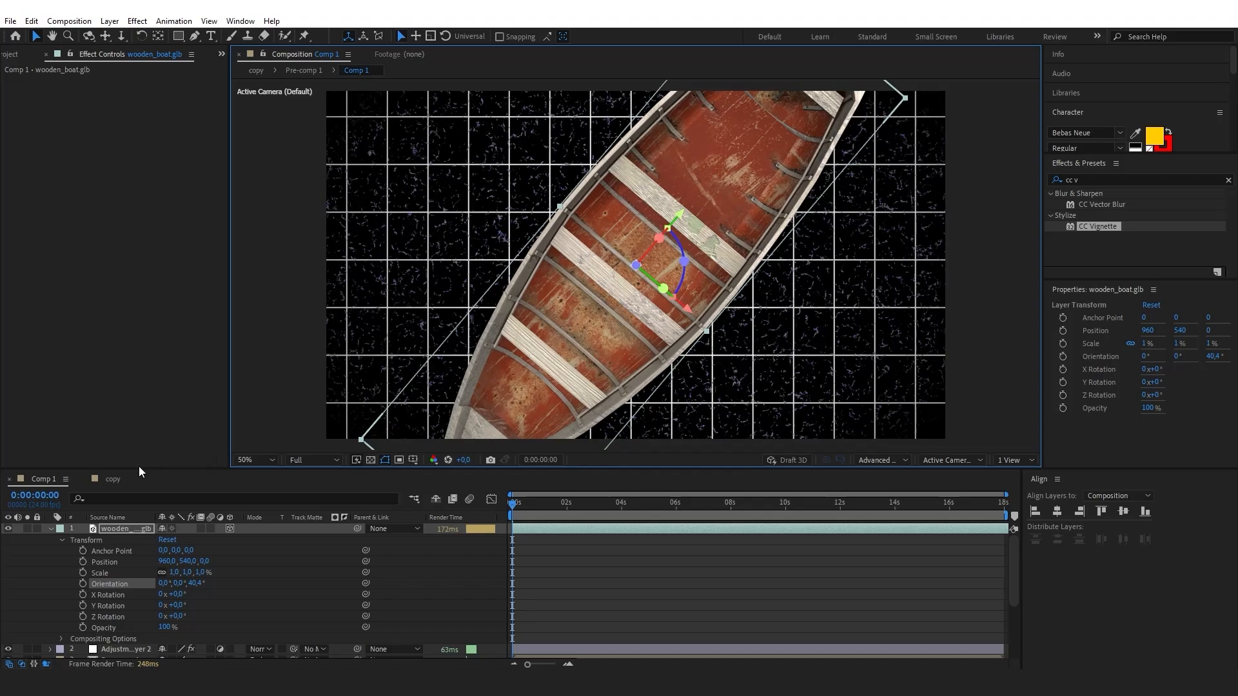
{"action": "left_click", "coordinate": [188, 573]}
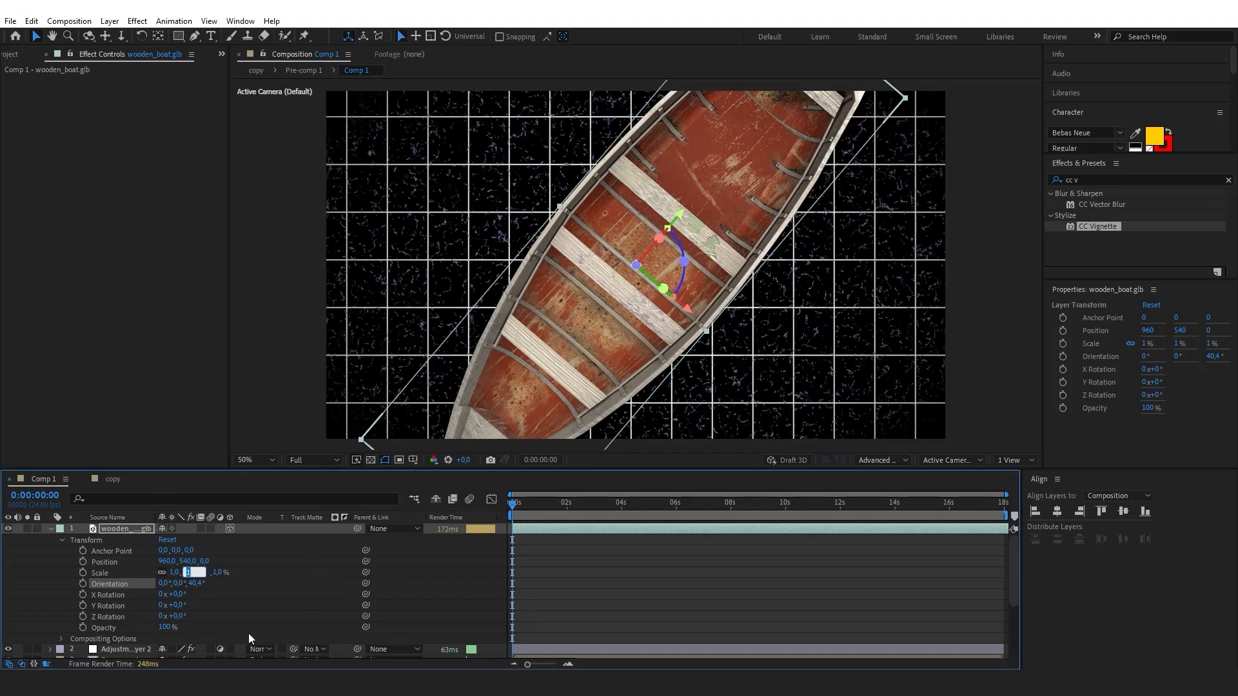
{"action": "type", "text": "0,3"}
{"action": "key", "text": "Return"}
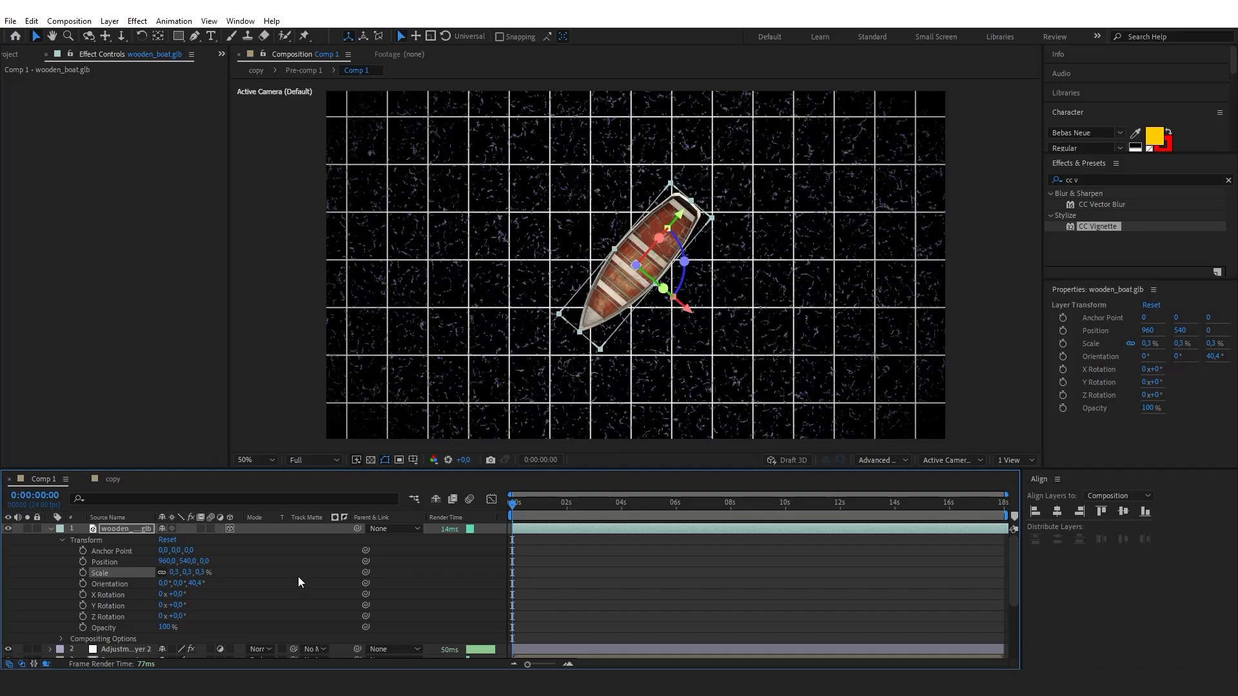
Shrink the wooden boat further to 0,1% scale and move it to about 1308, 487.
{"action": "left_click", "coordinate": [188, 573]}
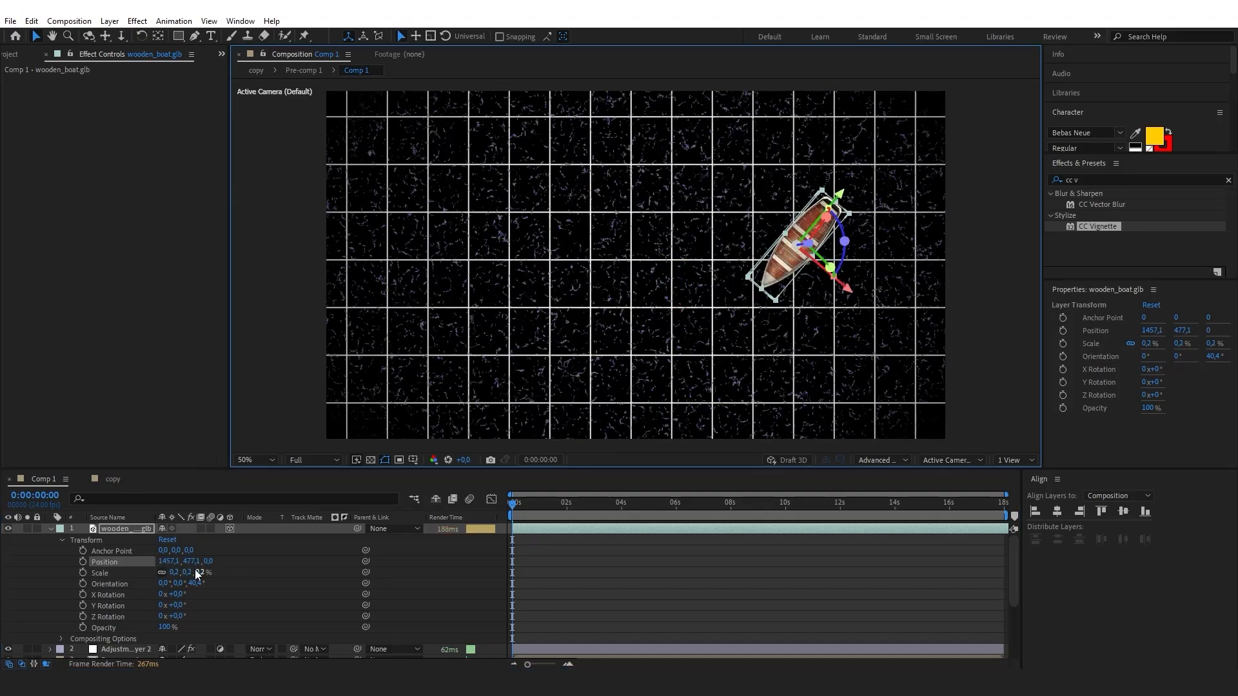
{"action": "left_click", "coordinate": [191, 573]}
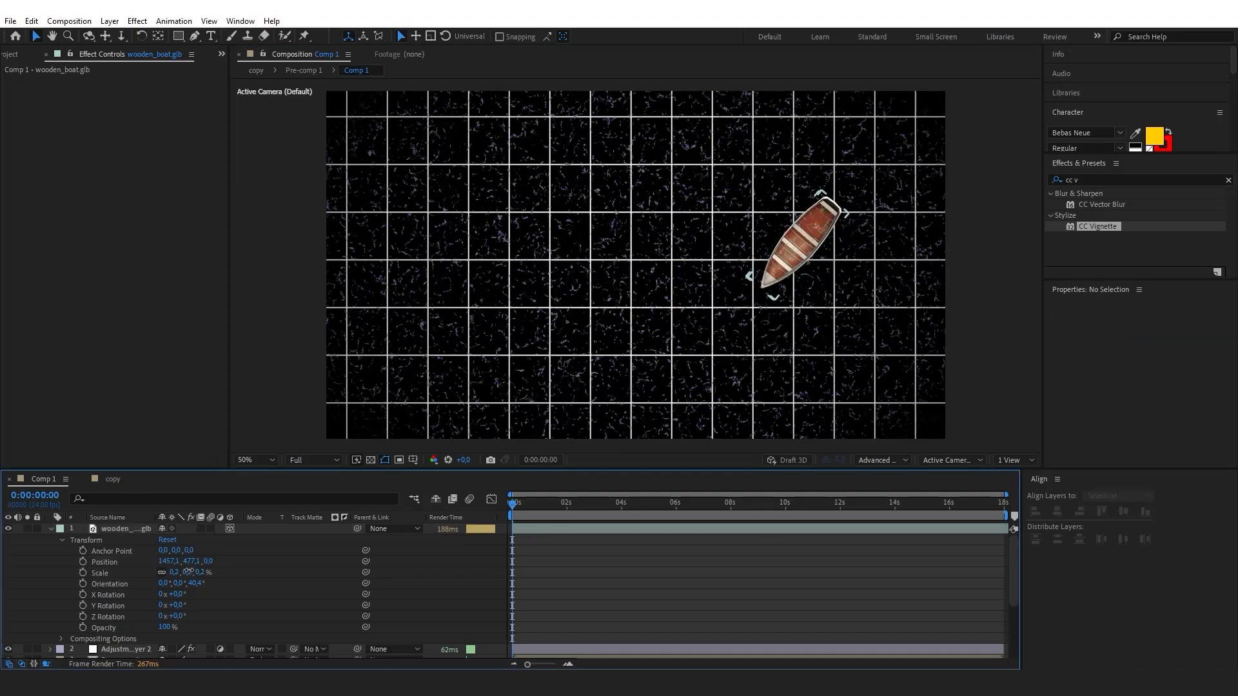
{"action": "type", "text": "0,1"}
{"action": "key", "text": "Return"}
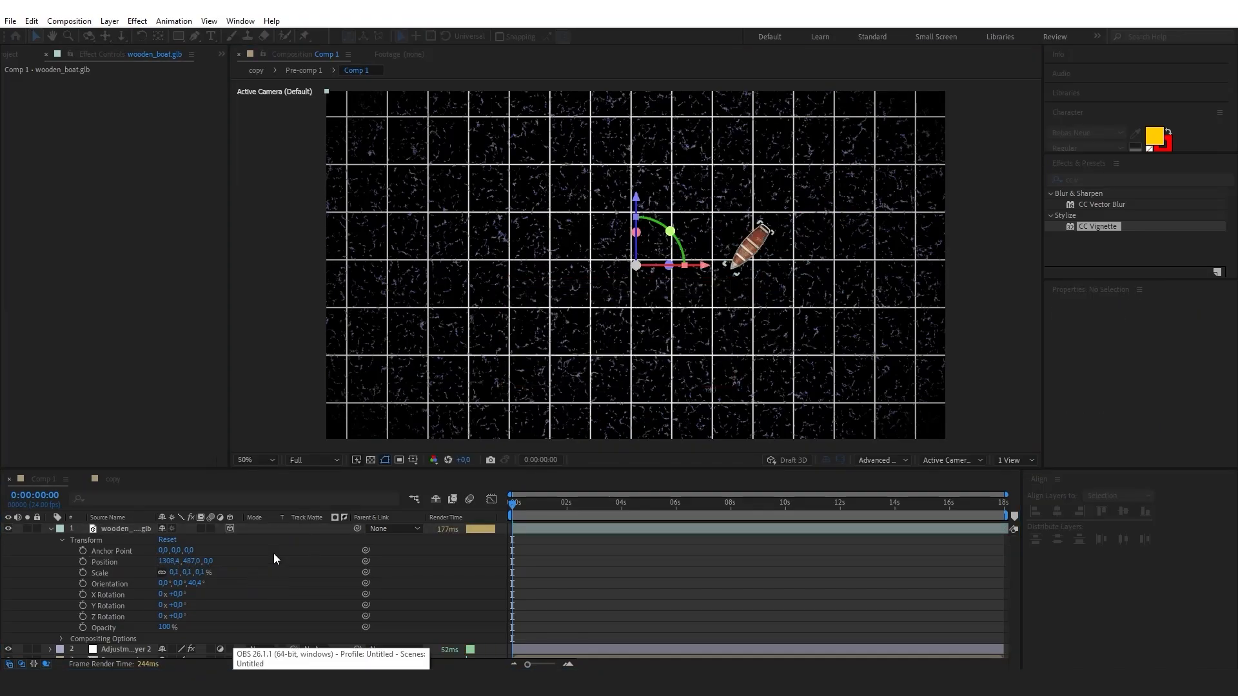
Add the ss._nomadic_transport_fever_2_mod.glb ship model to Comp 1 and scale it to 1%.
{"action": "left_click", "coordinate": [651, 446]}
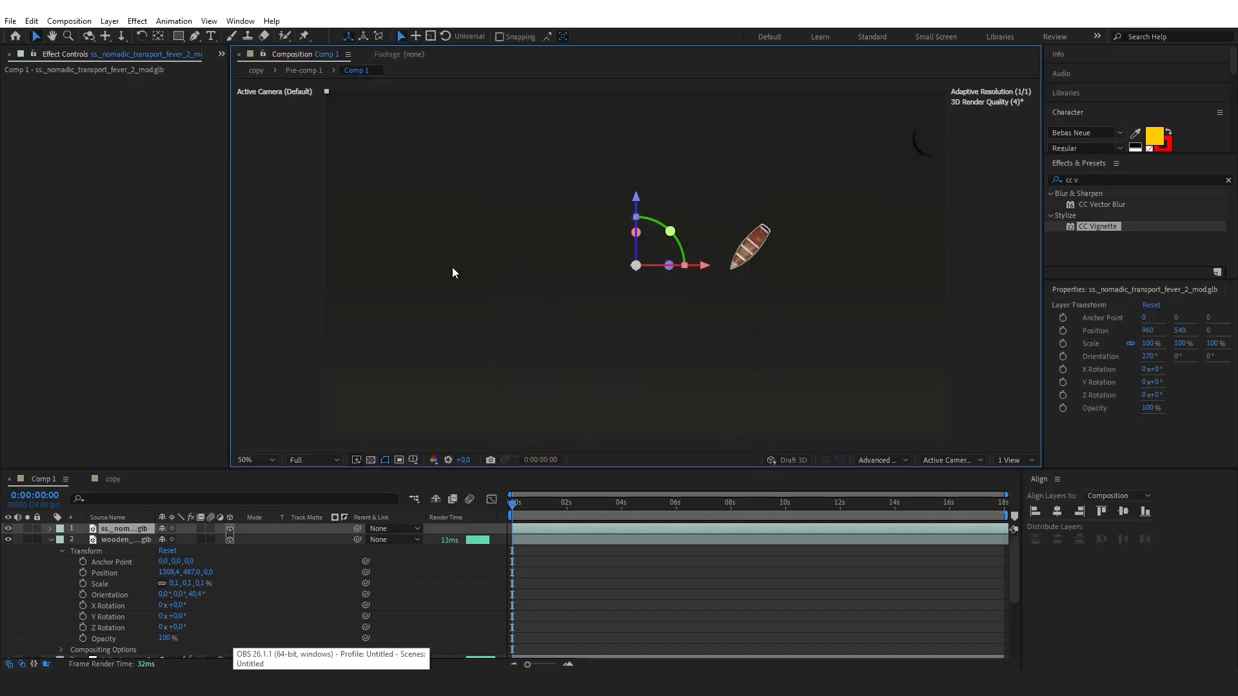
{"action": "left_click", "coordinate": [50, 529]}
{"action": "left_click", "coordinate": [60, 542]}
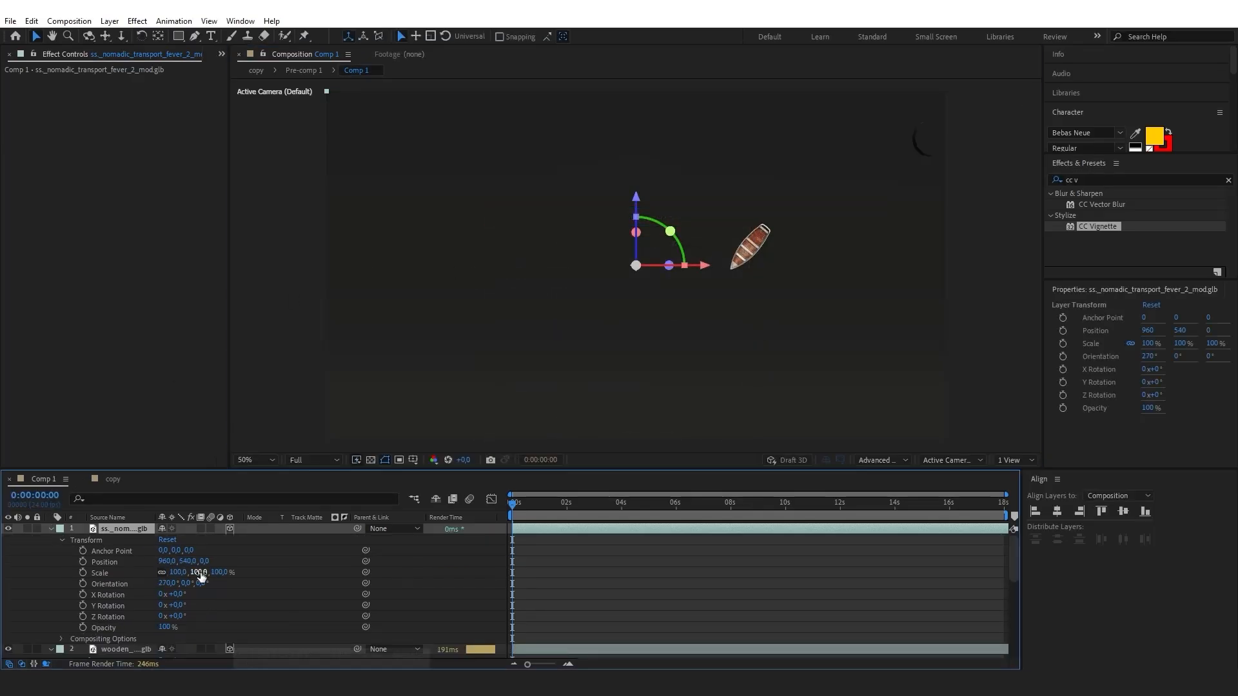
{"action": "left_click_drag", "start_coordinate": [199, 574], "coordinate": [135, 566]}
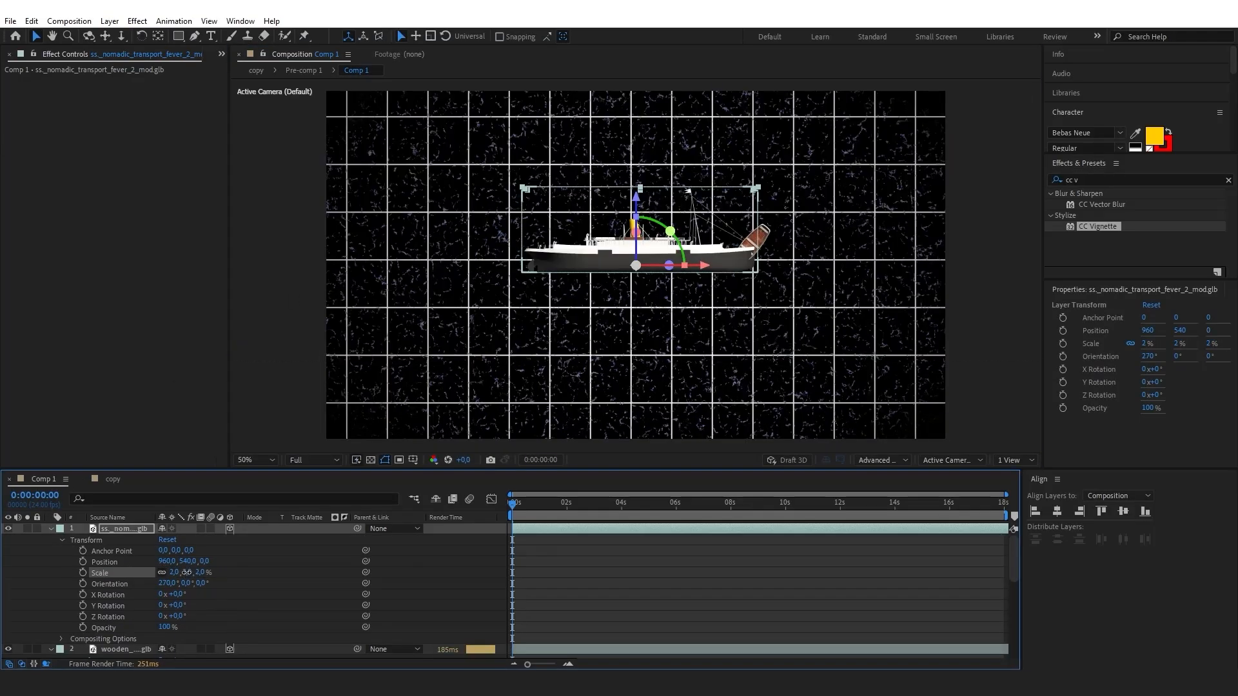
{"action": "left_click", "coordinate": [188, 573]}
{"action": "type", "text": "1"}
{"action": "key", "text": "Return"}
Orient the ship to 0°, 0°, 221° and move it below the wooden boat, at about 1187, 710.
{"action": "left_click_drag", "start_coordinate": [636, 232], "coordinate": [516, 272]}
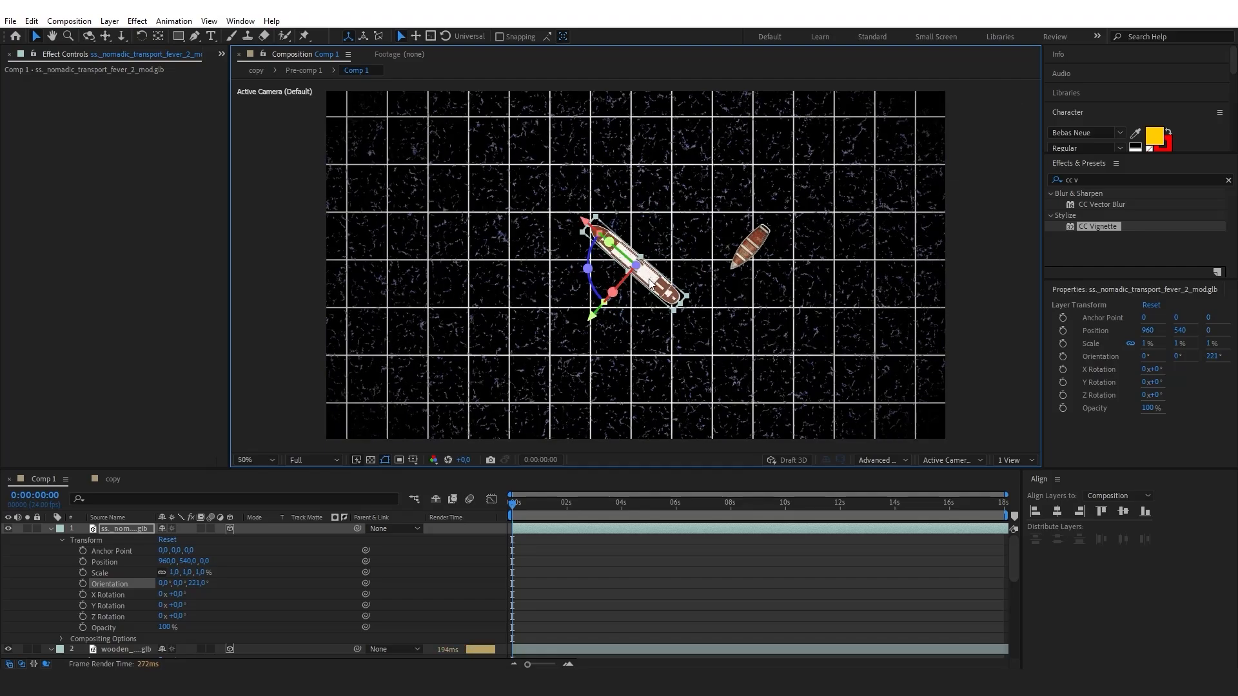
{"action": "left_click_drag", "start_coordinate": [656, 283], "coordinate": [722, 336]}
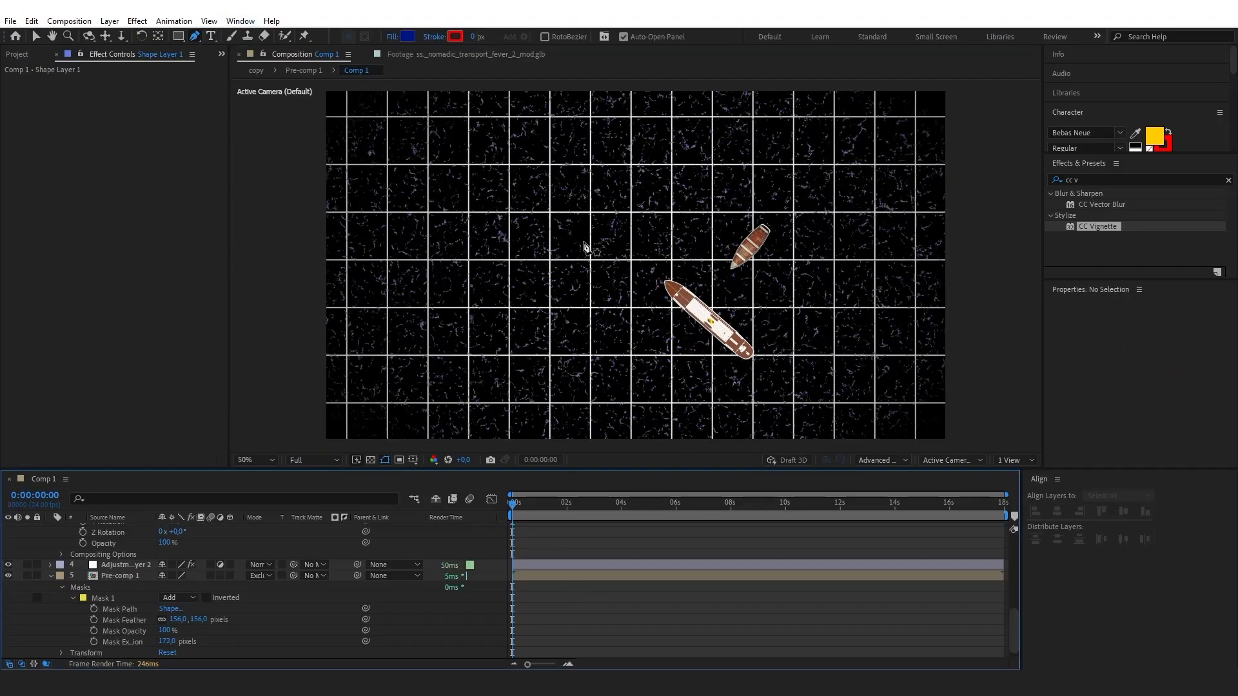
Draw a straight Pen tool line from the ship's bow up and to the left, with a 10 px red stroke.
{"action": "left_click", "coordinate": [669, 288]}
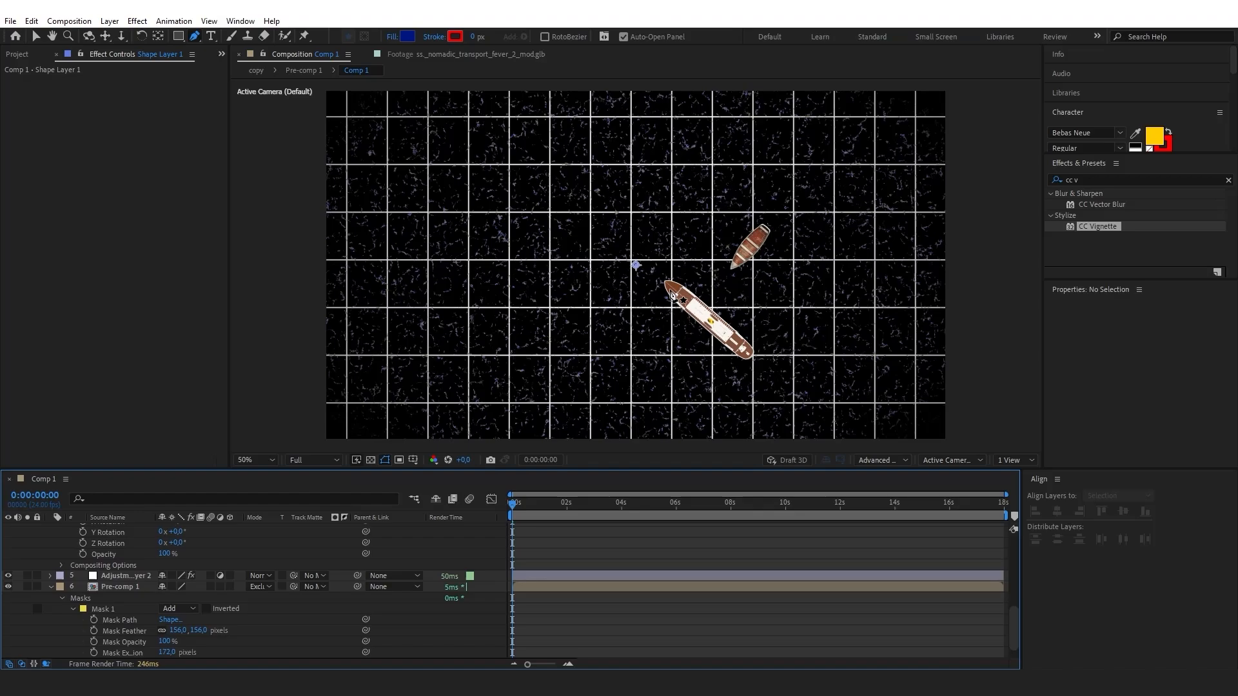
{"action": "left_click", "coordinate": [517, 226]}
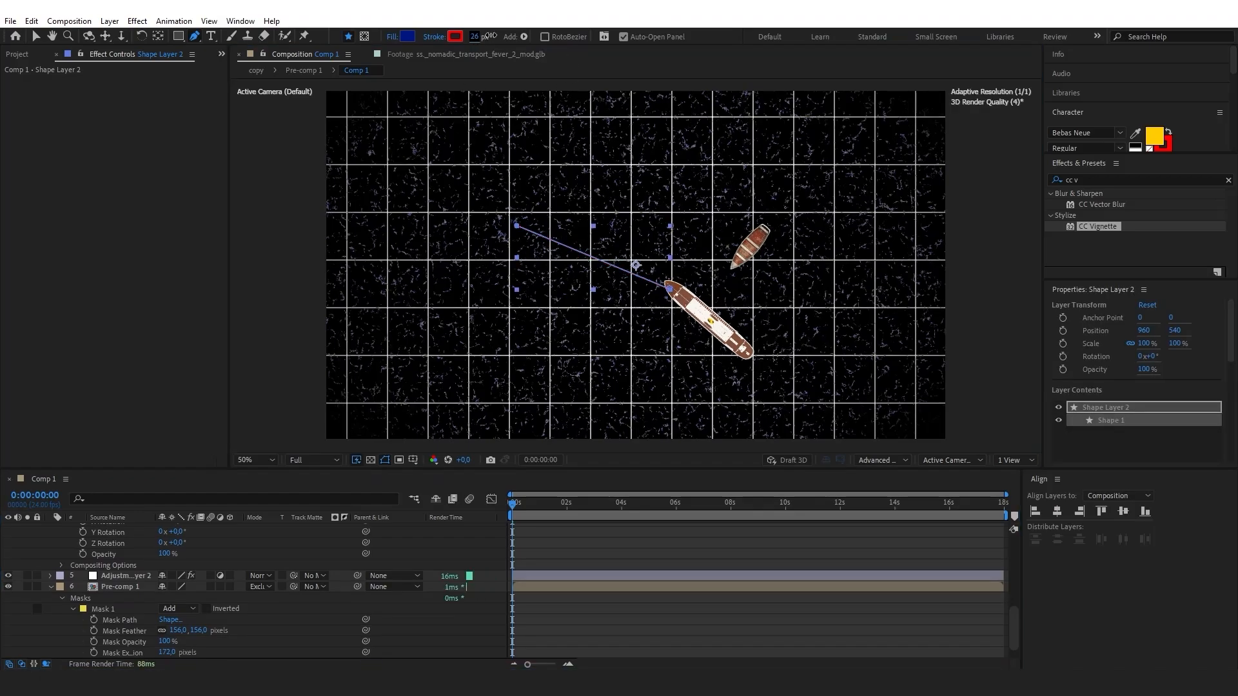
{"action": "left_click_drag", "start_coordinate": [472, 36], "coordinate": [480, 36]}
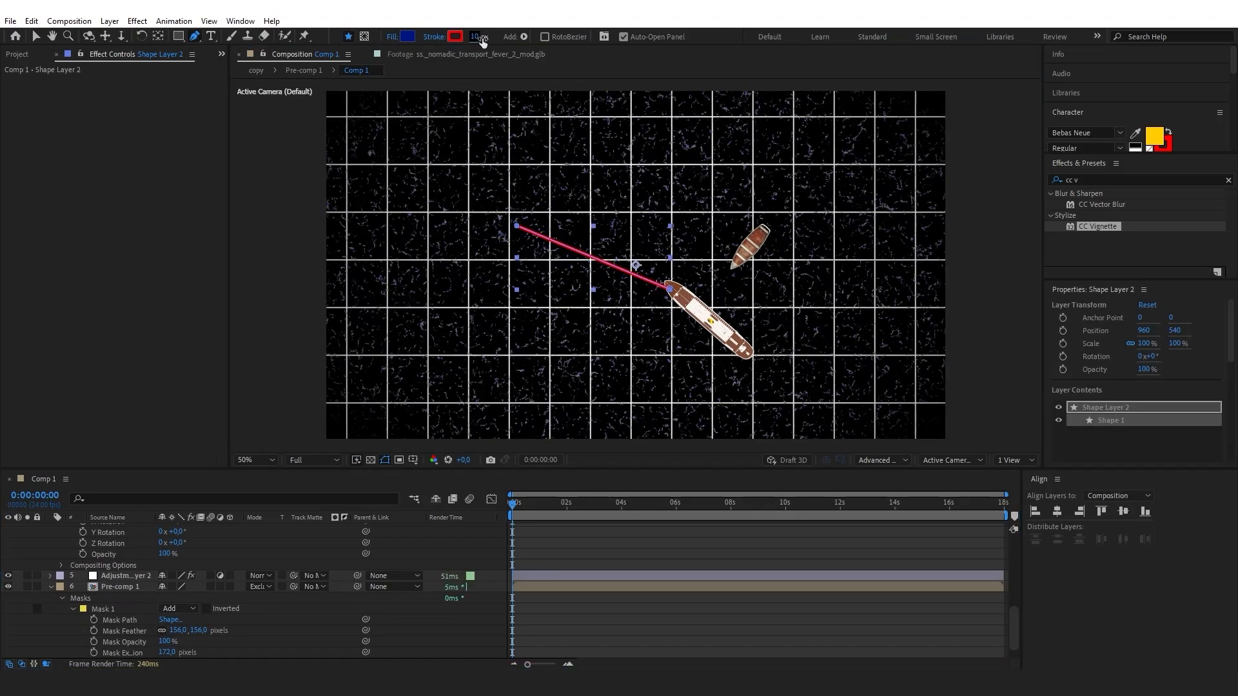
{"action": "key", "text": "v"}
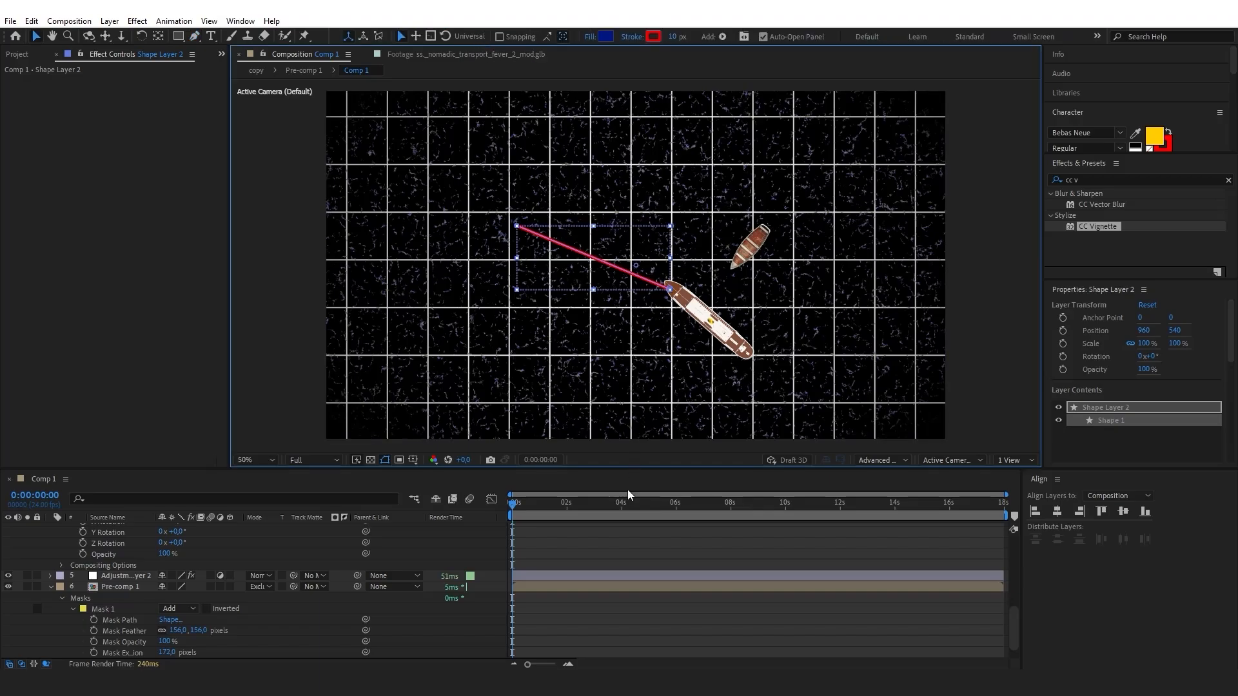
Set the line's fill opacity to 0% and its stroke width to 18 px.
{"action": "left_click", "coordinate": [619, 521]}
{"action": "left_click", "coordinate": [585, 250]}
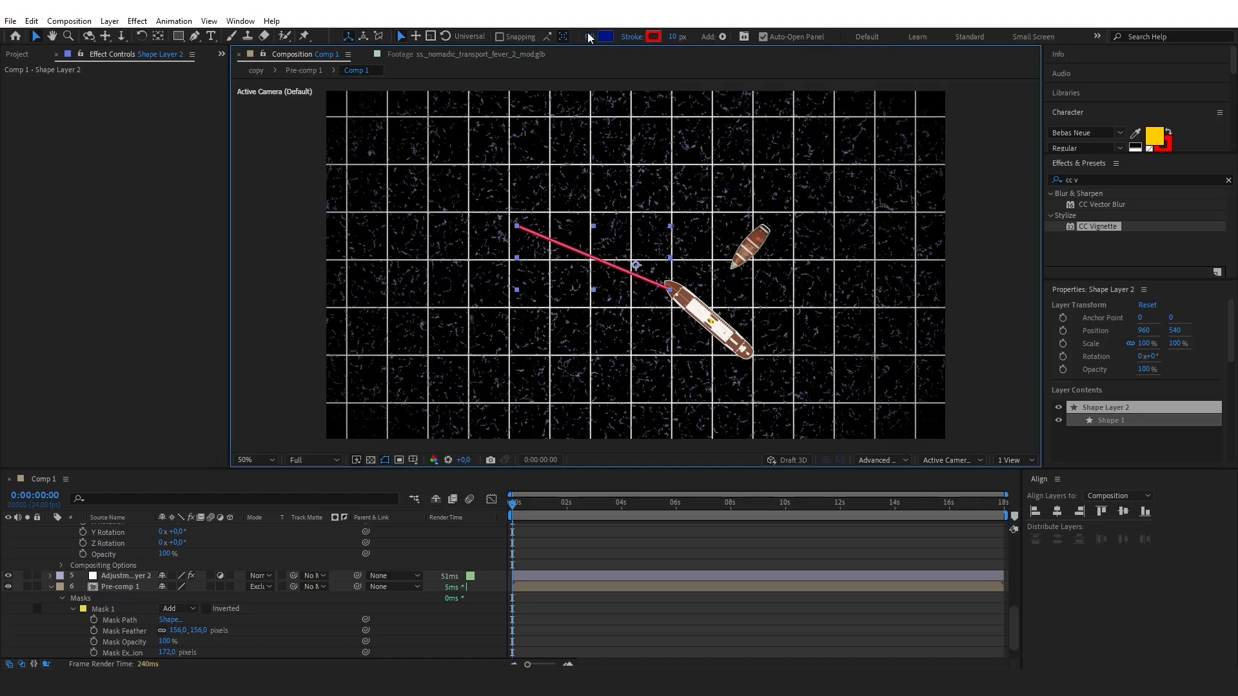
{"action": "left_click", "coordinate": [588, 38]}
{"action": "left_click_drag", "start_coordinate": [658, 332], "coordinate": [404, 381]}
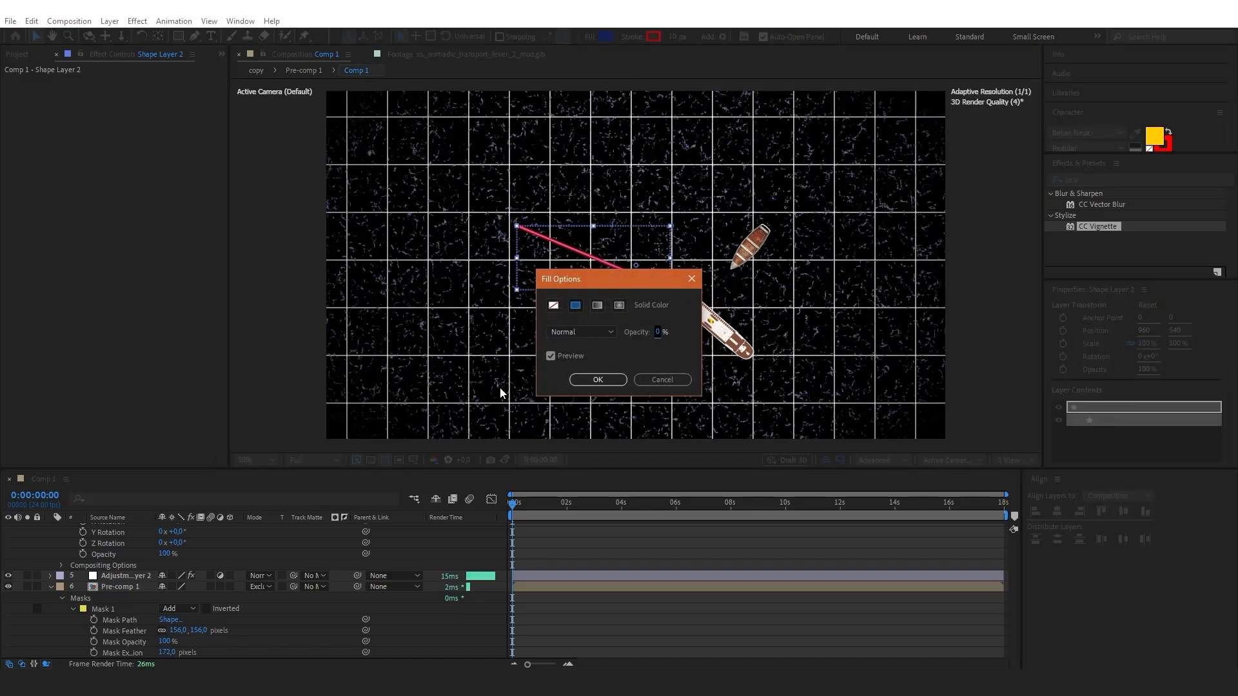
{"action": "left_click", "coordinate": [598, 379]}
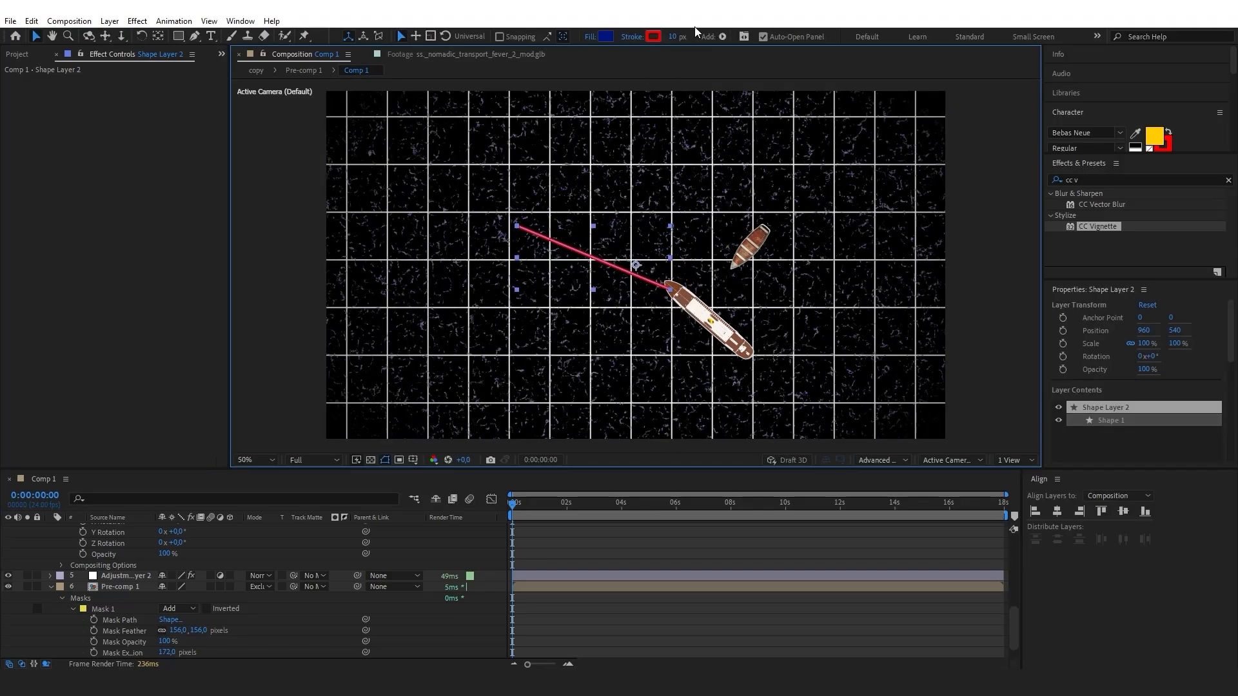
{"action": "left_click_drag", "start_coordinate": [673, 36], "coordinate": [680, 37]}
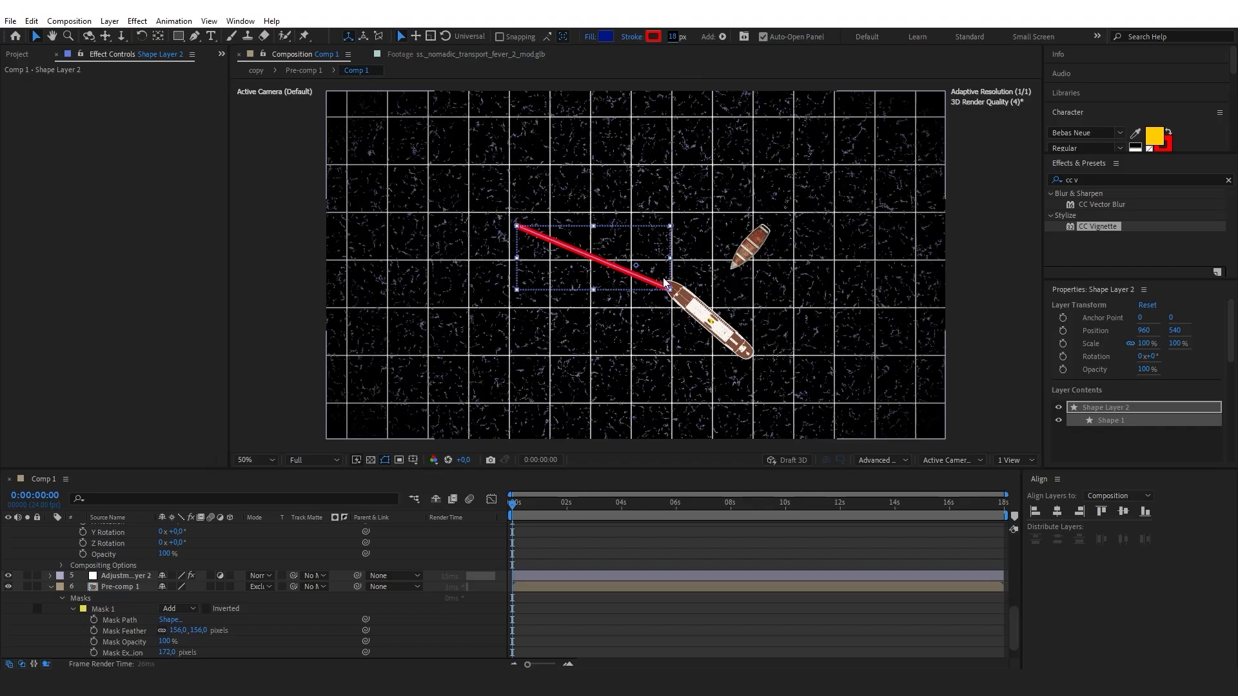
{"action": "left_click", "coordinate": [616, 544]}
Add dashes to the stroke of Shape Layer 2 and set the Dash length to 34.
{"action": "left_click", "coordinate": [539, 234]}
{"action": "scroll", "coordinate": [89, 608], "scroll_direction": "up", "scroll_amount": 7}
{"action": "left_click", "coordinate": [51, 529]}
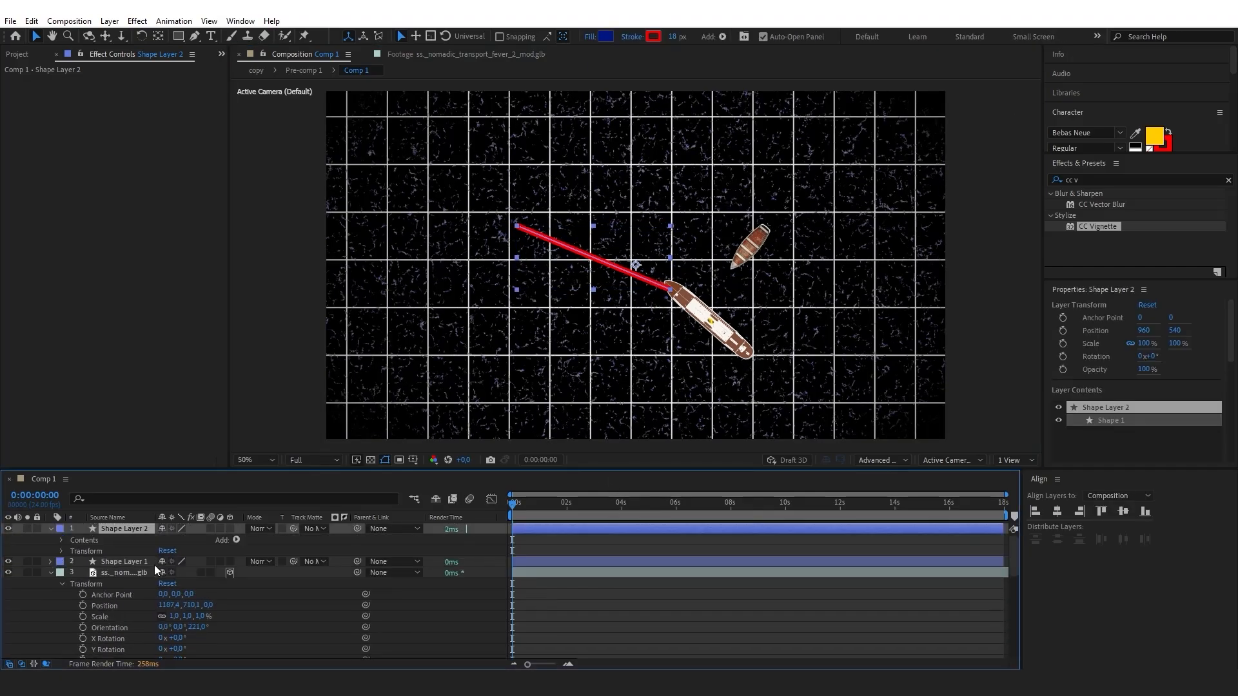
{"action": "left_click", "coordinate": [62, 540]}
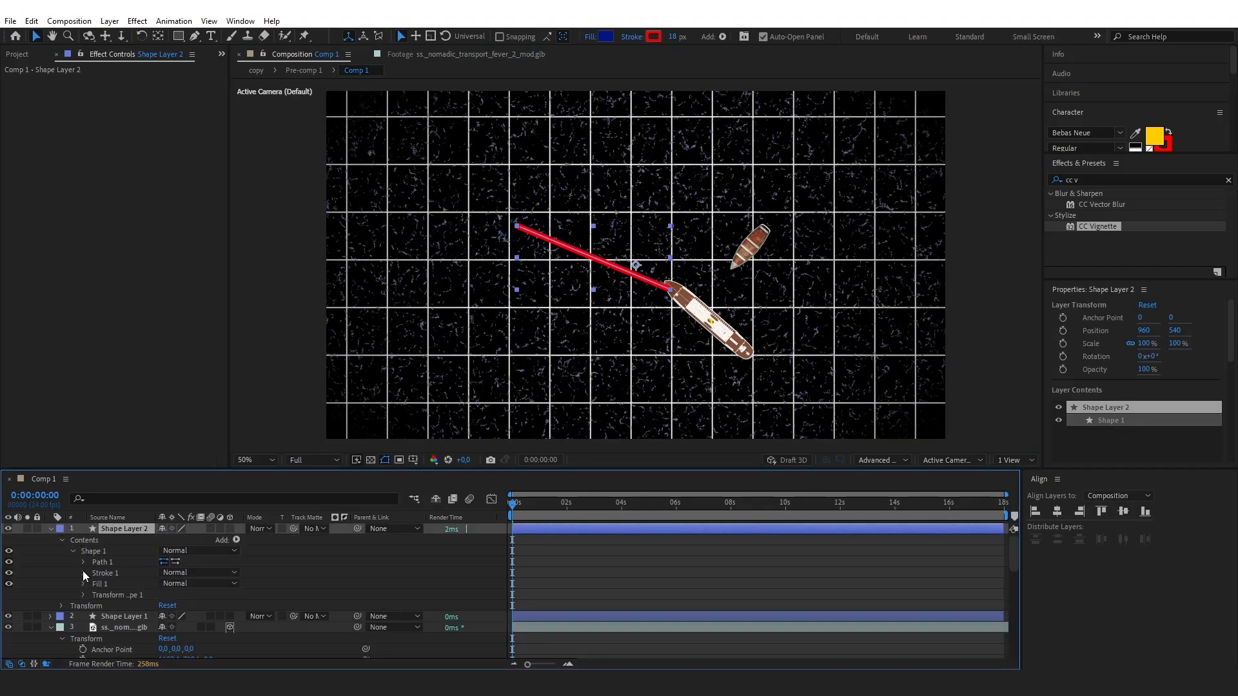
{"action": "left_click", "coordinate": [83, 572]}
{"action": "scroll", "coordinate": [148, 619], "scroll_direction": "down", "scroll_amount": 2}
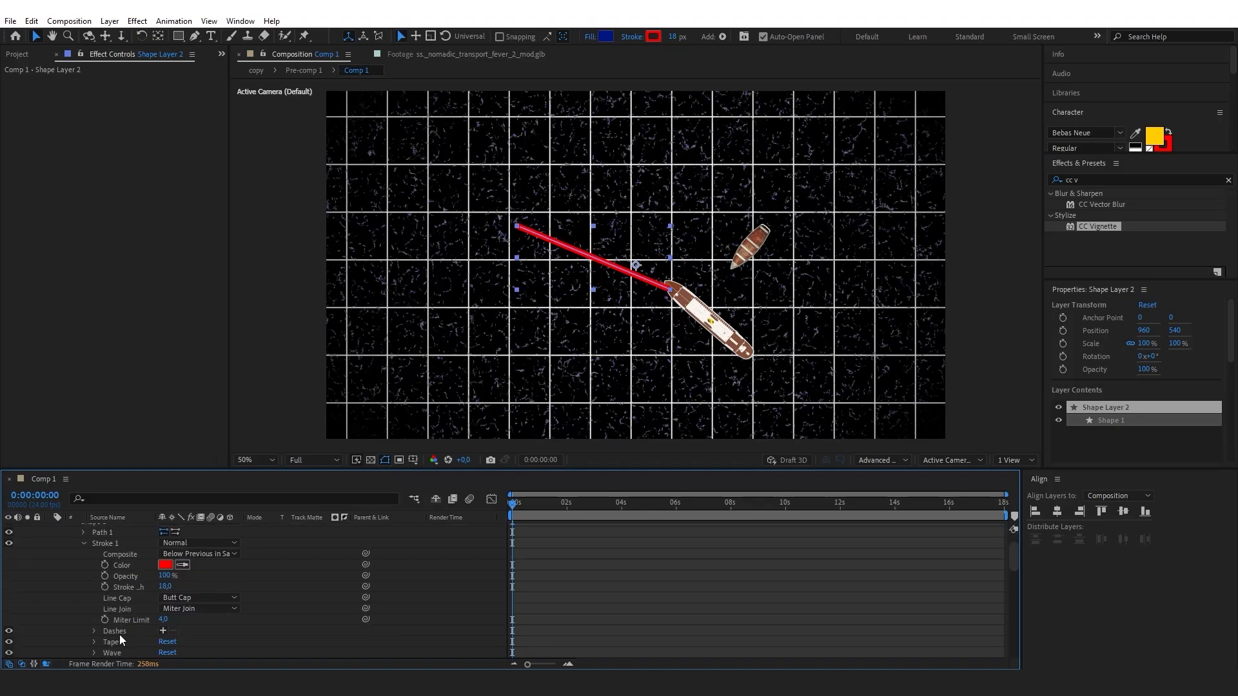
{"action": "left_click", "coordinate": [164, 632]}
{"action": "scroll", "coordinate": [166, 619], "scroll_direction": "down", "scroll_amount": 3}
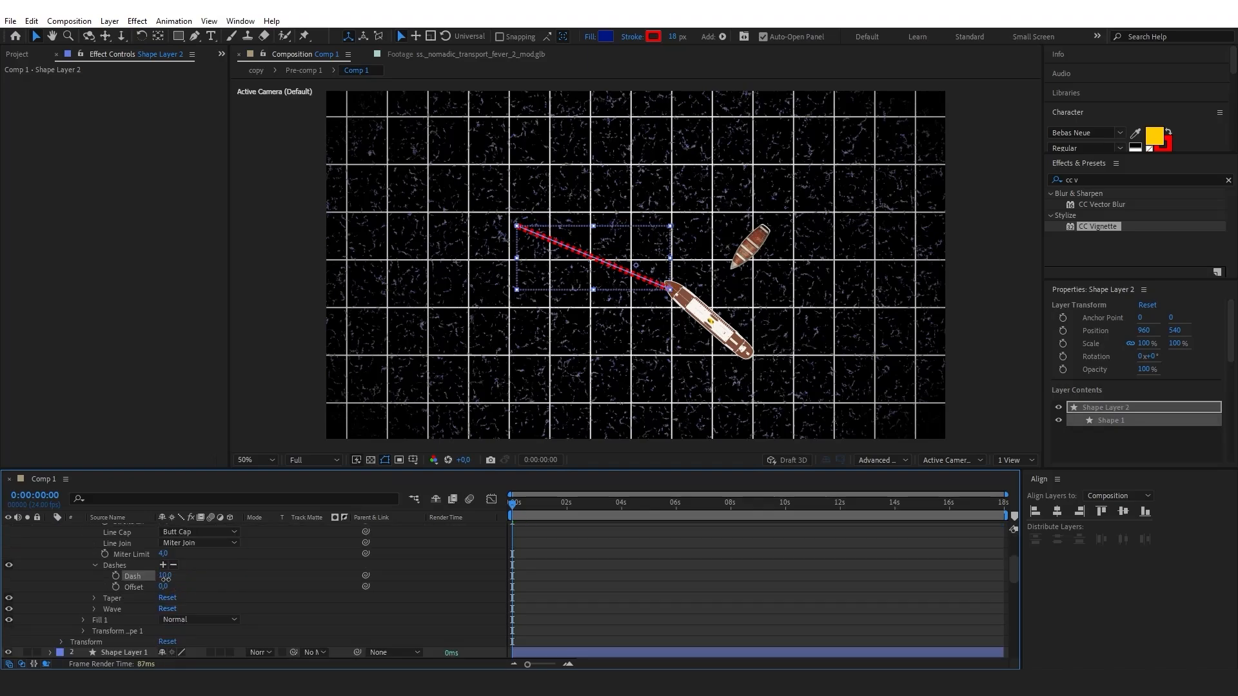
{"action": "left_click_drag", "start_coordinate": [173, 580], "coordinate": [179, 579]}
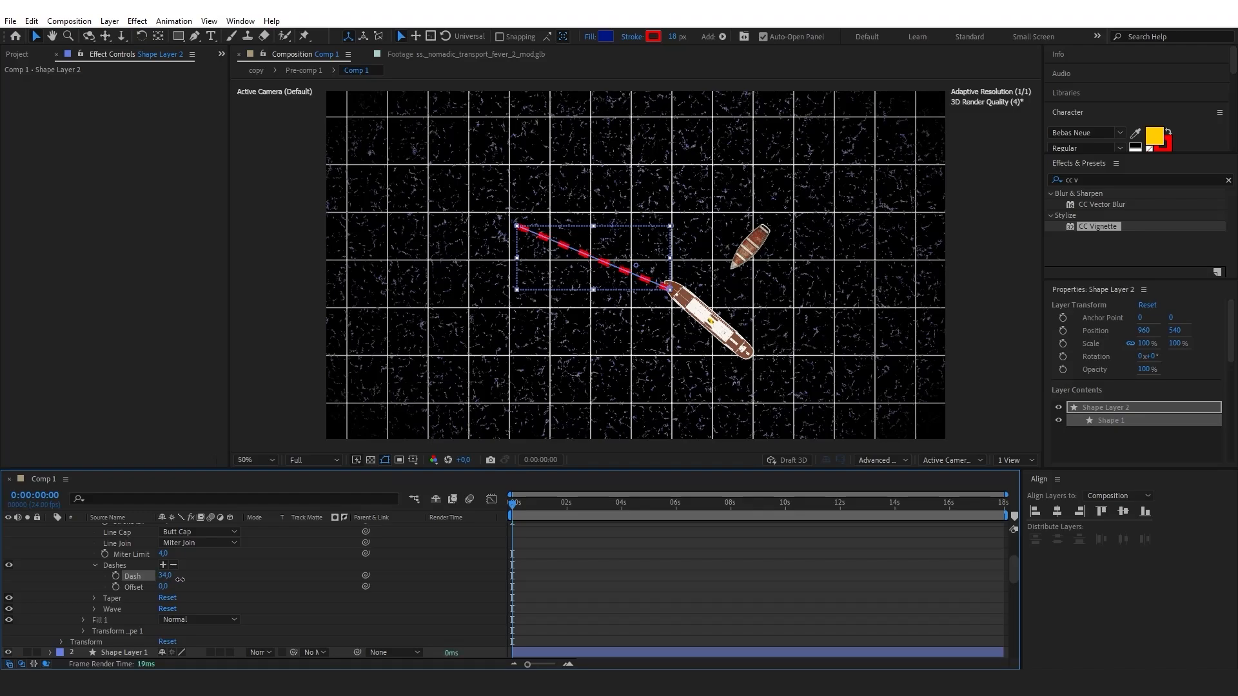
{"action": "left_click", "coordinate": [564, 598]}
{"action": "scroll", "coordinate": [213, 587], "scroll_direction": "up", "scroll_amount": 5}
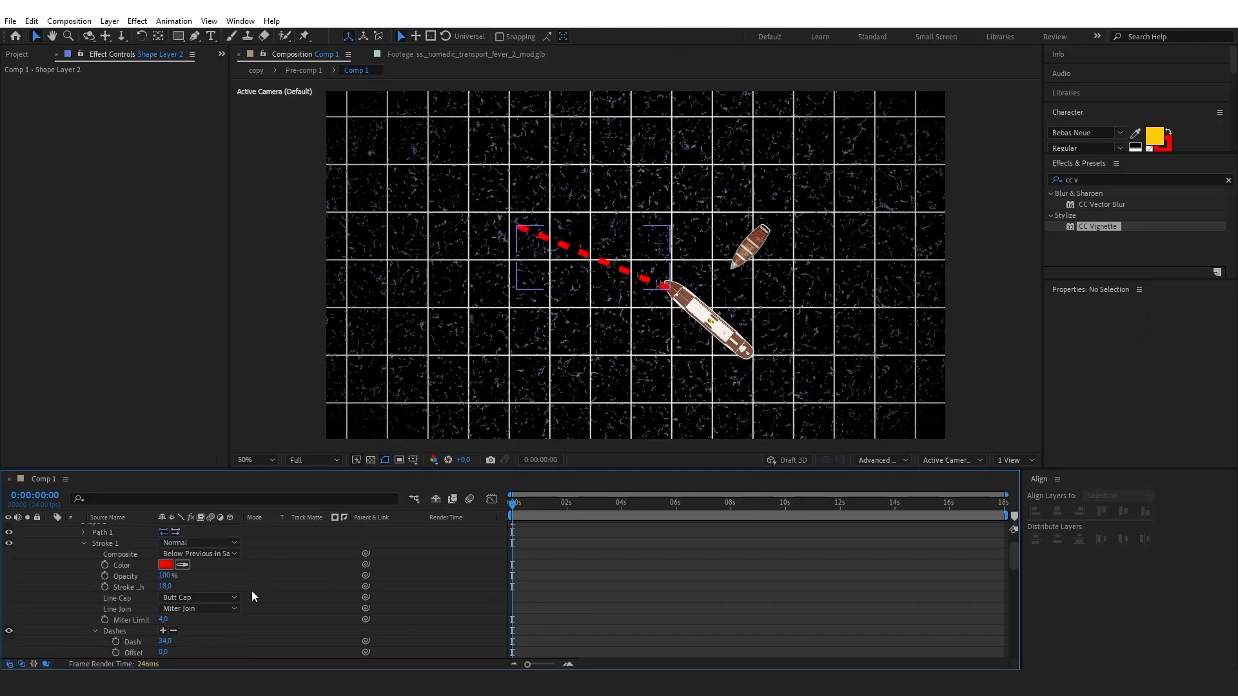
Draw a small circle with the Ellipse tool at the far end of the dashed line and set its fill opacity to 100%.
{"action": "left_click", "coordinate": [179, 37]}
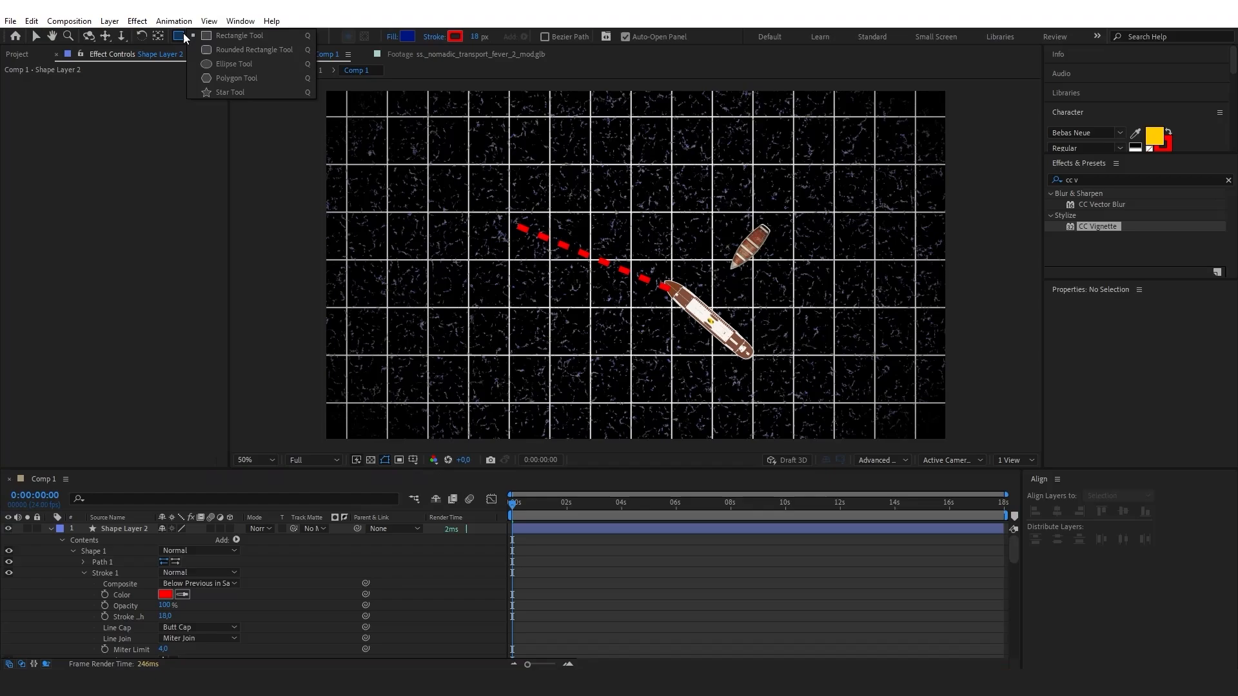
{"action": "left_click", "coordinate": [223, 65]}
{"action": "left_click_drag", "start_coordinate": [487, 210], "coordinate": [513, 237]}
{"action": "left_click", "coordinate": [392, 36]}
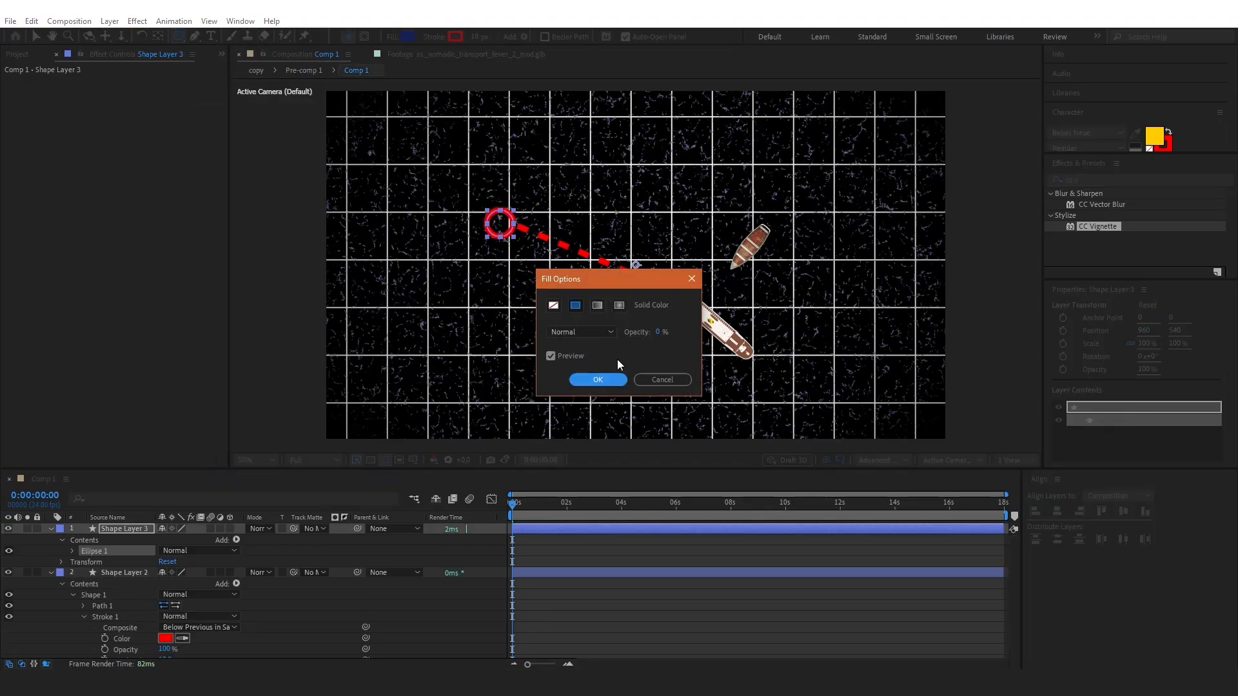
{"action": "left_click", "coordinate": [661, 333]}
{"action": "type", "text": "100"}
{"action": "key", "text": "Return"}
Set the circle's fill color to ff0000 and its stroke width to 0 px.
{"action": "left_click", "coordinate": [455, 37]}
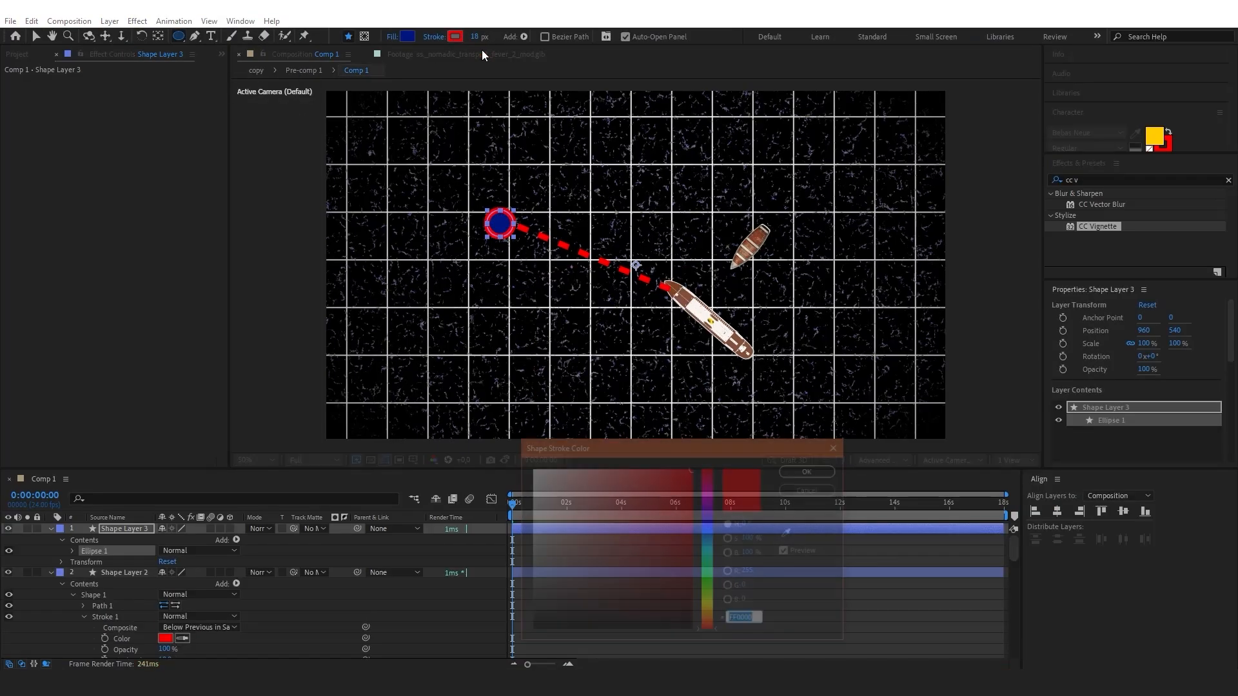
{"action": "left_click", "coordinate": [806, 473]}
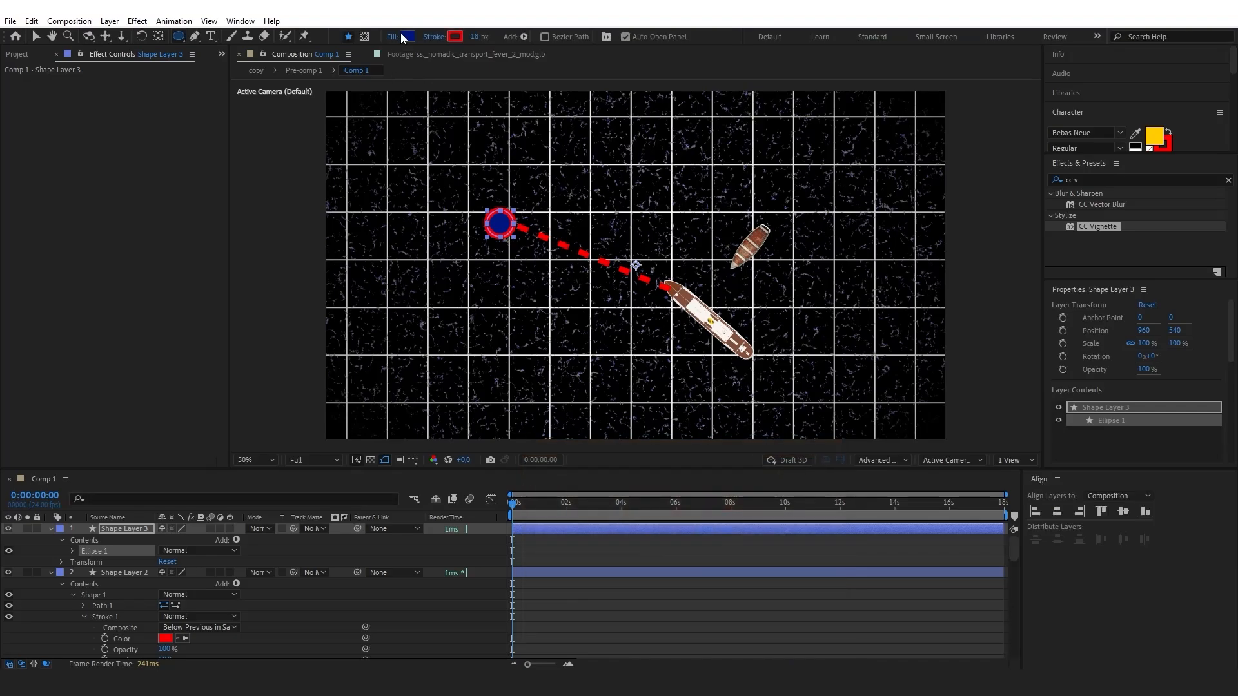
{"action": "left_click", "coordinate": [407, 37]}
{"action": "type", "text": "ff0000"}
{"action": "key", "text": "Return"}
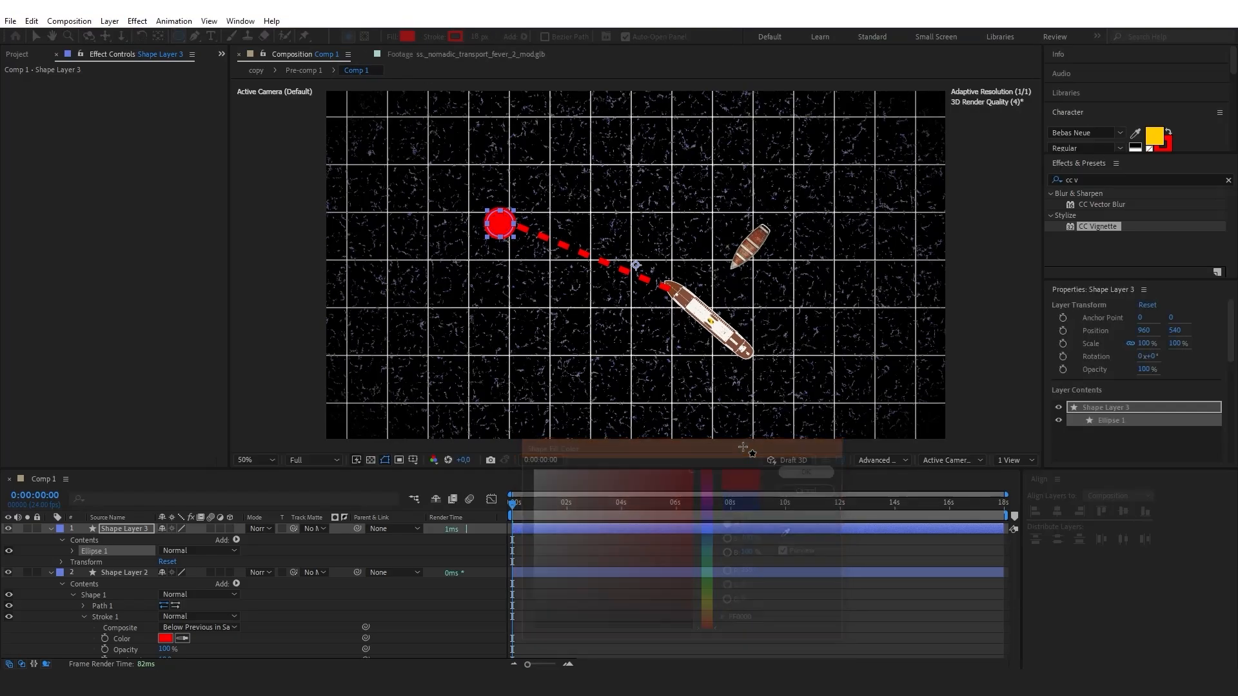
{"action": "left_click_drag", "start_coordinate": [477, 36], "coordinate": [384, 189]}
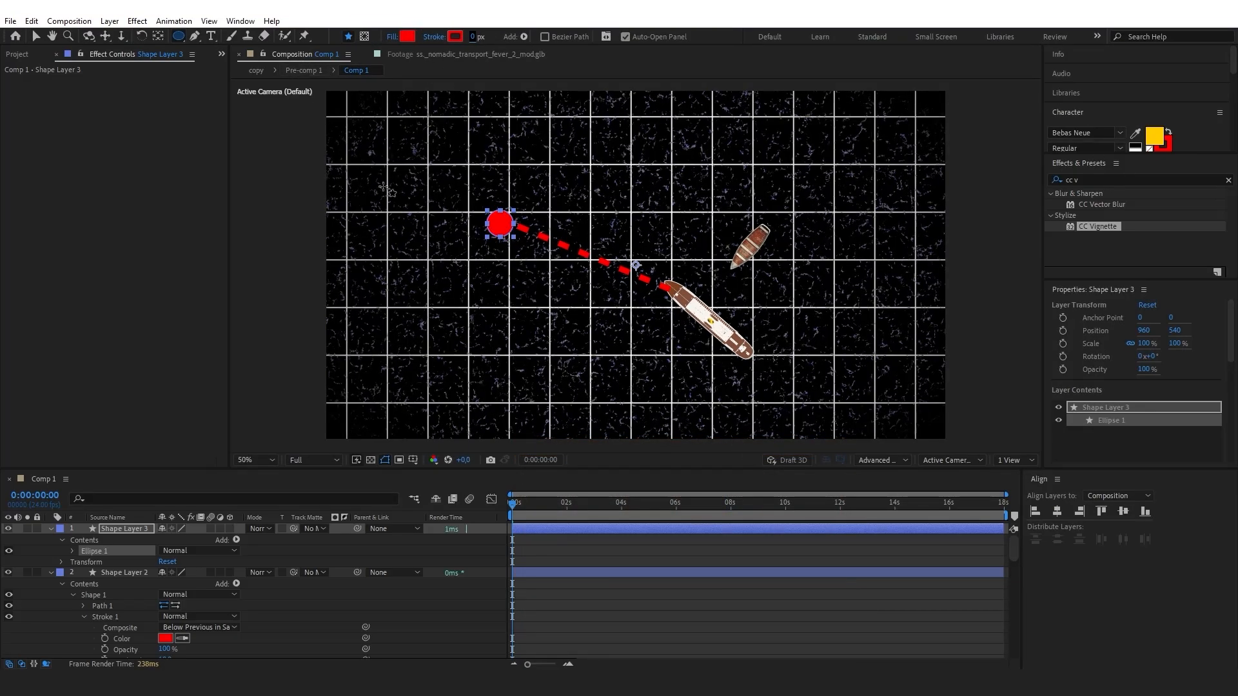
{"action": "key", "text": "v"}
{"action": "left_click", "coordinate": [627, 553]}
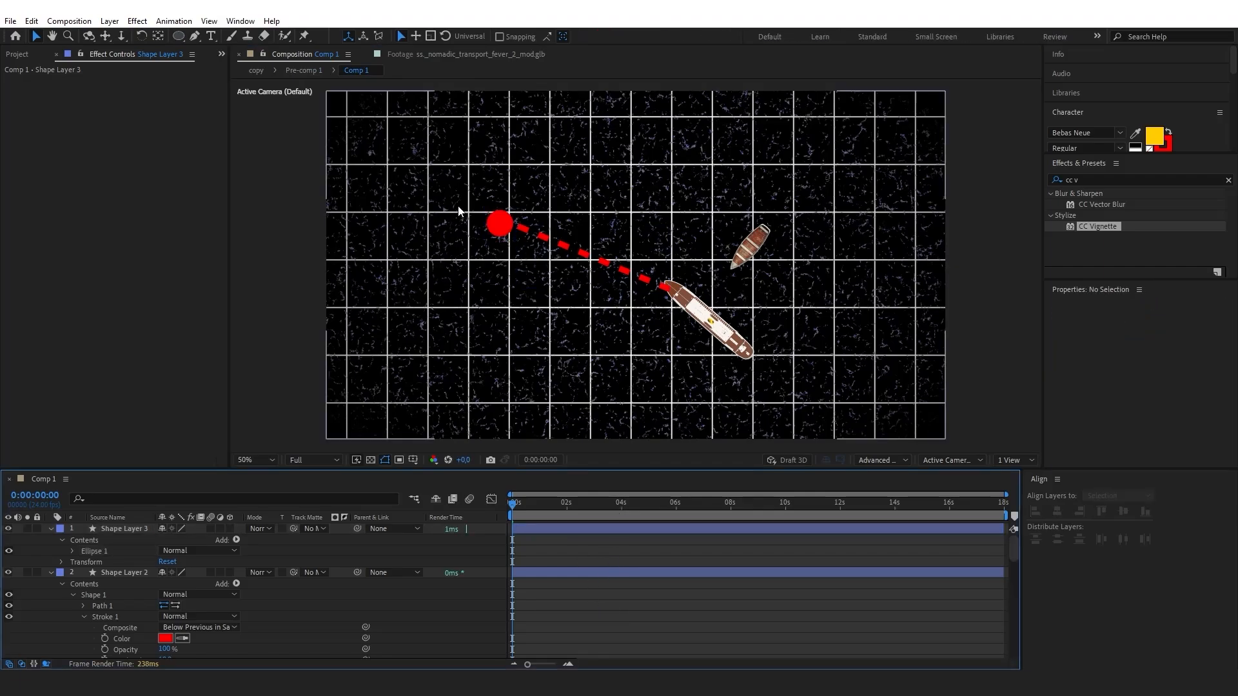
Pre-compose the circle and dashed-line layers, Shape Layer 3 and Shape Layer 2, together.
{"action": "left_click", "coordinate": [122, 529]}
{"action": "left_click", "coordinate": [138, 571], "text": "shift"}
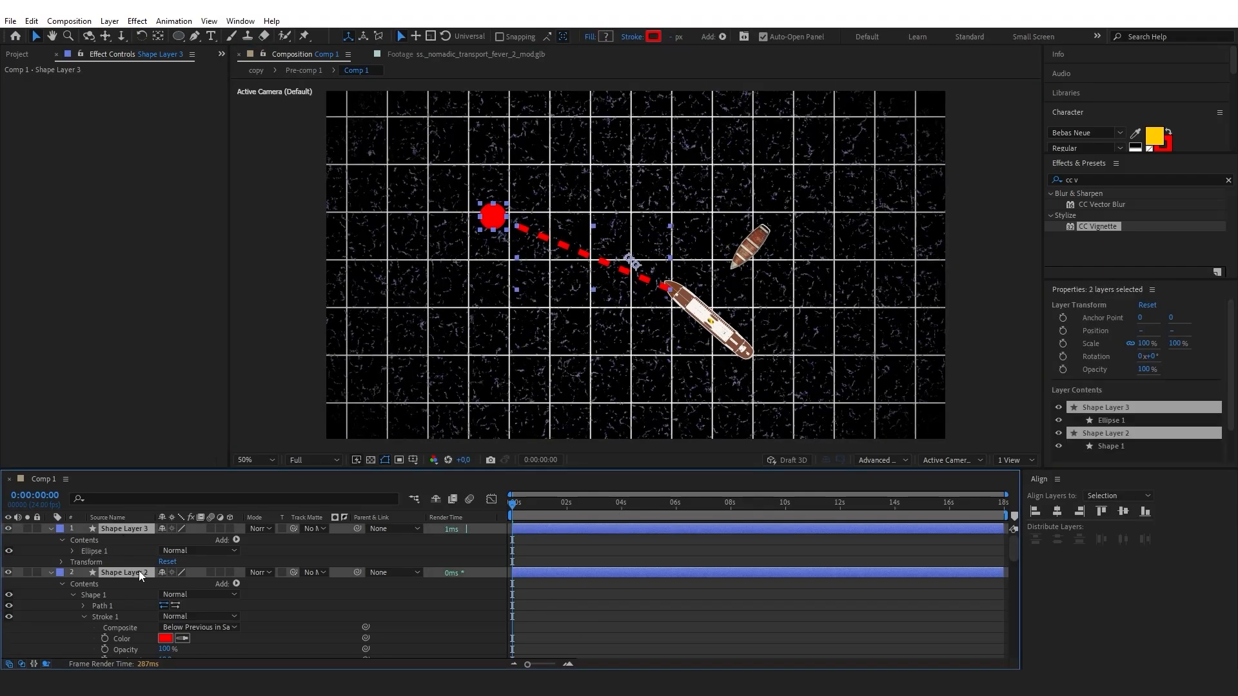
{"action": "right_click", "coordinate": [138, 571]}
{"action": "left_click", "coordinate": [227, 486]}
Find the Glow effect, apply it to Pre-comp 2 and set its Glow Radius to 47.
{"action": "left_click", "coordinate": [1135, 180]}
{"action": "type", "text": "g"}
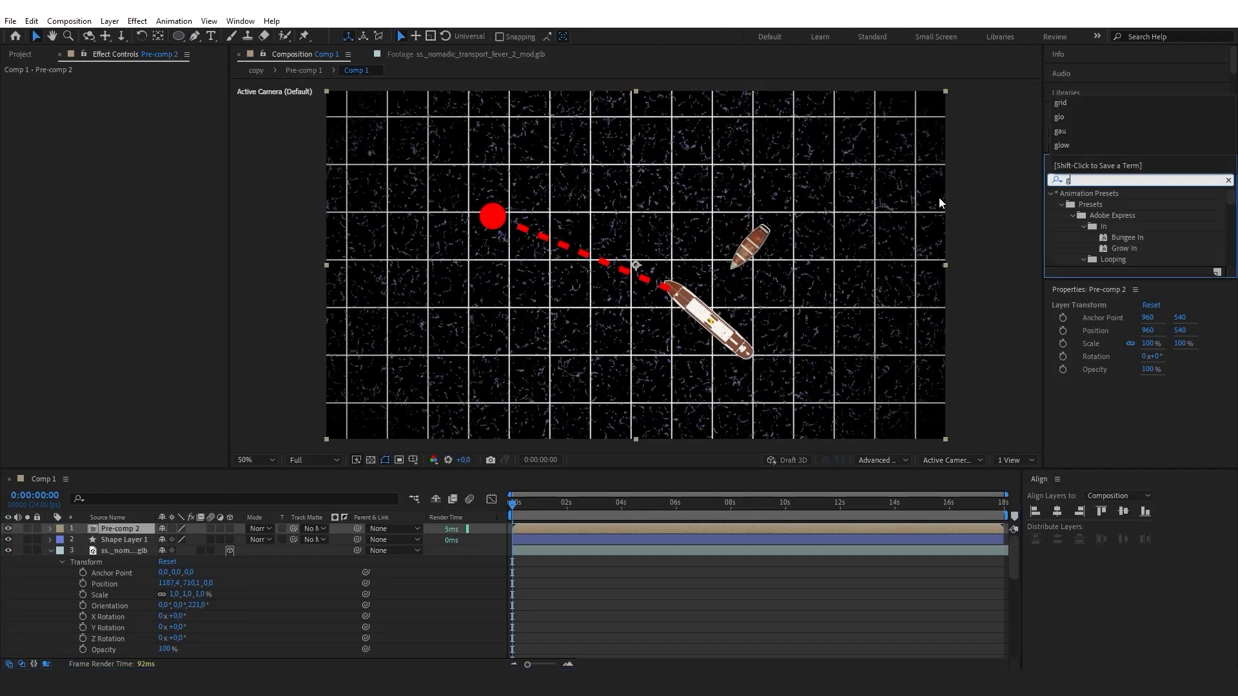
{"action": "type", "text": "low"}
{"action": "scroll", "coordinate": [1099, 251], "scroll_direction": "down", "scroll_amount": 1}
{"action": "double_click", "coordinate": [1099, 260]}
{"action": "left_click_drag", "start_coordinate": [134, 125], "coordinate": [172, 136]}
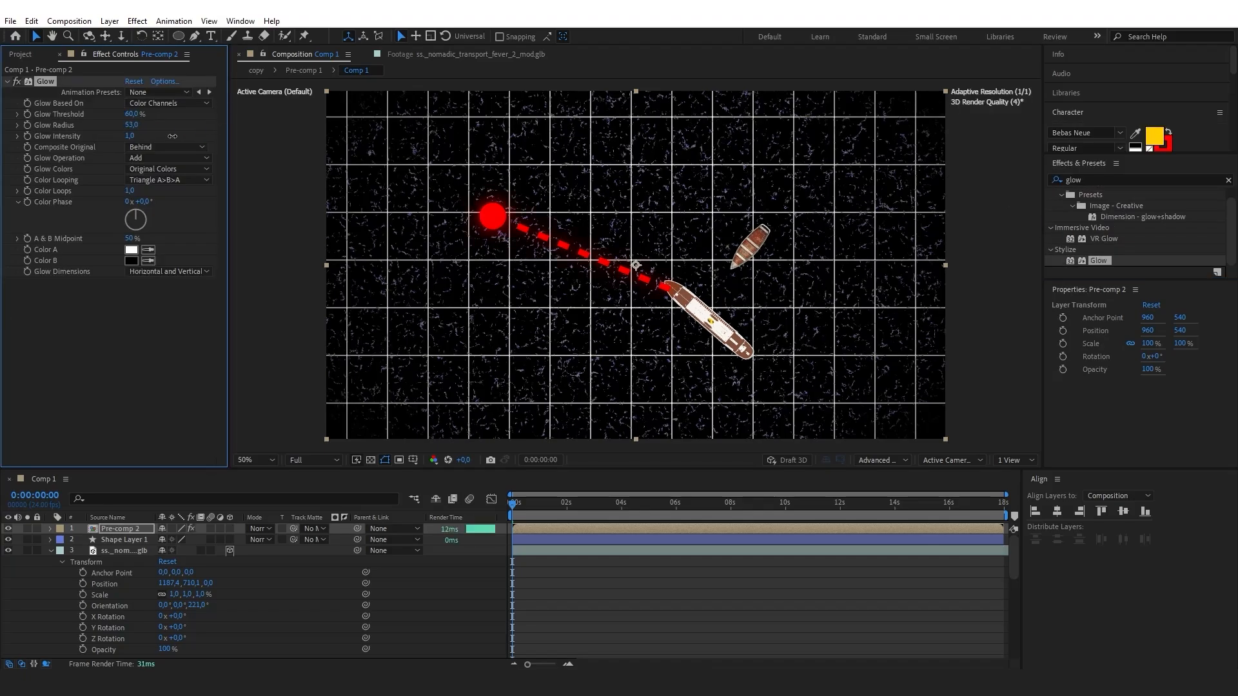
{"action": "left_click", "coordinate": [611, 602]}
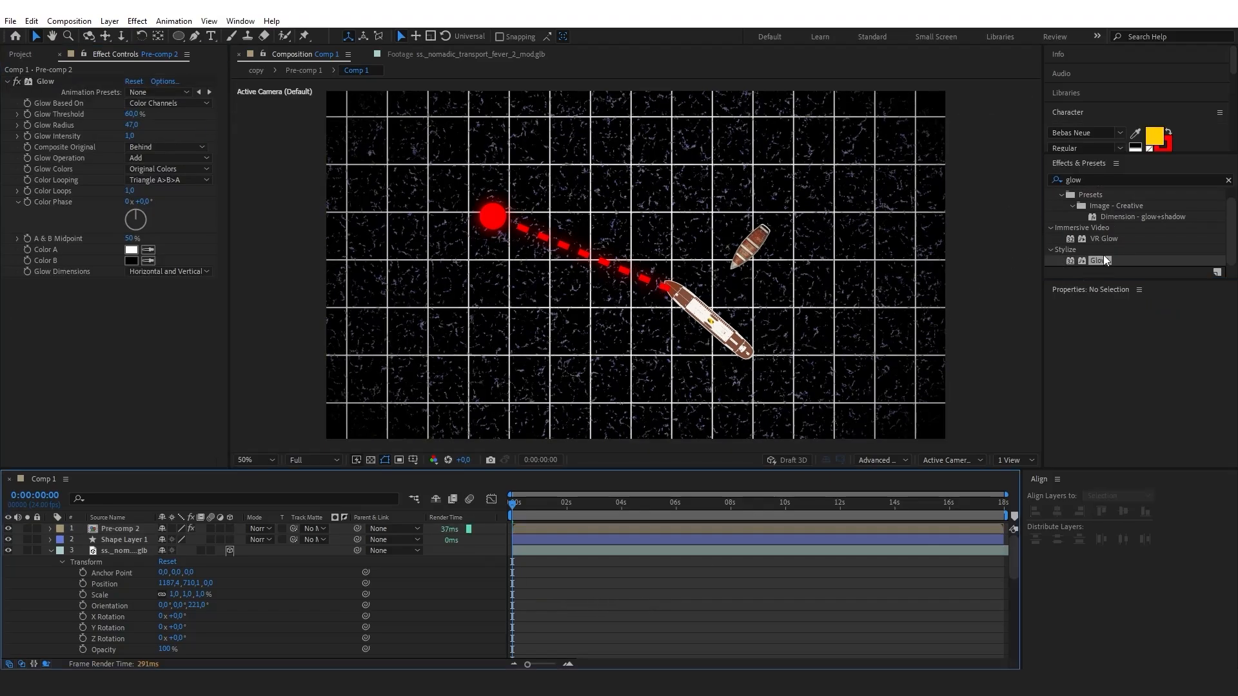
Add a second Glow with radius 2 to the route pre-comp and move that layer below Adjustment Layer 2.
{"action": "left_click_drag", "start_coordinate": [1106, 260], "coordinate": [65, 458]}
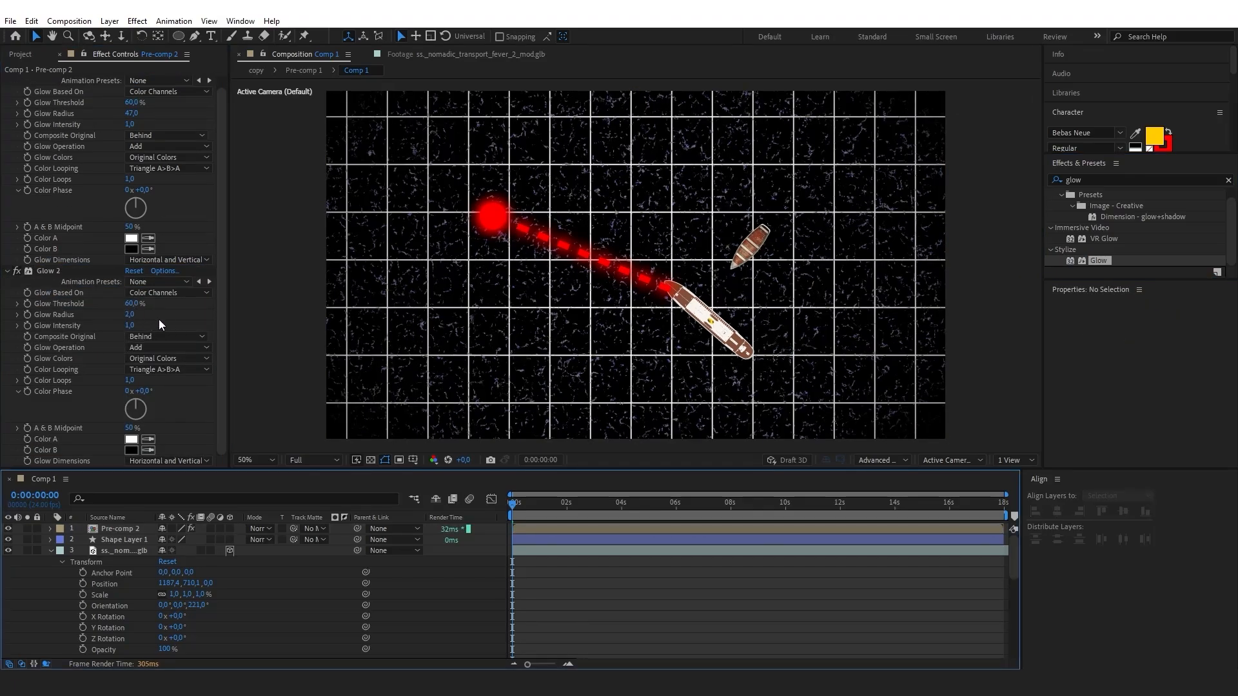
{"action": "left_click_drag", "start_coordinate": [106, 527], "coordinate": [115, 559]}
{"action": "left_click", "coordinate": [595, 606]}
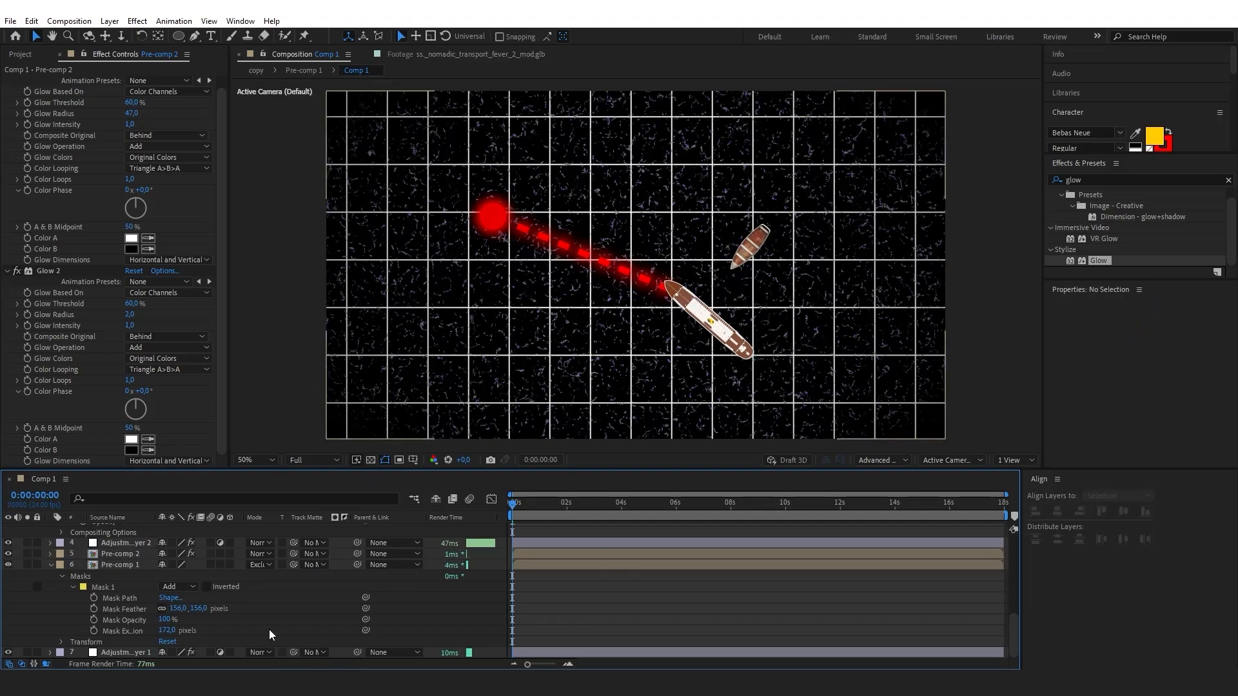
Add a null object to Comp 1 and make it a 3D layer.
{"action": "scroll", "coordinate": [387, 584], "scroll_direction": "up", "scroll_amount": 5}
{"action": "right_click", "coordinate": [568, 581]}
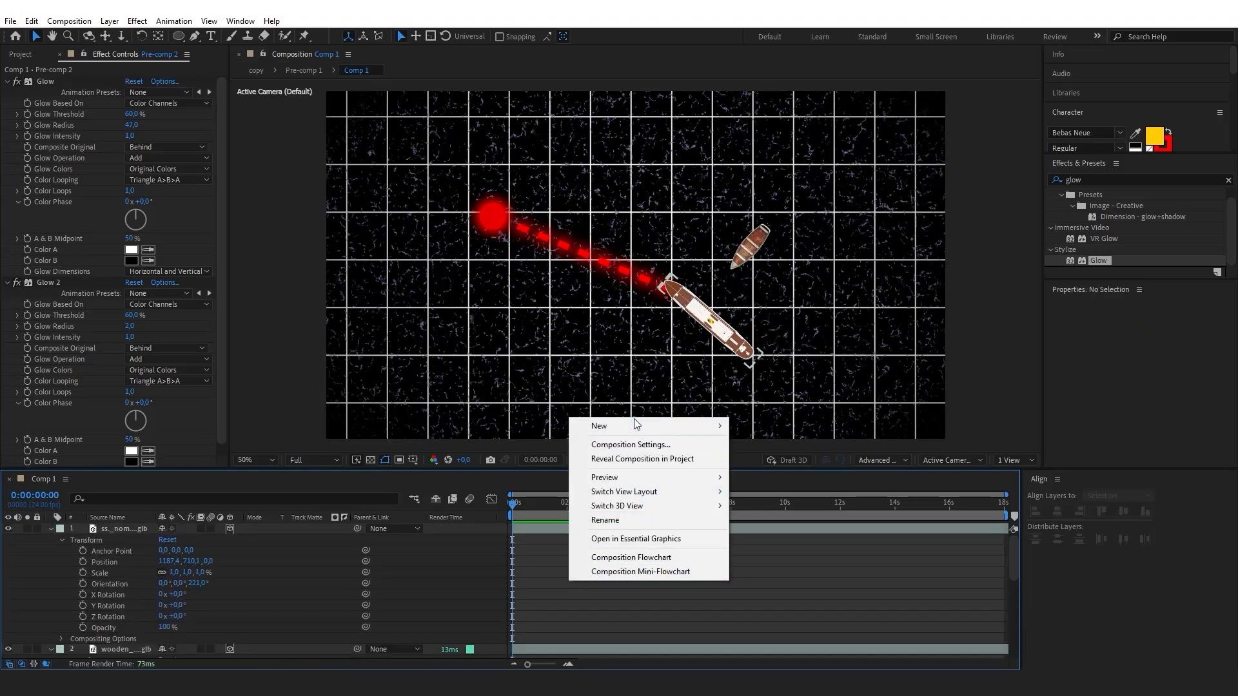
{"action": "mouse_move", "coordinate": [633, 424]}
{"action": "left_click", "coordinate": [768, 501]}
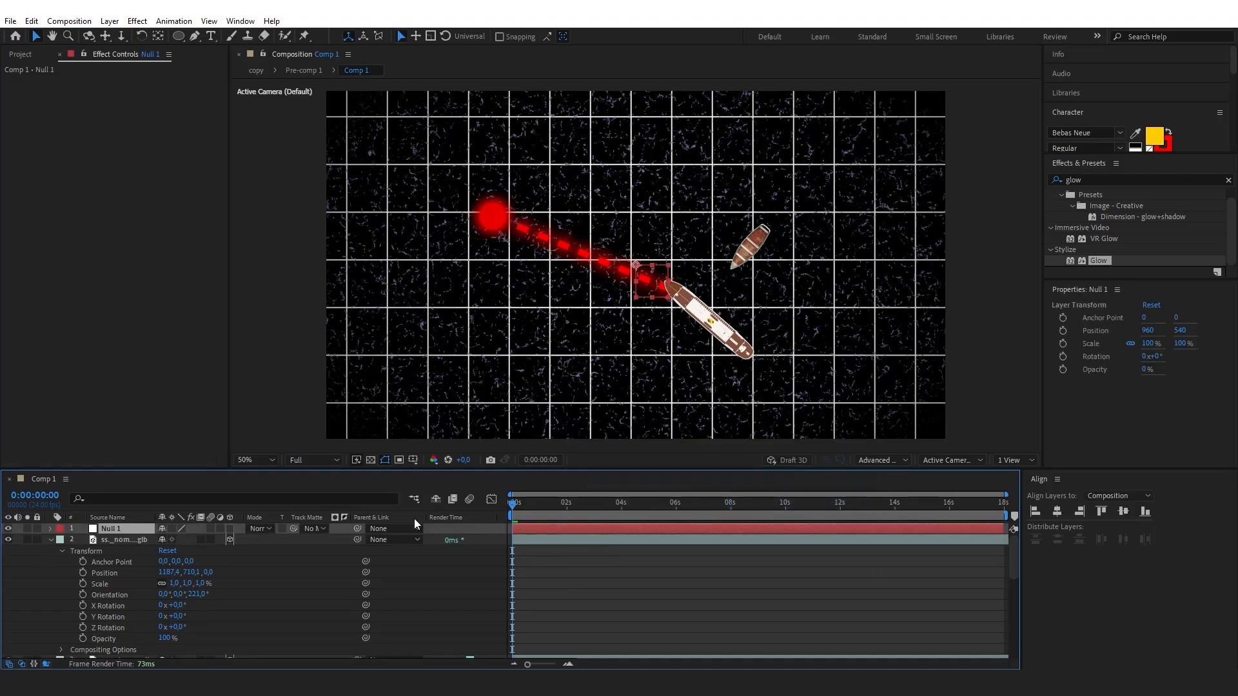
{"action": "left_click", "coordinate": [229, 529]}
{"action": "left_click", "coordinate": [440, 573]}
Pre-compose Adjustment Layer 2, Pre-comp 2, Pre-comp 1 and Adjustment Layer 1 into one composition.
{"action": "scroll", "coordinate": [440, 573], "scroll_direction": "down", "scroll_amount": 6}
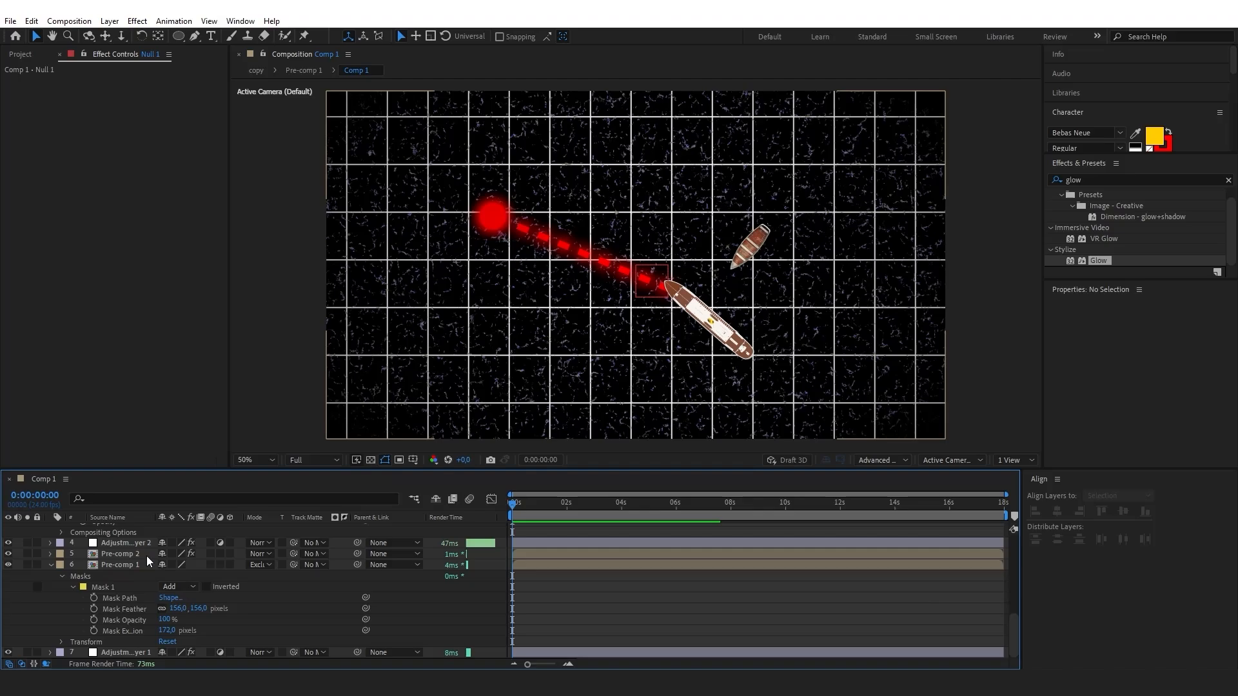
{"action": "left_click", "coordinate": [133, 546]}
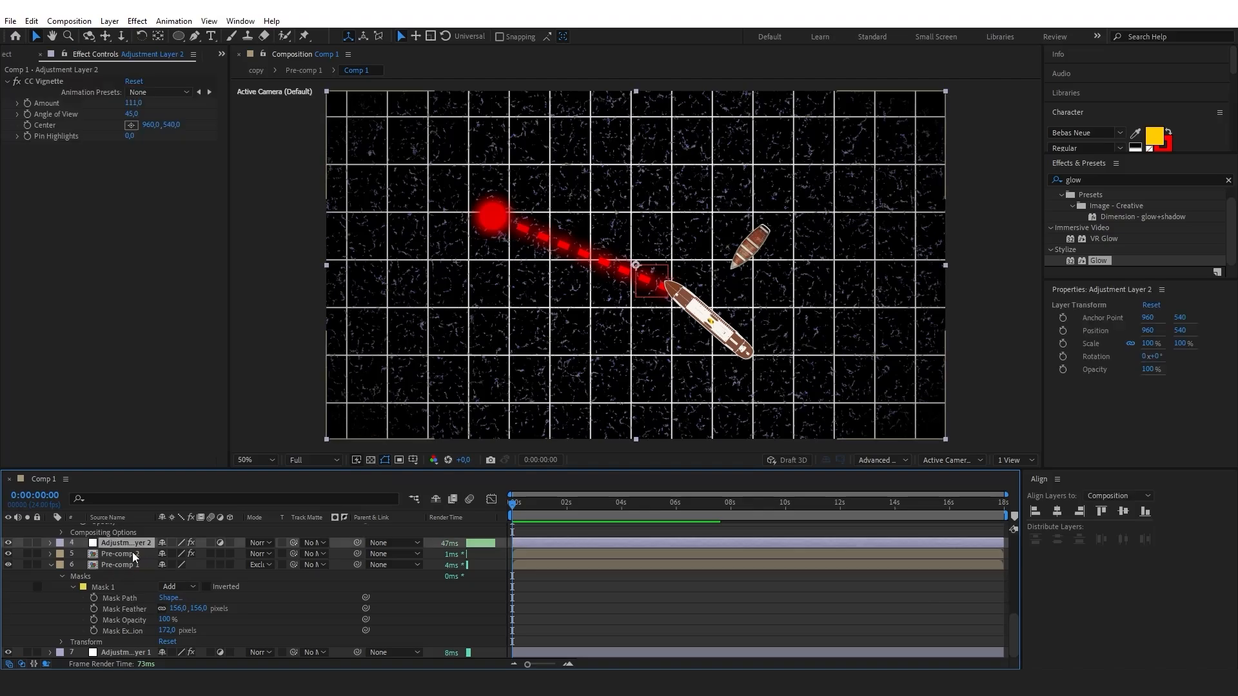
{"action": "left_click", "coordinate": [126, 653], "text": "shift"}
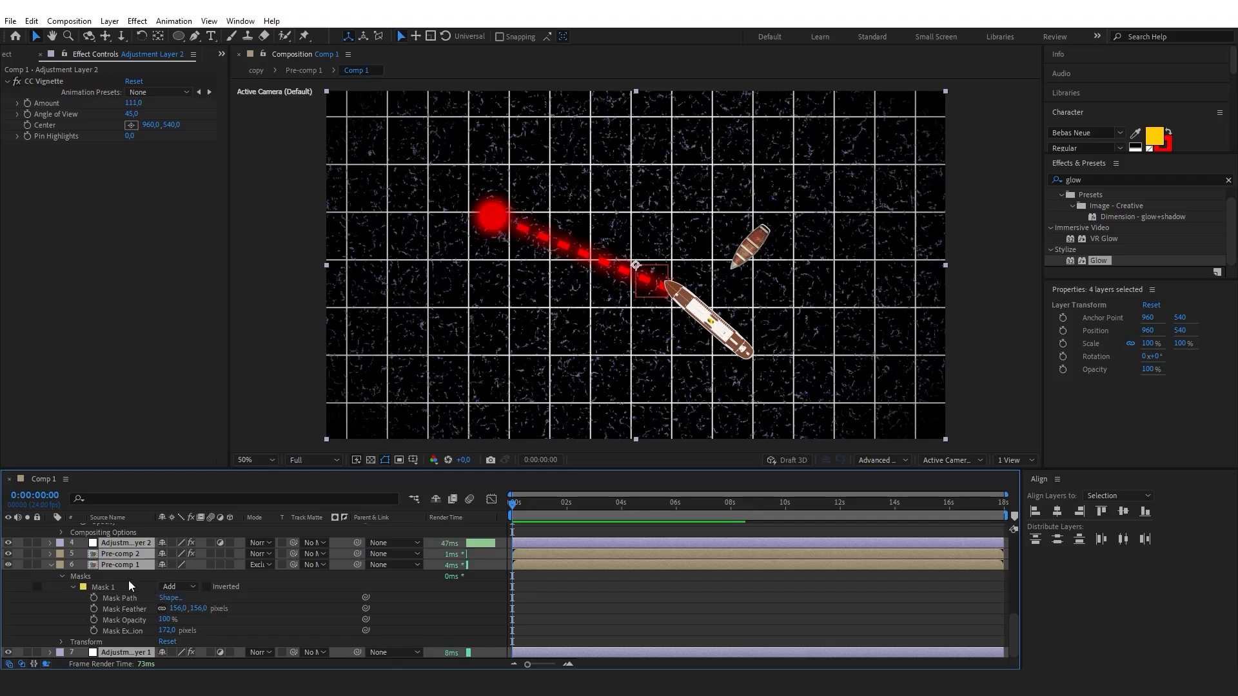
{"action": "right_click", "coordinate": [127, 559]}
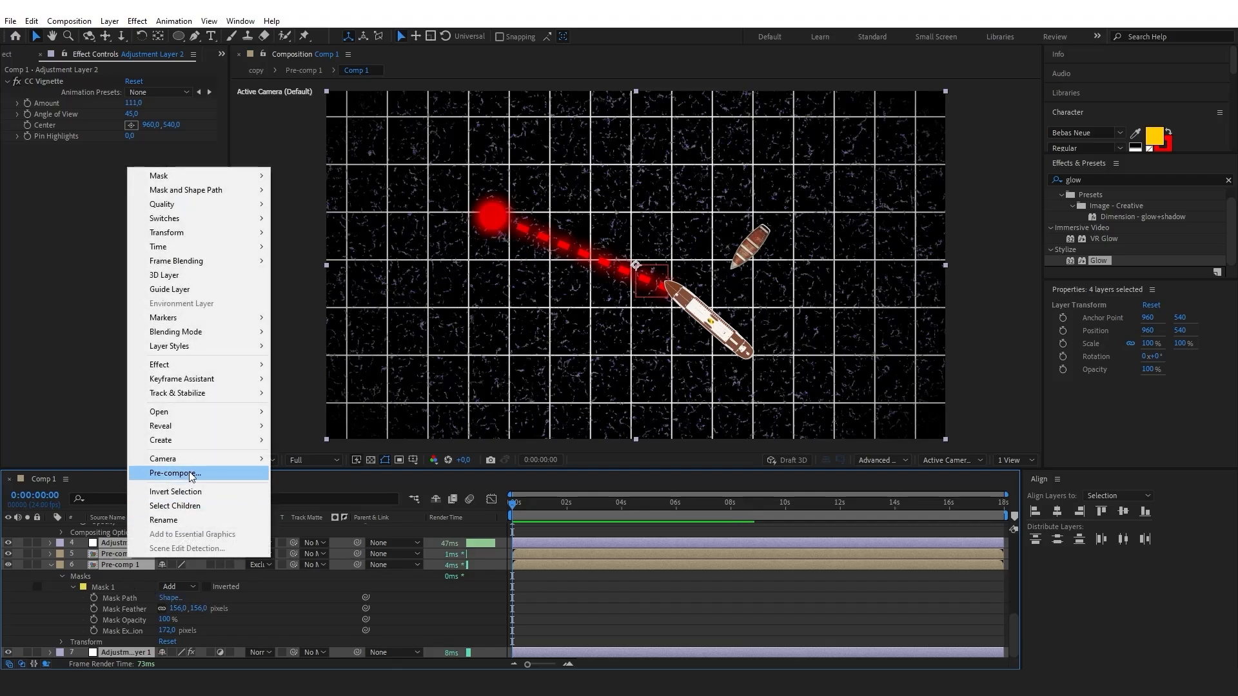
{"action": "left_click", "coordinate": [190, 472]}
{"action": "key", "text": "Return"}
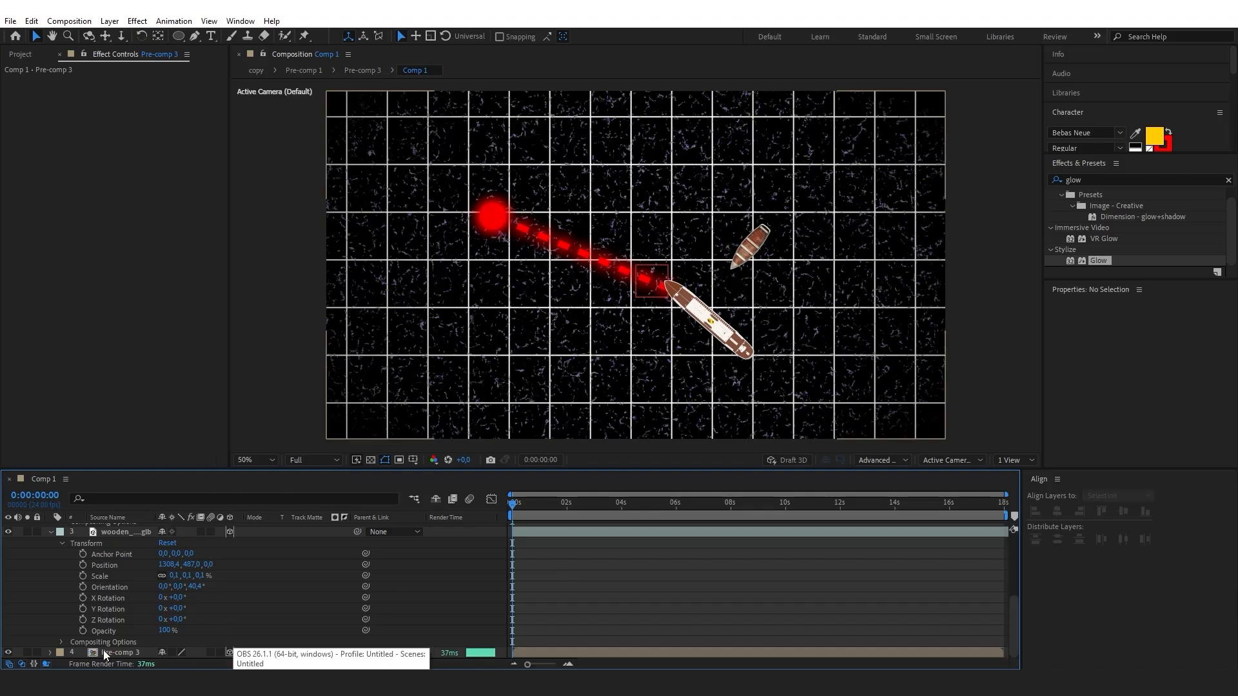
Parent the wooden boat, the ship and Pre-comp 3 to Null 1.
{"action": "left_click", "coordinate": [750, 247]}
{"action": "left_click", "coordinate": [709, 320]}
{"action": "left_click", "coordinate": [129, 652], "text": "shift"}
{"action": "scroll", "coordinate": [130, 577], "scroll_direction": "up", "scroll_amount": 2}
{"action": "scroll", "coordinate": [130, 571], "scroll_direction": "up", "scroll_amount": 2}
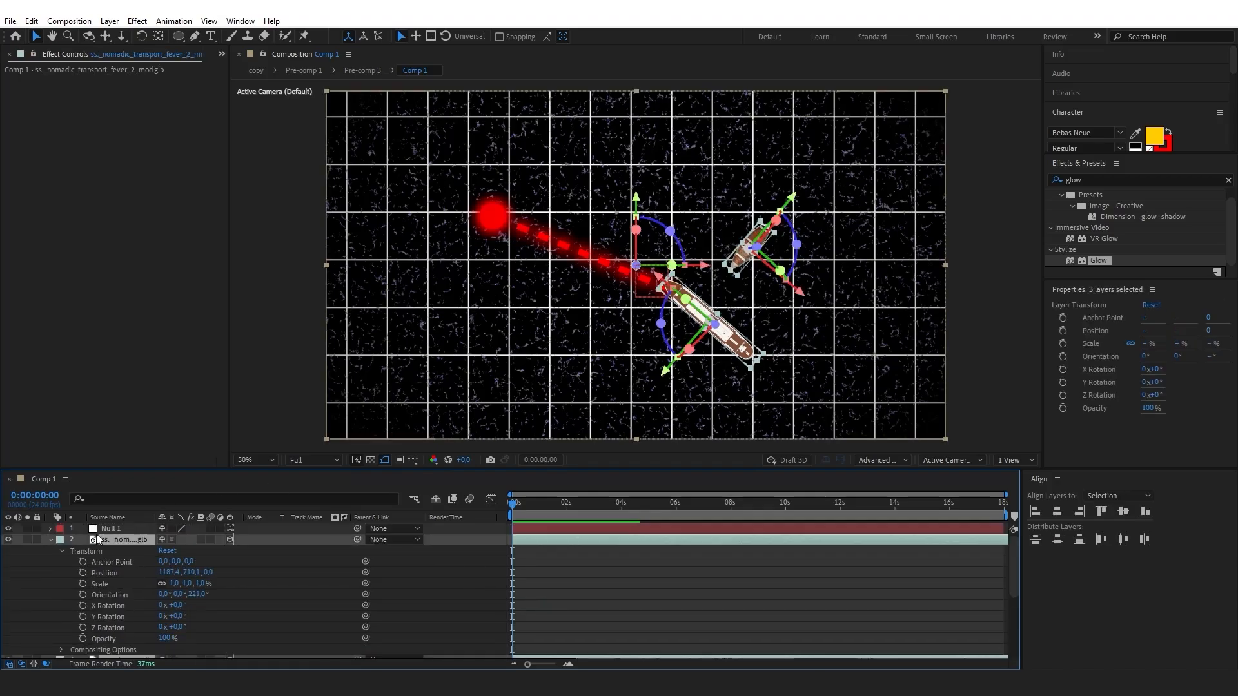
{"action": "left_click", "coordinate": [412, 539]}
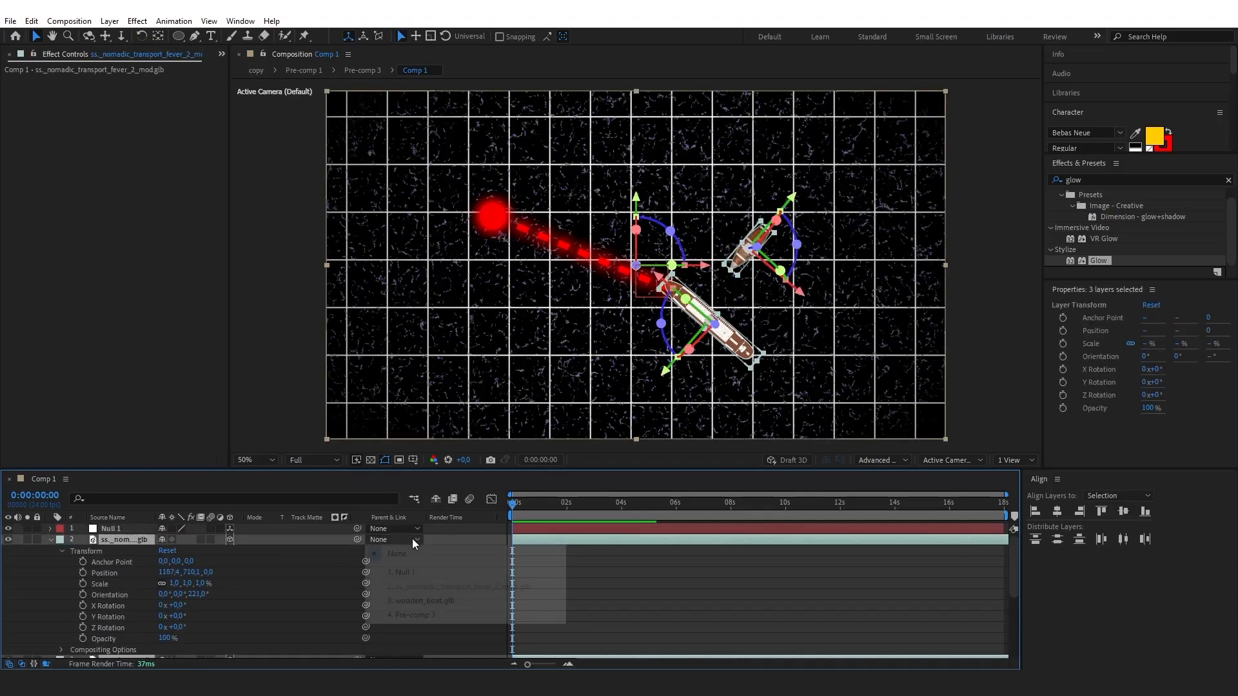
{"action": "left_click", "coordinate": [415, 571]}
{"action": "left_click", "coordinate": [591, 590]}
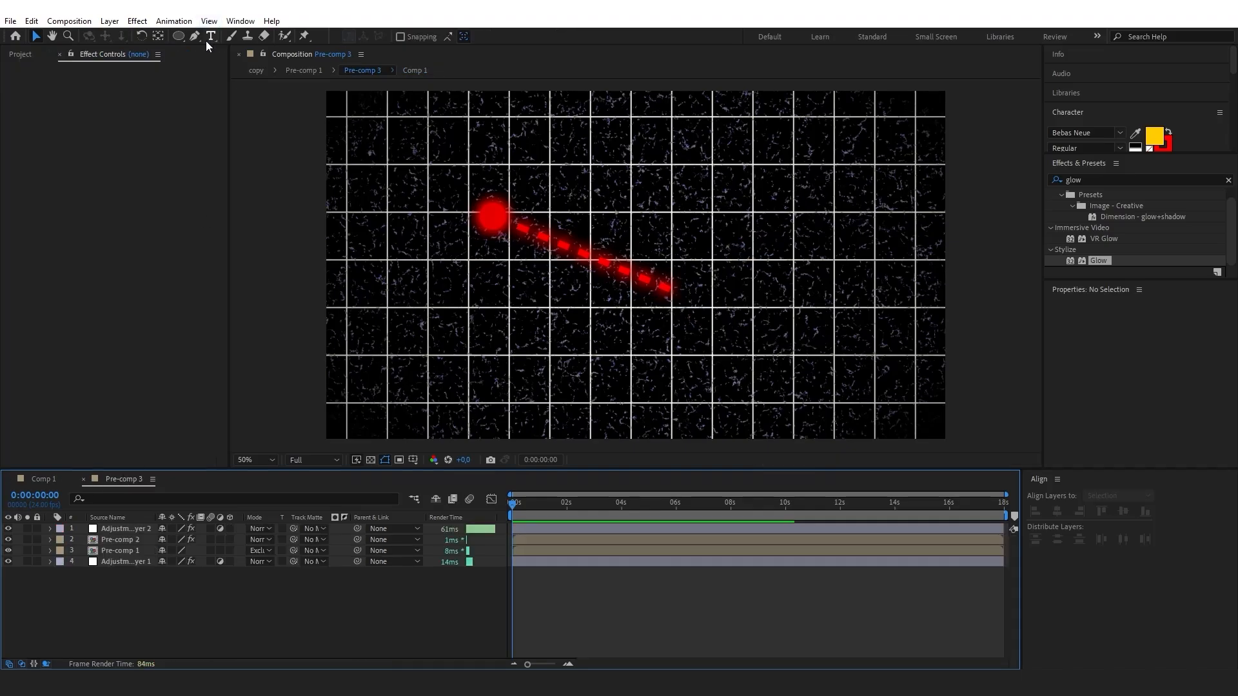
Draw a narrow red Pen tool shape in Pre-comp 3 near the wooden boat's location, following its slant.
{"action": "left_click", "coordinate": [194, 36]}
{"action": "left_click", "coordinate": [774, 256]}
{"action": "left_click", "coordinate": [739, 286]}
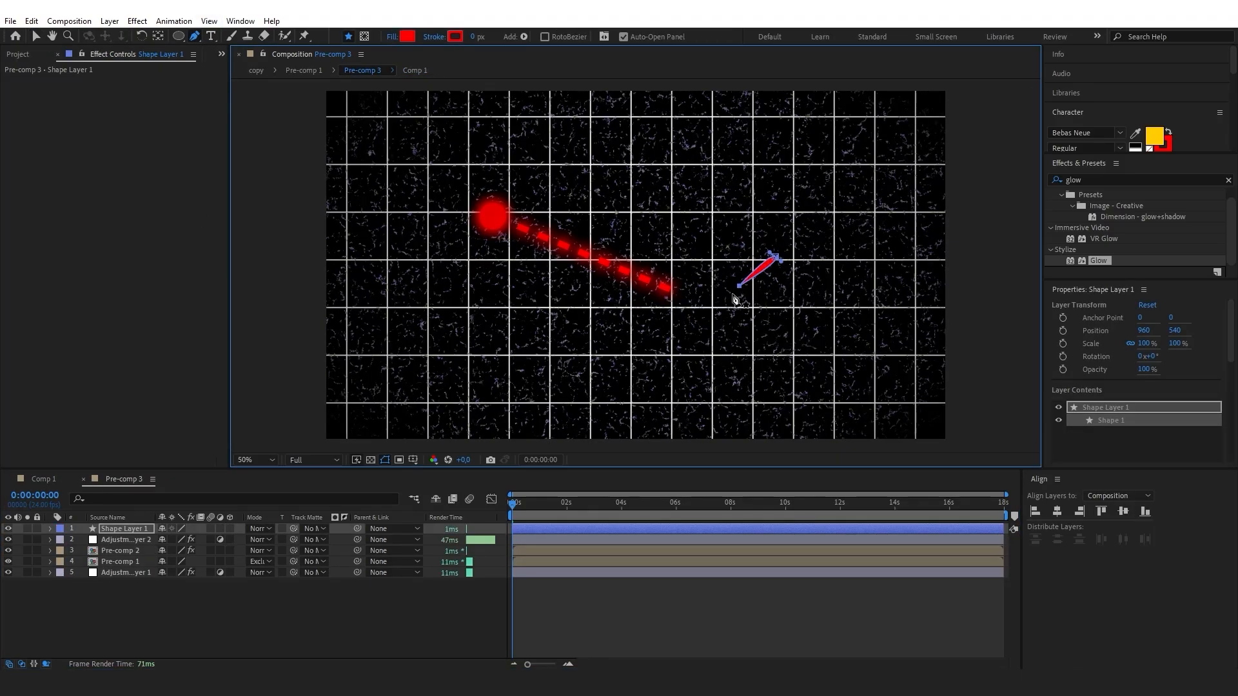
{"action": "left_click", "coordinate": [55, 483]}
{"action": "key", "text": "v"}
{"action": "left_click", "coordinate": [124, 480]}
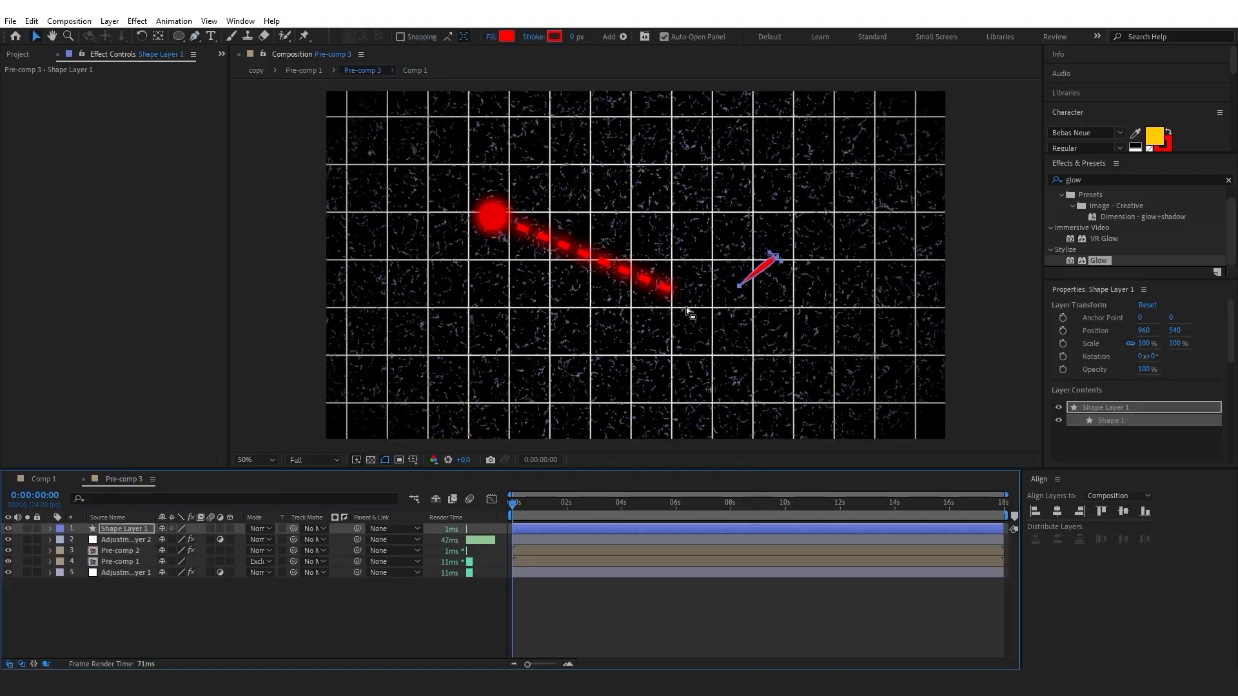
Align the red shape with the wooden boat from Comp 1, moving its layer to 968, 562 and rotating it -8°.
{"action": "left_click_drag", "start_coordinate": [757, 278], "coordinate": [747, 259]}
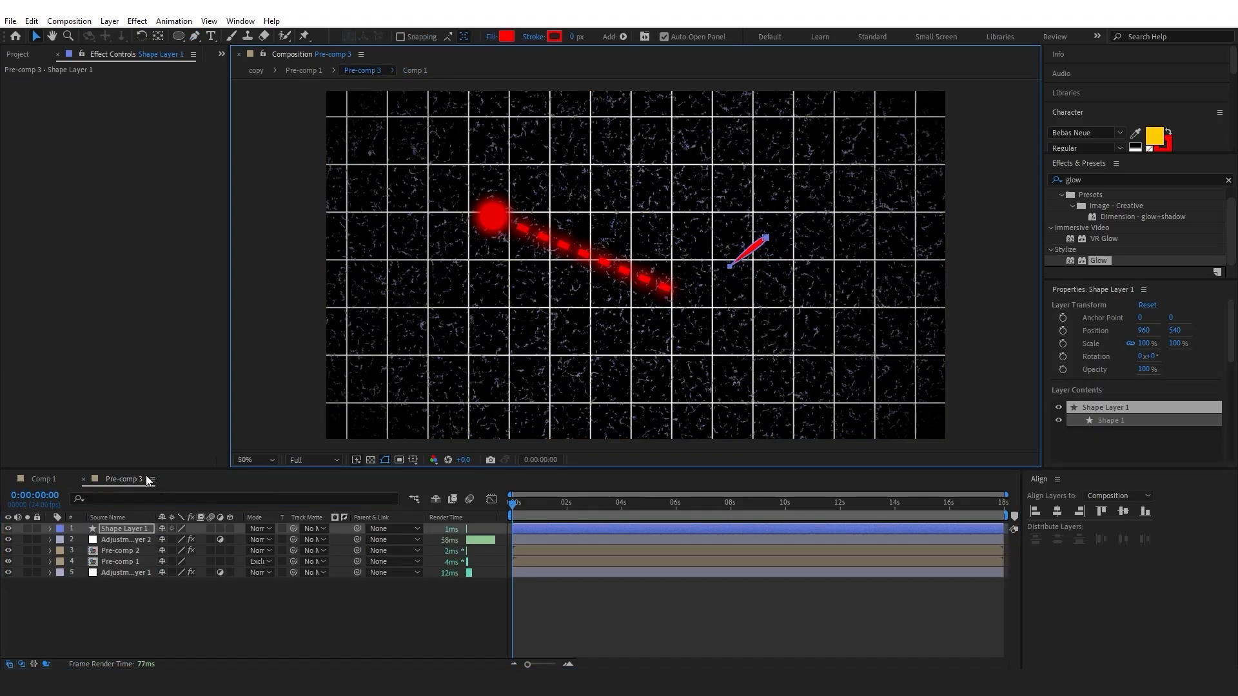
{"action": "left_click", "coordinate": [45, 478]}
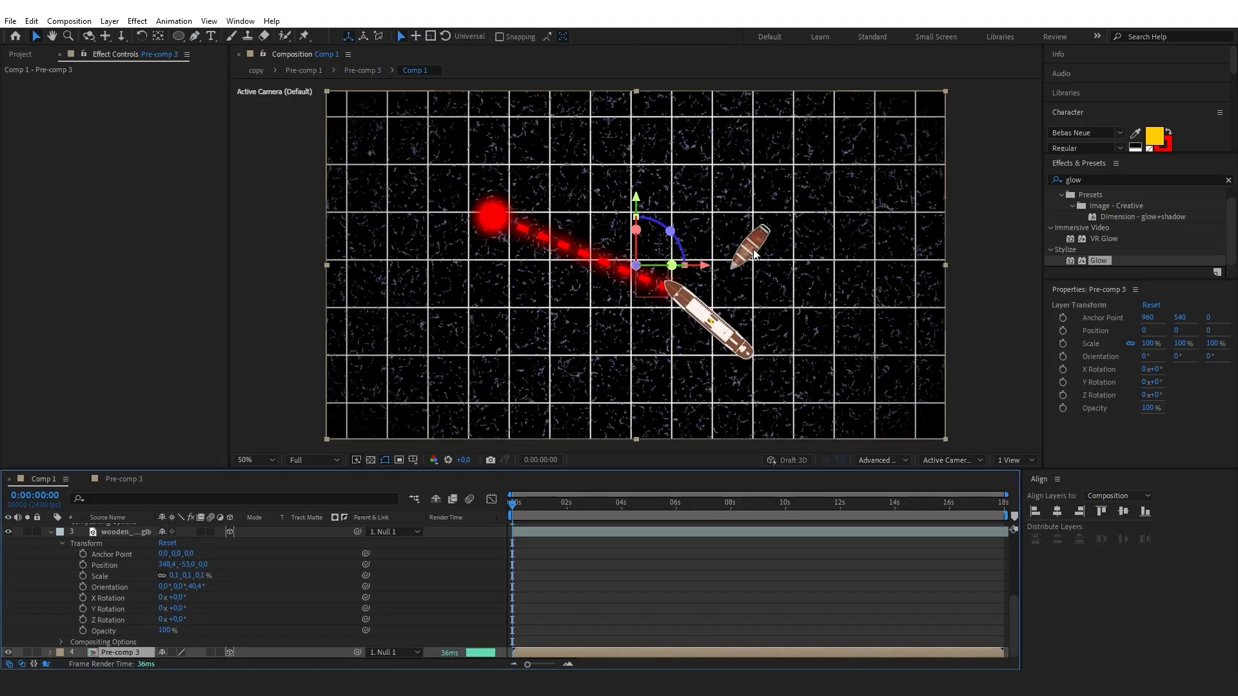
{"action": "left_click", "coordinate": [124, 479]}
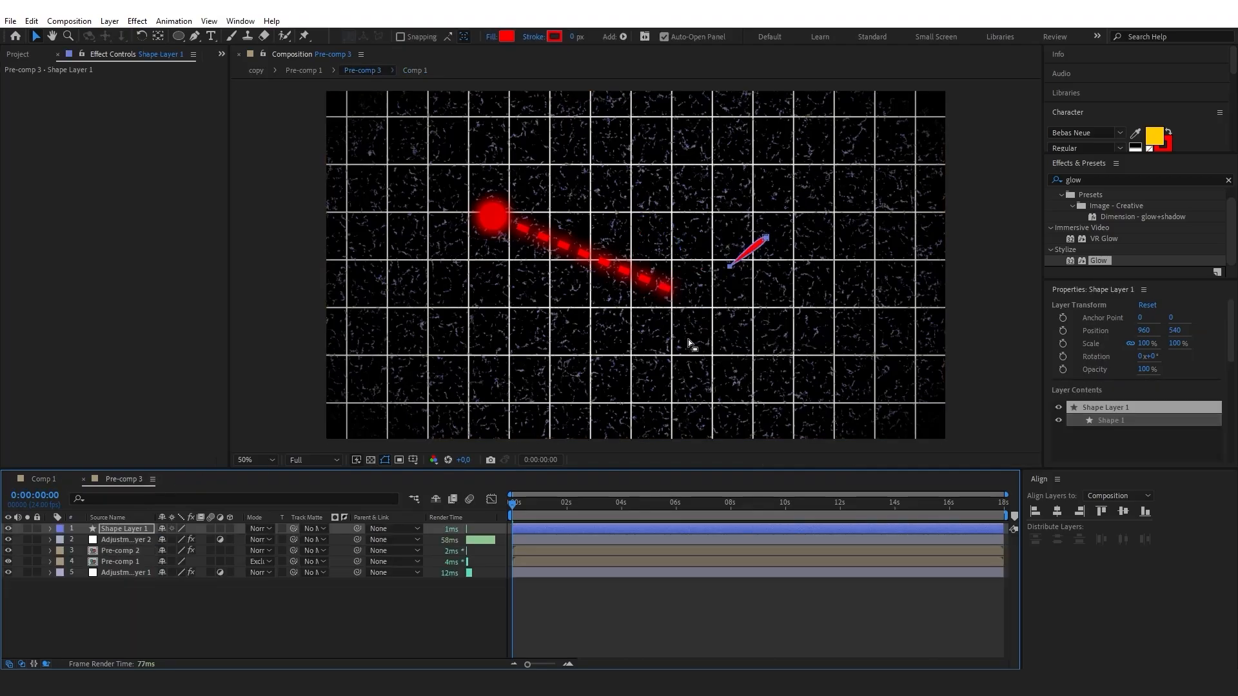
{"action": "left_click", "coordinate": [51, 529]}
{"action": "left_click", "coordinate": [63, 551]}
{"action": "left_click_drag", "start_coordinate": [168, 594], "coordinate": [174, 594]}
{"action": "left_click", "coordinate": [45, 479]}
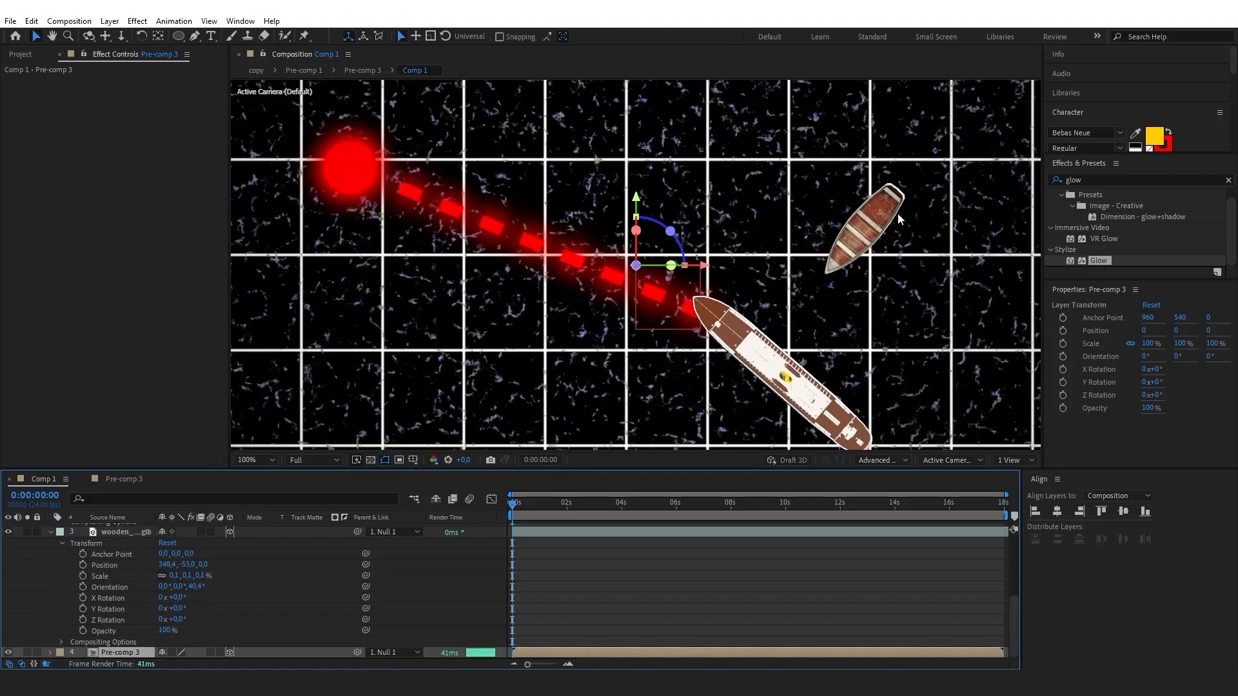
{"action": "left_click", "coordinate": [899, 215]}
{"action": "left_click", "coordinate": [134, 475]}
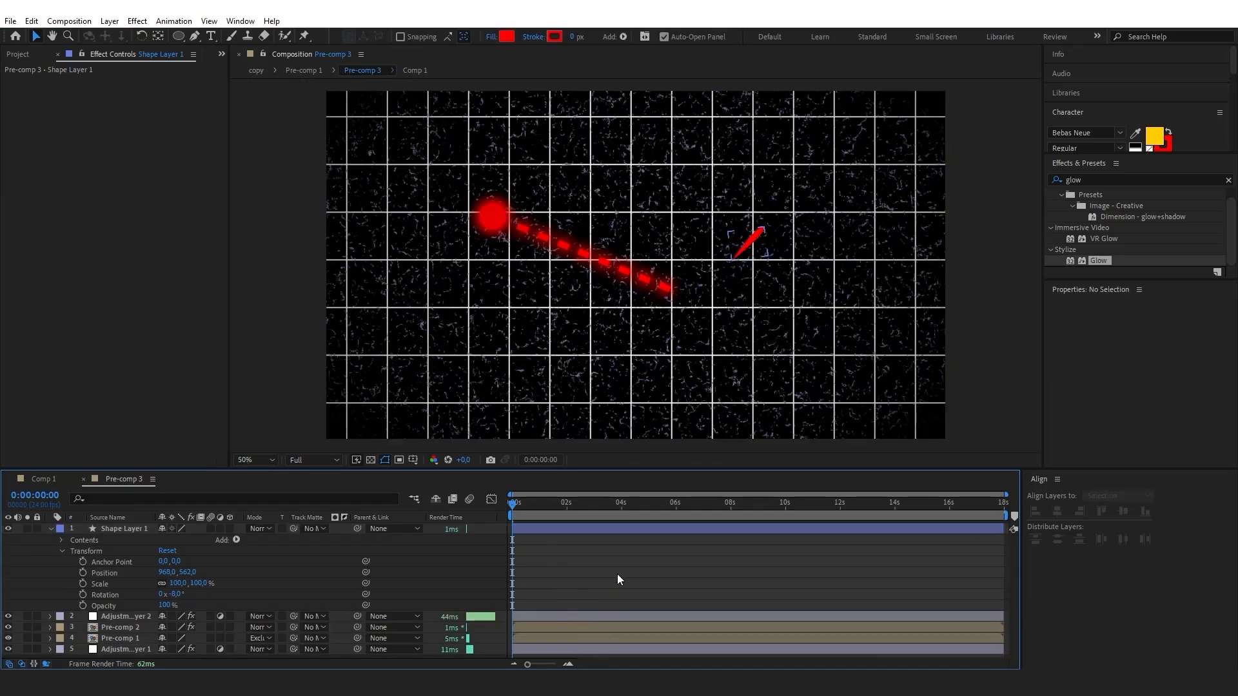
Apply two Glow effects to Shape Layer 1, with Glow Radius values of 54 and 50.
{"action": "left_click_drag", "start_coordinate": [1099, 261], "coordinate": [672, 381]}
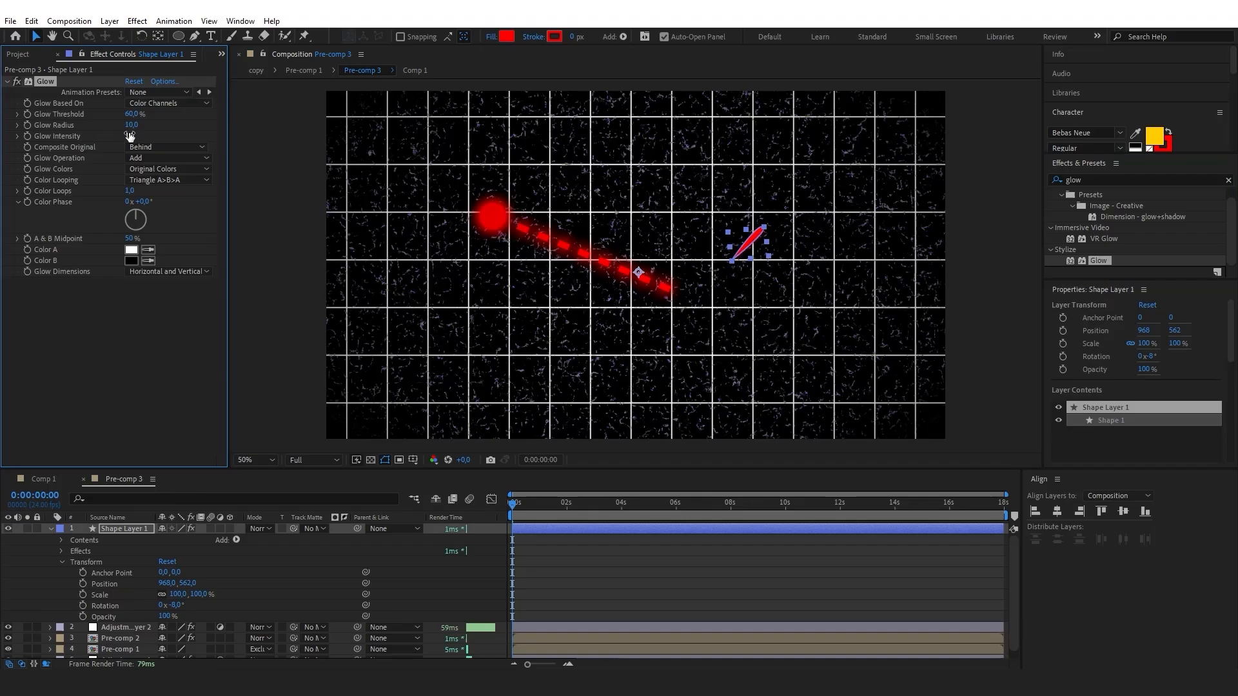
{"action": "left_click_drag", "start_coordinate": [161, 125], "coordinate": [147, 126]}
{"action": "left_click", "coordinate": [901, 320]}
{"action": "left_click_drag", "start_coordinate": [1096, 262], "coordinate": [141, 317]}
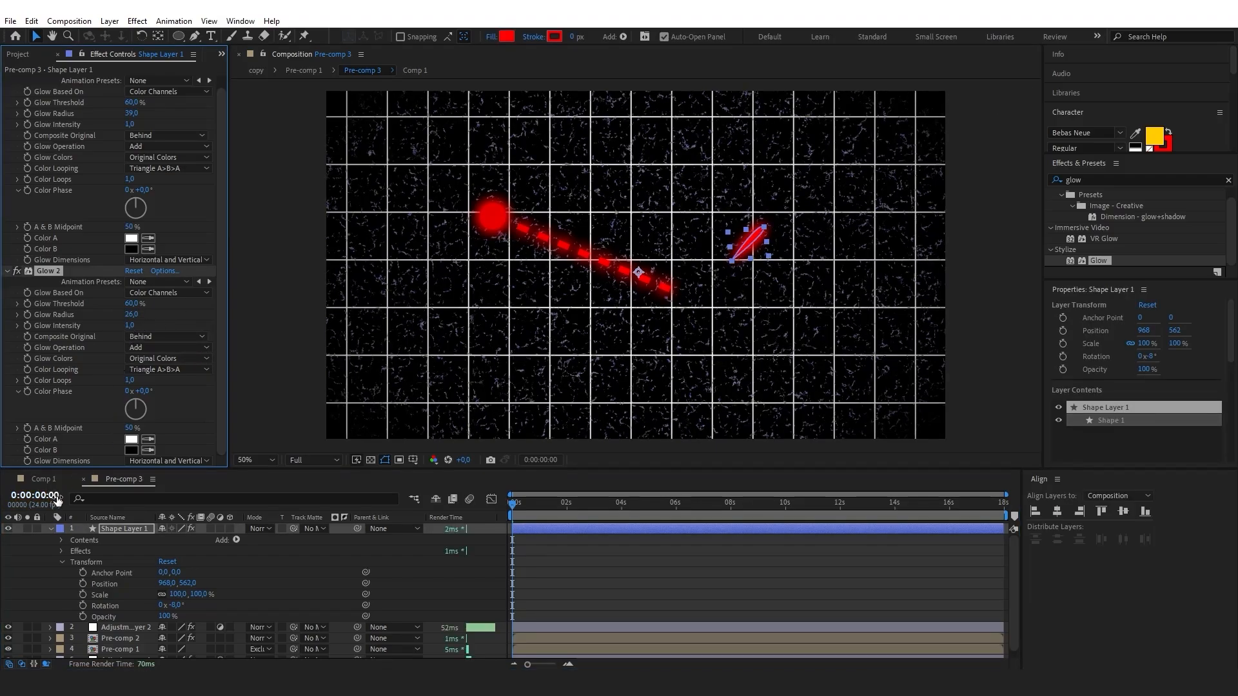
Duplicate the glowing shape layer and pre-compose both copies under the name 1.
{"action": "left_click", "coordinate": [133, 529]}
{"action": "key", "text": "ctrl+d"}
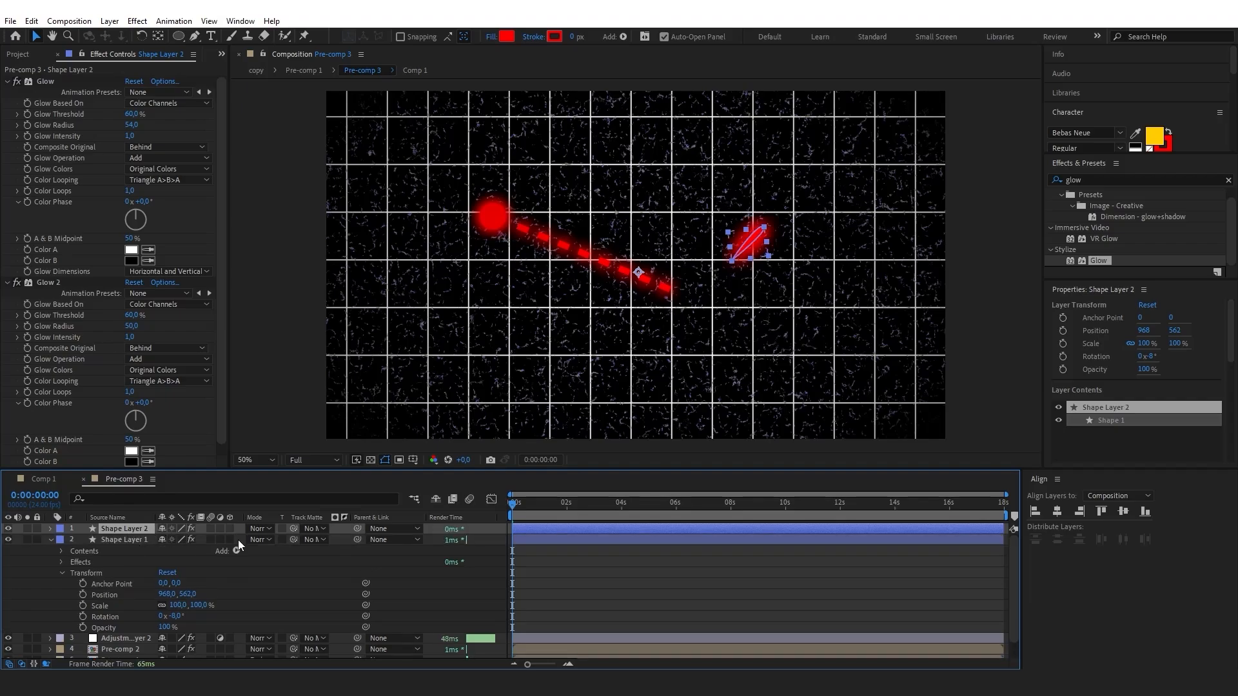
{"action": "left_click", "coordinate": [122, 540], "text": "shift"}
{"action": "right_click", "coordinate": [131, 528]}
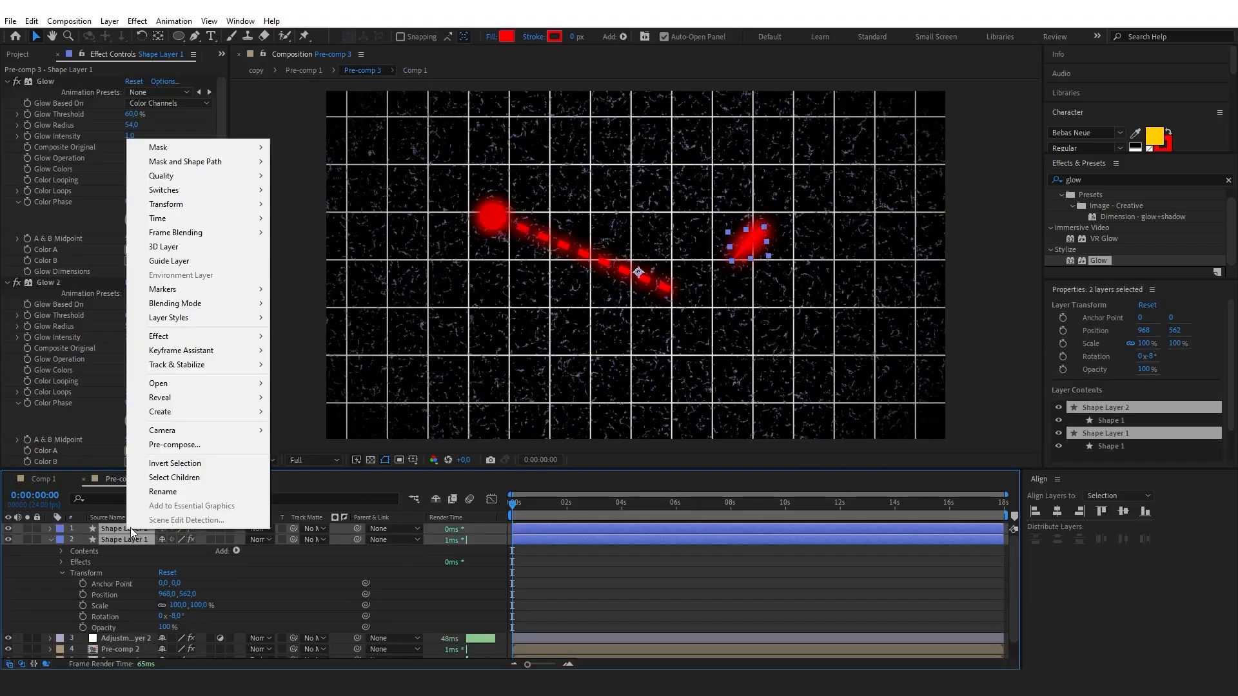
{"action": "left_click", "coordinate": [212, 439]}
{"action": "type", "text": "1"}
{"action": "key", "text": "Return"}
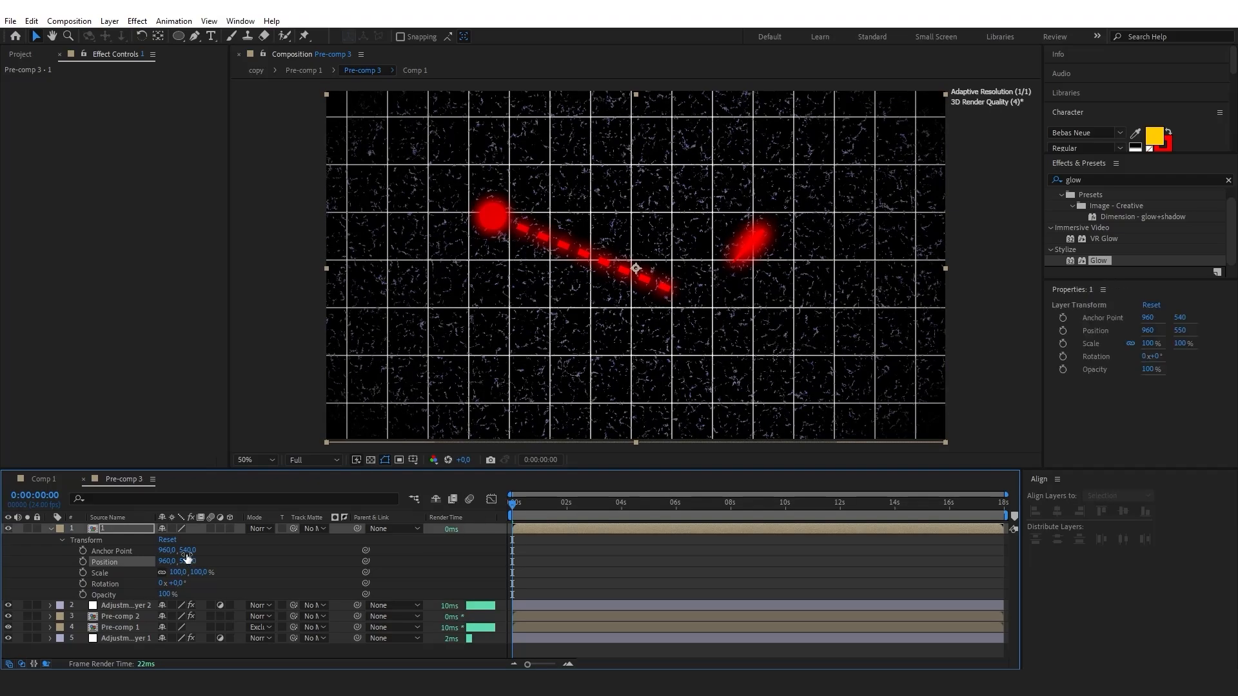
In Comp 1, add keyframes at 0 seconds for Null 1's Position, Scale, and X, Y and Z Rotation.
{"action": "left_click", "coordinate": [43, 479]}
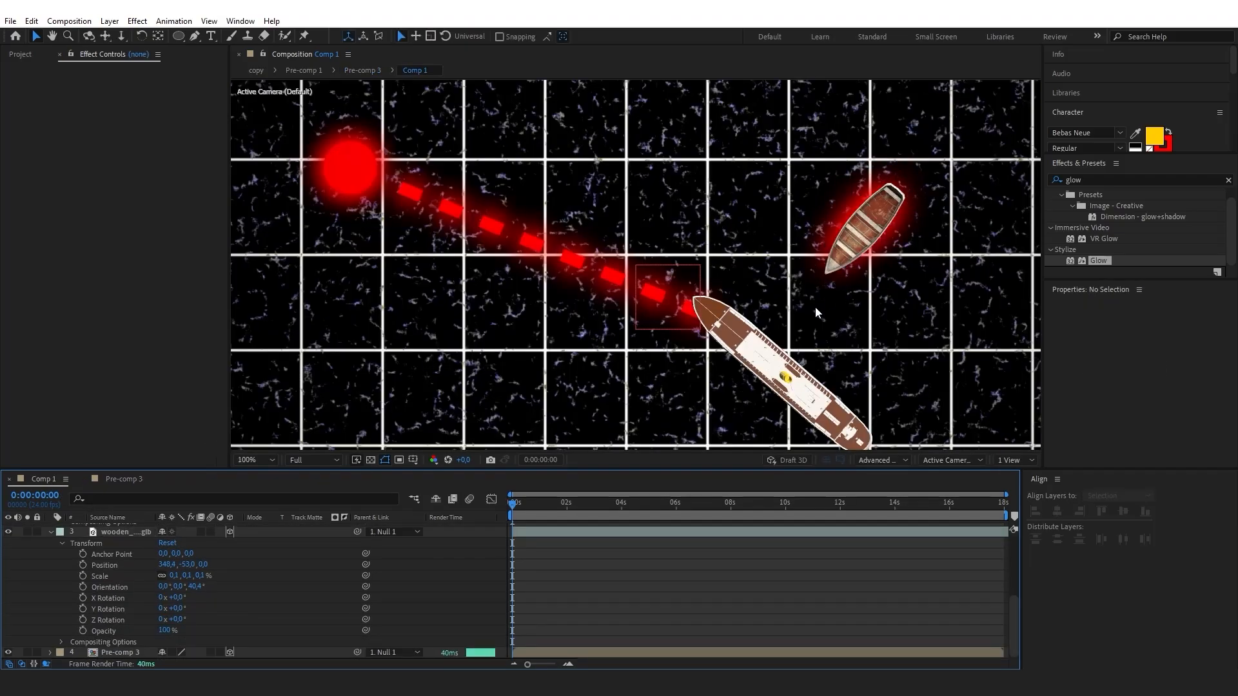
{"action": "scroll", "coordinate": [124, 548], "scroll_direction": "up", "scroll_amount": 4}
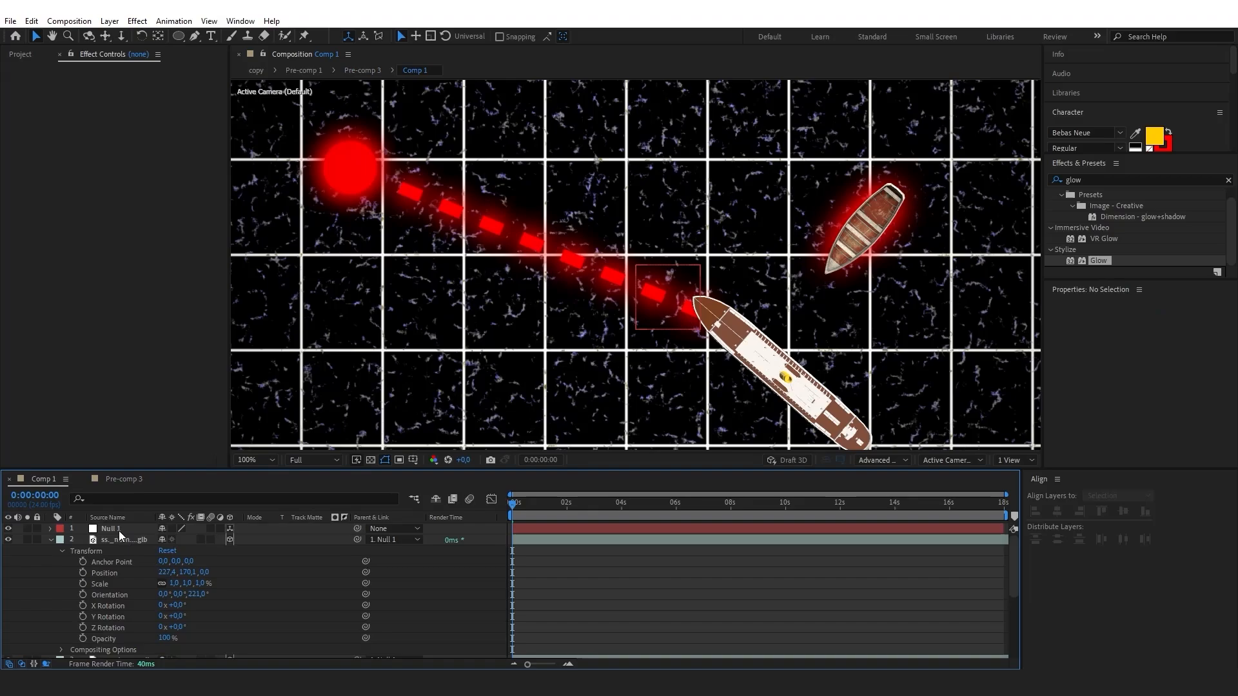
{"action": "left_click", "coordinate": [118, 530]}
{"action": "scroll", "coordinate": [567, 252], "scroll_direction": "down", "scroll_amount": 2}
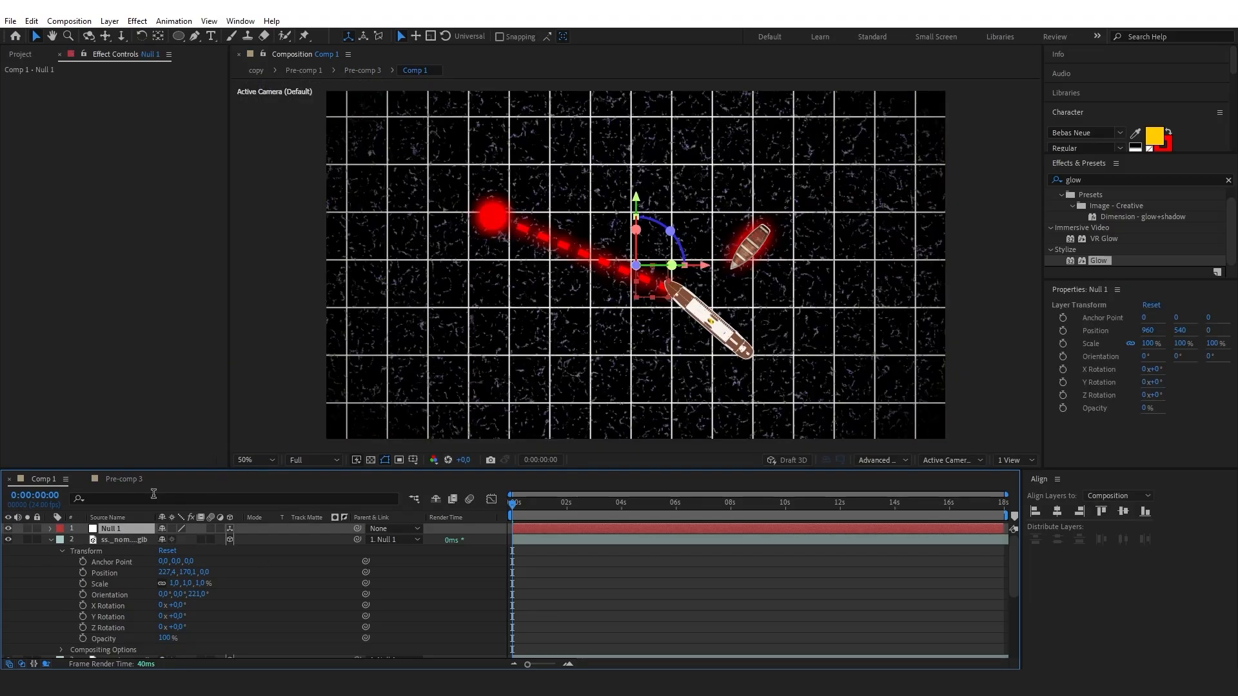
{"action": "left_click", "coordinate": [51, 528]}
{"action": "left_click", "coordinate": [62, 540]}
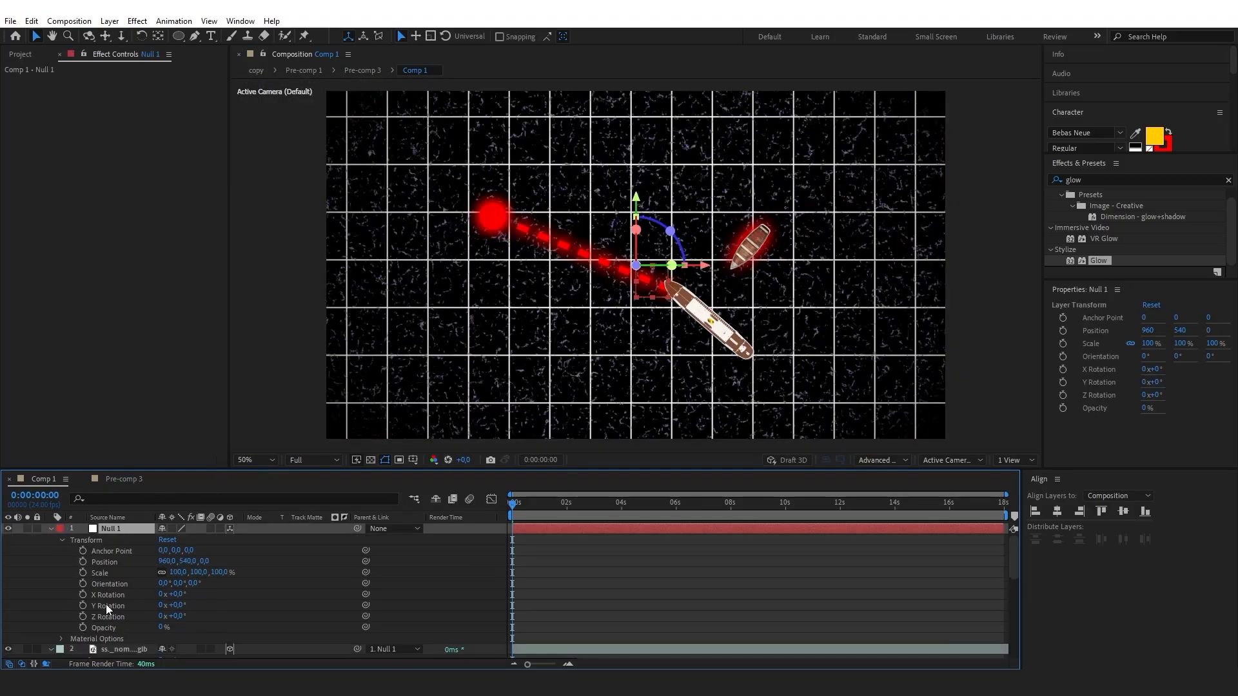
{"action": "left_click", "coordinate": [83, 617]}
{"action": "left_click", "coordinate": [82, 606]}
{"action": "left_click", "coordinate": [82, 595]}
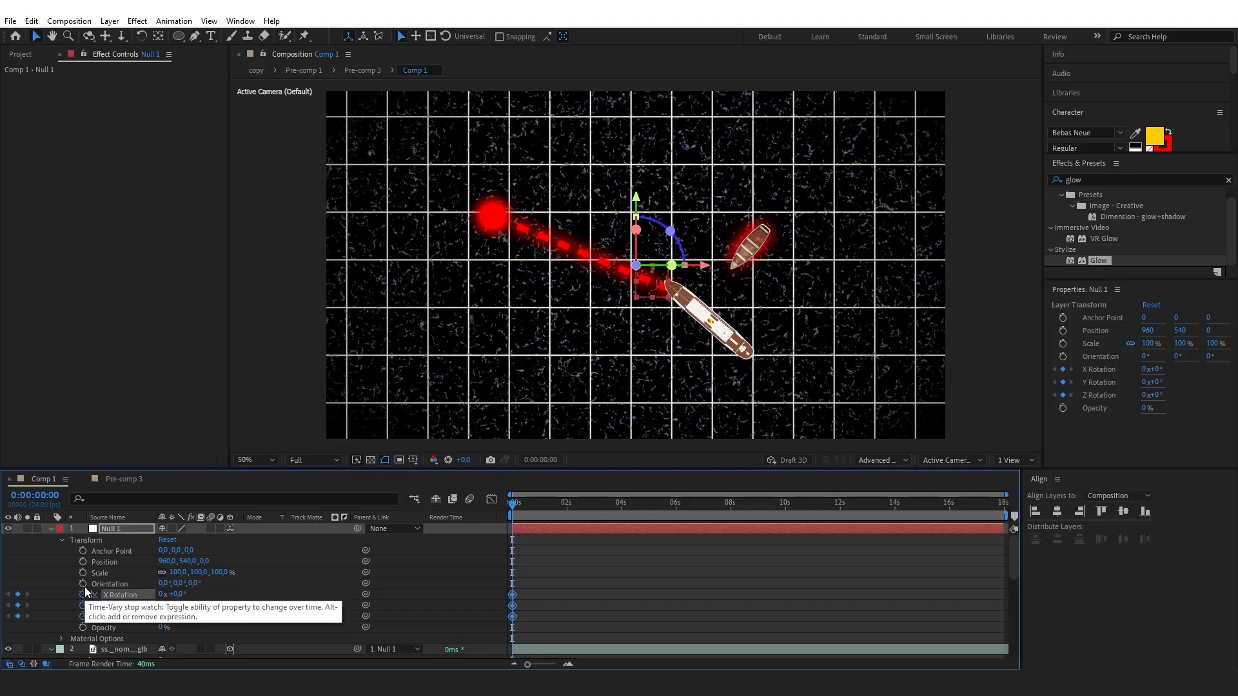
{"action": "left_click", "coordinate": [83, 572]}
{"action": "left_click", "coordinate": [82, 562]}
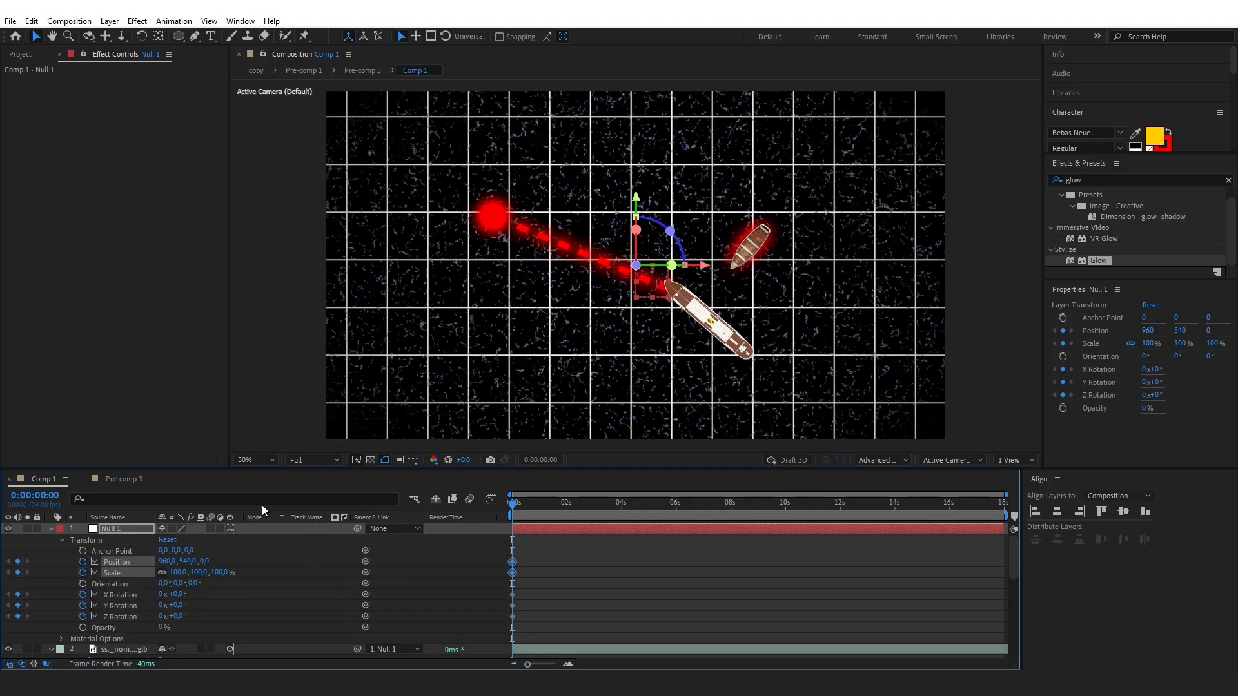
At 0:00:05:03, keyframe Null 1 with Position 642, 552, Scale 236%, X Rotation -38° and Z Rotation -12°.
{"action": "mouse_move", "coordinate": [632, 510]}
{"action": "left_mouse_down"}
{"action": "mouse_move", "coordinate": [671, 508]}
{"action": "mouse_move", "coordinate": [652, 510]}
{"action": "left_mouse_up"}
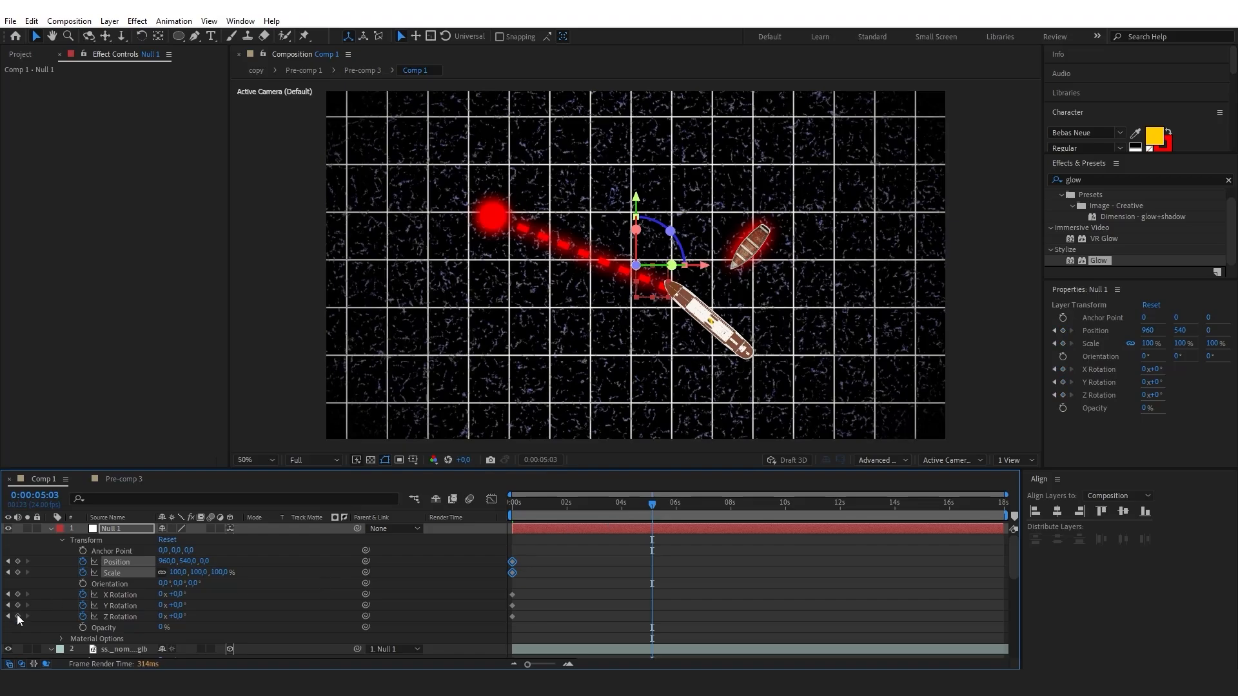
{"action": "left_click_drag", "start_coordinate": [17, 616], "coordinate": [17, 562]}
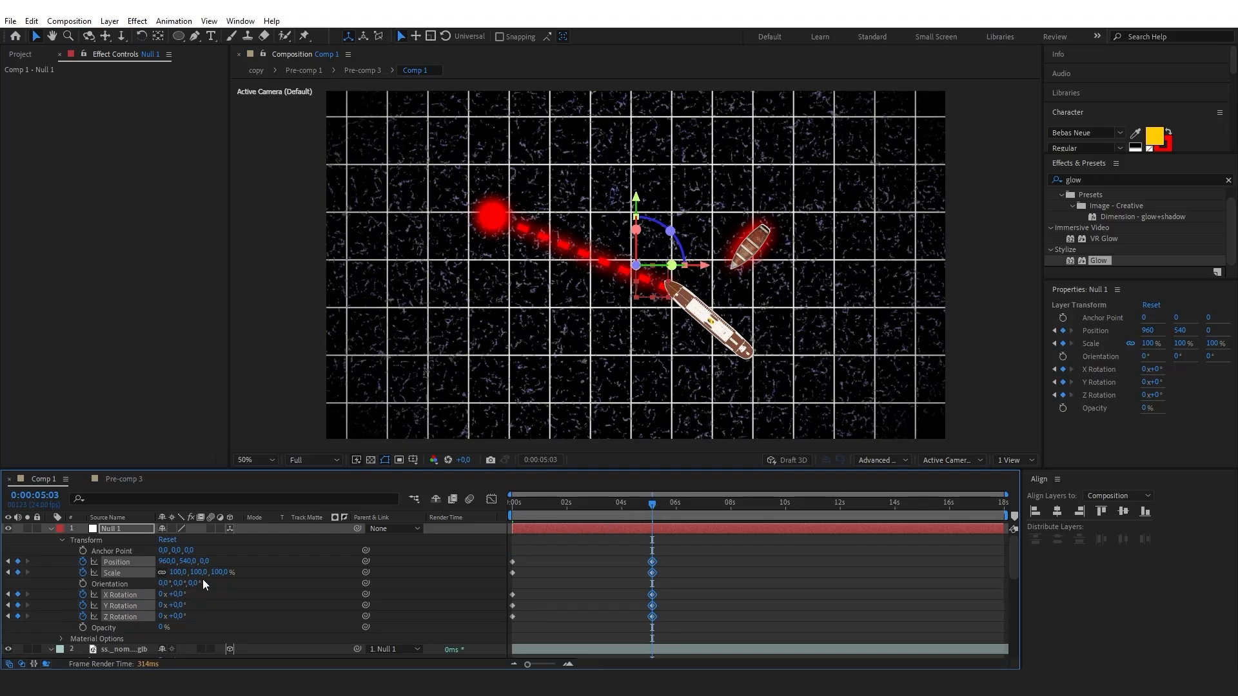
{"action": "left_click_drag", "start_coordinate": [201, 579], "coordinate": [252, 571]}
{"action": "left_click_drag", "start_coordinate": [175, 607], "coordinate": [3, 606]}
{"action": "key", "text": "ctrl+z"}
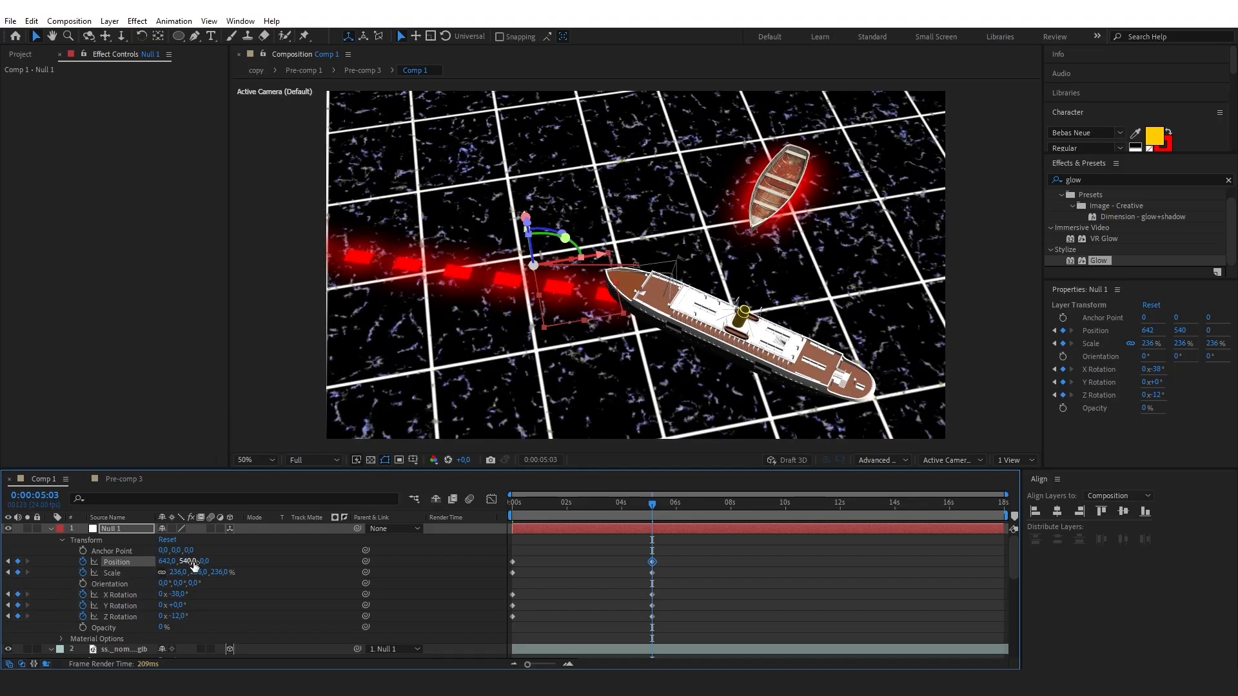
{"action": "left_click_drag", "start_coordinate": [193, 565], "coordinate": [194, 571]}
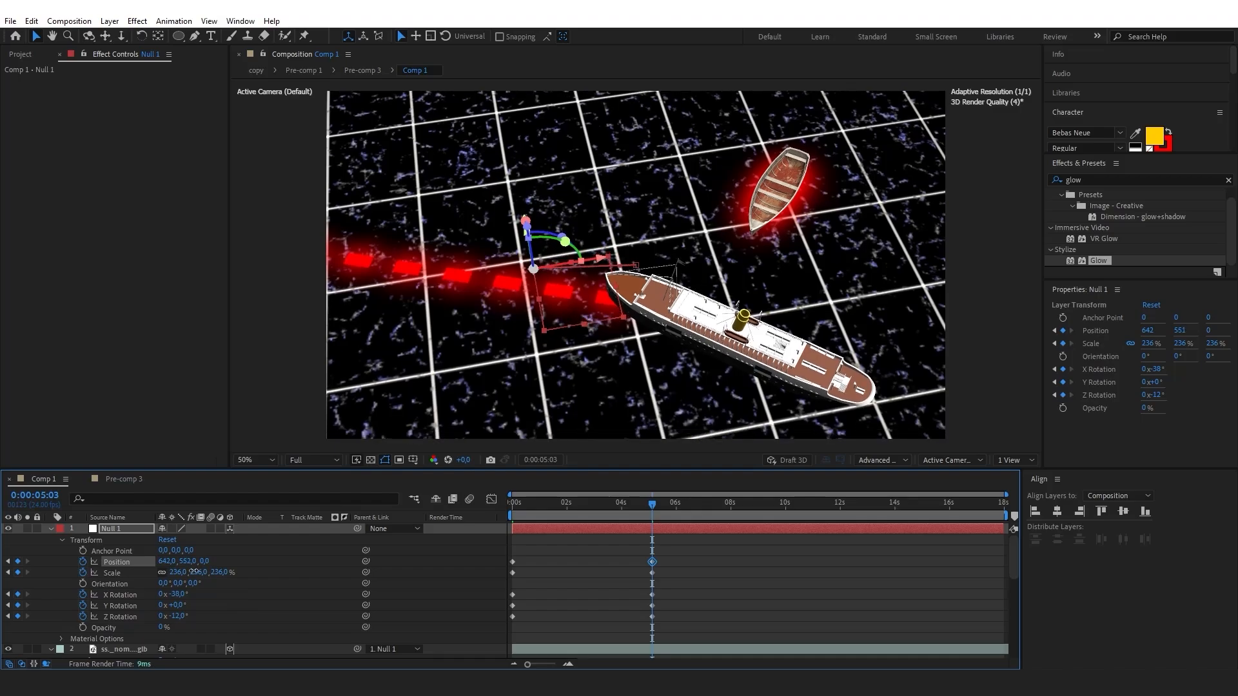
Apply Posterize Time to White Solid 1 in Pre-comp 1 with a Frame Rate of 16.
{"action": "left_click", "coordinate": [122, 478]}
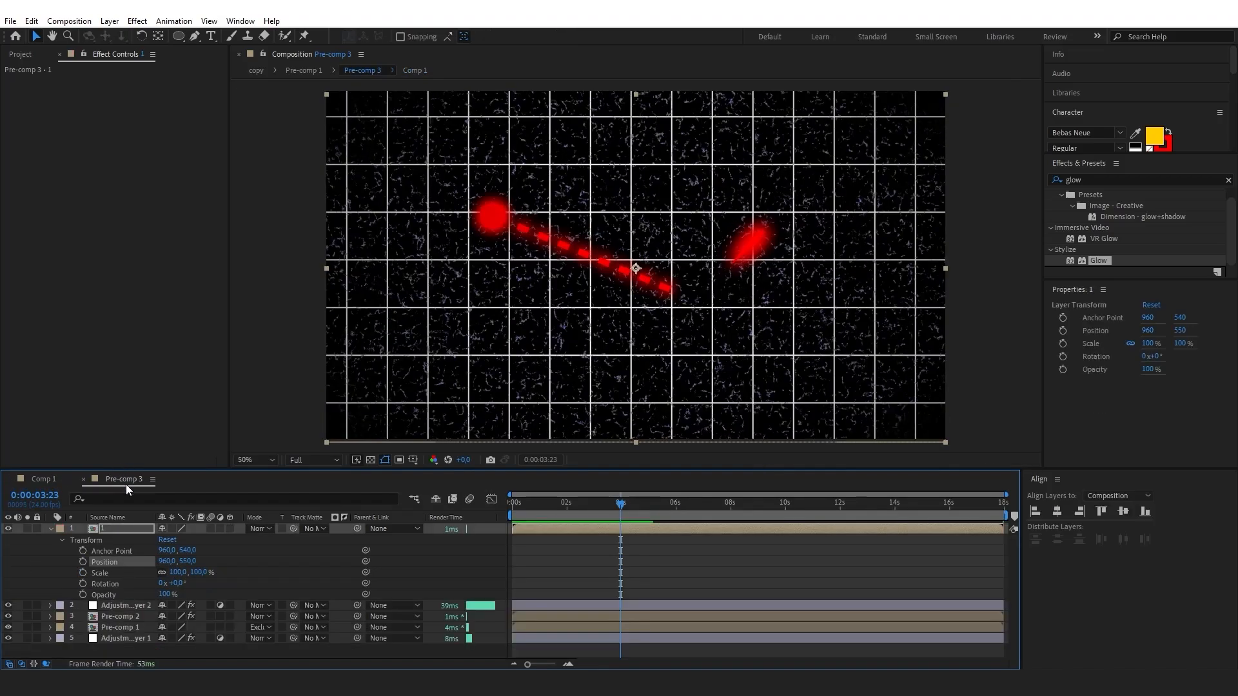
{"action": "double_click", "coordinate": [107, 628]}
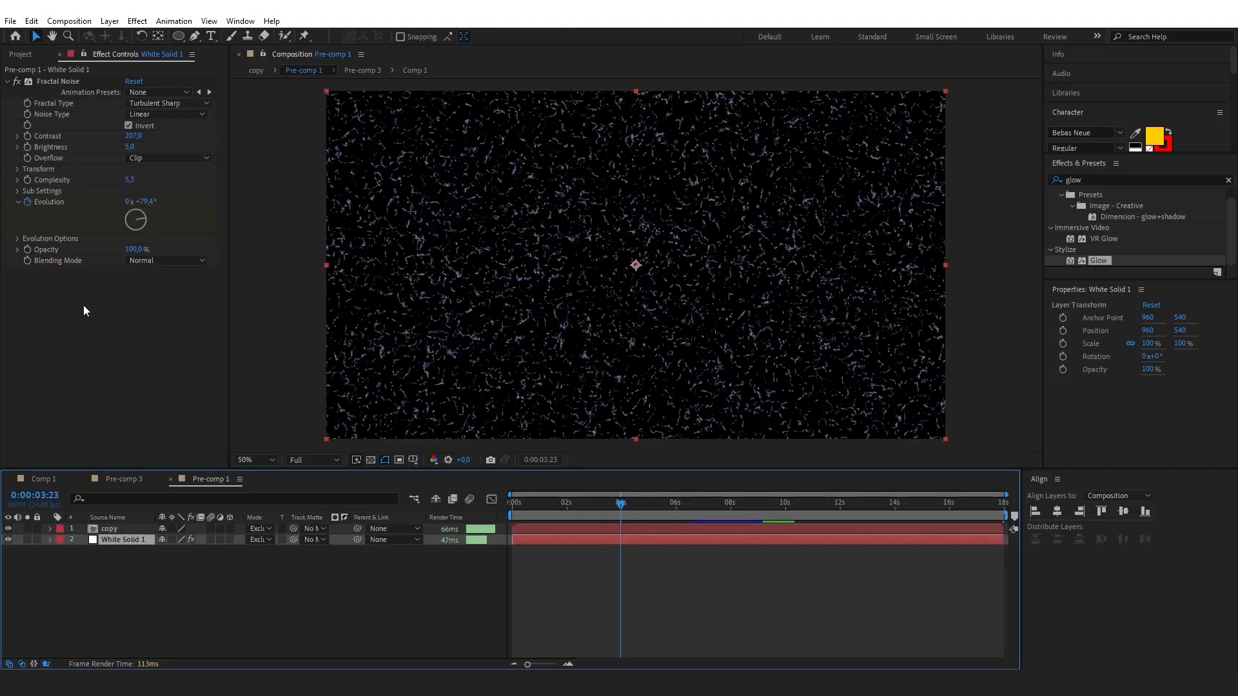
{"action": "right_click", "coordinate": [75, 343]}
{"action": "left_click", "coordinate": [1132, 178]}
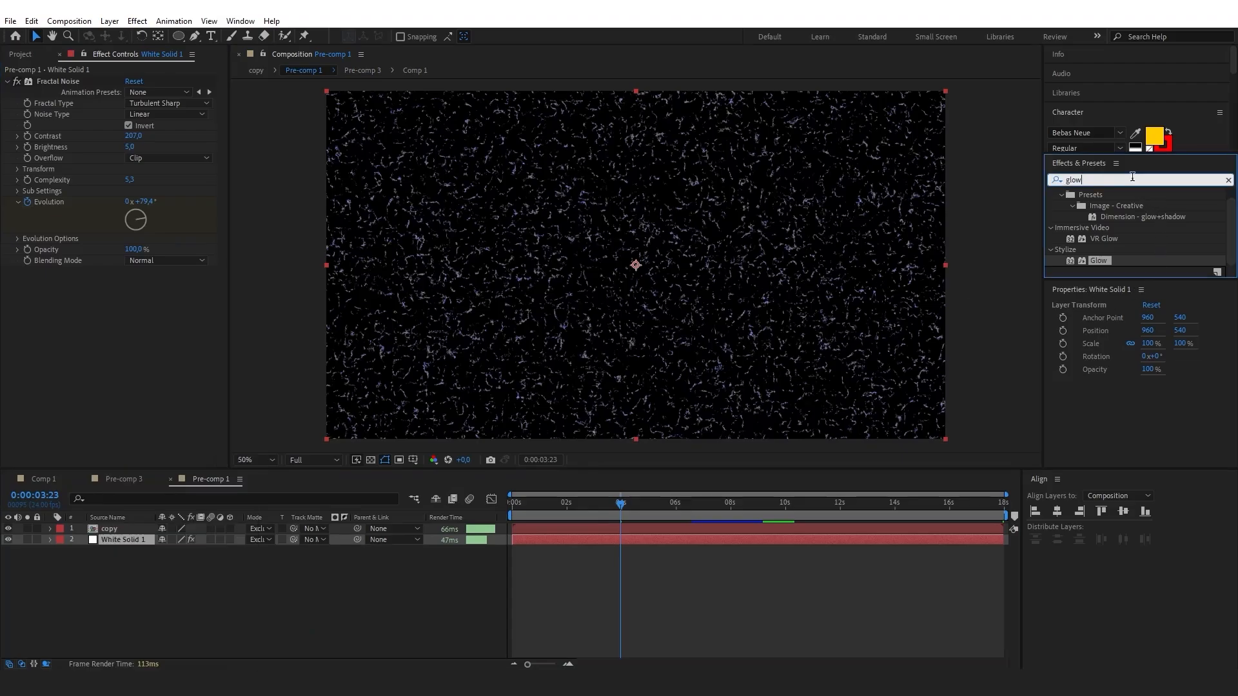
{"action": "type", "text": "poster"}
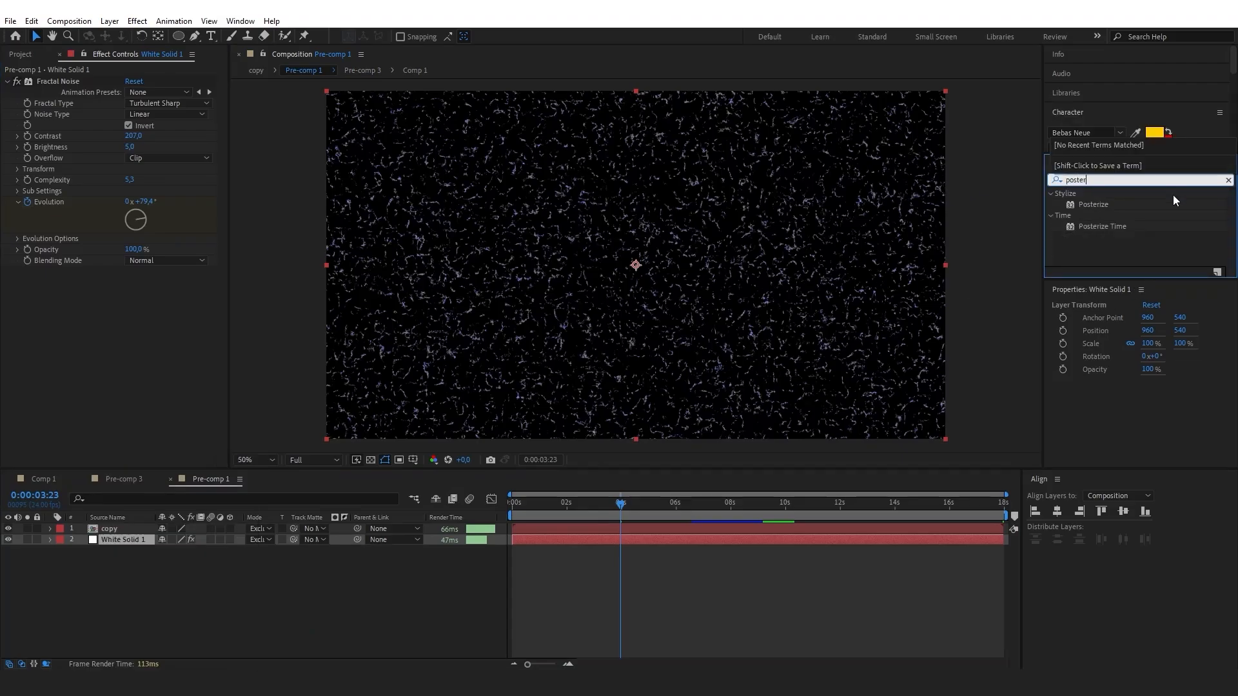
{"action": "left_click_drag", "start_coordinate": [1103, 226], "coordinate": [80, 348]}
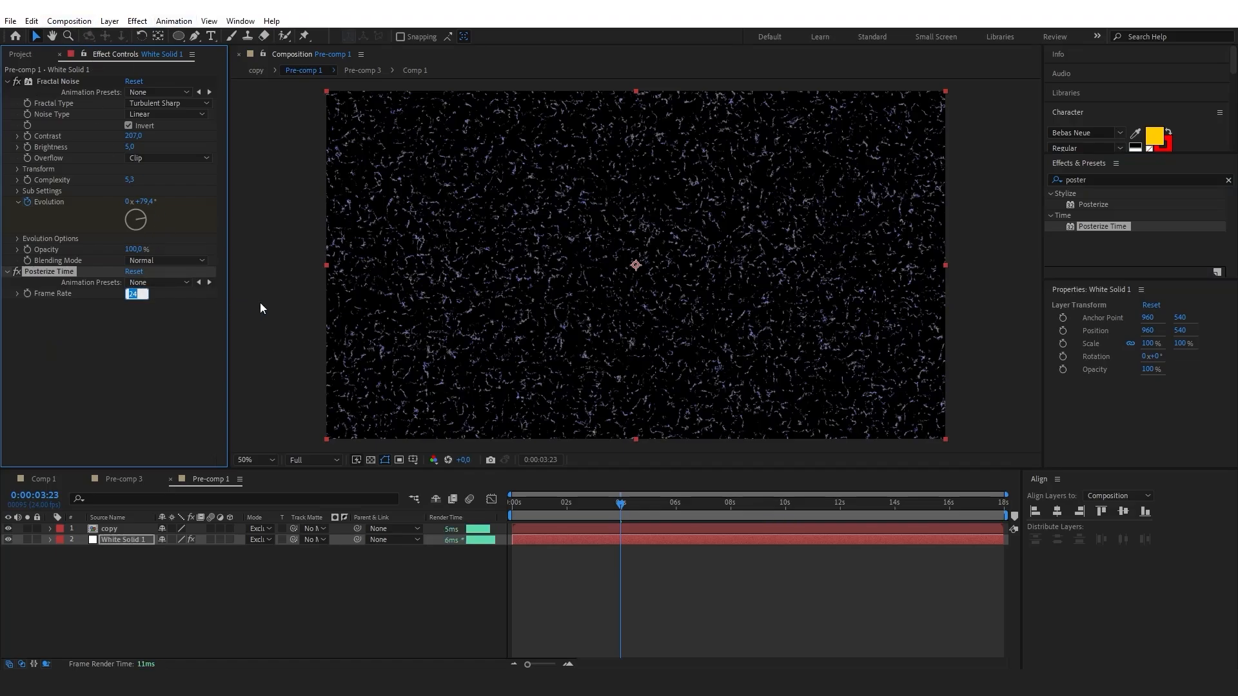
{"action": "type", "text": "16"}
{"action": "key", "text": "Return"}
Copy the Posterize Time effect onto White Solid 1 inside the copy composition.
{"action": "left_click", "coordinate": [65, 274]}
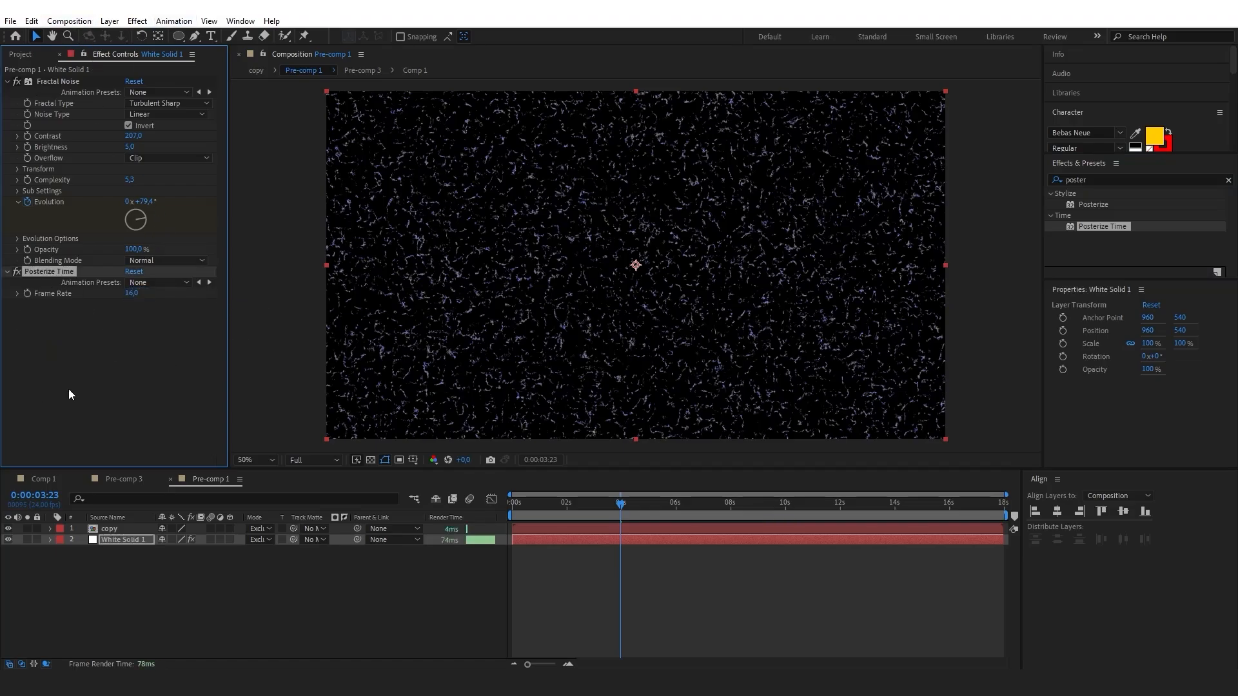
{"action": "left_click", "coordinate": [126, 529]}
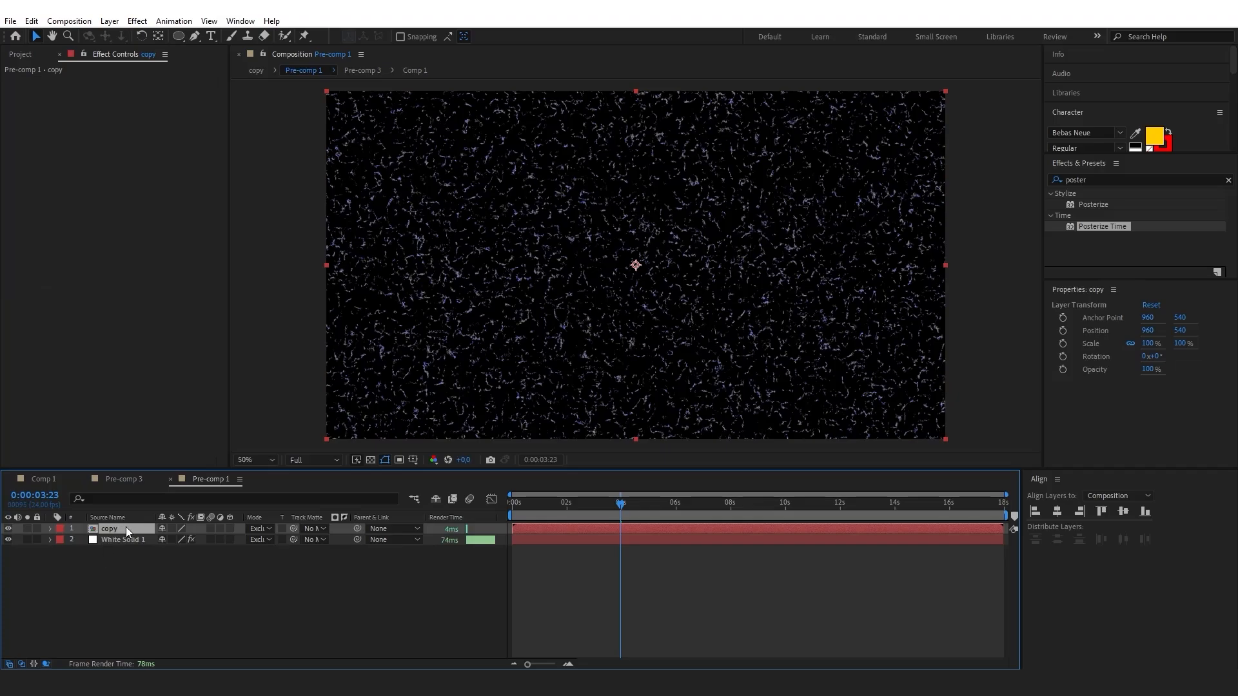
{"action": "double_click", "coordinate": [118, 525]}
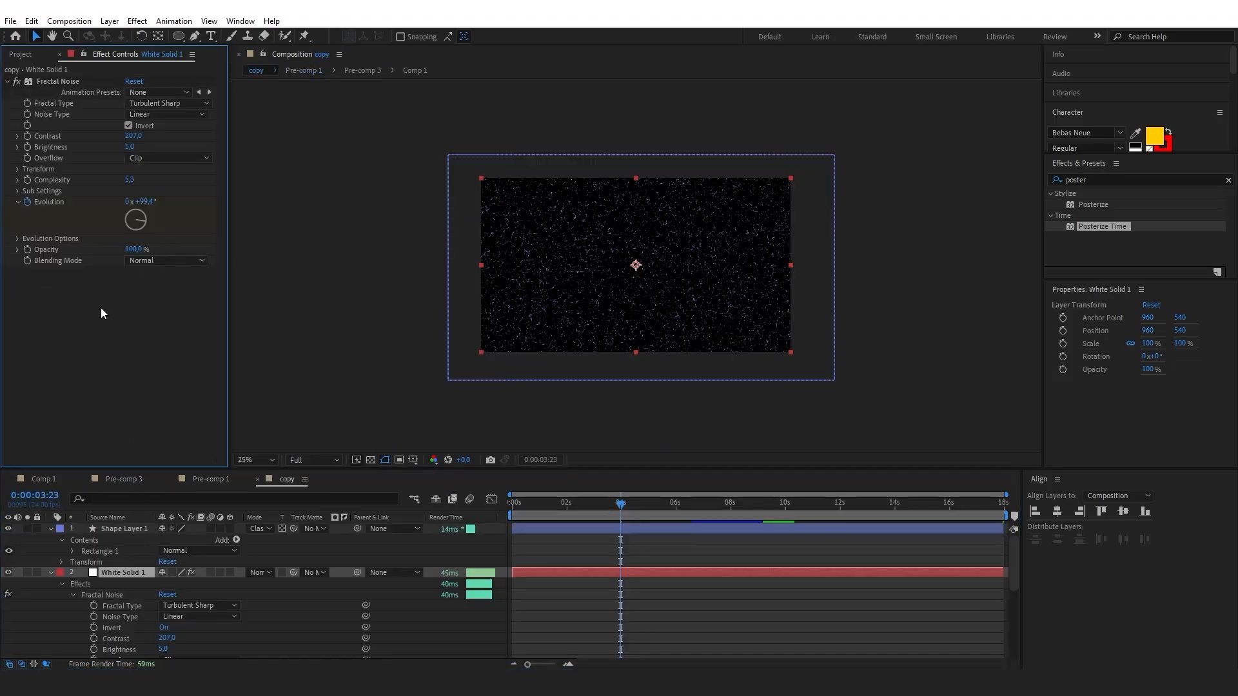
{"action": "key", "text": "ctrl+v"}
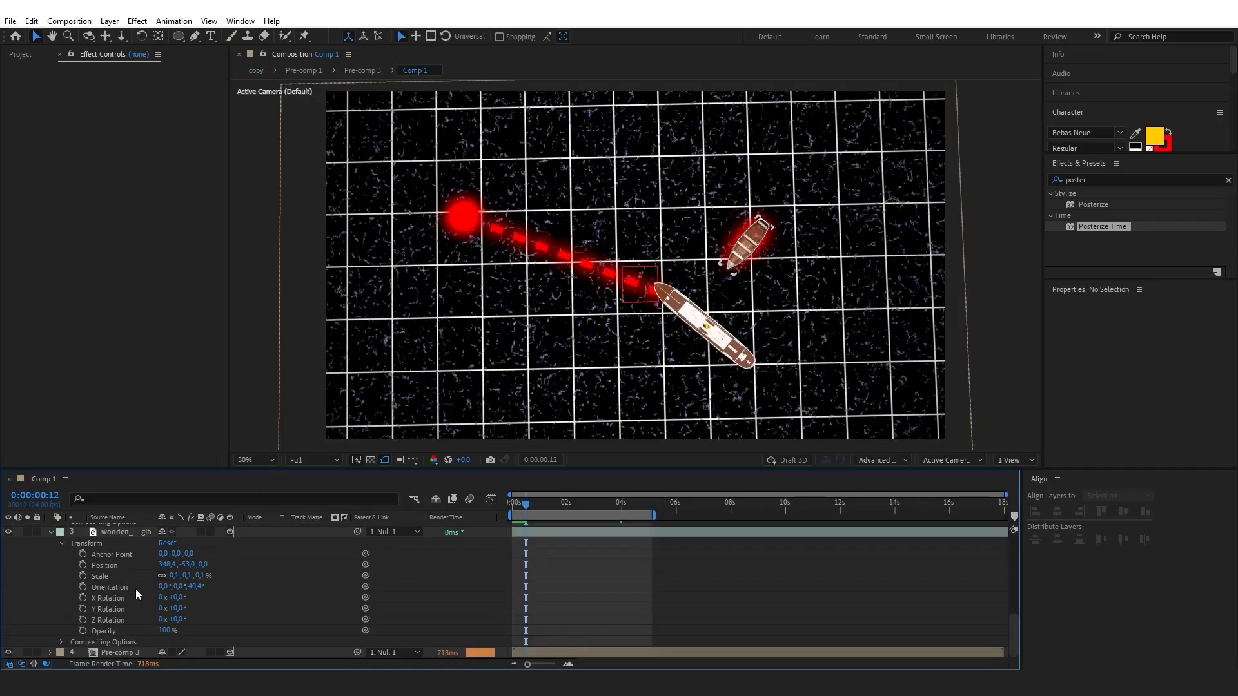
Apply a Glow effect to the Pre-comp 3 layer in Comp 1 with Glow Radius 2 and Glow Intensity 0.3.
{"action": "left_click", "coordinate": [1135, 180]}
{"action": "type", "text": "glow"}
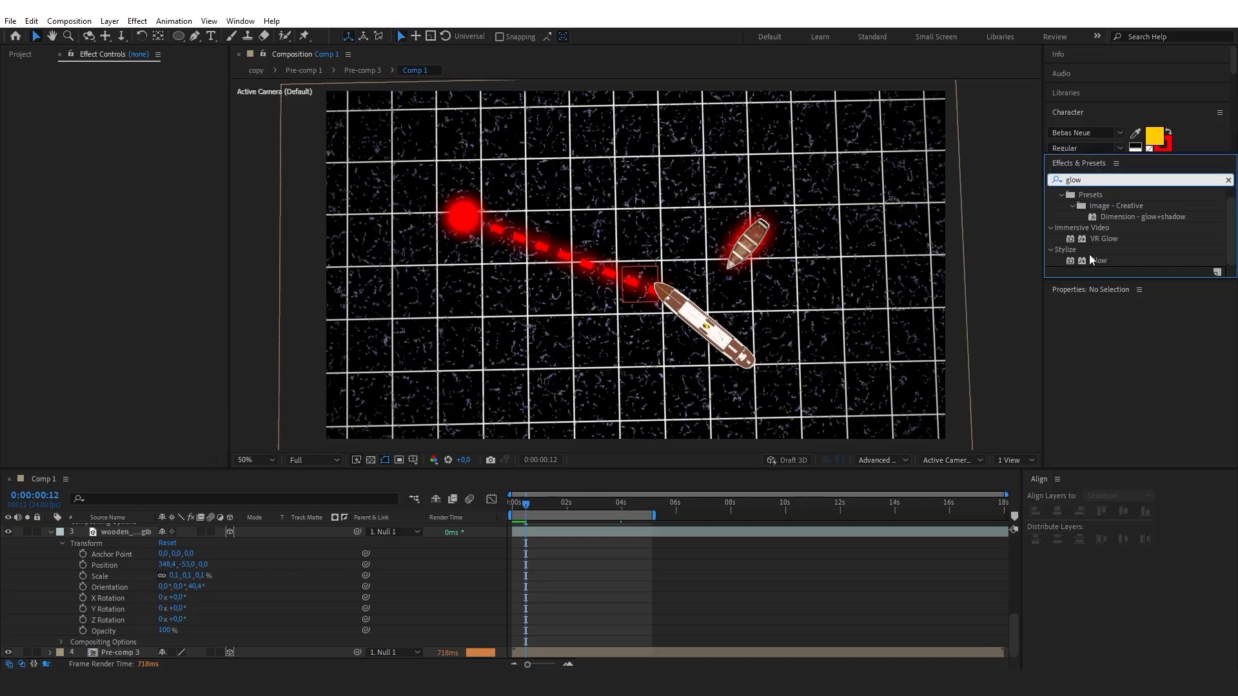
{"action": "left_click_drag", "start_coordinate": [1100, 265], "coordinate": [114, 651]}
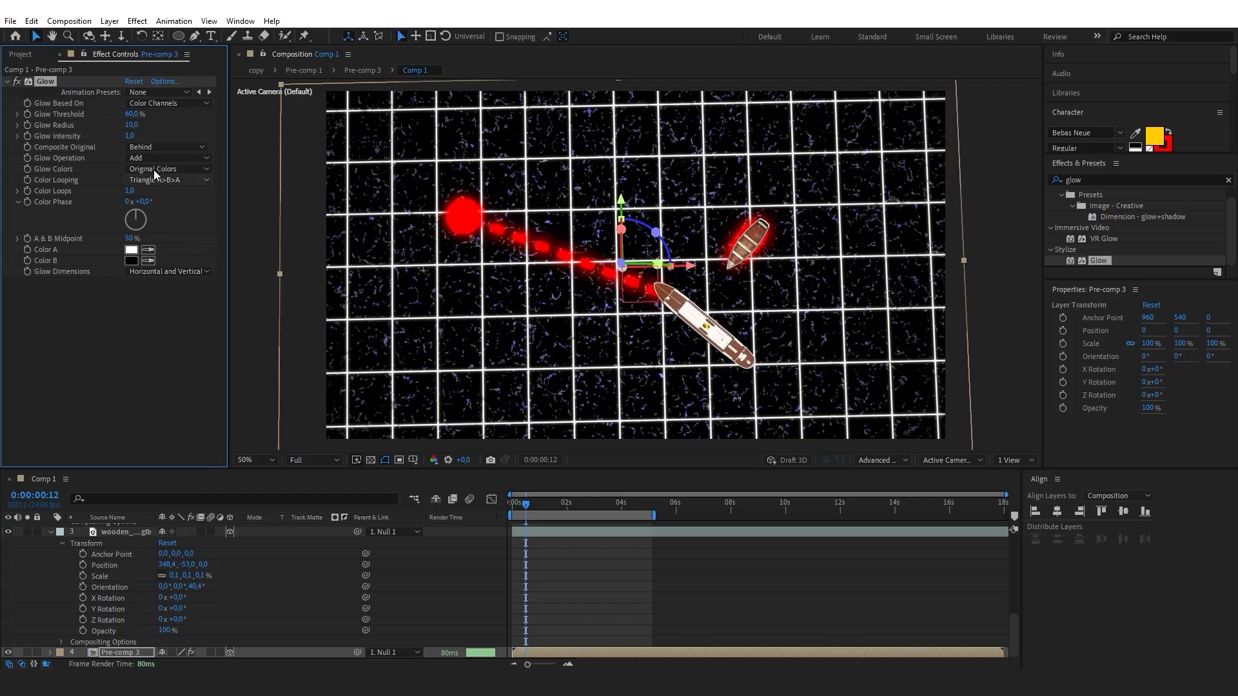
{"action": "left_click_drag", "start_coordinate": [131, 125], "coordinate": [87, 140]}
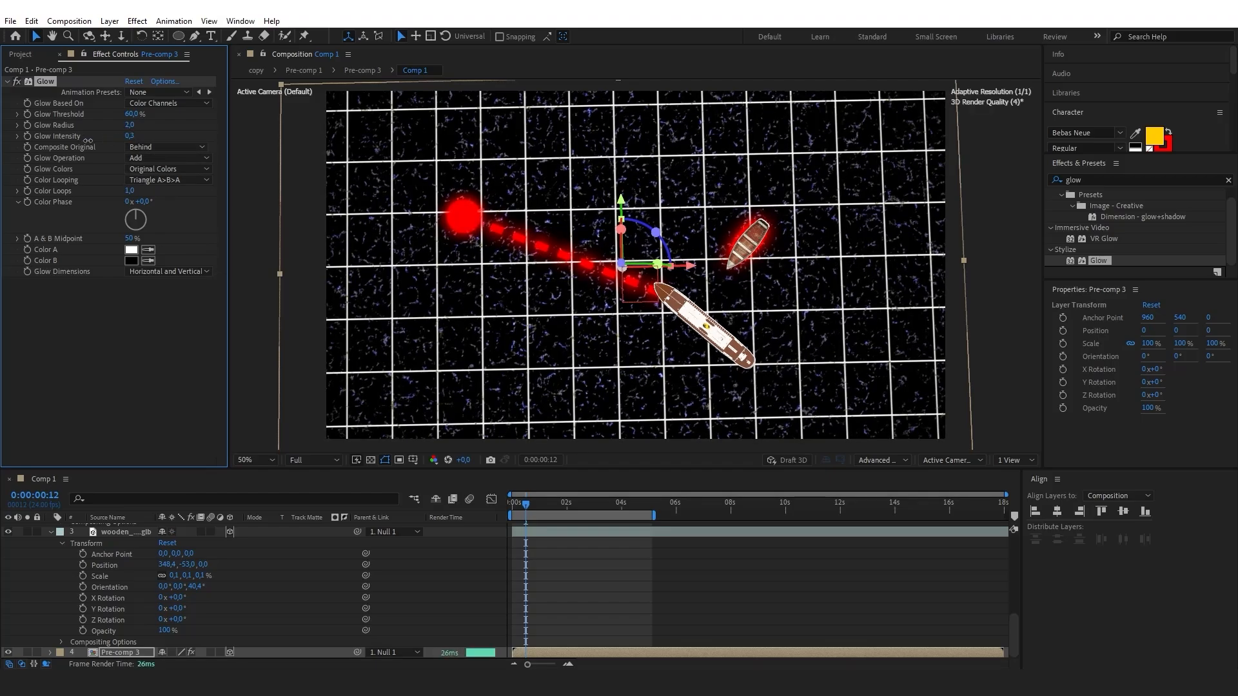
{"action": "left_click", "coordinate": [591, 556]}
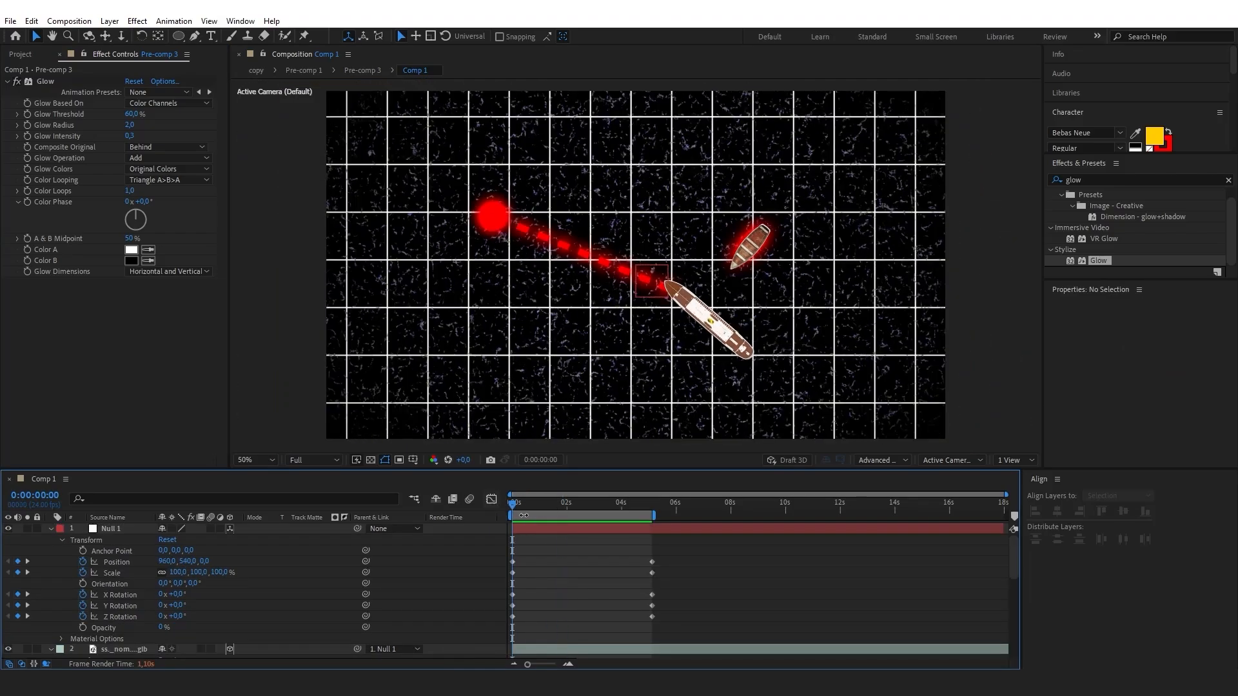
Copy Null 1's keyframes from 0:00:05:03 and paste them at 0 seconds.
{"action": "left_click_drag", "start_coordinate": [654, 583], "coordinate": [664, 620]}
{"action": "key", "text": "ctrl+c"}
{"action": "key", "text": "ctrl+v"}
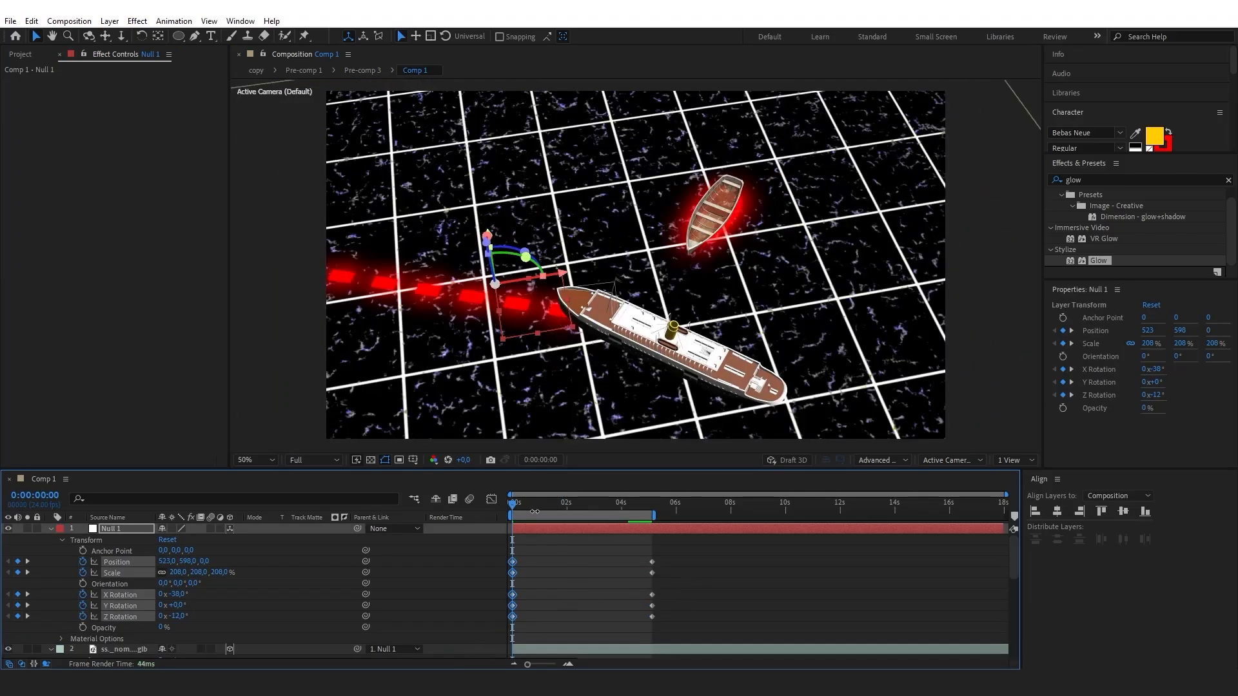
At 0:00:05:03, set Null 1's Z Rotation to 3° and shift its Position to reframe the ship and boat.
{"action": "left_click_drag", "start_coordinate": [533, 498], "coordinate": [651, 501]}
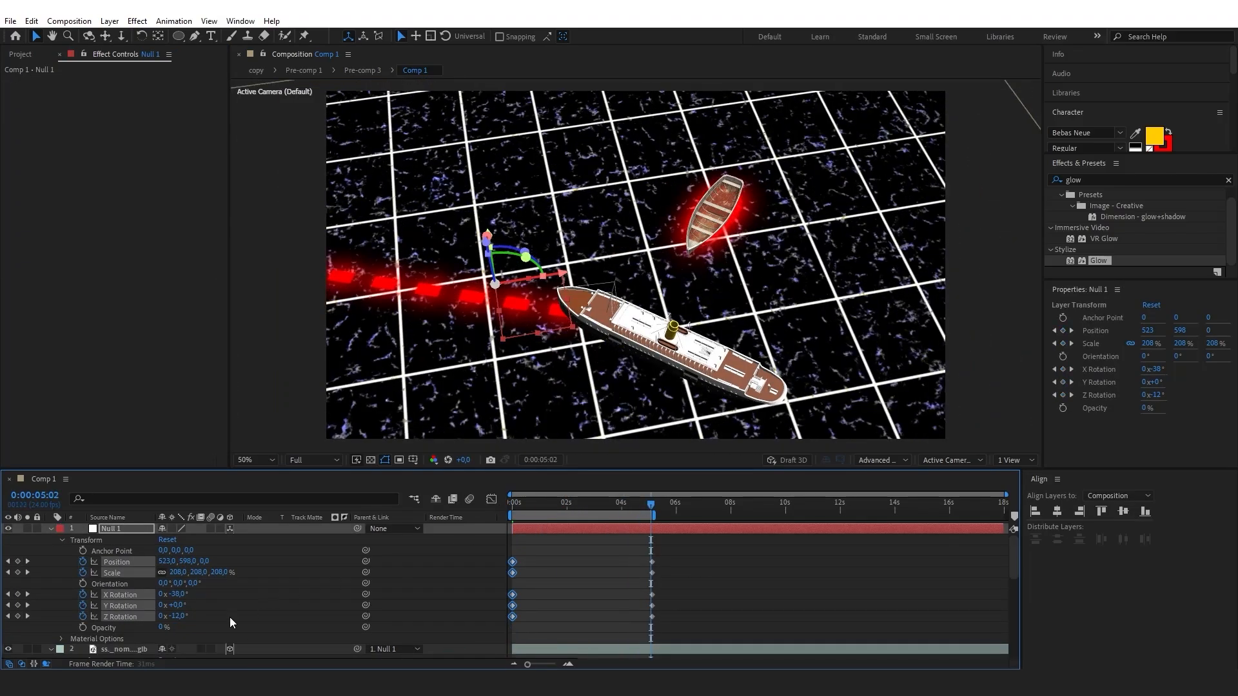
{"action": "left_click", "coordinate": [27, 573]}
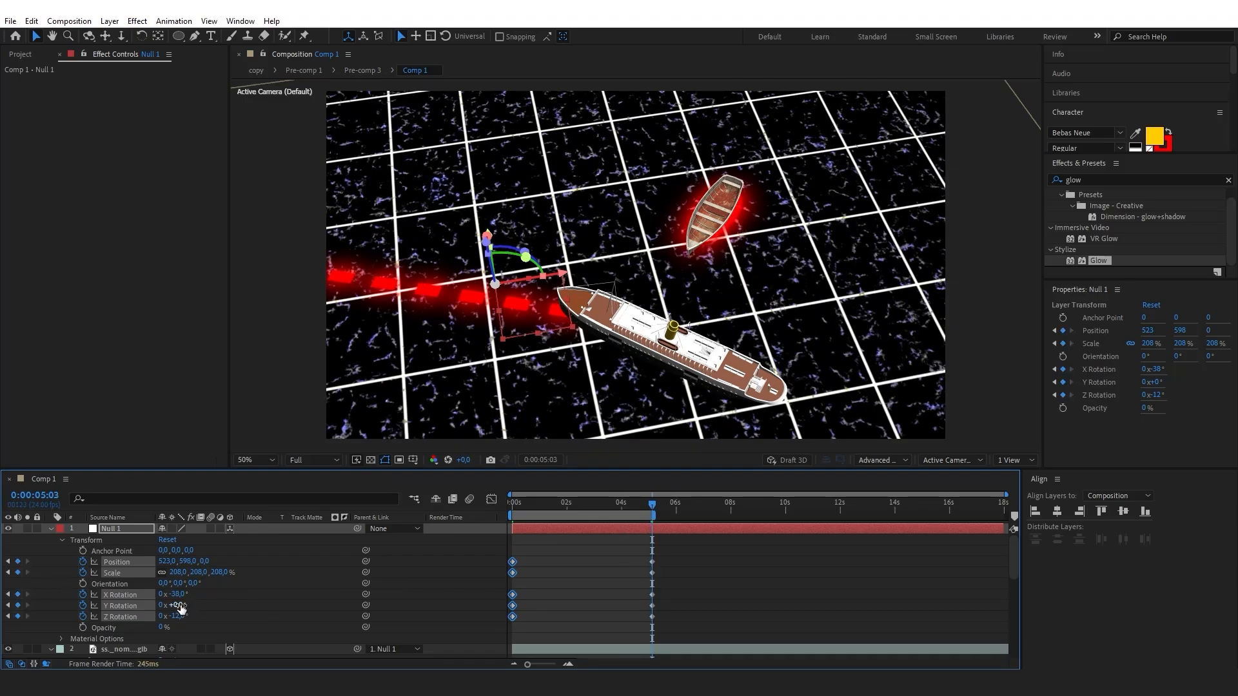
{"action": "left_click_drag", "start_coordinate": [180, 617], "coordinate": [193, 617]}
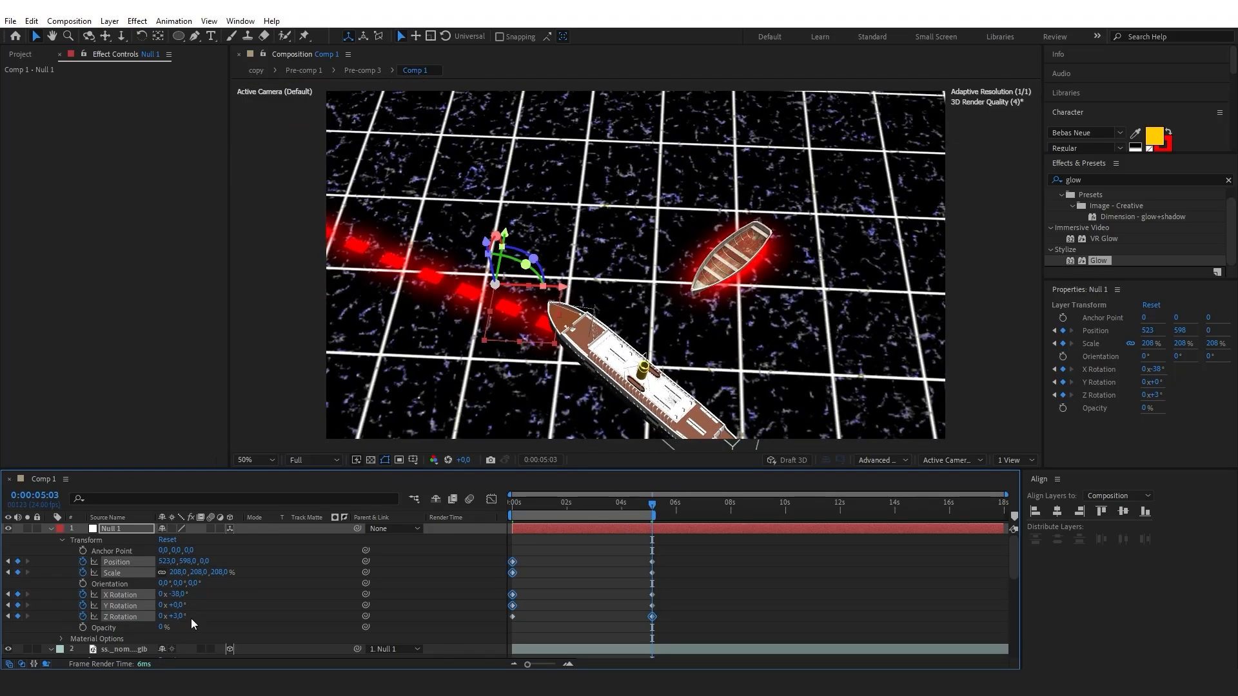
{"action": "left_click_drag", "start_coordinate": [188, 561], "coordinate": [126, 564]}
{"action": "scroll", "coordinate": [609, 527], "scroll_direction": "down", "scroll_amount": 2}
{"action": "left_click", "coordinate": [610, 548]}
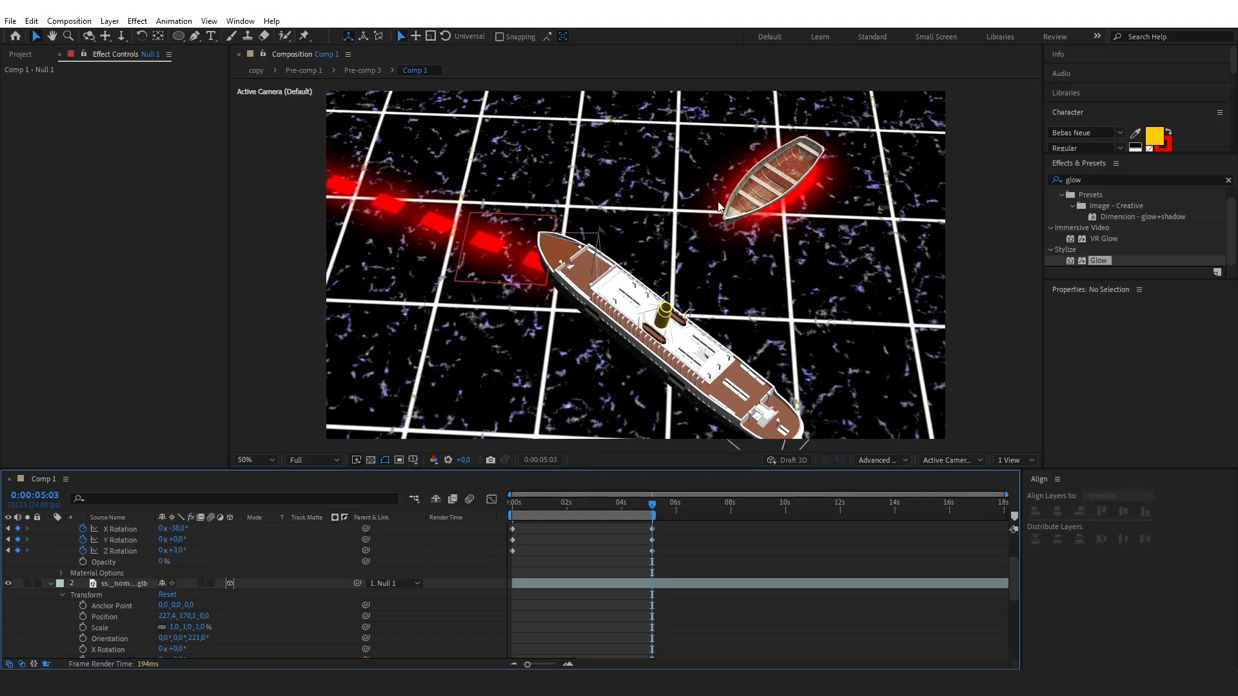
In Pre-comp 3, start animating layer 1's Opacity with a 0% keyframe at 0:00:00:08.
{"action": "scroll", "coordinate": [193, 588], "scroll_direction": "down", "scroll_amount": 2}
{"action": "double_click", "coordinate": [118, 648]}
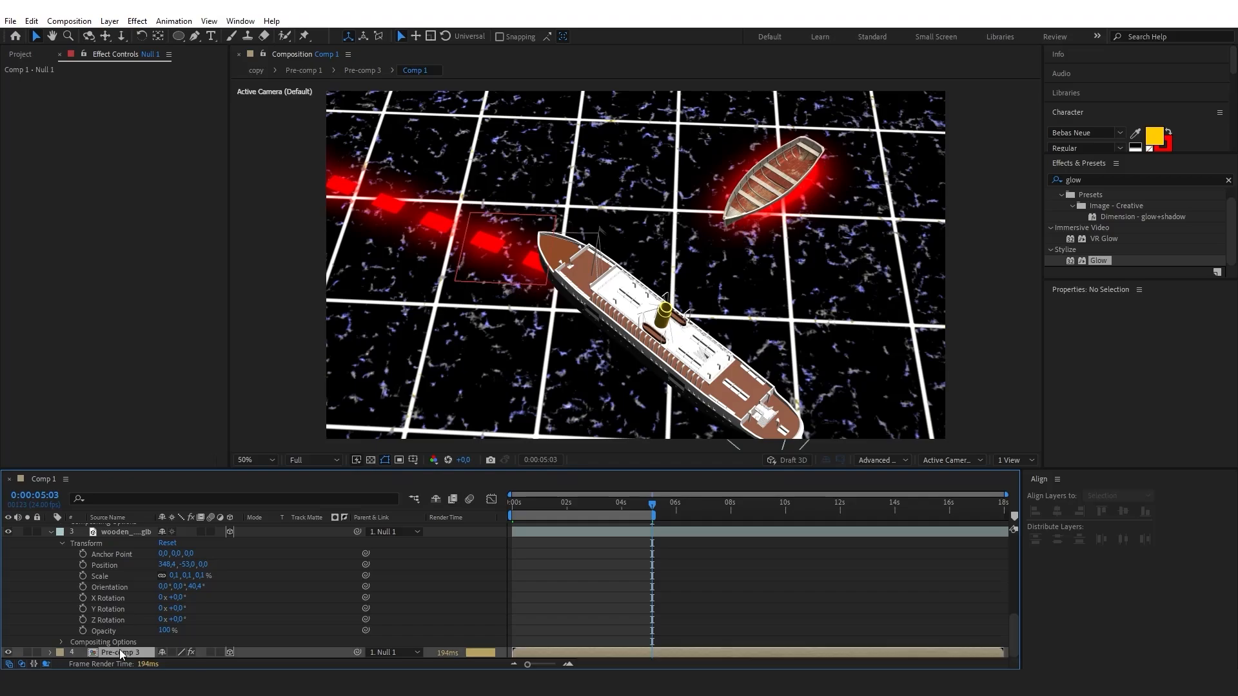
{"action": "left_click", "coordinate": [506, 503]}
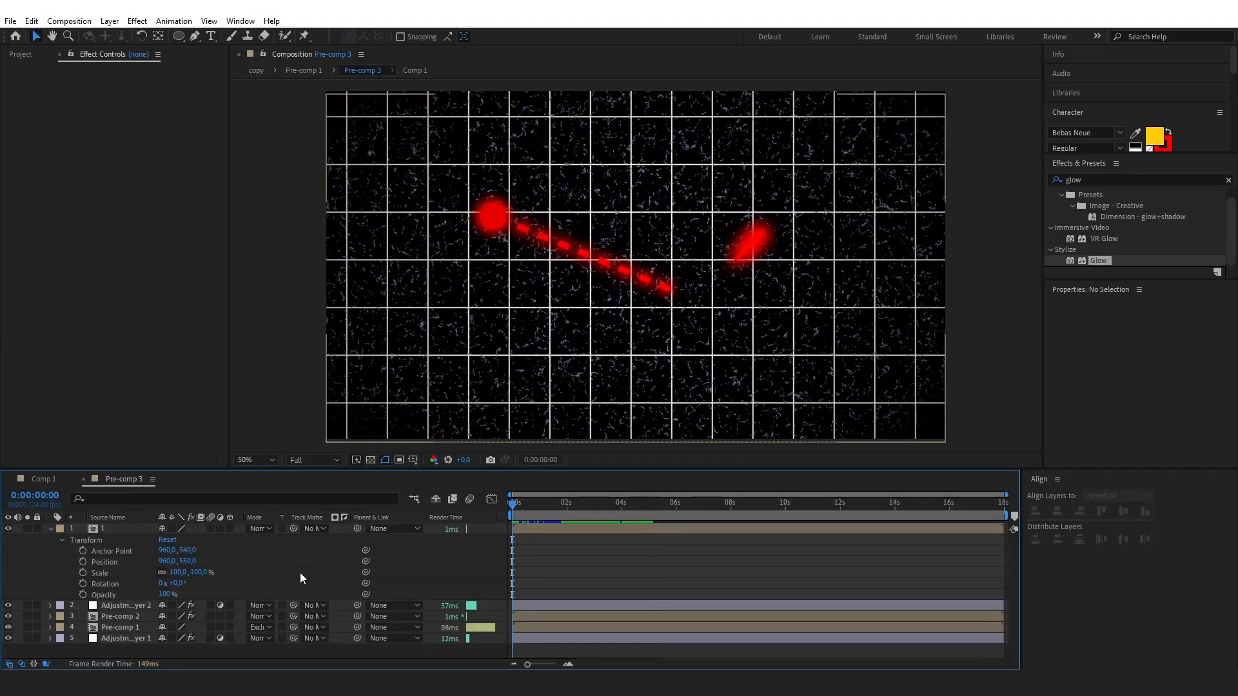
{"action": "left_click", "coordinate": [133, 529]}
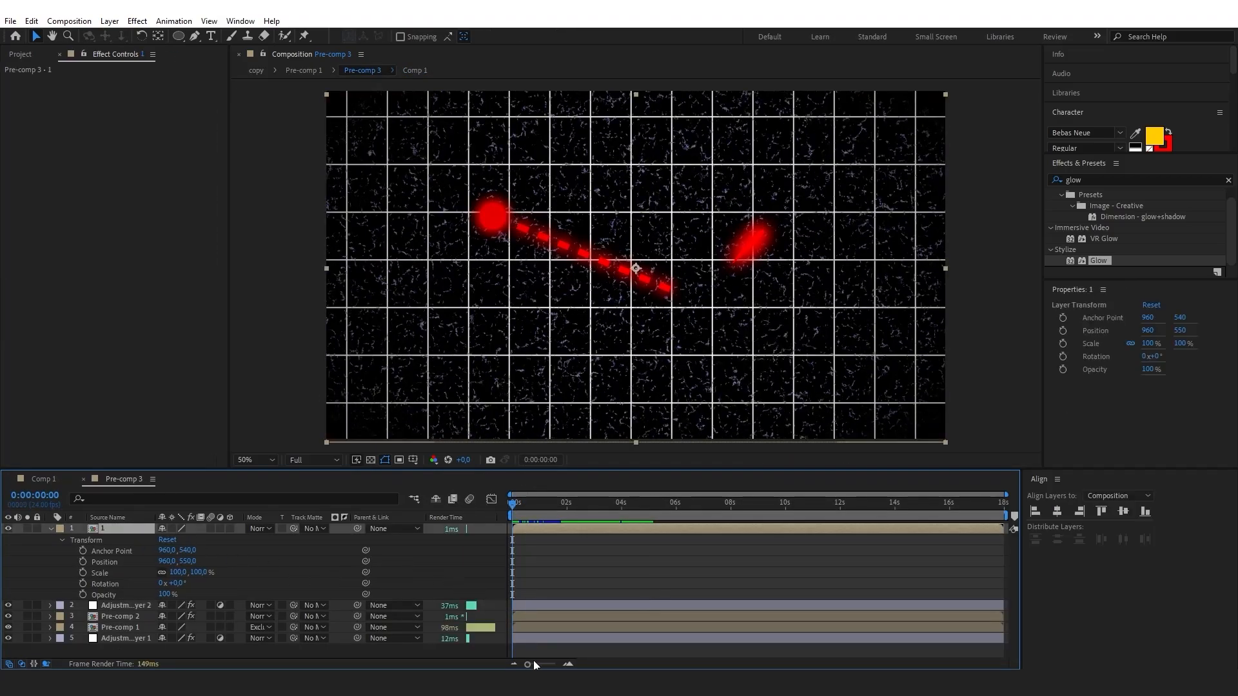
{"action": "left_click_drag", "start_coordinate": [532, 664], "coordinate": [546, 664]}
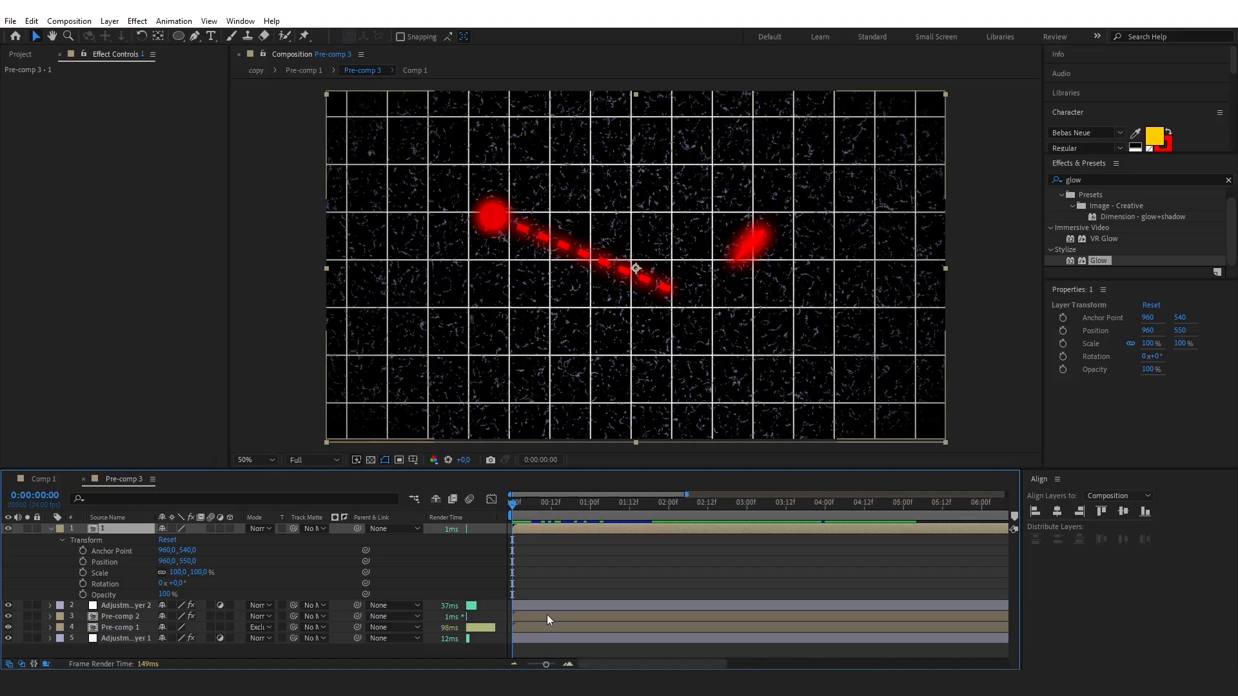
{"action": "left_click", "coordinate": [538, 502]}
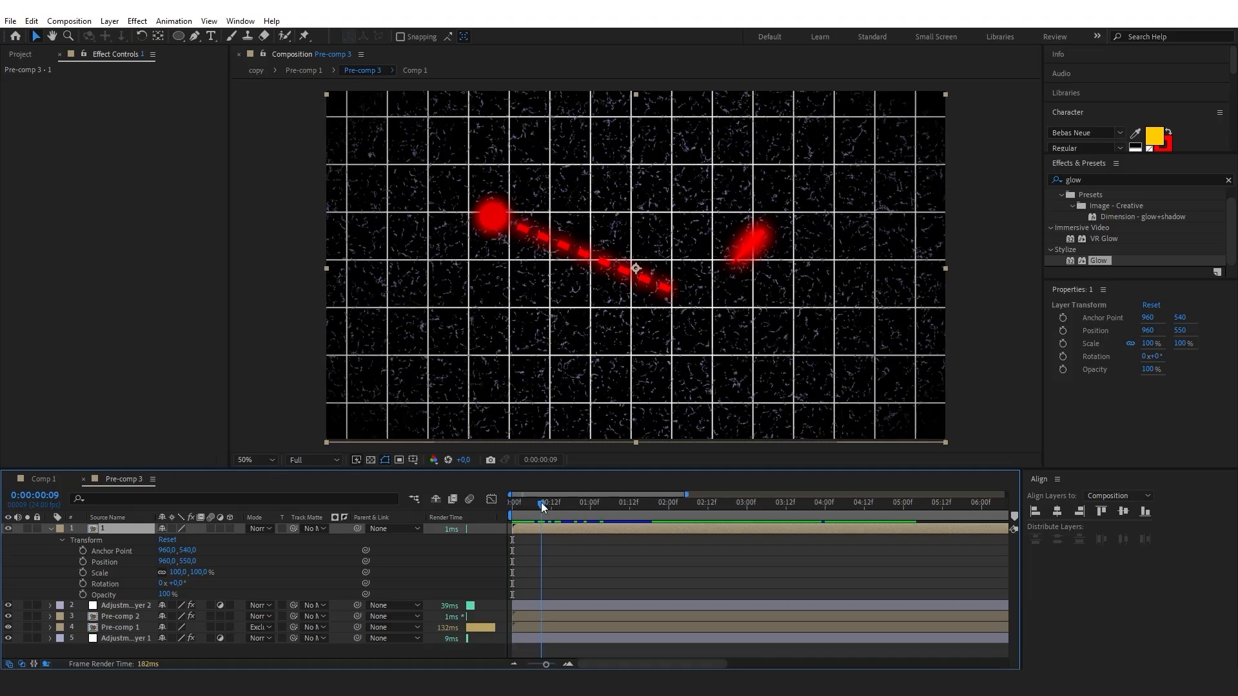
{"action": "left_click", "coordinate": [83, 594]}
{"action": "left_click_drag", "start_coordinate": [160, 595], "coordinate": [98, 594]}
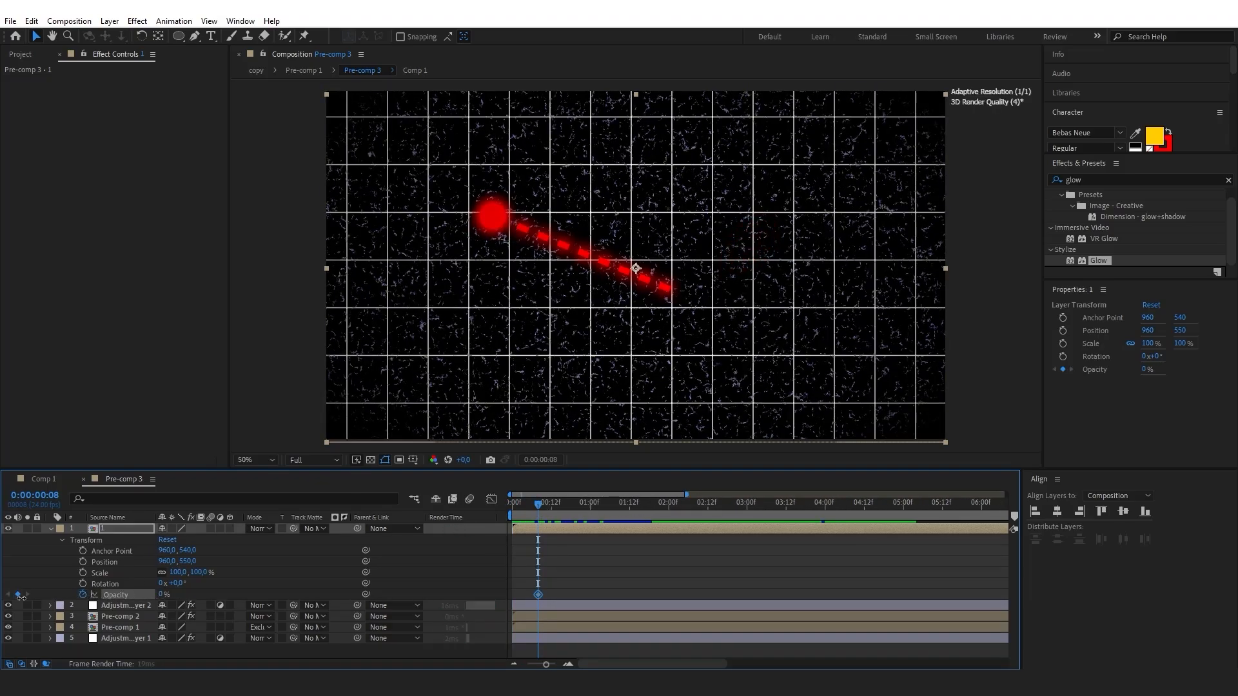
Set layer 1's Opacity to 100% at 0:00:00:18 and apply Easy Ease to both Opacity keyframes.
{"action": "left_click", "coordinate": [571, 507]}
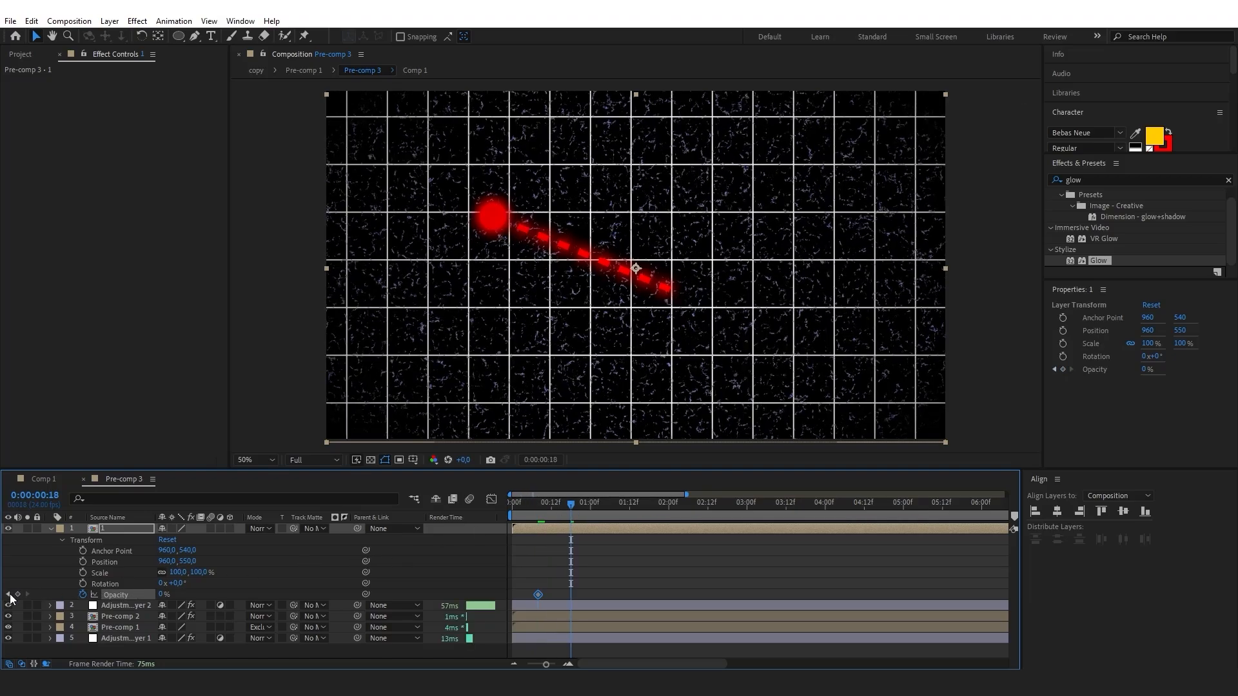
{"action": "left_click_drag", "start_coordinate": [163, 595], "coordinate": [439, 578]}
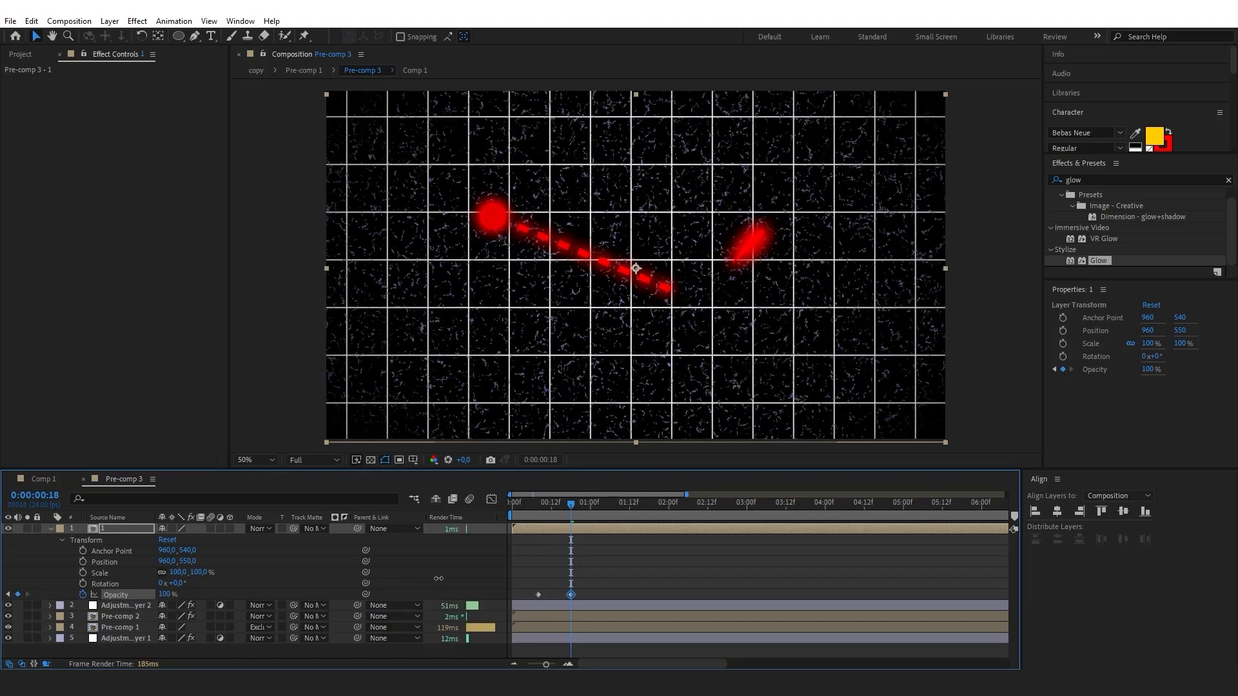
{"action": "left_click_drag", "start_coordinate": [709, 545], "coordinate": [512, 597]}
{"action": "key", "text": "F9"}
Add an Opacity keyframe of 65% to layer 1 at 0:00:02:00.
{"action": "left_click_drag", "start_coordinate": [571, 507], "coordinate": [670, 514]}
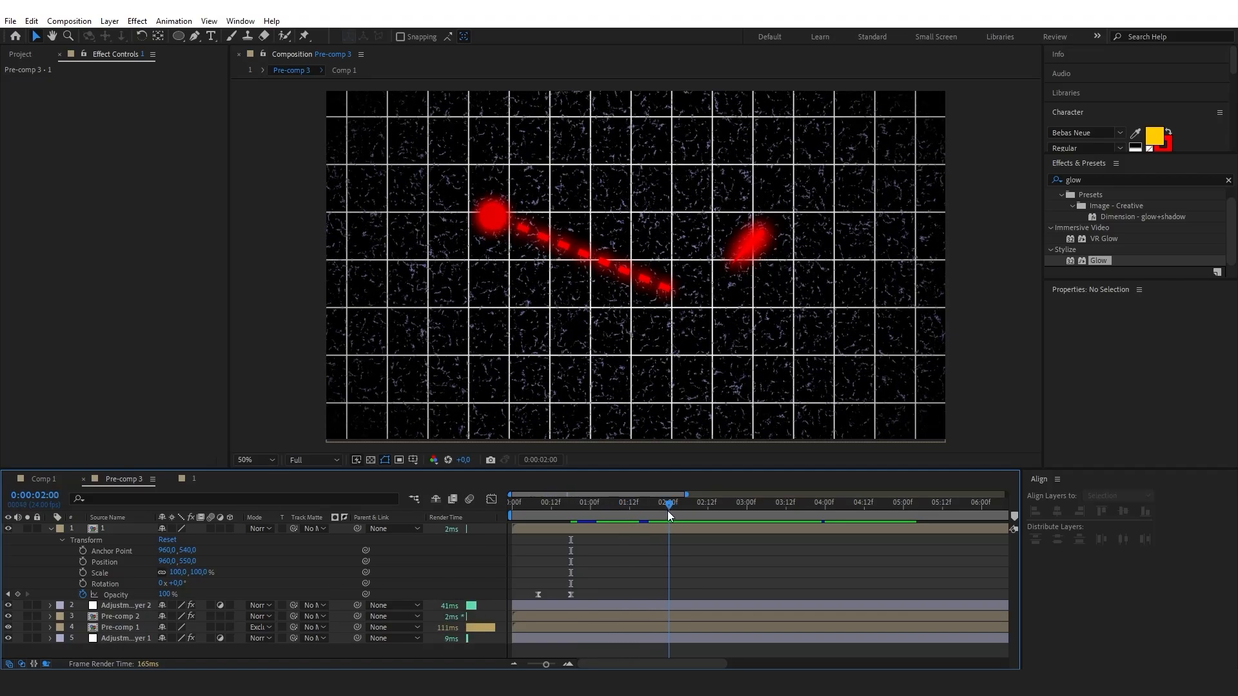
{"action": "left_click", "coordinate": [17, 594]}
{"action": "left_click", "coordinate": [178, 599]}
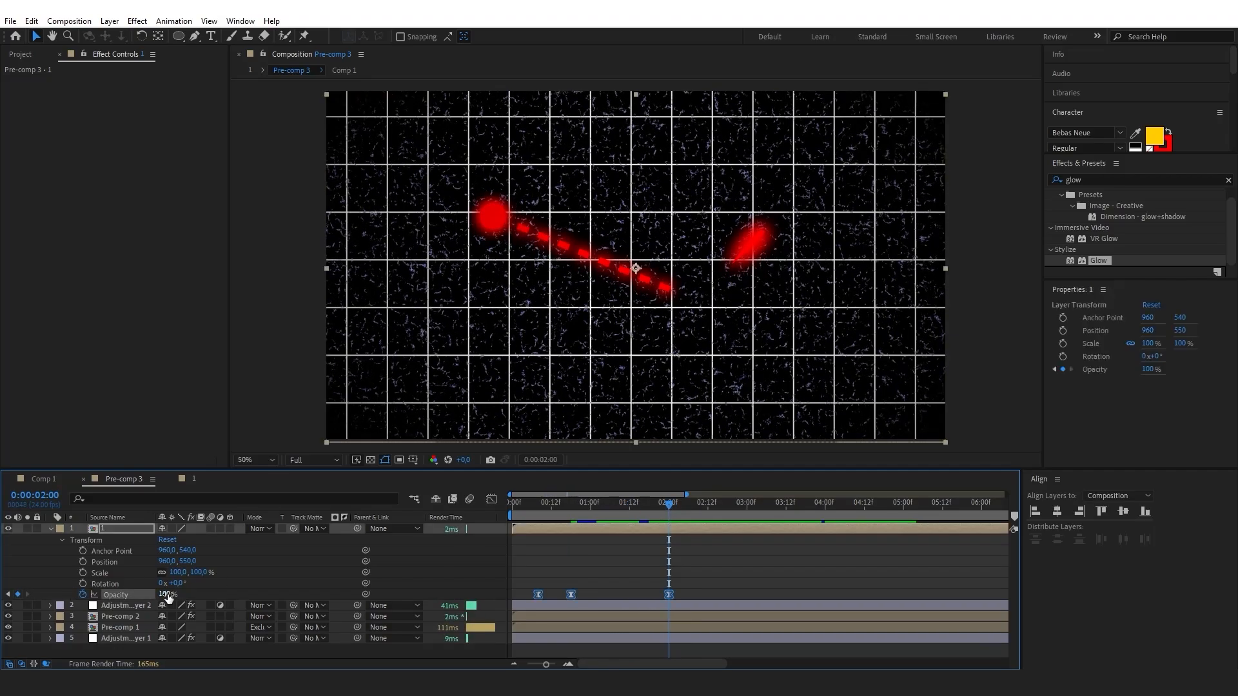
{"action": "left_click_drag", "start_coordinate": [172, 596], "coordinate": [143, 591]}
{"action": "left_click", "coordinate": [715, 553]}
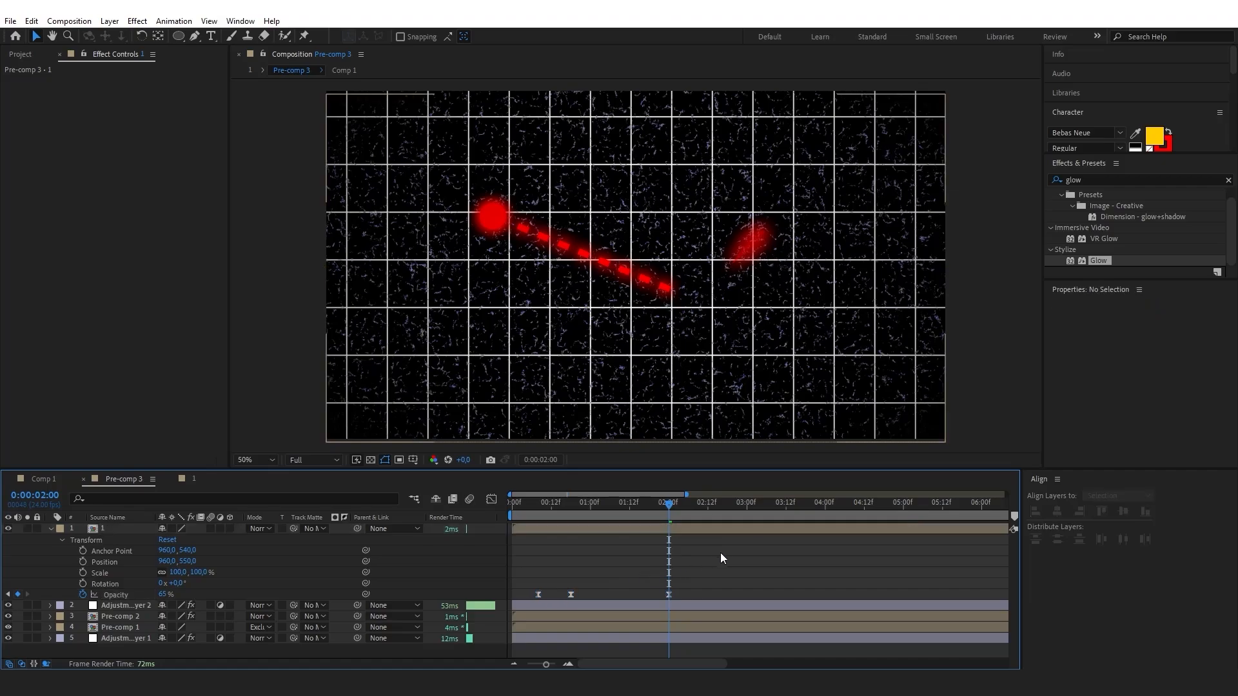
Copy layer 1's 100% Opacity keyframe to just before 4 seconds and its first keyframe to 0:00:04:03 for a fade-out.
{"action": "left_click_drag", "start_coordinate": [702, 553], "coordinate": [652, 574]}
{"action": "left_click", "coordinate": [571, 595]}
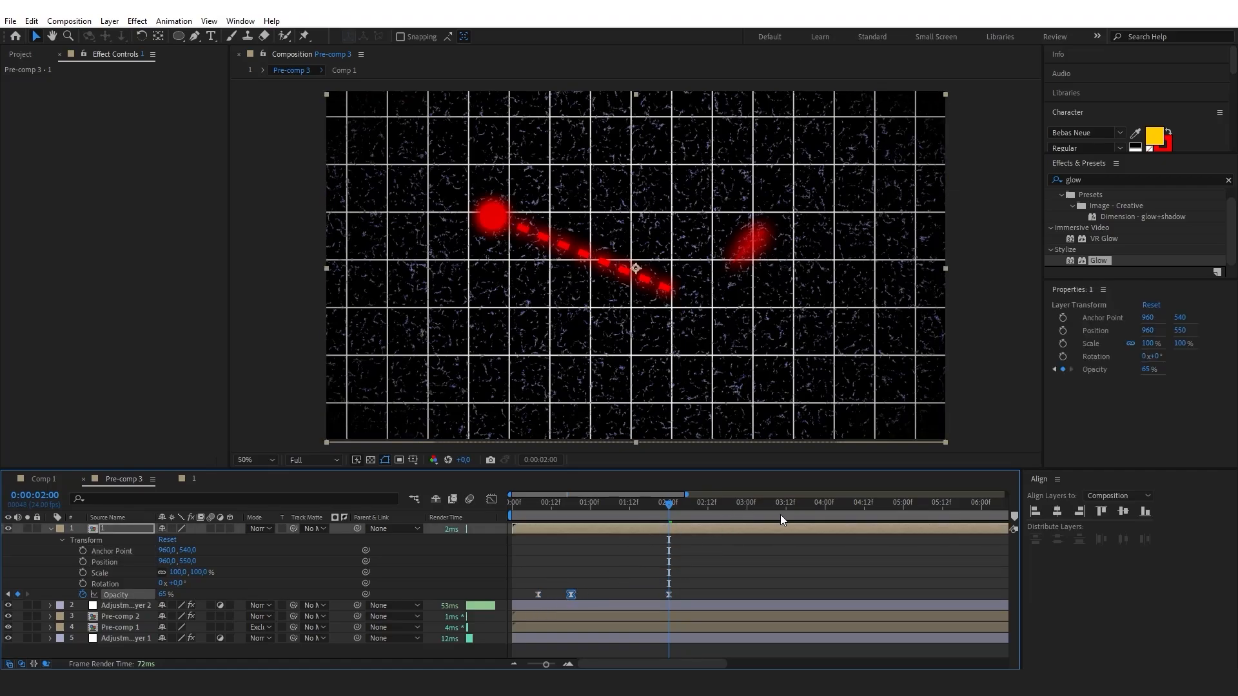
{"action": "left_click_drag", "start_coordinate": [784, 512], "coordinate": [812, 509]}
{"action": "key", "text": "ctrl+v"}
{"action": "left_click_drag", "start_coordinate": [529, 586], "coordinate": [544, 594]}
{"action": "key", "text": "ctrl+c"}
{"action": "left_click_drag", "start_coordinate": [813, 508], "coordinate": [833, 511]}
{"action": "key", "text": "ctrl+v"}
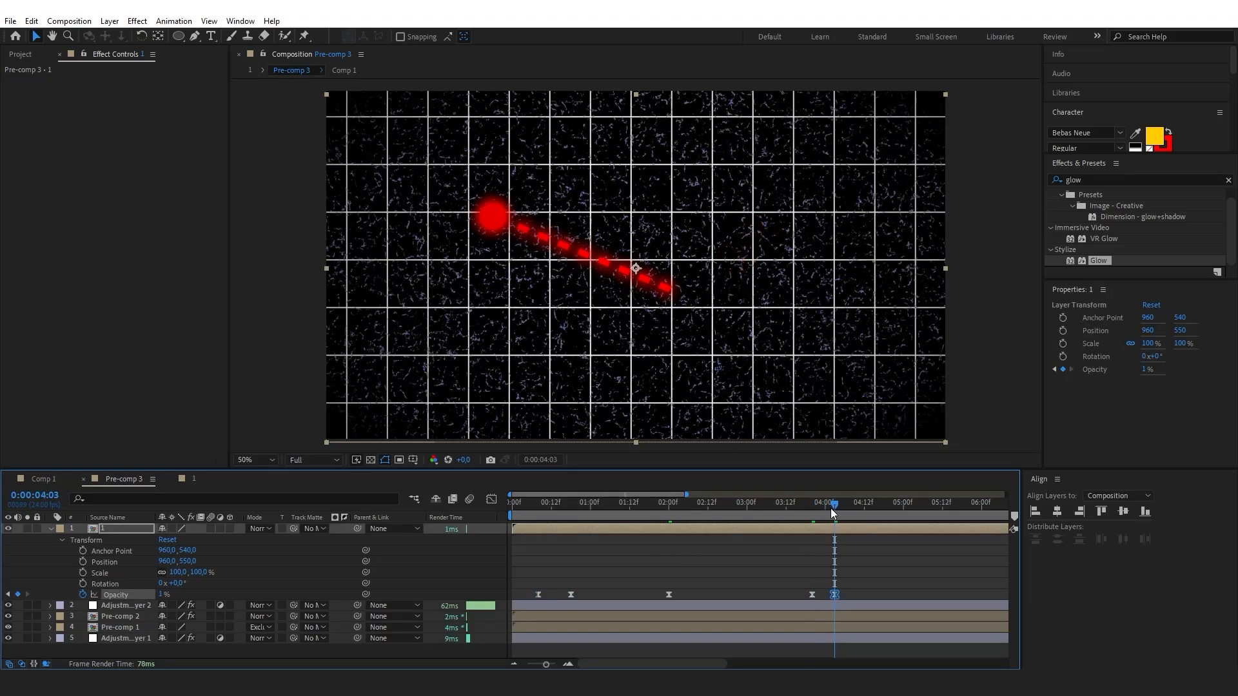
Preview the marker's fade and move the 65% Opacity keyframe to 0:00:01:06.
{"action": "key", "text": "space"}
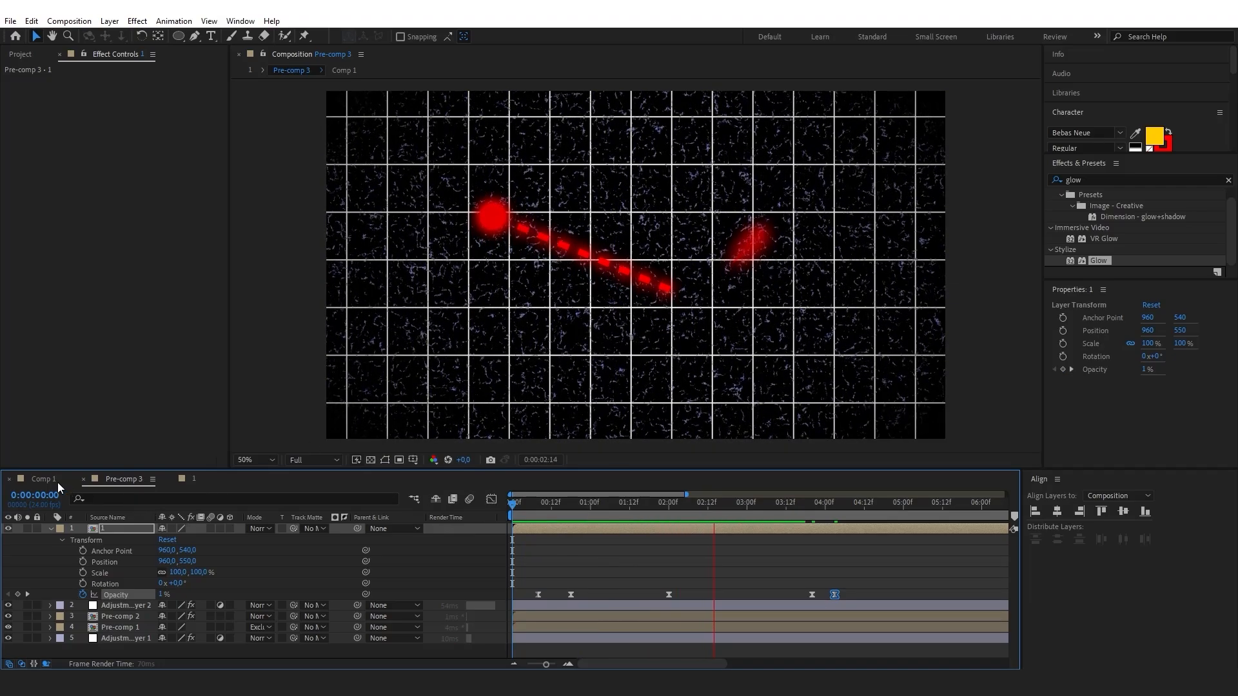
{"action": "key", "text": "space"}
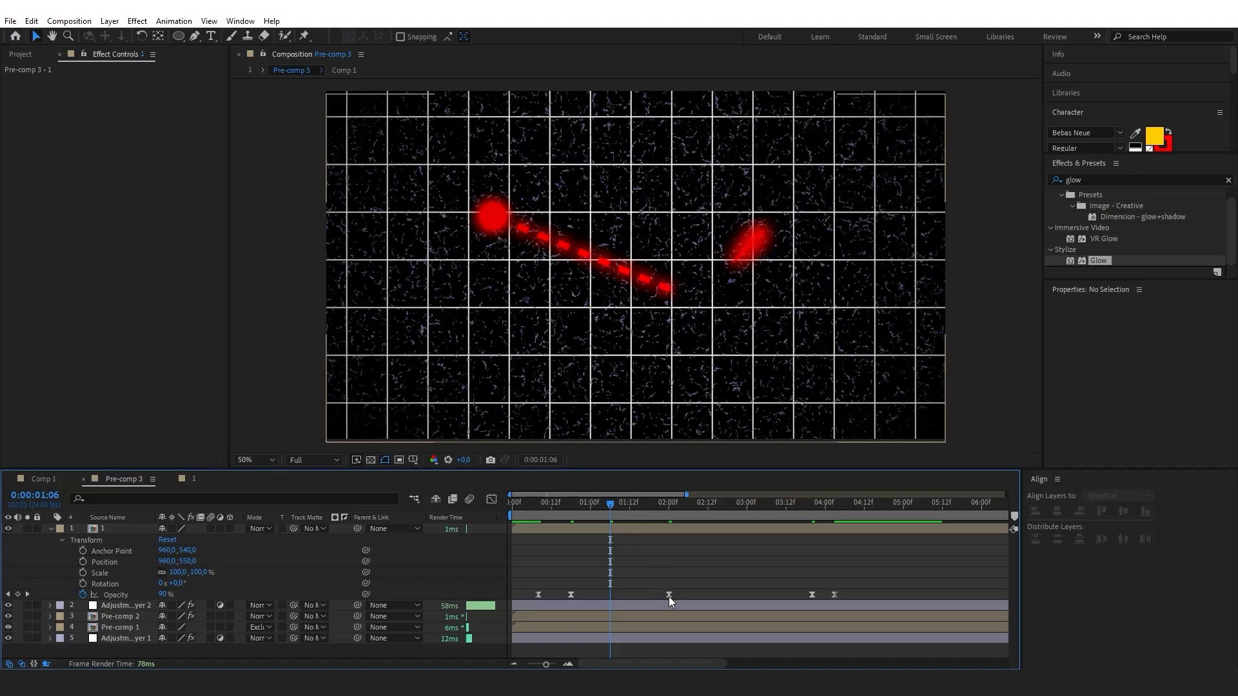
{"action": "left_click_drag", "start_coordinate": [669, 594], "coordinate": [610, 594]}
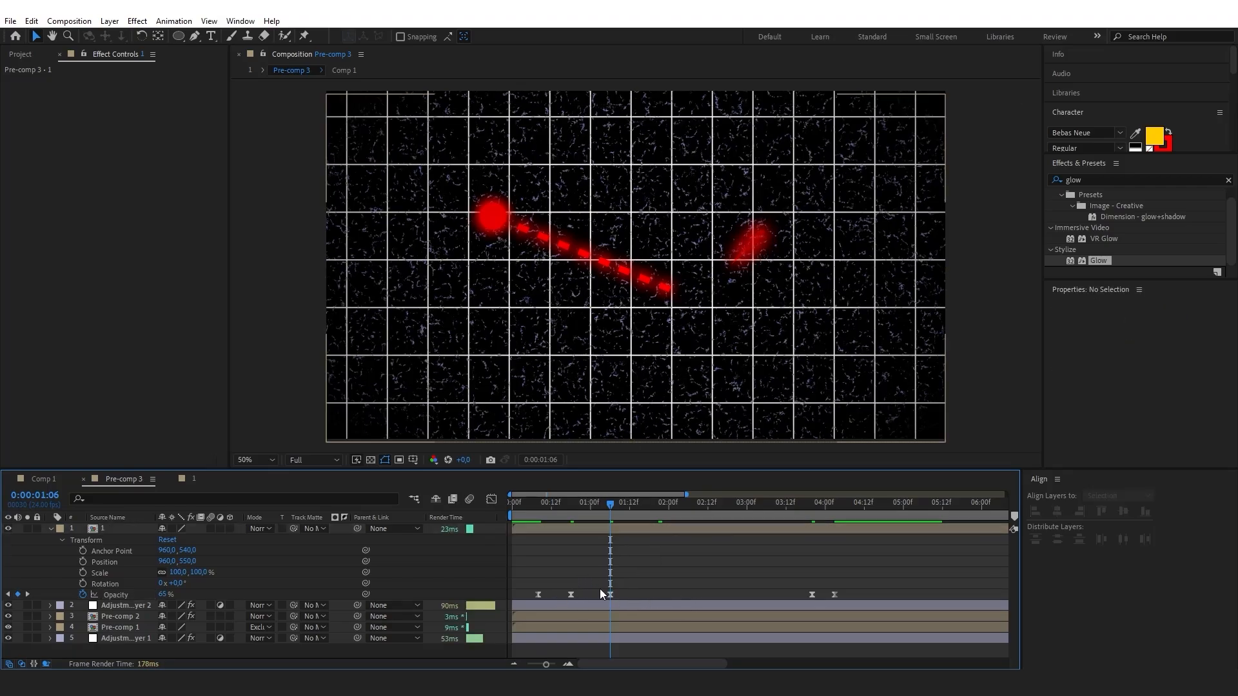
Copy the 100% and 65% Opacity keyframe pair and paste it at 0:00:01:22 and 0:00:02:22 for a pulsing glow.
{"action": "left_click_drag", "start_coordinate": [558, 586], "coordinate": [617, 599]}
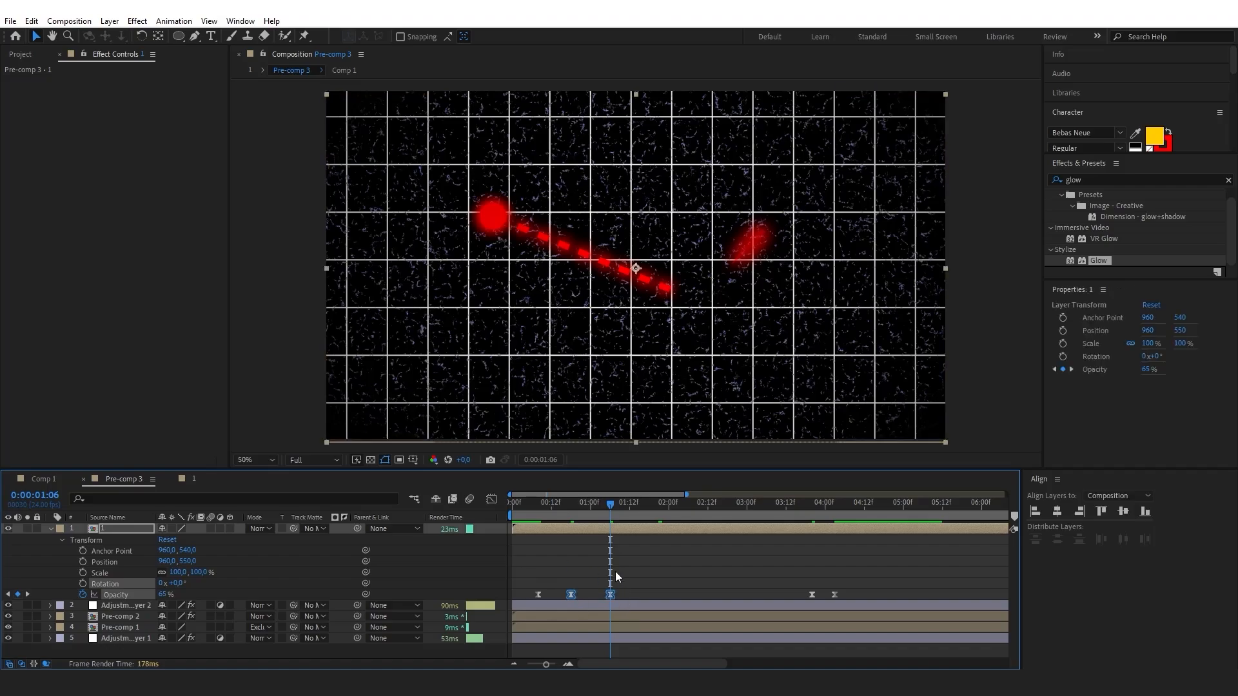
{"action": "key", "text": "ctrl+c"}
{"action": "left_click", "coordinate": [662, 502]}
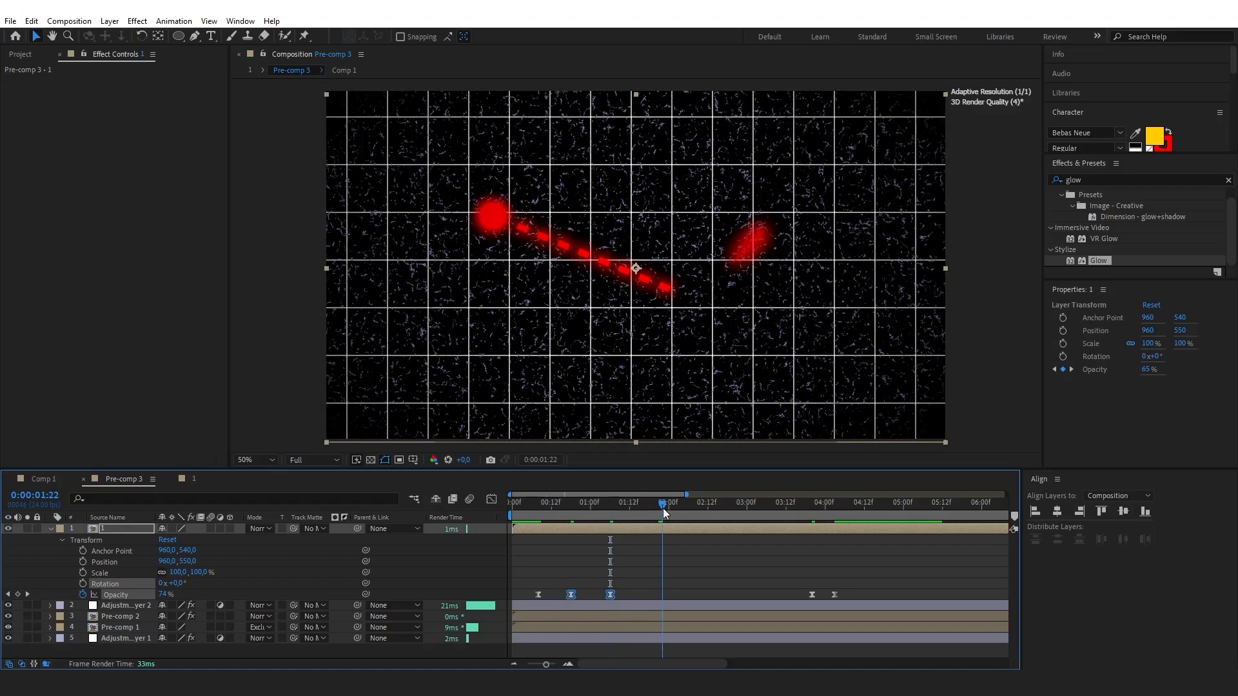
{"action": "key", "text": "ctrl+v"}
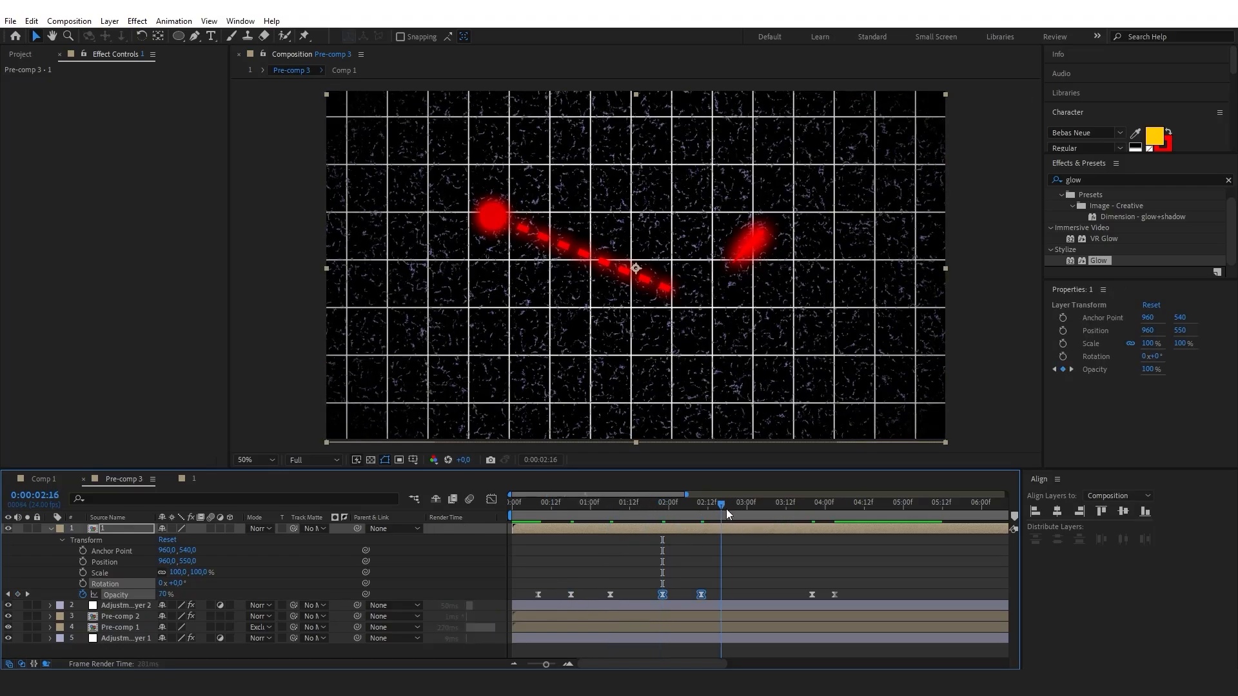
{"action": "left_click", "coordinate": [740, 512]}
{"action": "key", "text": "ctrl+v"}
{"action": "left_click", "coordinate": [801, 546]}
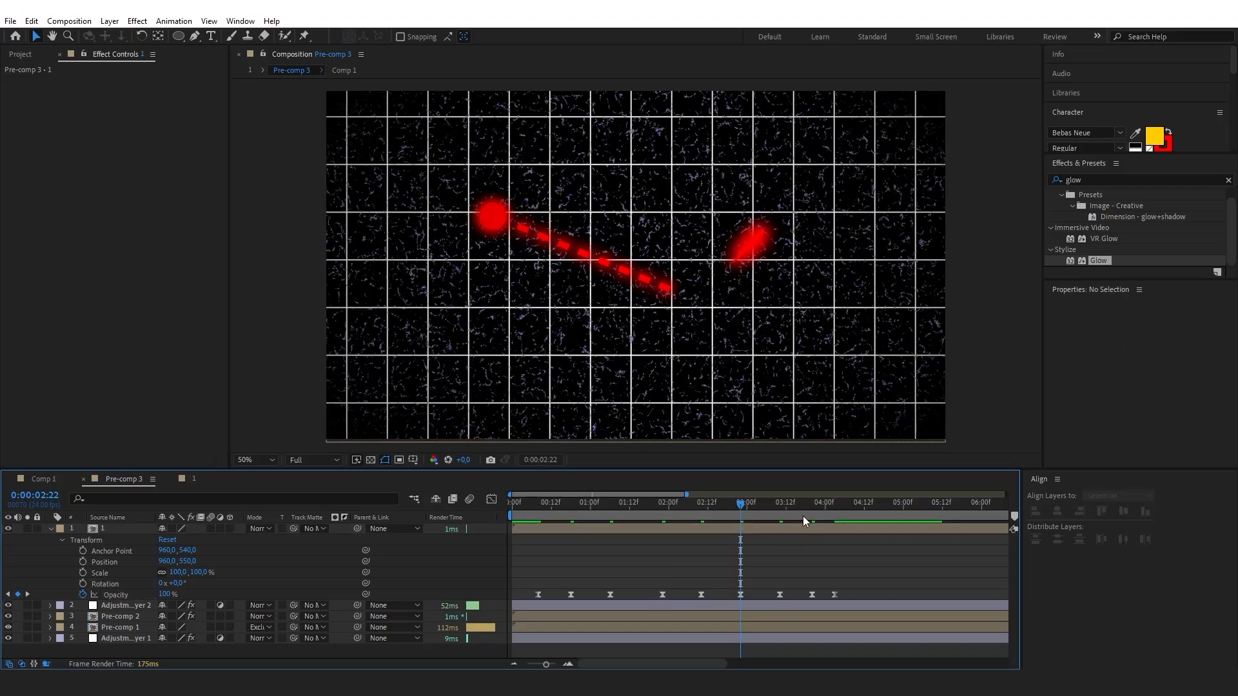
Return to Comp 1 and add a text layer reading "lifeboats recovered" above the boats.
{"action": "left_click_drag", "start_coordinate": [771, 508], "coordinate": [147, 487]}
{"action": "left_click", "coordinate": [73, 485]}
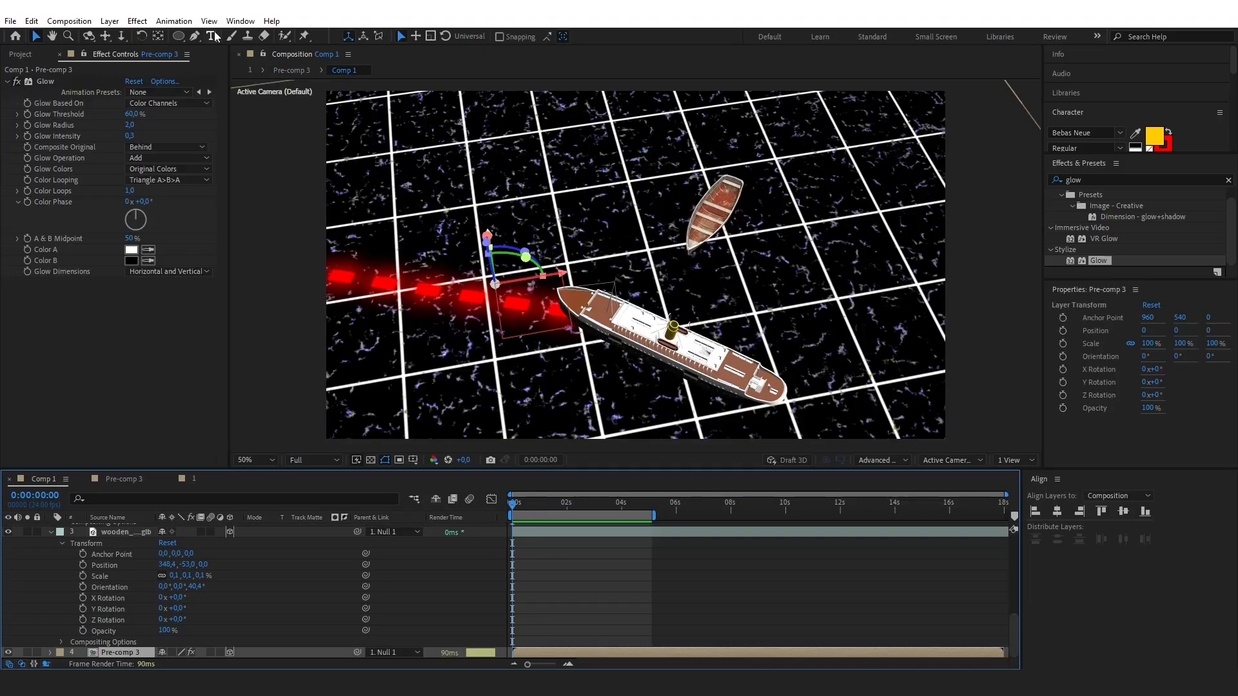
{"action": "key", "text": "ctrl+shift+a"}
{"action": "left_click", "coordinate": [211, 37]}
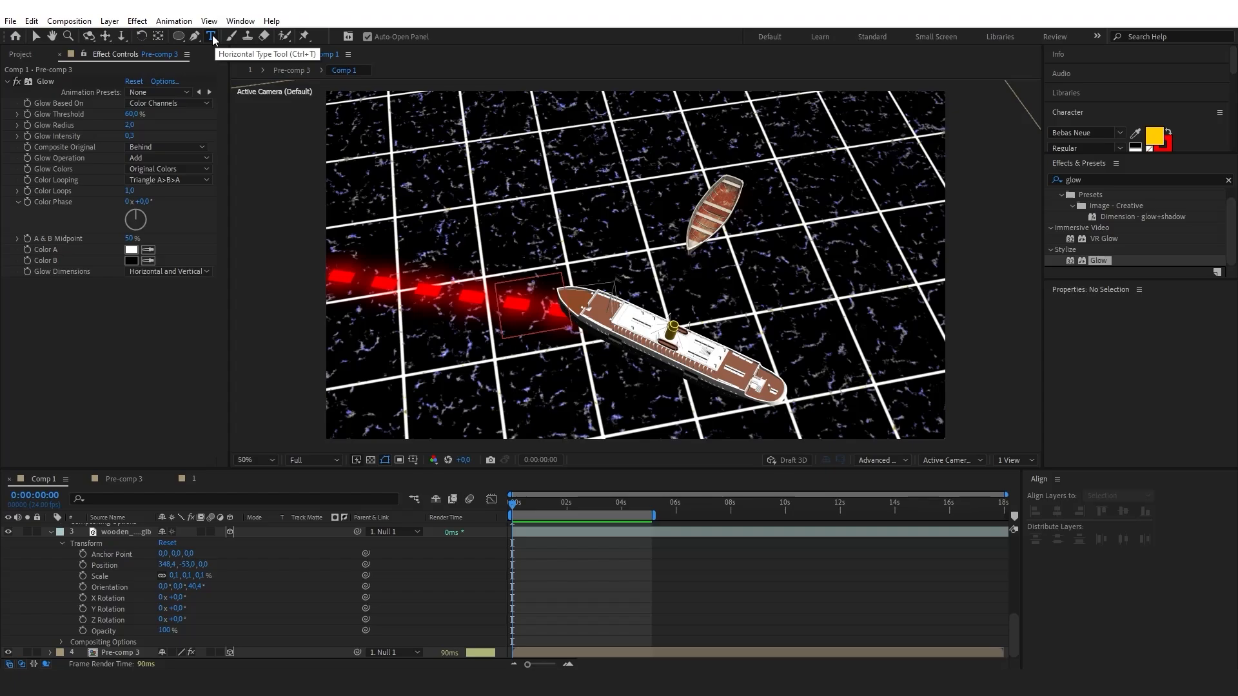
{"action": "left_click", "coordinate": [543, 133]}
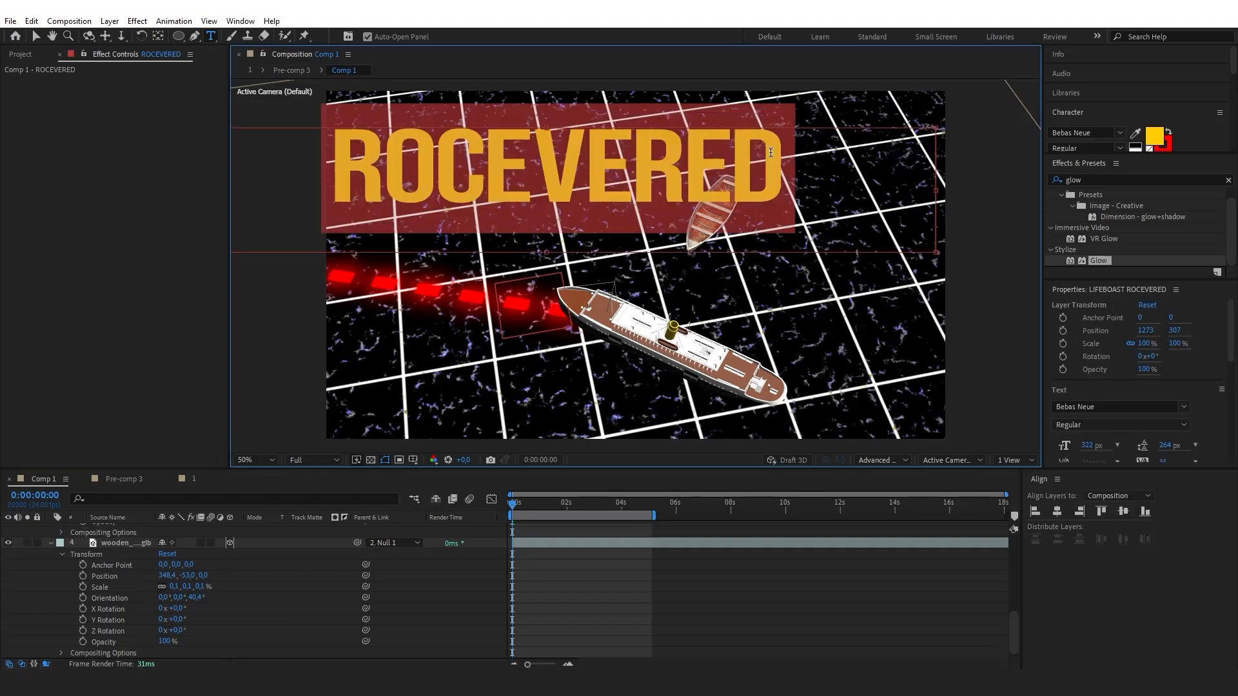
{"action": "type", "text": "lifeboats re"}
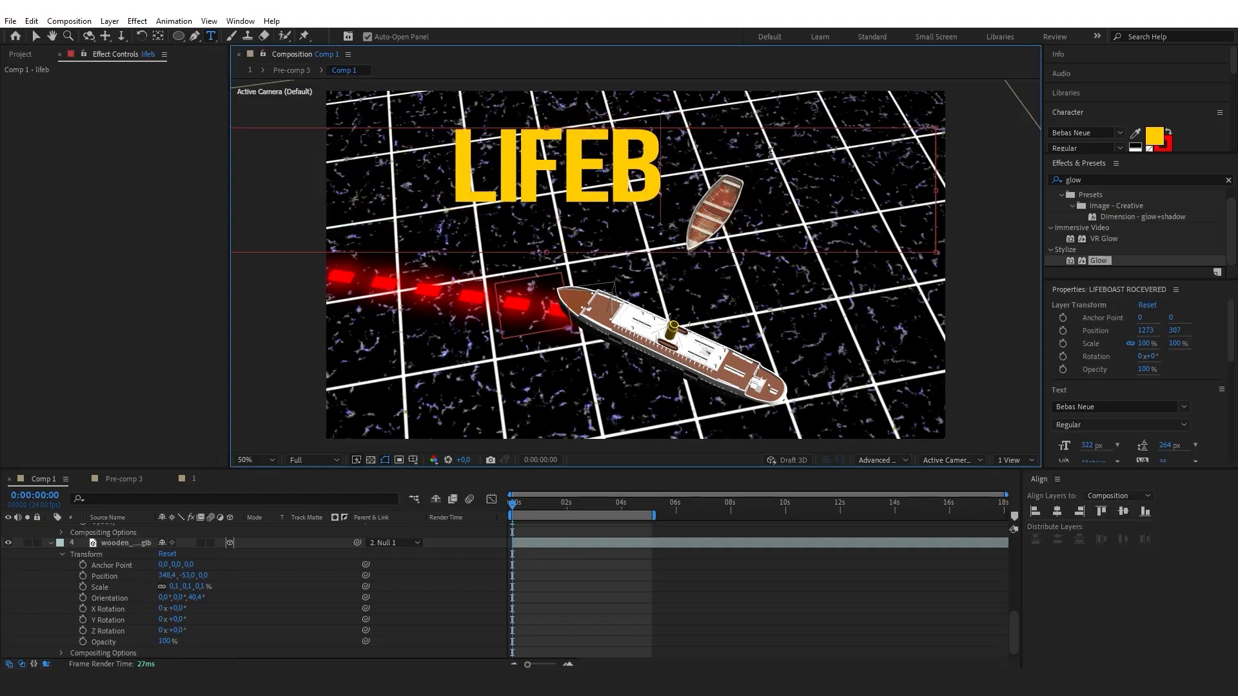
{"action": "type", "text": "covered"}
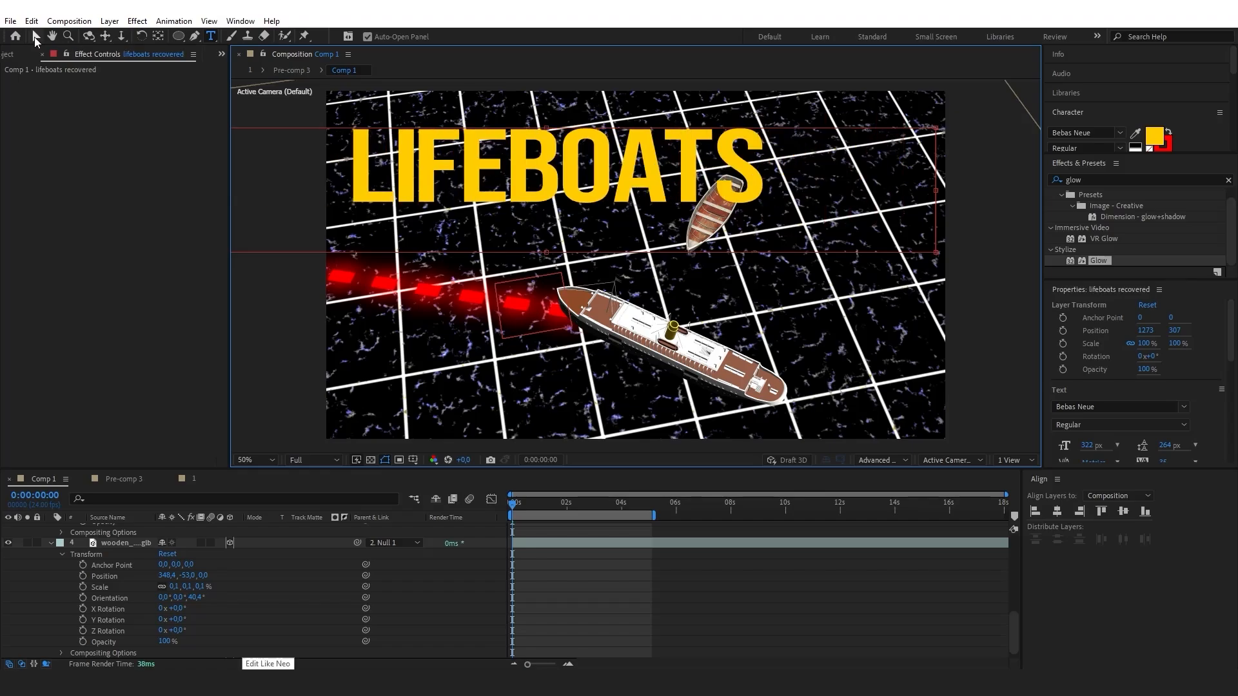
{"action": "key", "text": "Escape"}
Scale the lifeboats recovered text layer down to 46%.
{"action": "scroll", "coordinate": [114, 599], "scroll_direction": "up", "scroll_amount": 8}
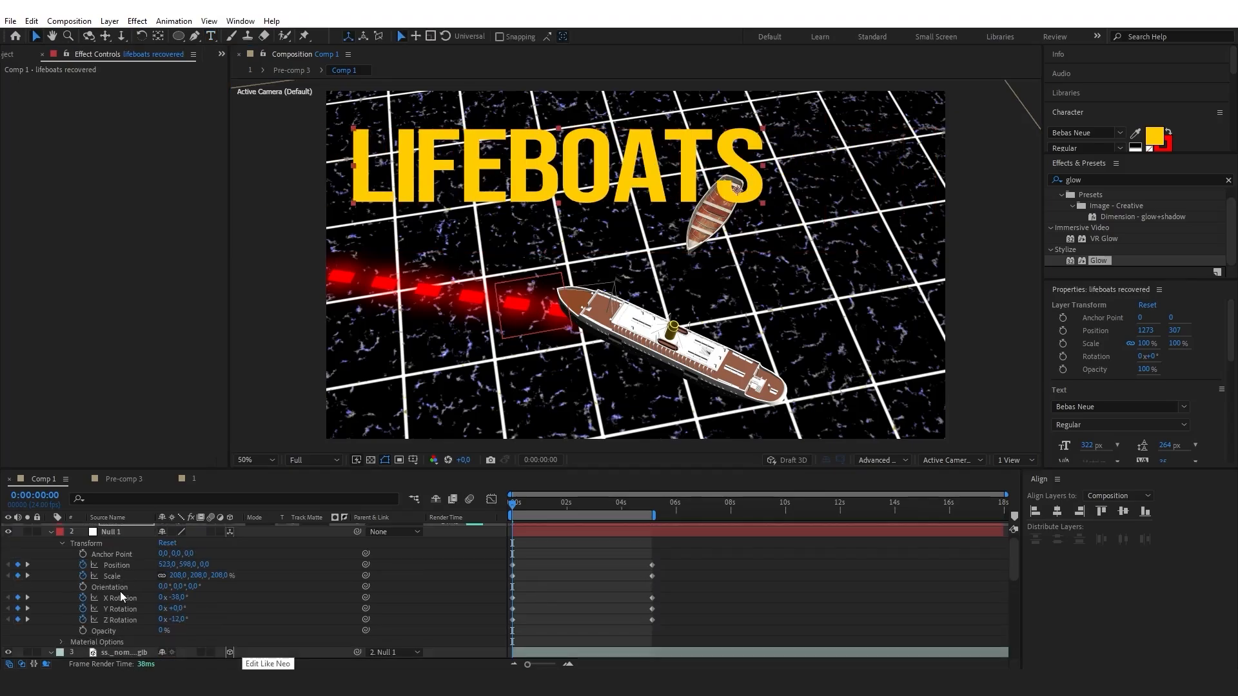
{"action": "left_click", "coordinate": [52, 529]}
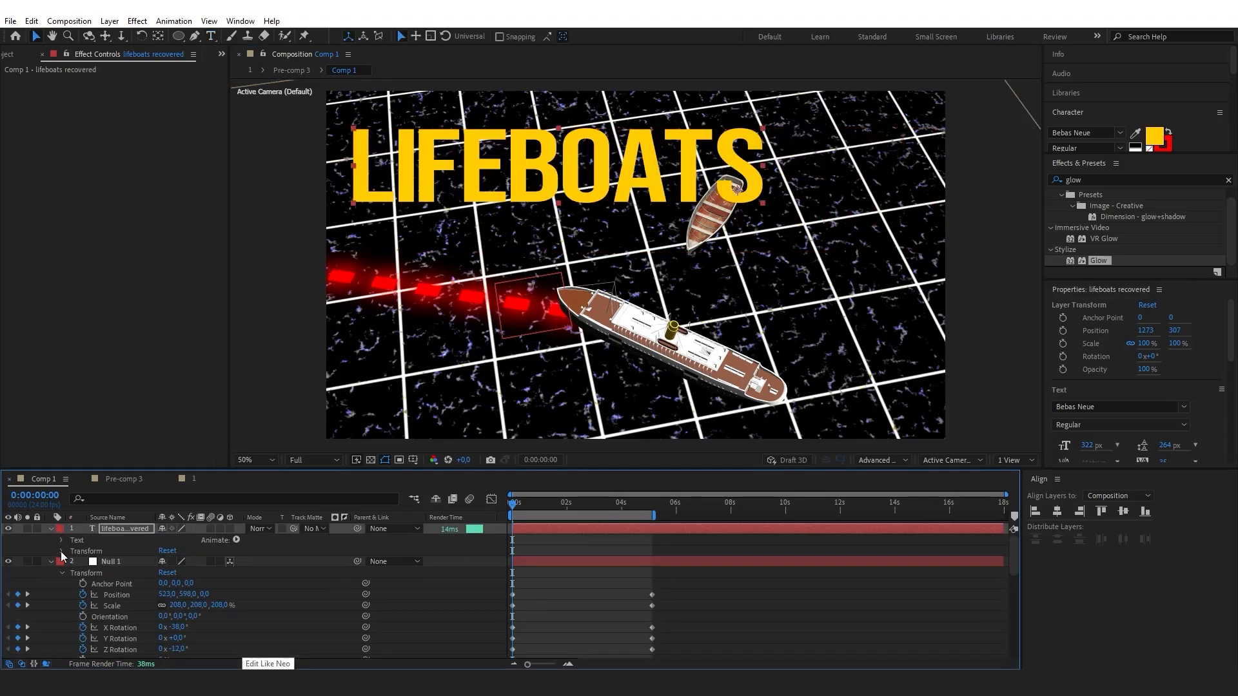
{"action": "left_click", "coordinate": [62, 551]}
{"action": "left_click", "coordinate": [201, 583]}
{"action": "type", "text": "66"}
{"action": "key", "text": "Return"}
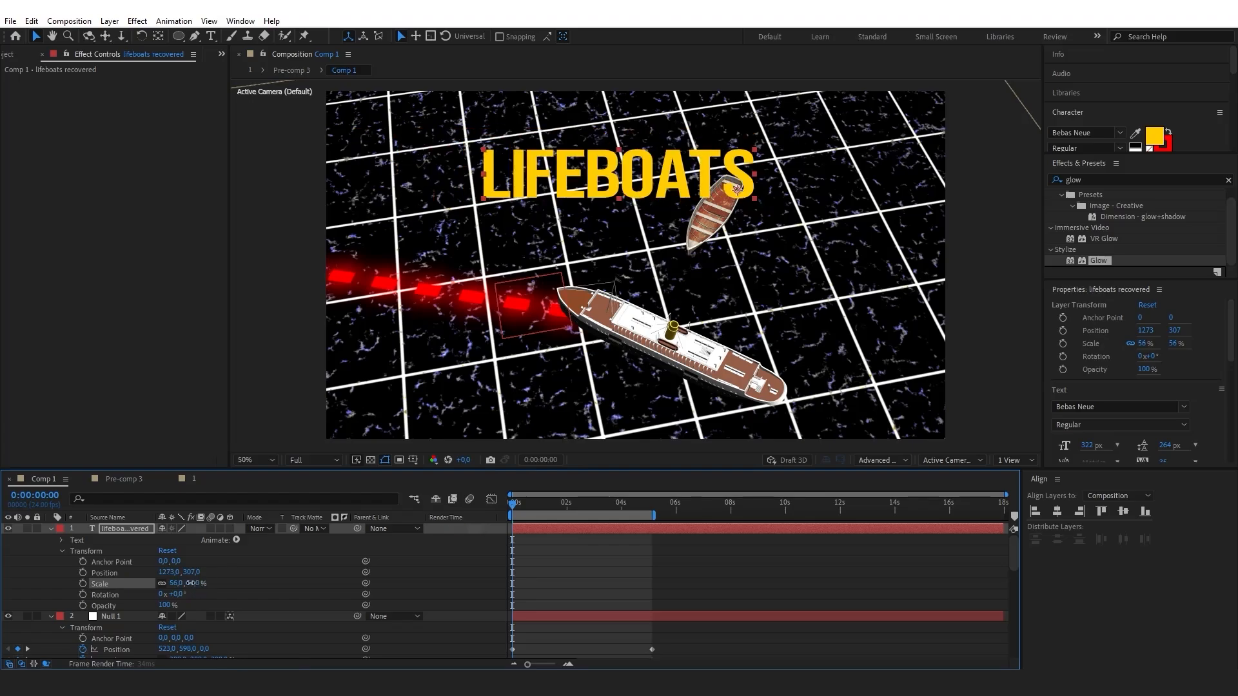
{"action": "left_click_drag", "start_coordinate": [190, 583], "coordinate": [181, 583]}
Widen the text box to fit both words on one line, with Position 1233, 267 and Scale 37%.
{"action": "double_click", "coordinate": [664, 176]}
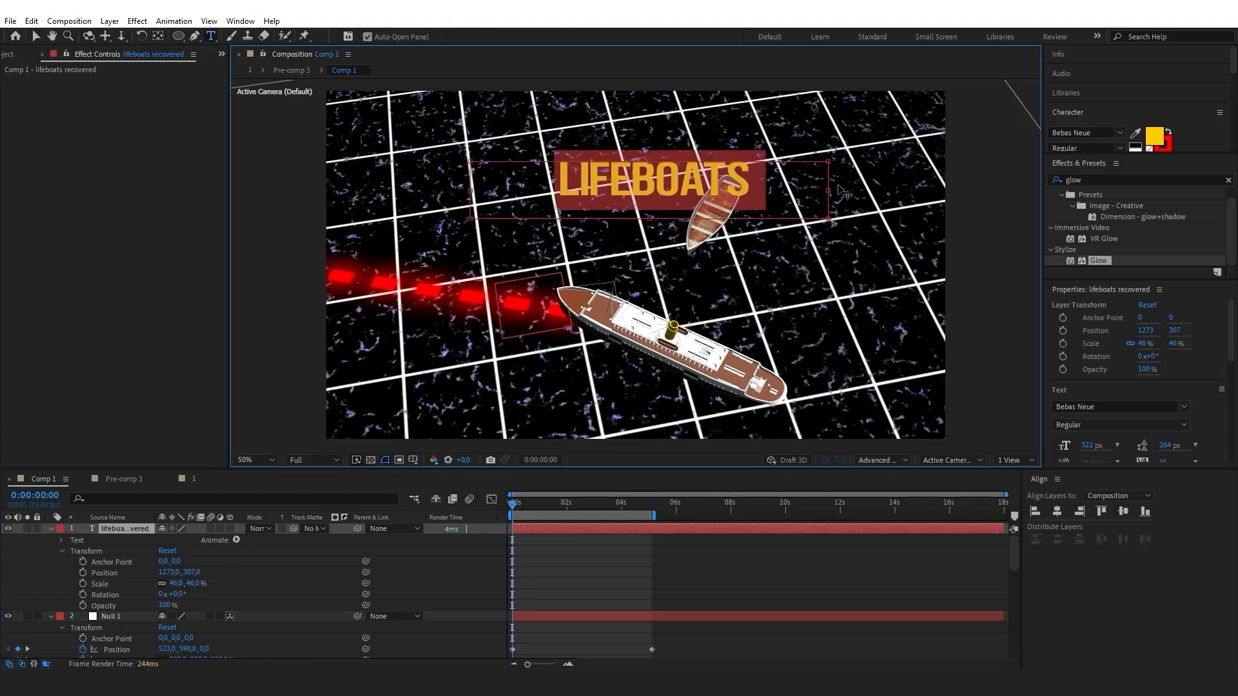
{"action": "left_click_drag", "start_coordinate": [828, 188], "coordinate": [942, 188]}
{"action": "left_click", "coordinate": [104, 573]}
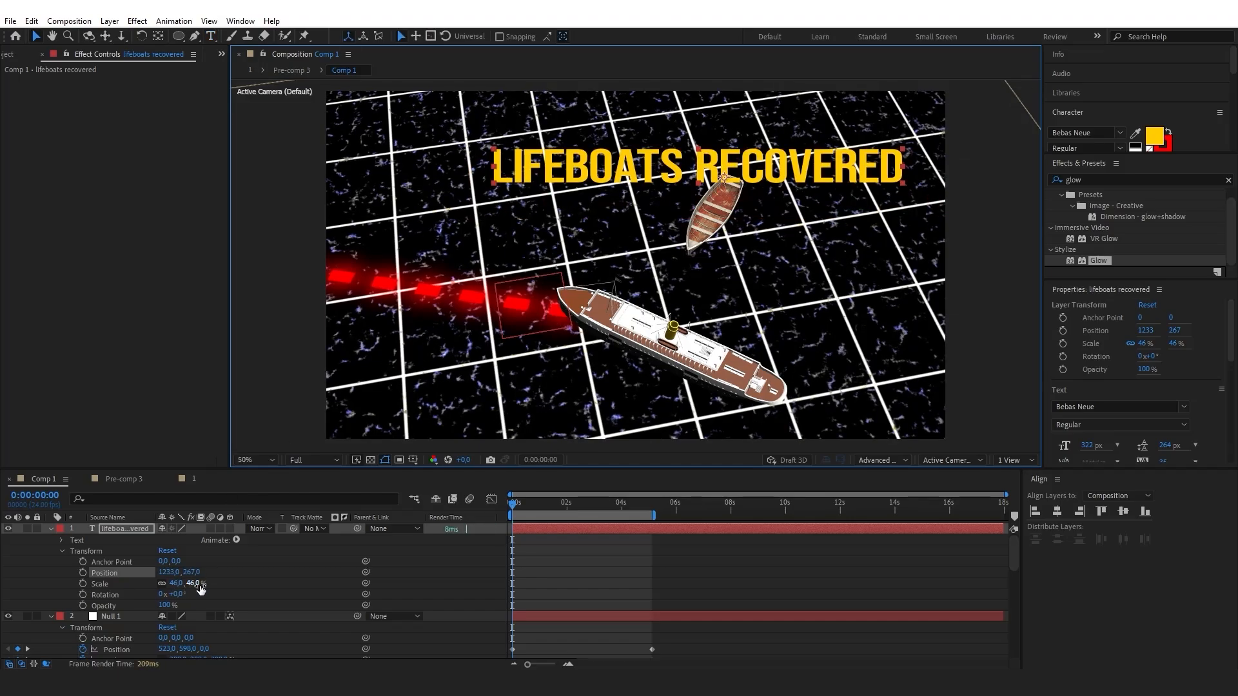
{"action": "left_click_drag", "start_coordinate": [198, 585], "coordinate": [189, 584]}
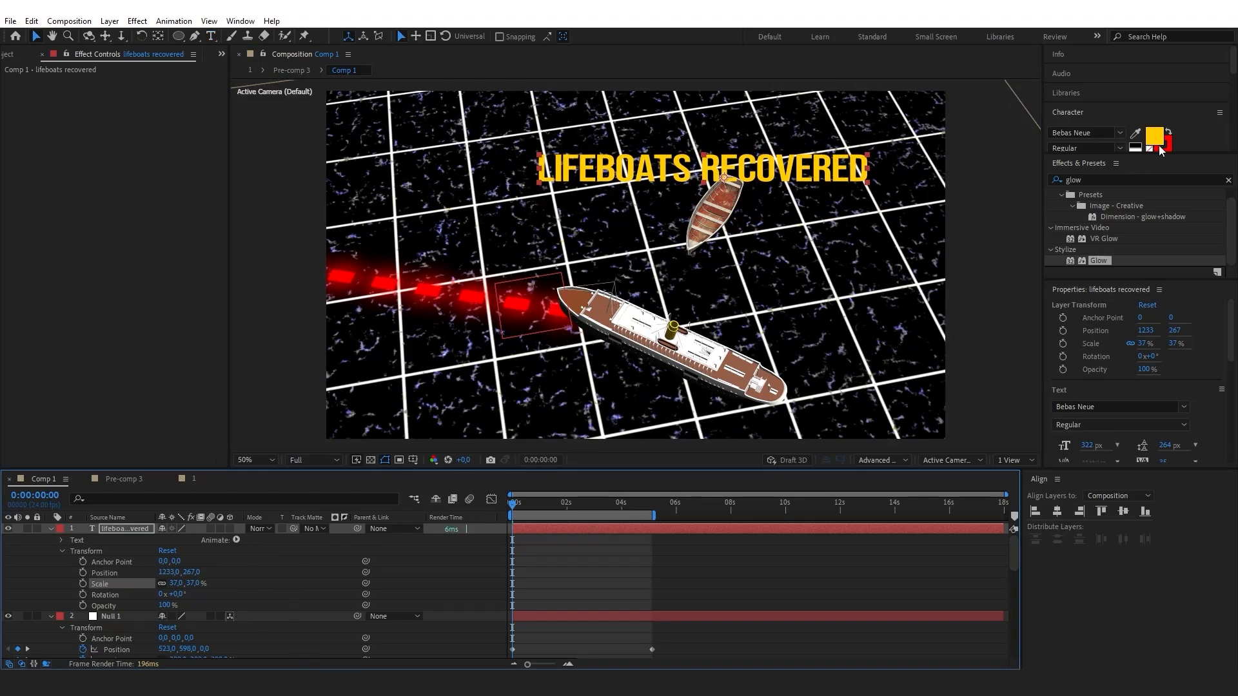
Change the fill color of the lifeboats recovered text to white.
{"action": "left_click", "coordinate": [1156, 133]}
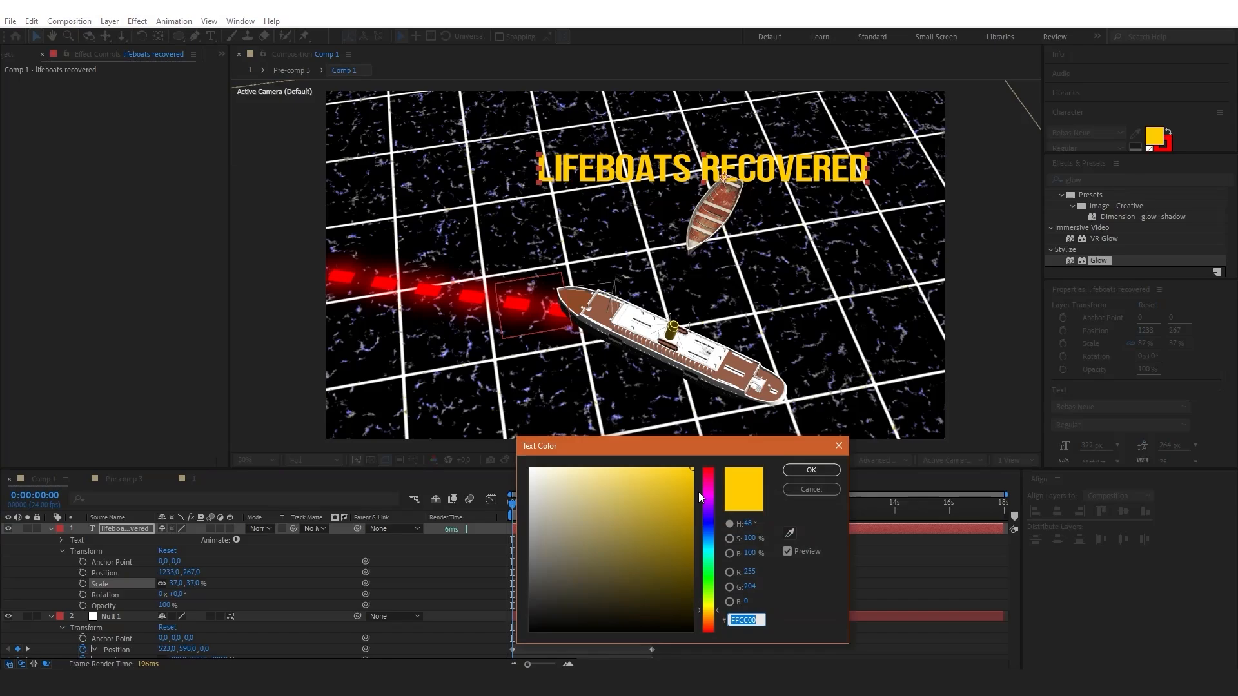
{"action": "left_click", "coordinate": [708, 469]}
{"action": "left_click", "coordinate": [811, 470]}
{"action": "left_click", "coordinate": [1156, 135]}
{"action": "left_click", "coordinate": [530, 469]}
{"action": "left_click", "coordinate": [811, 470]}
Pre-compose the lifeboats recovered text layer as "text", moving all attributes into the new composition.
{"action": "left_click", "coordinate": [715, 616]}
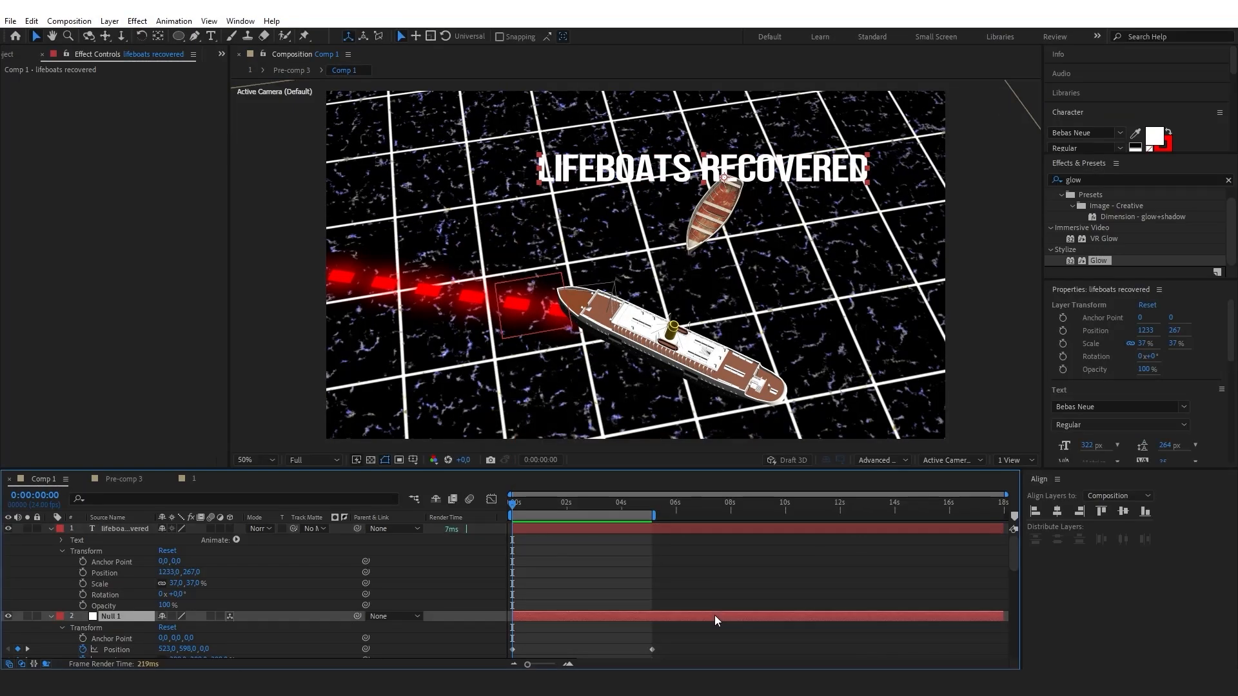
{"action": "left_click", "coordinate": [397, 551]}
{"action": "left_click", "coordinate": [115, 530]}
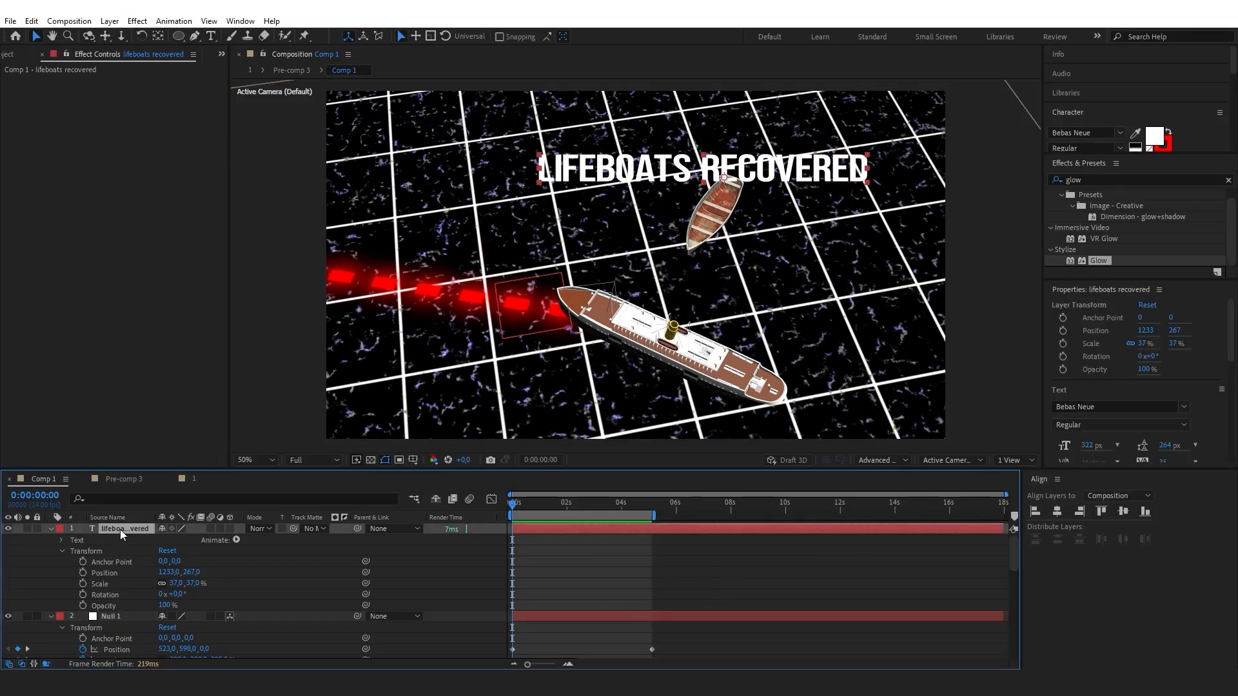
{"action": "right_click", "coordinate": [120, 529]}
{"action": "left_click", "coordinate": [191, 446]}
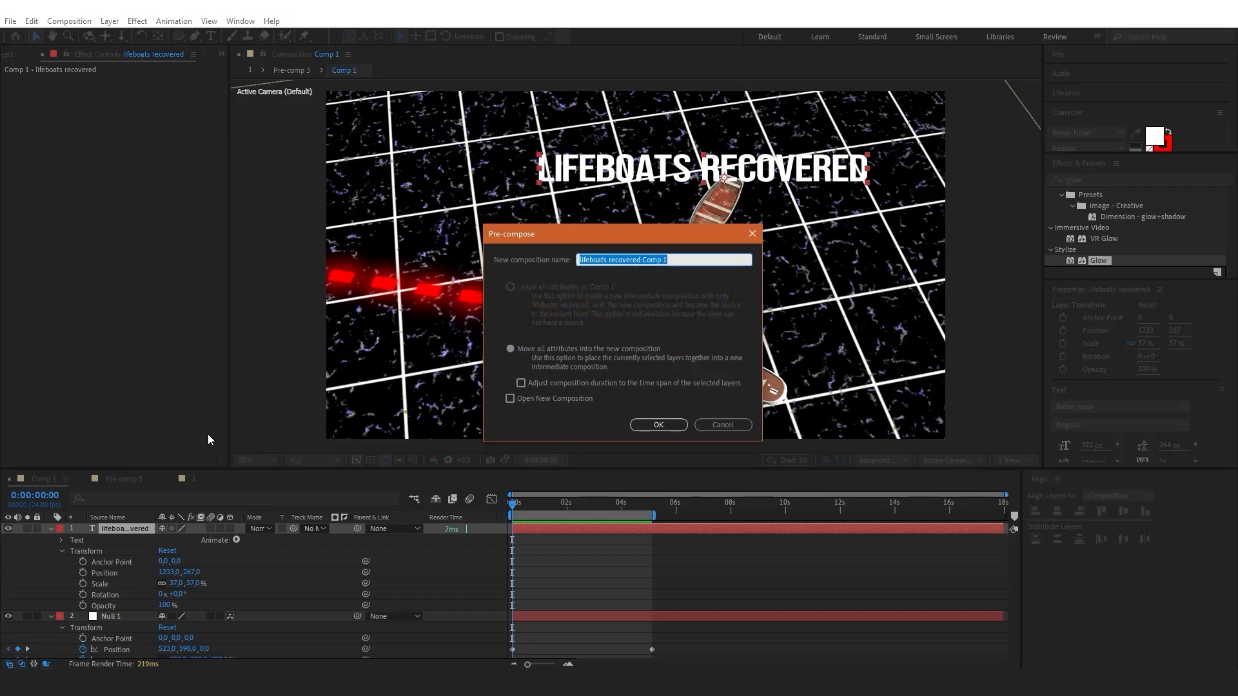
{"action": "type", "text": "text"}
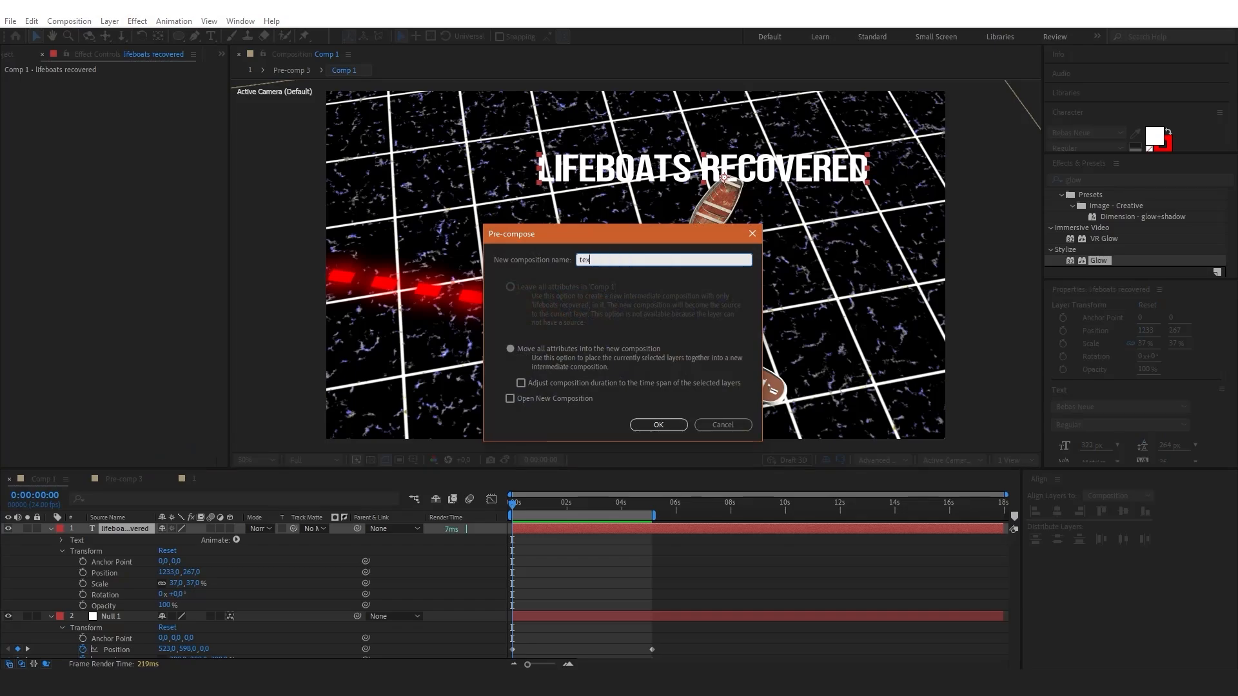
{"action": "key", "text": "Return"}
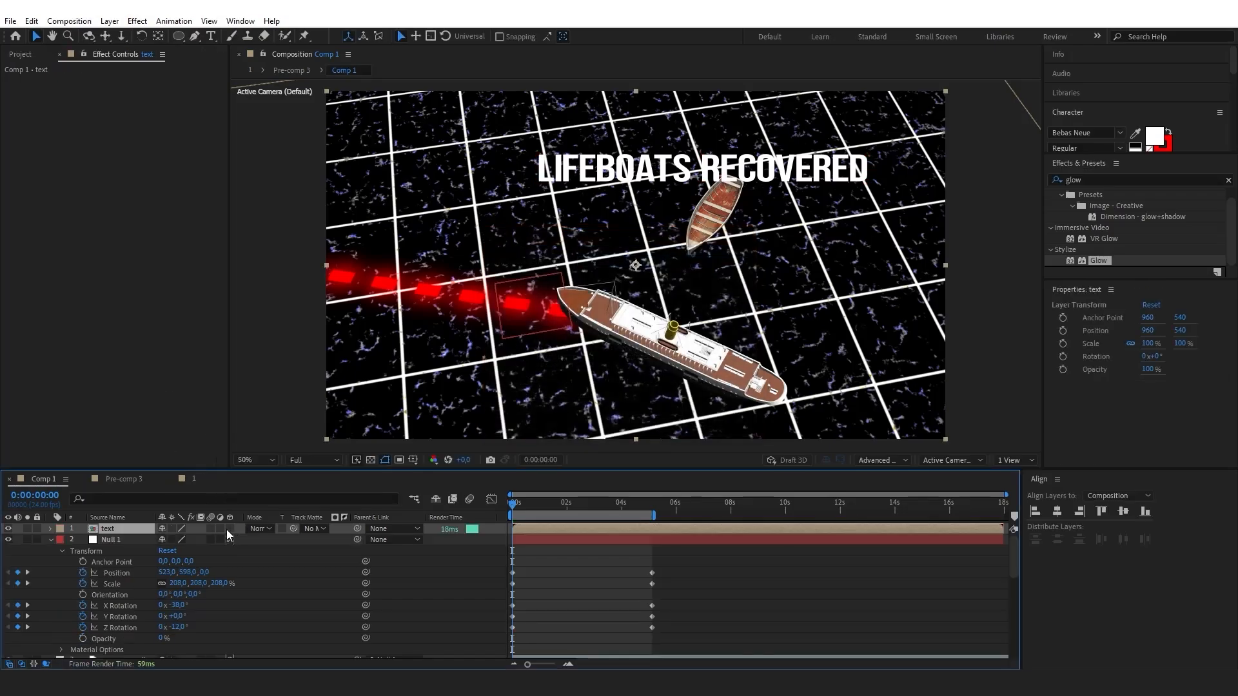
Make the text layer 3D and parent it to Null 1.
{"action": "left_click", "coordinate": [229, 529]}
{"action": "left_click", "coordinate": [393, 529]}
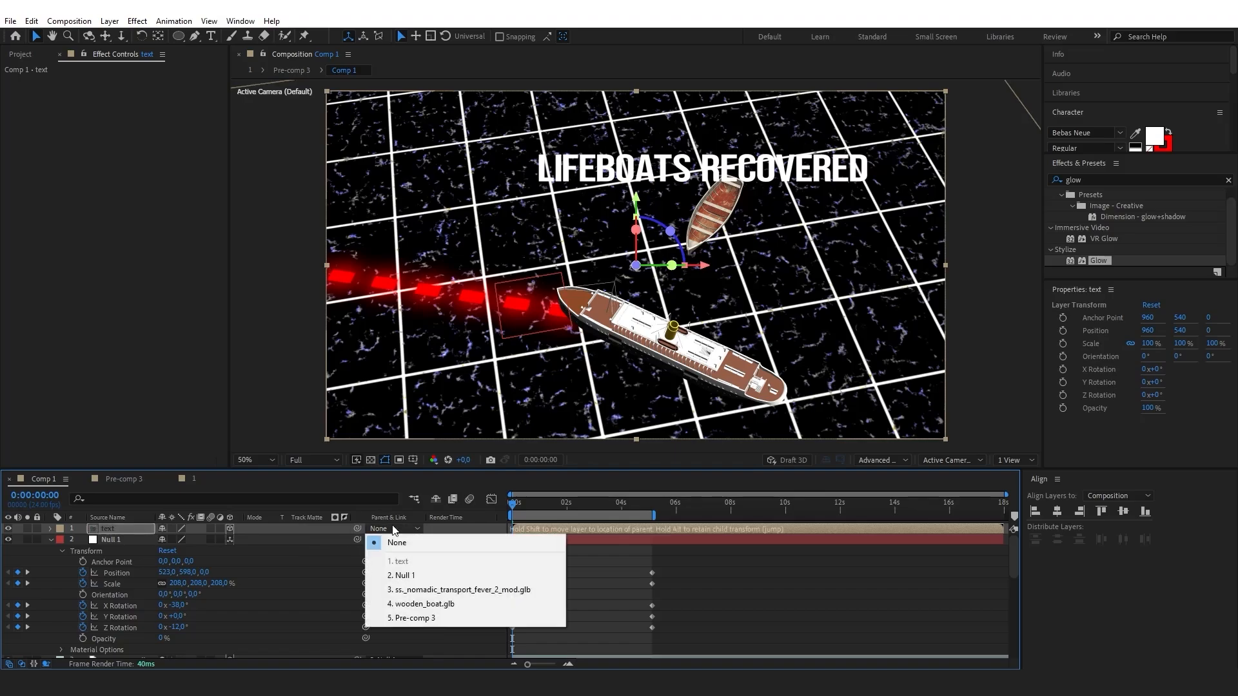
{"action": "left_click", "coordinate": [400, 571]}
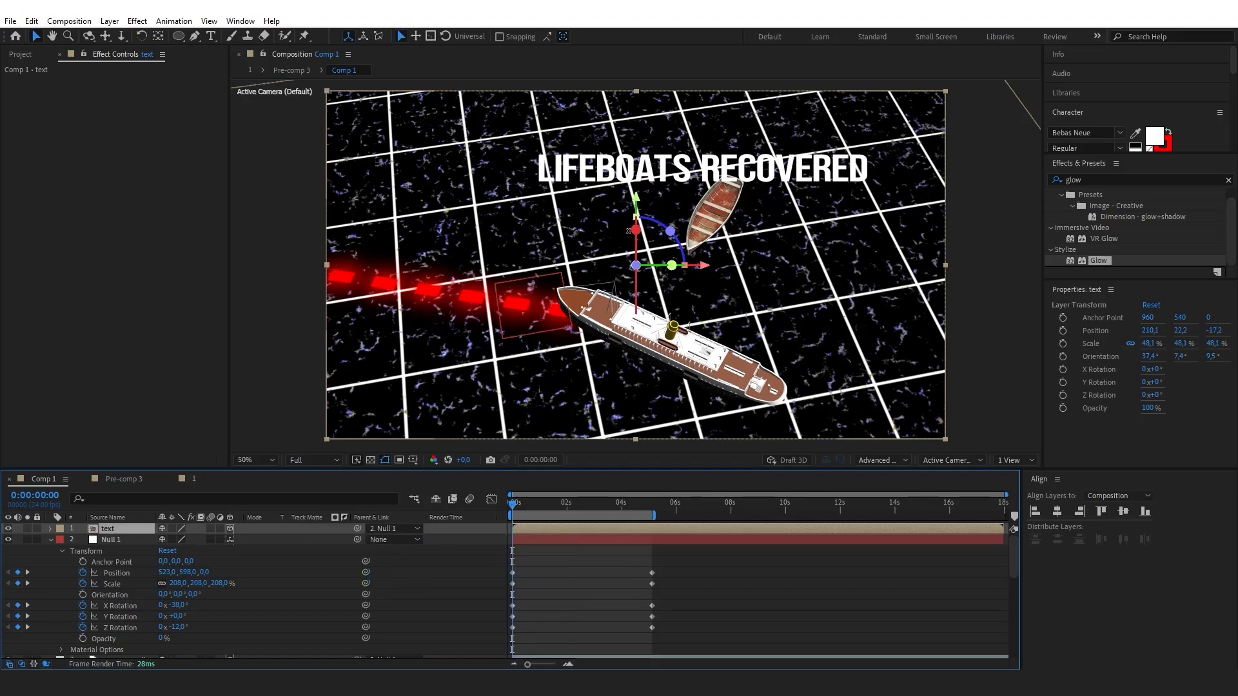
Move and tilt the text layer above the boat to about Position 261.2, 26.8, -22 and Orientation 55.4°, 9.9°, 6.8°.
{"action": "left_click_drag", "start_coordinate": [635, 265], "coordinate": [635, 253]}
{"action": "left_click_drag", "start_coordinate": [616, 179], "coordinate": [639, 164]}
{"action": "left_click_drag", "start_coordinate": [659, 239], "coordinate": [641, 196]}
{"action": "left_click", "coordinate": [800, 580]}
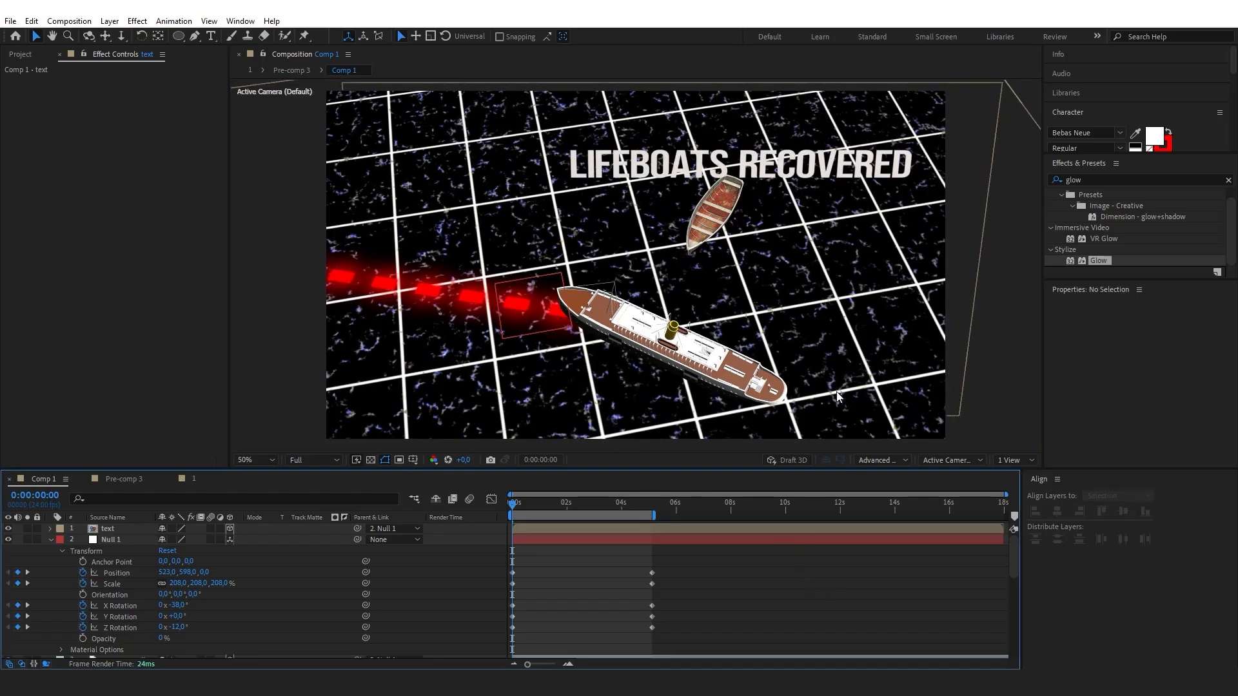
Apply the Glow effect to the text layer and set both Color A and Color B to red (FF0000).
{"action": "left_click_drag", "start_coordinate": [1100, 262], "coordinate": [138, 525]}
{"action": "left_click", "coordinate": [132, 250]}
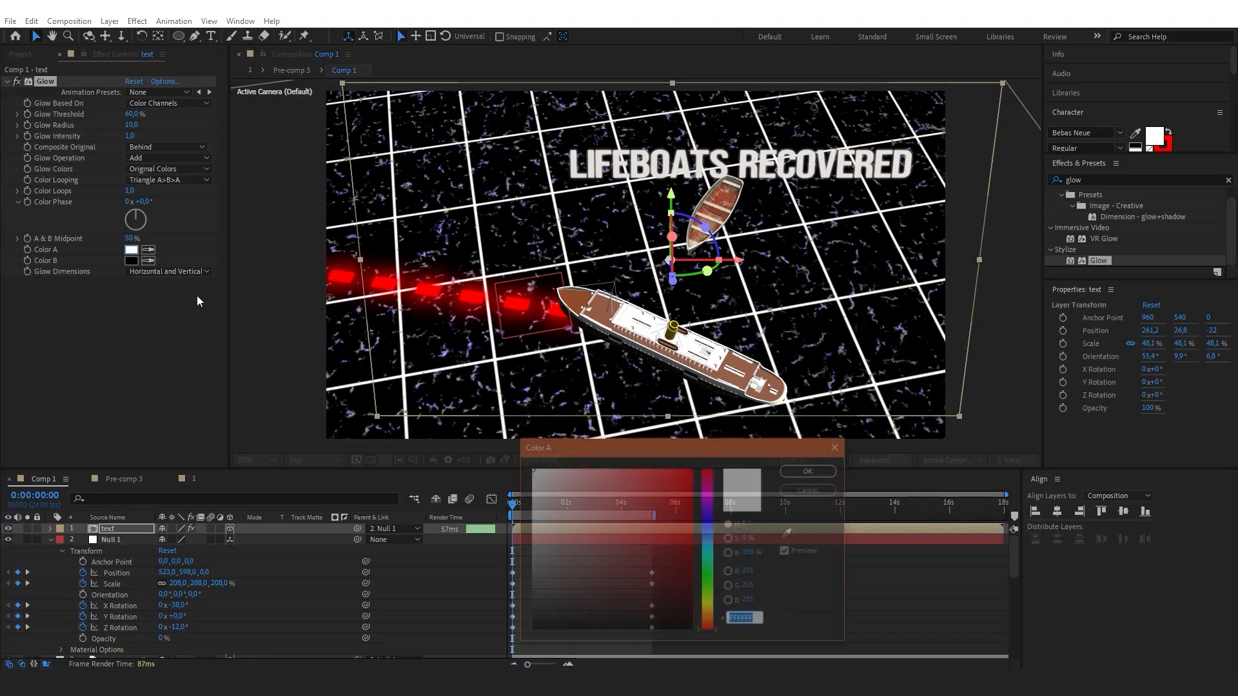
{"action": "type", "text": "FF0000"}
{"action": "left_click", "coordinate": [811, 470]}
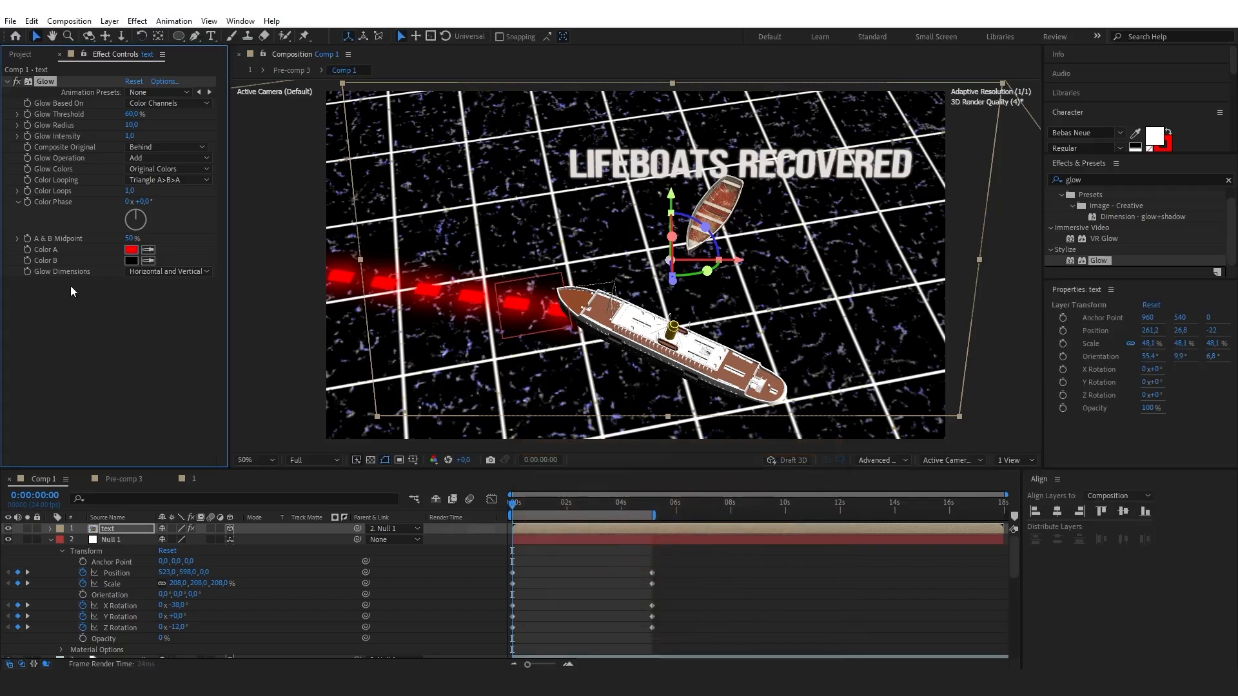
{"action": "left_click", "coordinate": [132, 260]}
{"action": "left_click", "coordinate": [692, 469]}
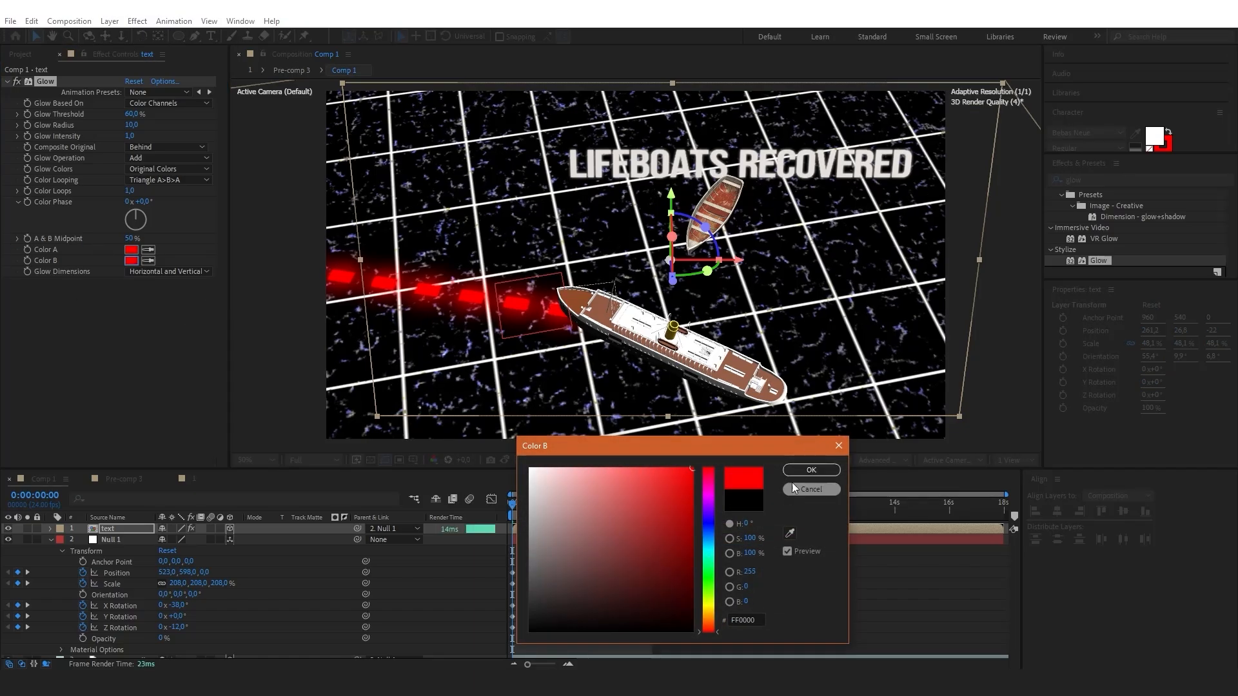
{"action": "left_click", "coordinate": [812, 470]}
Base the text glow on Alpha Channel with A & B Colors, Threshold 7.1%, Radius 60, Intensity 1.7 and Color Loops 1.5.
{"action": "left_click", "coordinate": [164, 92]}
{"action": "left_click", "coordinate": [173, 136]}
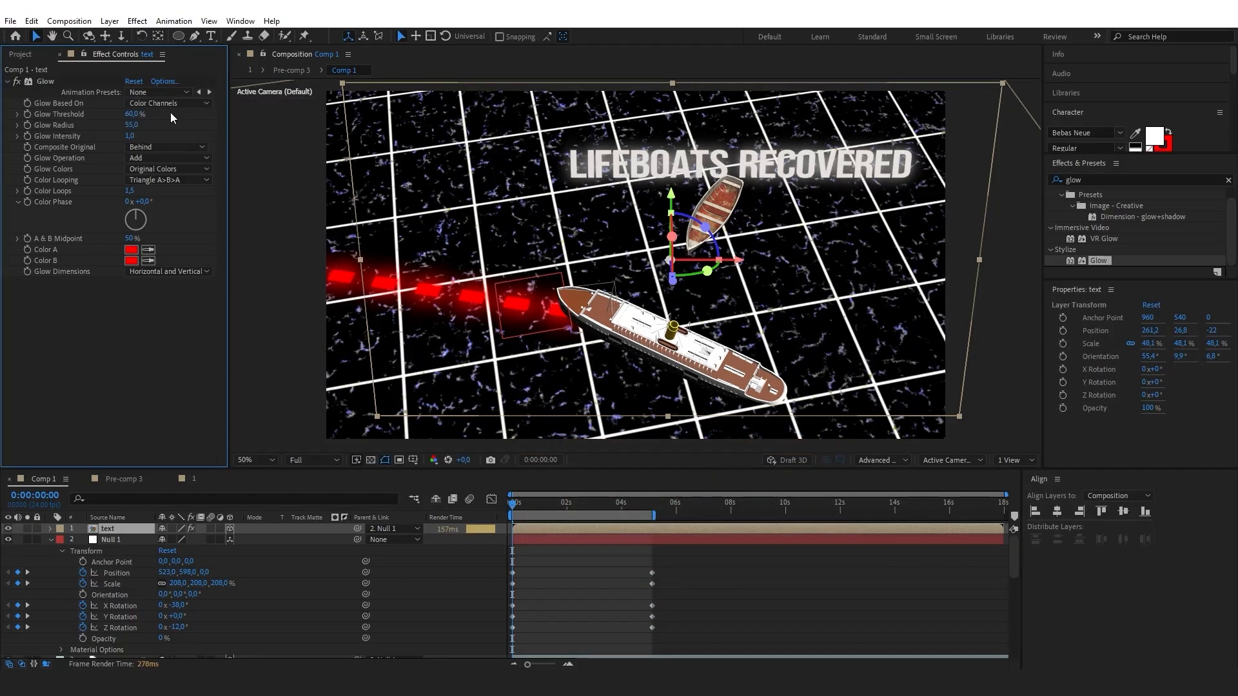
{"action": "left_click", "coordinate": [169, 104]}
{"action": "left_click", "coordinate": [155, 119]}
{"action": "left_click_drag", "start_coordinate": [131, 126], "coordinate": [210, 135]}
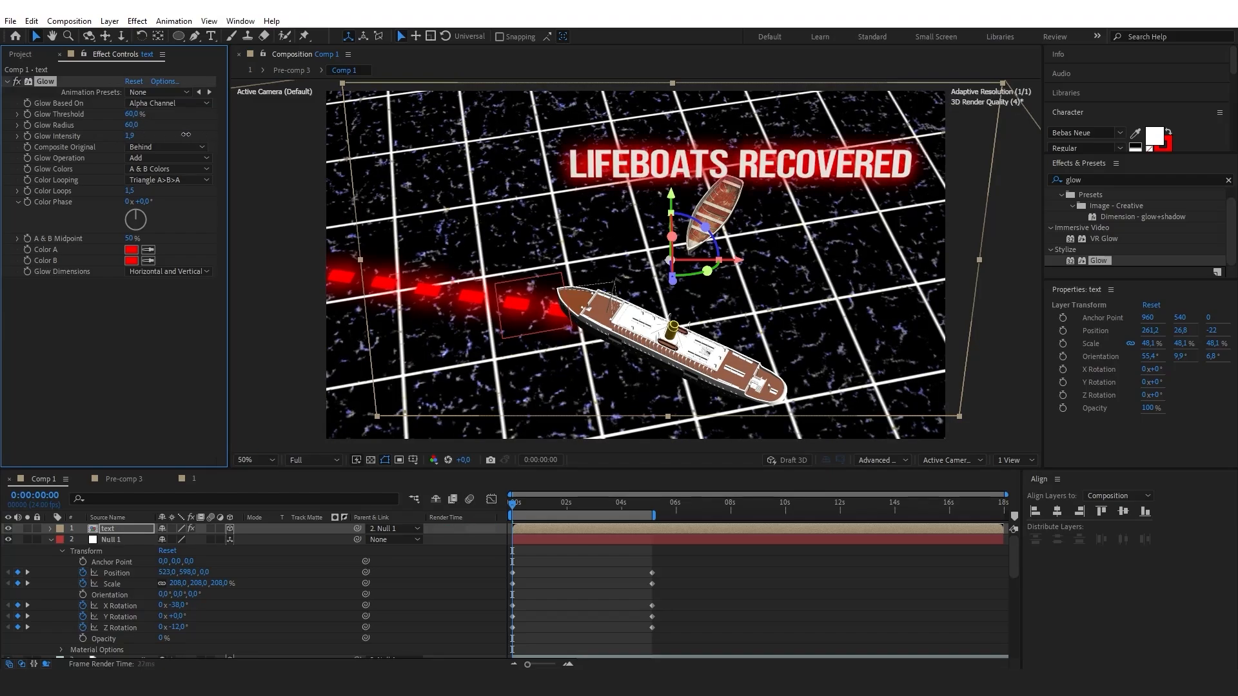
{"action": "left_click_drag", "start_coordinate": [131, 114], "coordinate": [66, 136]}
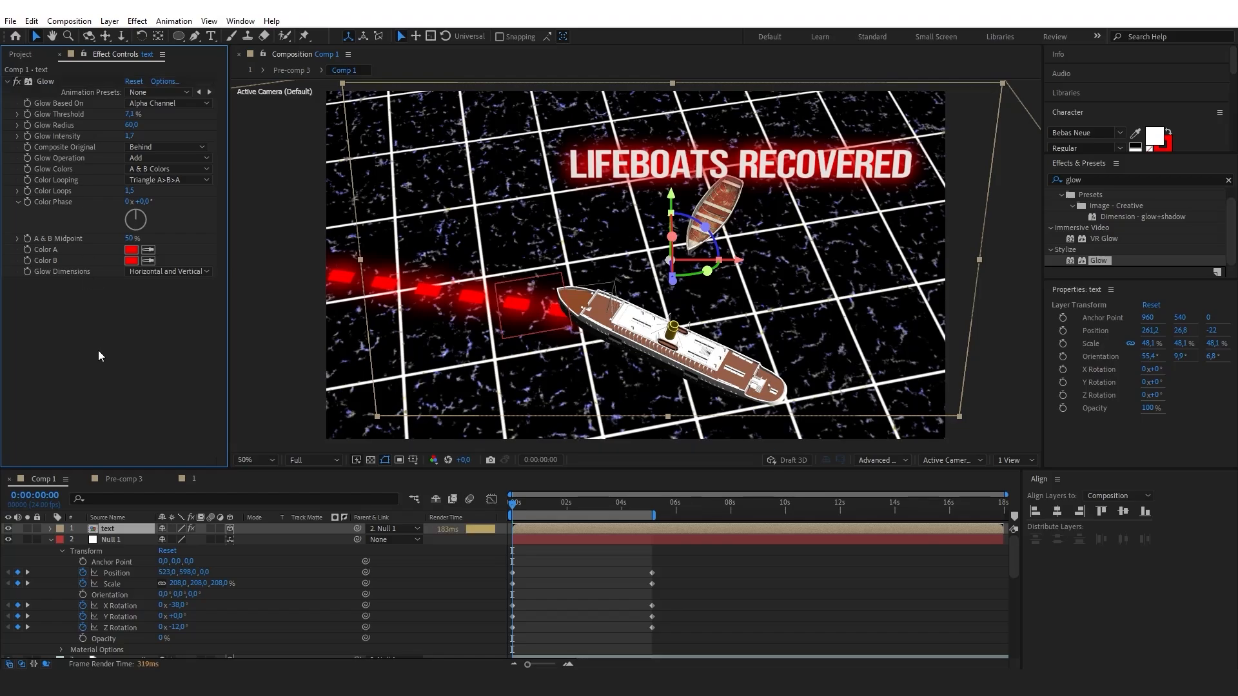
Keyframe the text layer's Opacity to fade in from 0% at 0:00:00:00 to 100% at 0:00:01:04.
{"action": "left_click_drag", "start_coordinate": [512, 503], "coordinate": [467, 504]}
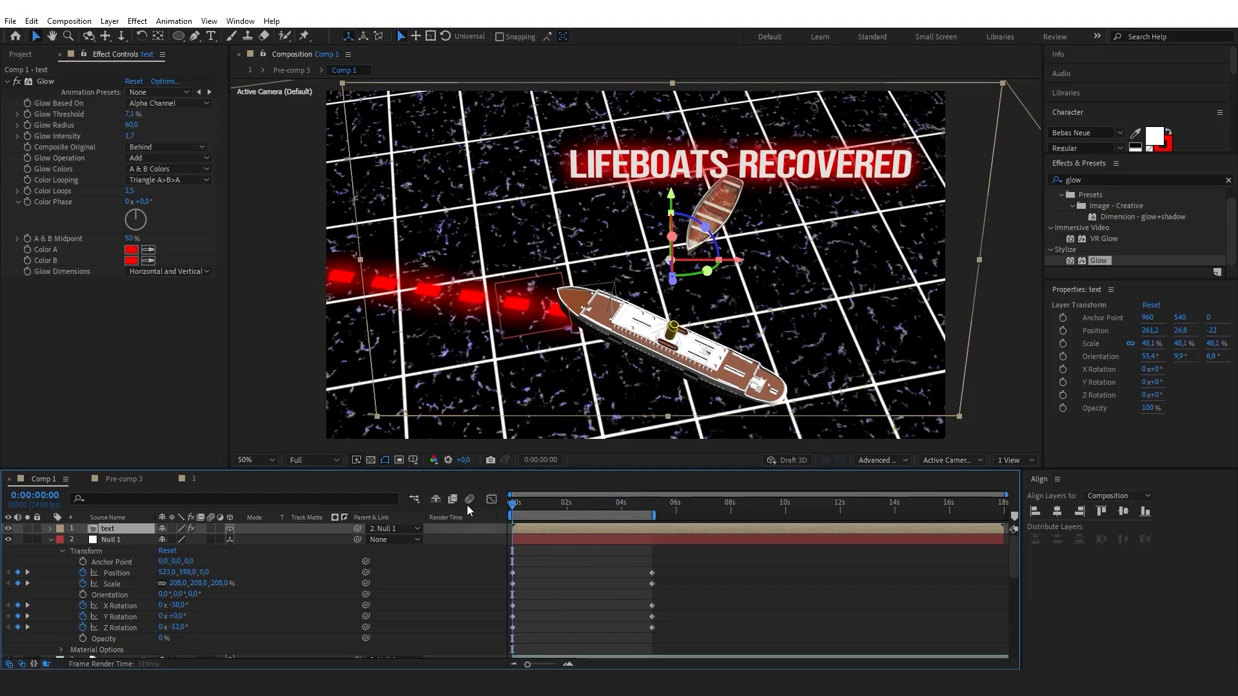
{"action": "left_click", "coordinate": [51, 529]}
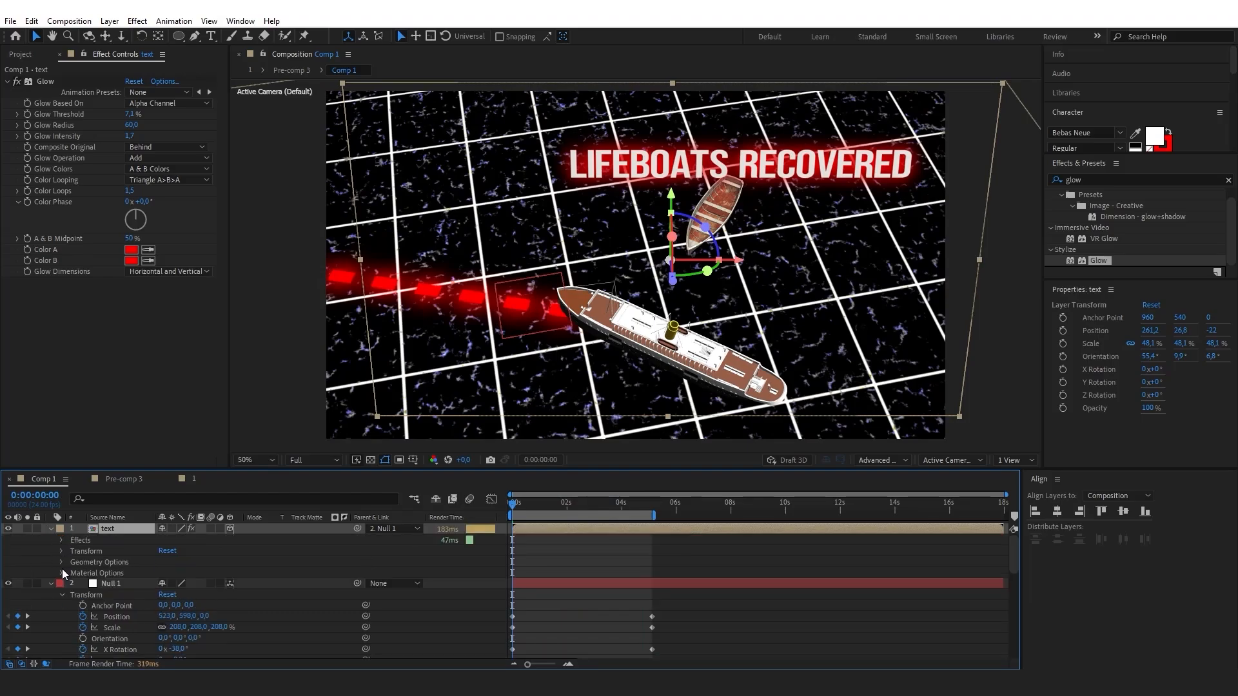
{"action": "left_click", "coordinate": [62, 551]}
{"action": "left_click", "coordinate": [83, 637]}
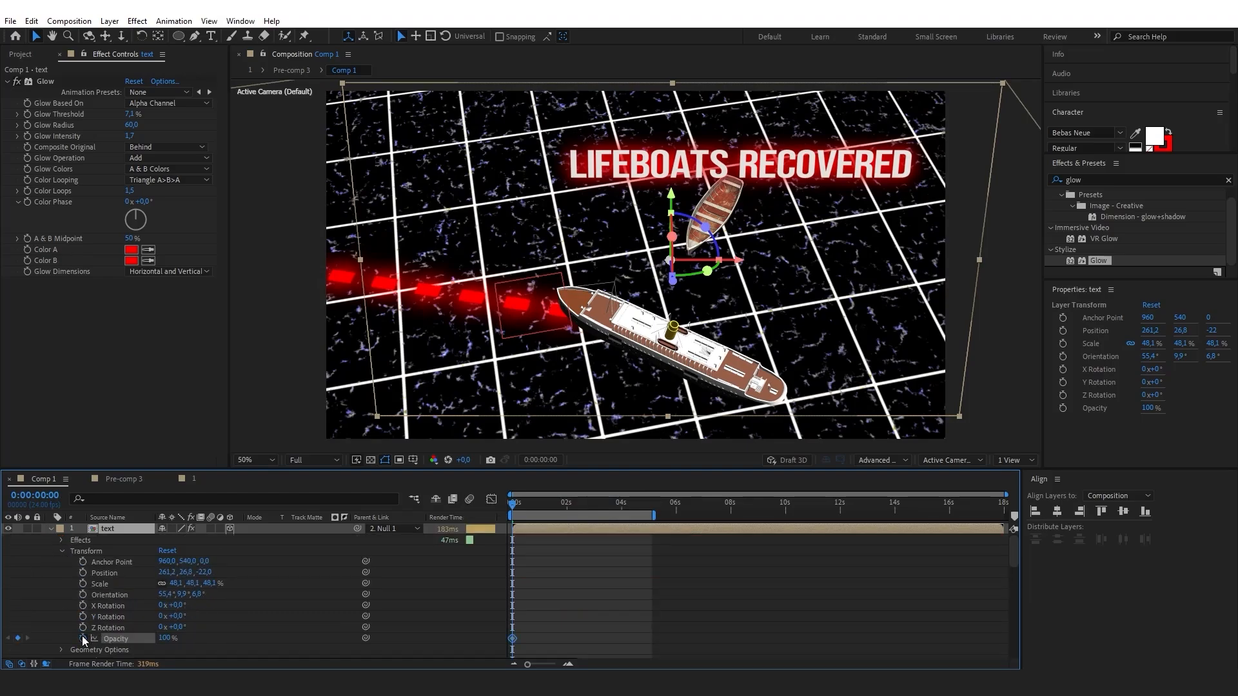
{"action": "left_click_drag", "start_coordinate": [538, 503], "coordinate": [543, 503]}
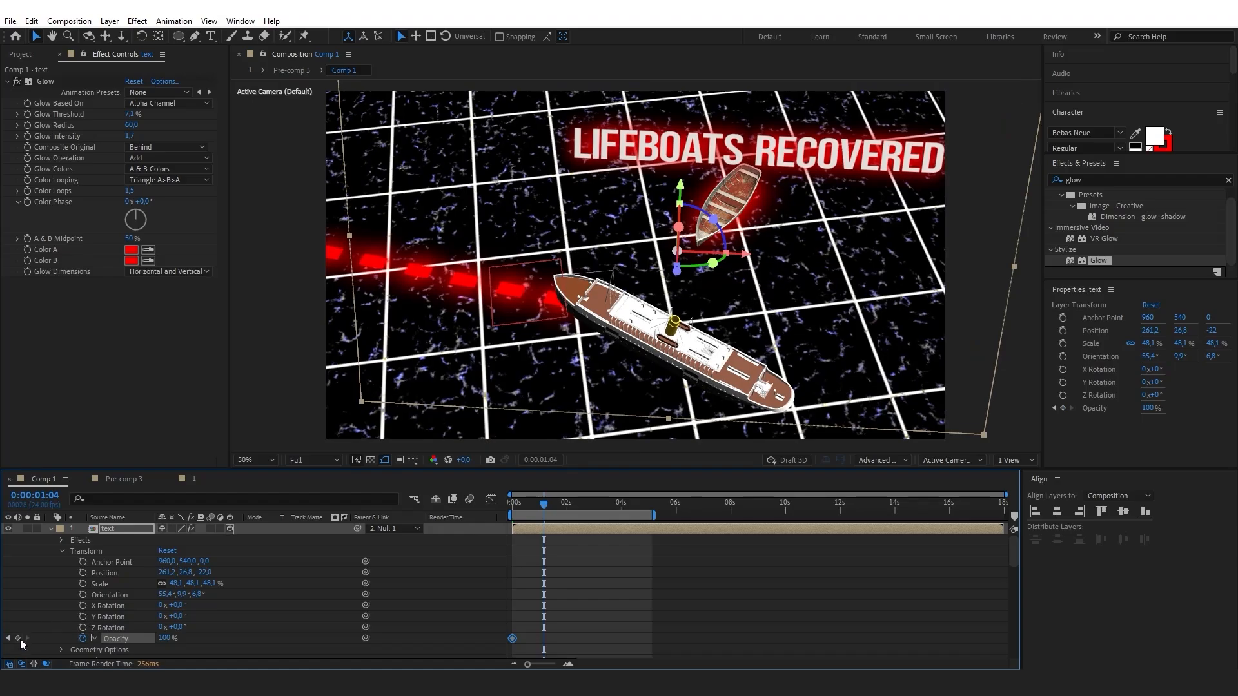
{"action": "left_click", "coordinate": [9, 638]}
{"action": "left_click_drag", "start_coordinate": [165, 639], "coordinate": [63, 652]}
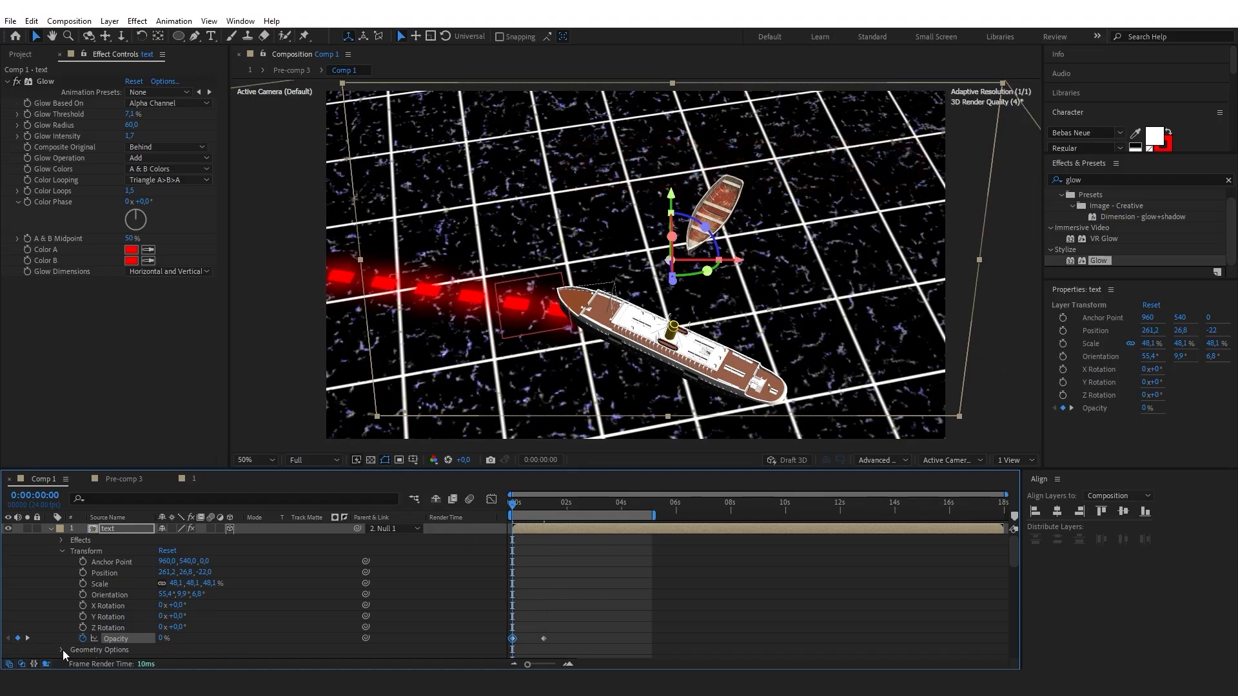
{"action": "left_click_drag", "start_coordinate": [588, 627], "coordinate": [485, 640]}
{"action": "left_click", "coordinate": [485, 640]}
Fade the text out with Opacity keyframes of 100% at 0:00:03:16 and 0% just after 4 seconds, and preview it.
{"action": "mouse_move", "coordinate": [595, 508]}
{"action": "left_mouse_down"}
{"action": "mouse_move", "coordinate": [627, 508]}
{"action": "mouse_move", "coordinate": [612, 509]}
{"action": "left_mouse_up"}
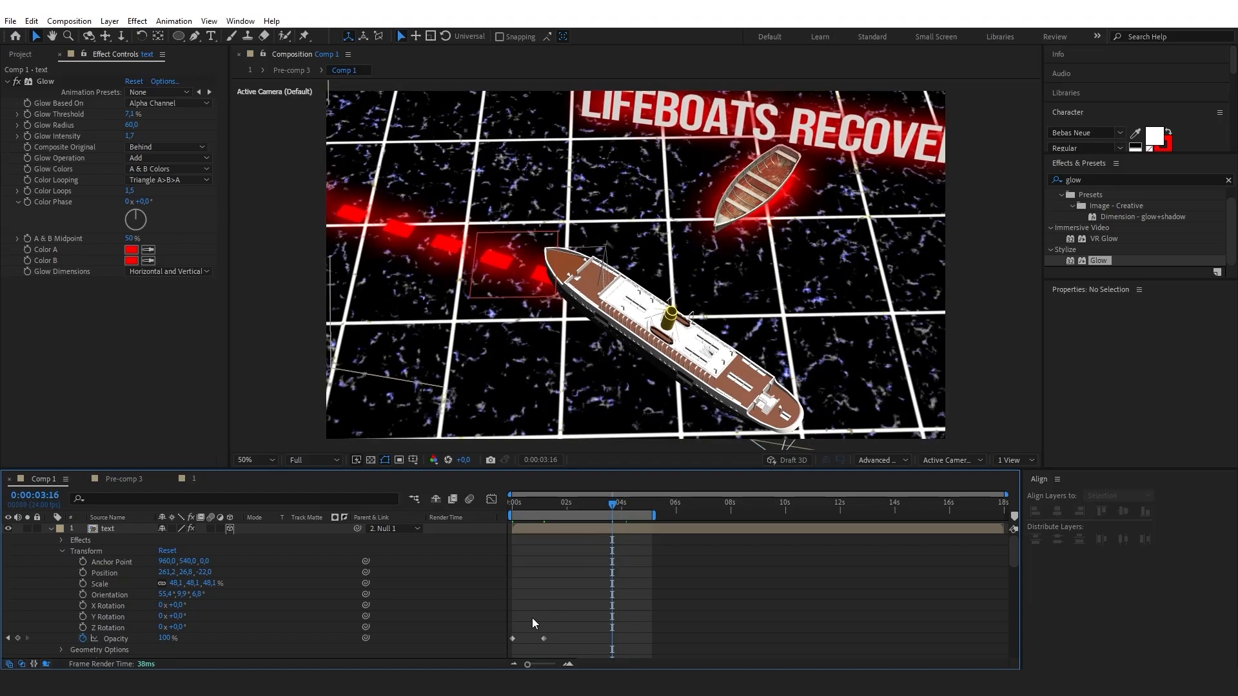
{"action": "left_click_drag", "start_coordinate": [534, 621], "coordinate": [508, 642]}
{"action": "key", "text": "ctrl+c"}
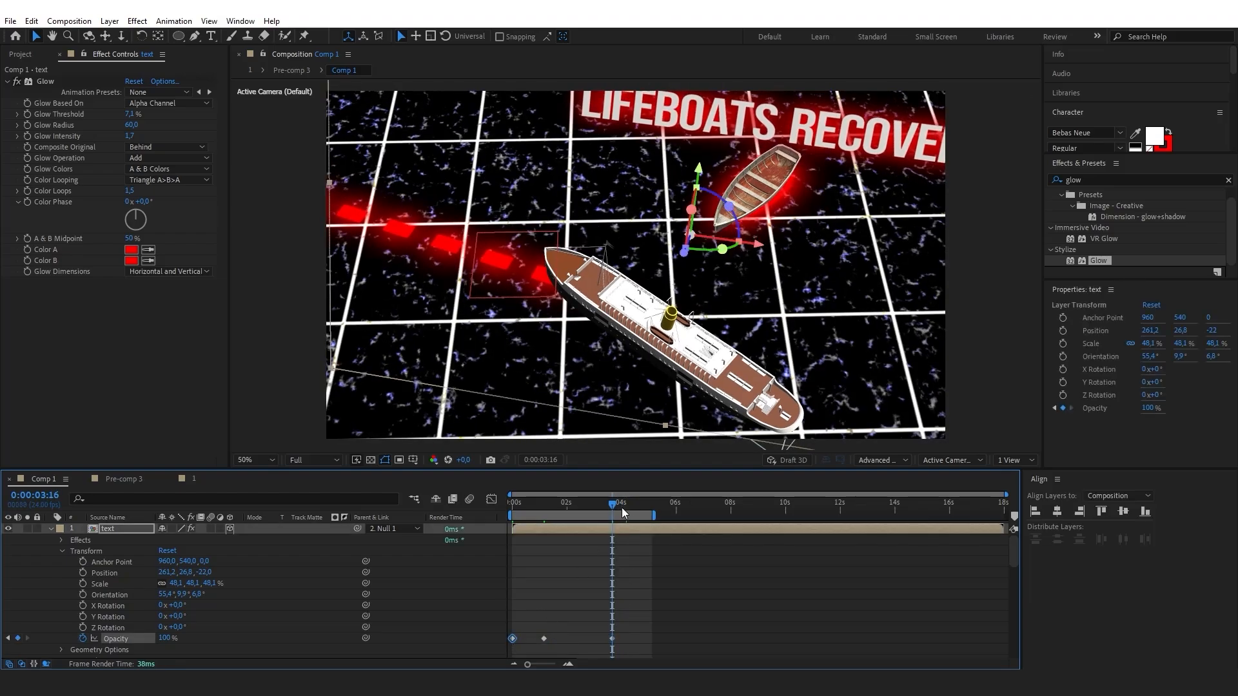
{"action": "left_click_drag", "start_coordinate": [621, 508], "coordinate": [627, 507]}
{"action": "key", "text": "ctrl+v"}
{"action": "key", "text": "space"}
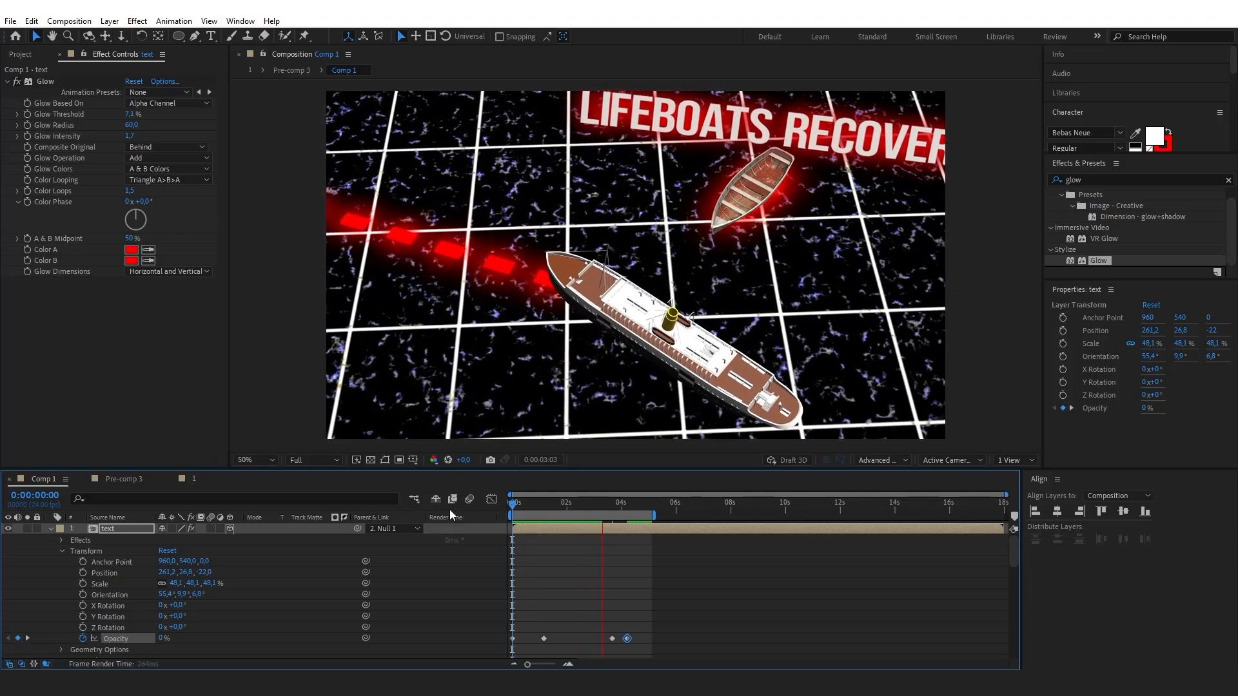
Extend the work area to the full composition and keyframe Null 1's Position, Scale and X, Y, Z Rotation at 0:00:07:21.
{"action": "double_click", "coordinate": [729, 518]}
{"action": "scroll", "coordinate": [408, 590], "scroll_direction": "down", "scroll_amount": 6}
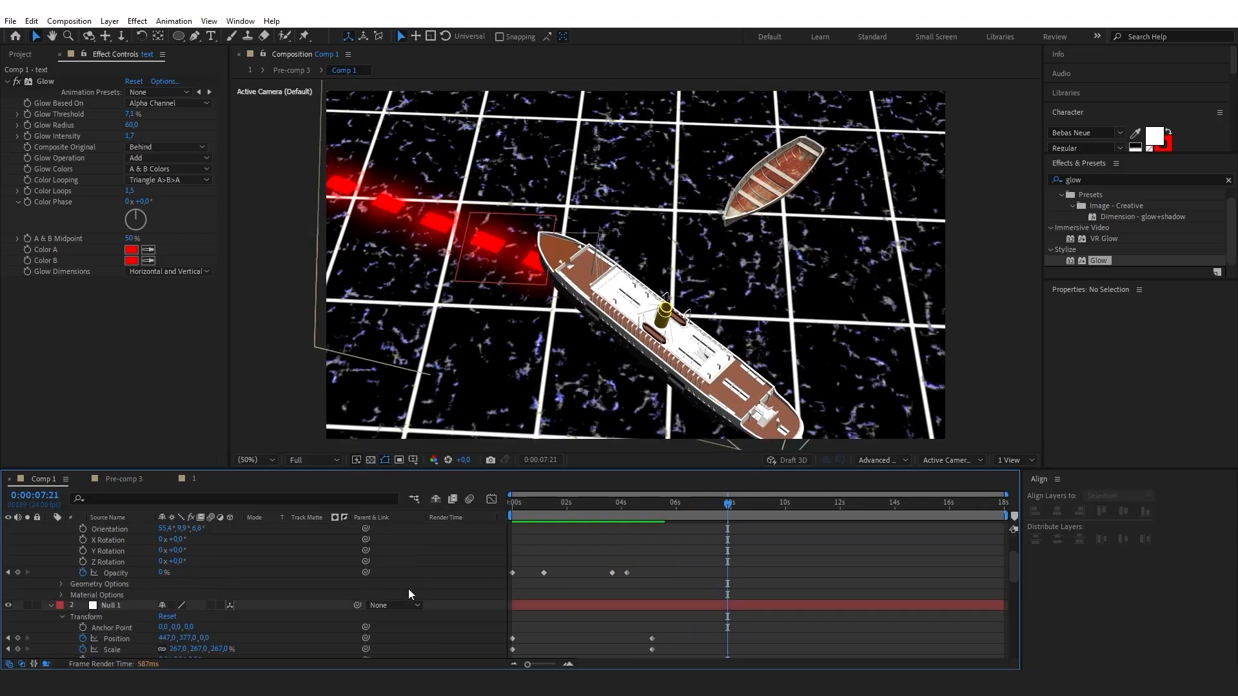
{"action": "scroll", "coordinate": [292, 577], "scroll_direction": "up", "scroll_amount": 5}
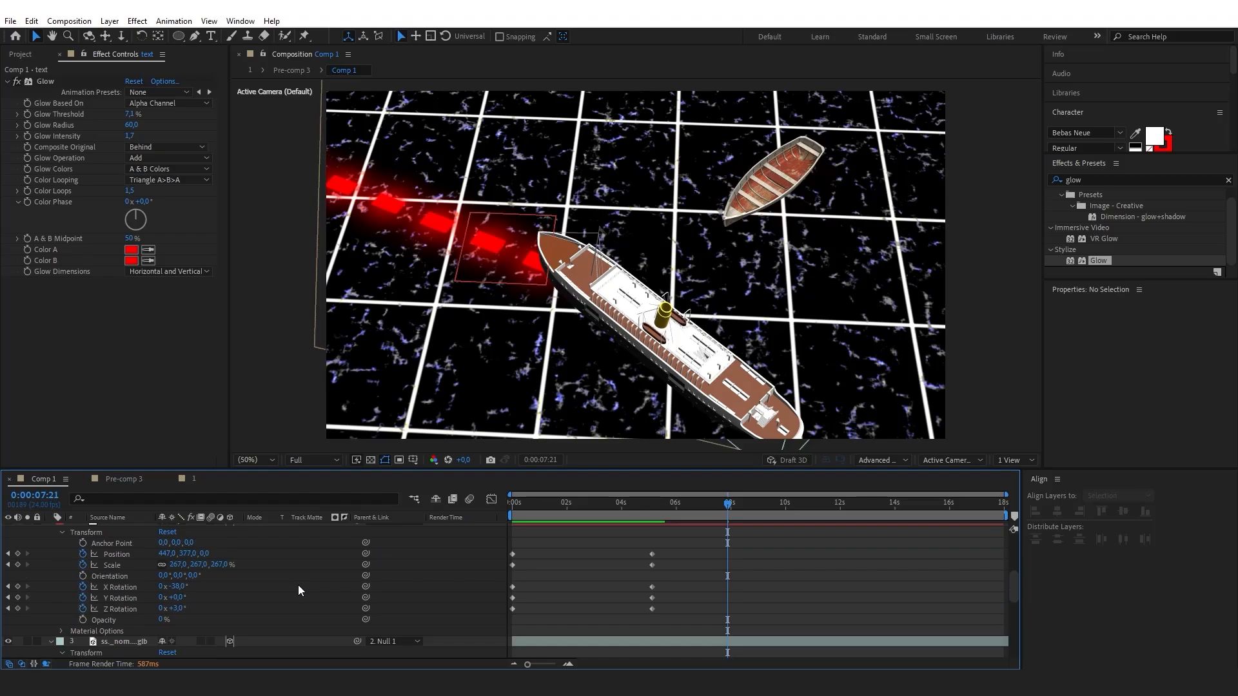
{"action": "scroll", "coordinate": [258, 594], "scroll_direction": "down", "scroll_amount": 2}
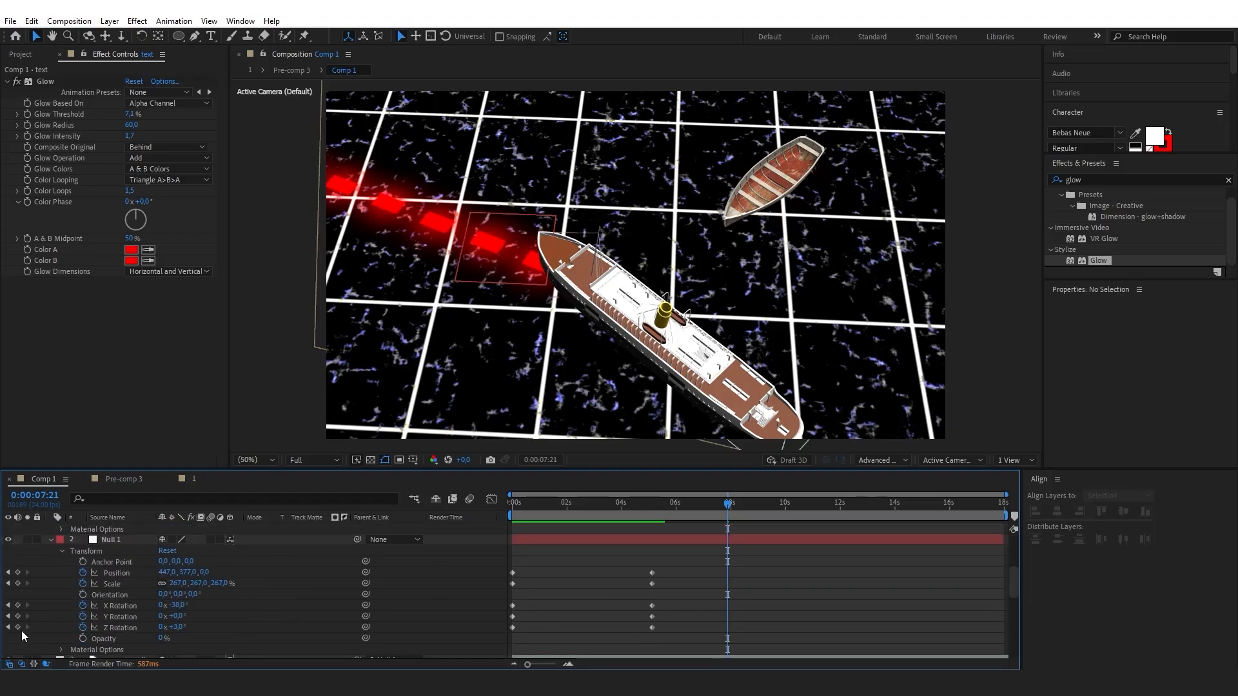
{"action": "left_click_drag", "start_coordinate": [17, 628], "coordinate": [18, 572]}
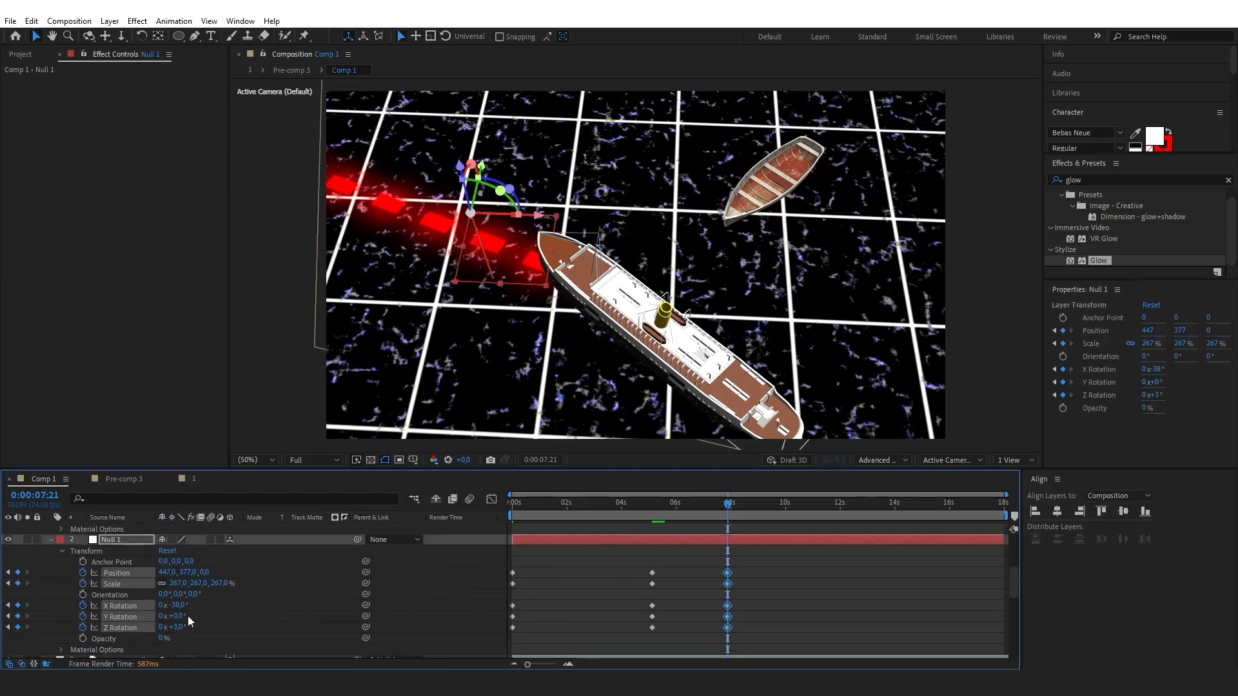
Set Null 1's X Rotation to -27°, Z Rotation to -10° and Scale to 228% at 0:00:07:21.
{"action": "left_click_drag", "start_coordinate": [177, 607], "coordinate": [173, 628]}
{"action": "key", "text": "ctrl+z"}
{"action": "left_click_drag", "start_coordinate": [198, 587], "coordinate": [174, 587]}
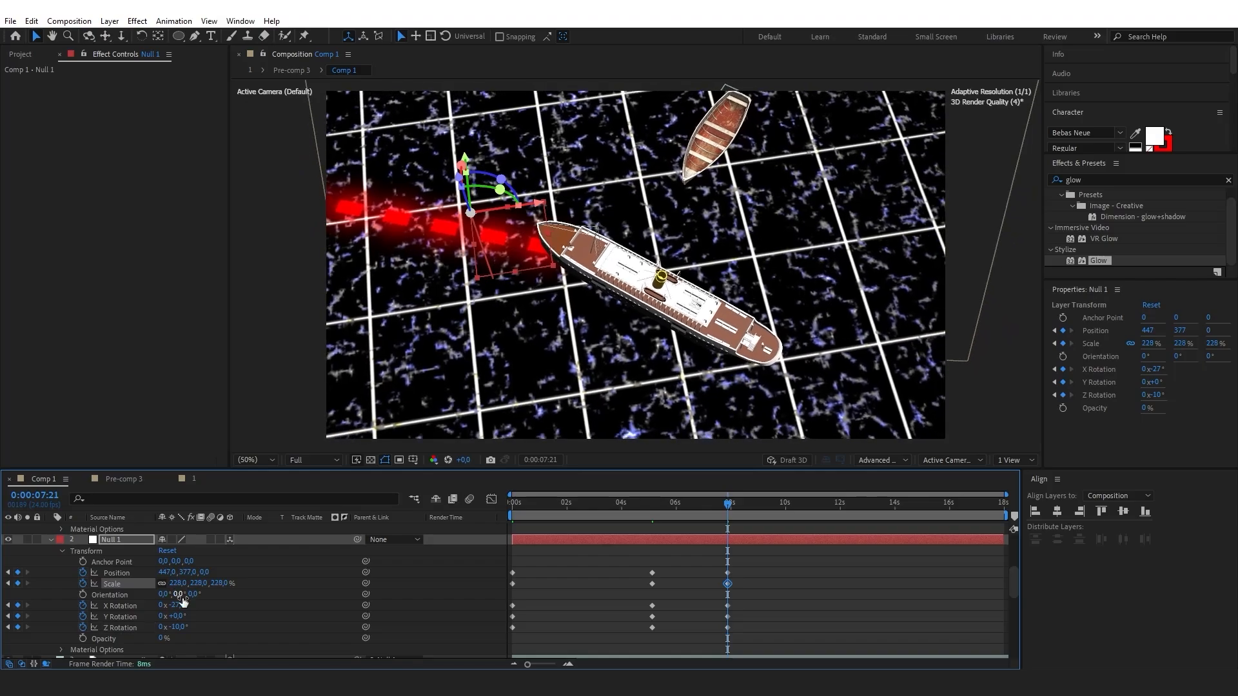
Keyframe Null 1's Position, Scale and X, Y, Z Rotation at 0:00:16:01, with Scale set to 100%.
{"action": "left_click_drag", "start_coordinate": [749, 500], "coordinate": [950, 507]}
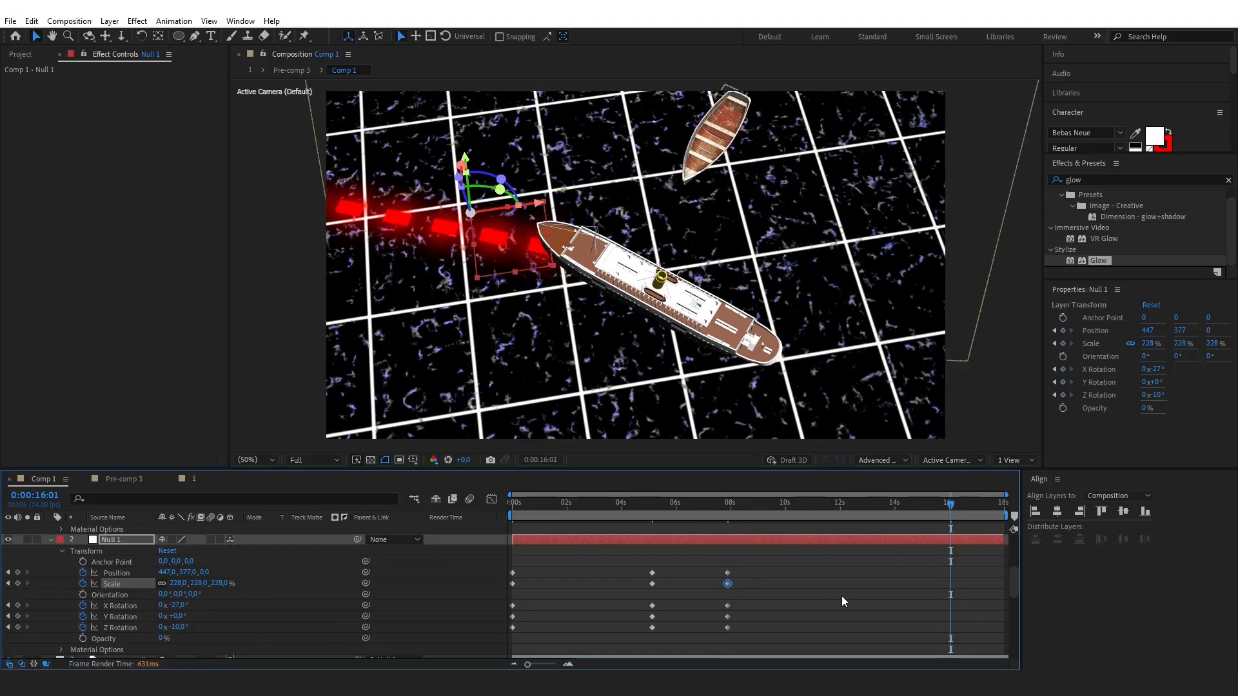
{"action": "left_click_drag", "start_coordinate": [18, 628], "coordinate": [20, 561]}
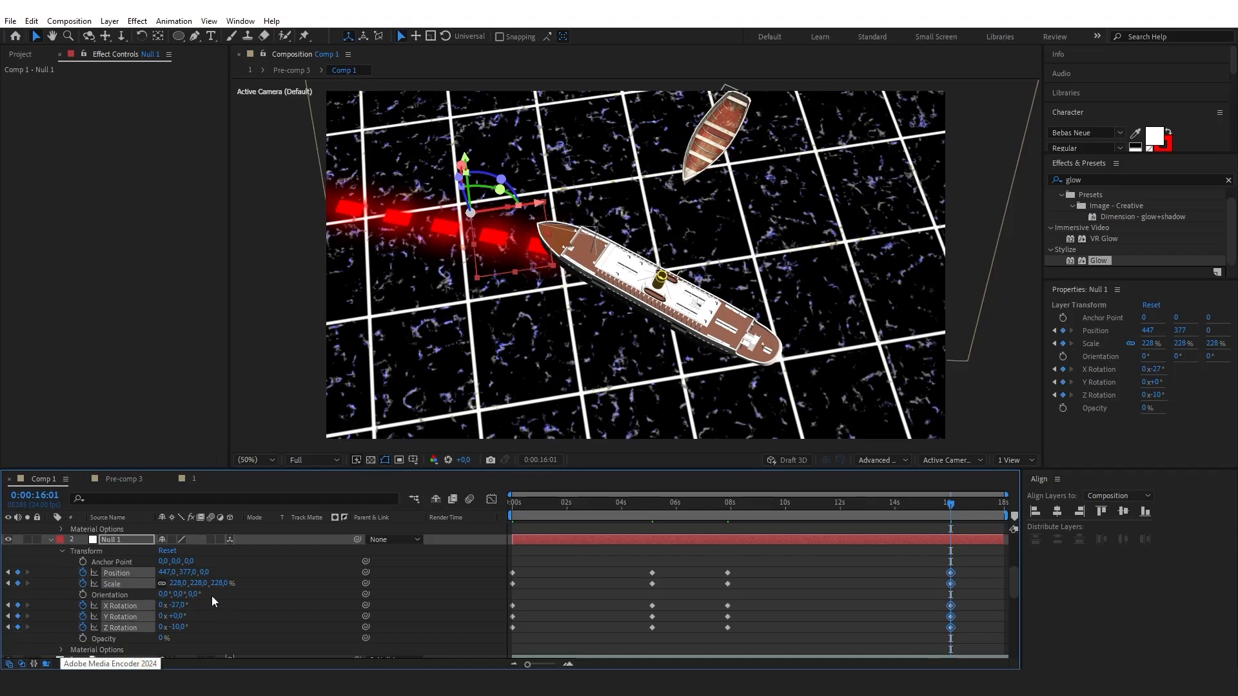
{"action": "type", "text": "100"}
{"action": "key", "text": "Return"}
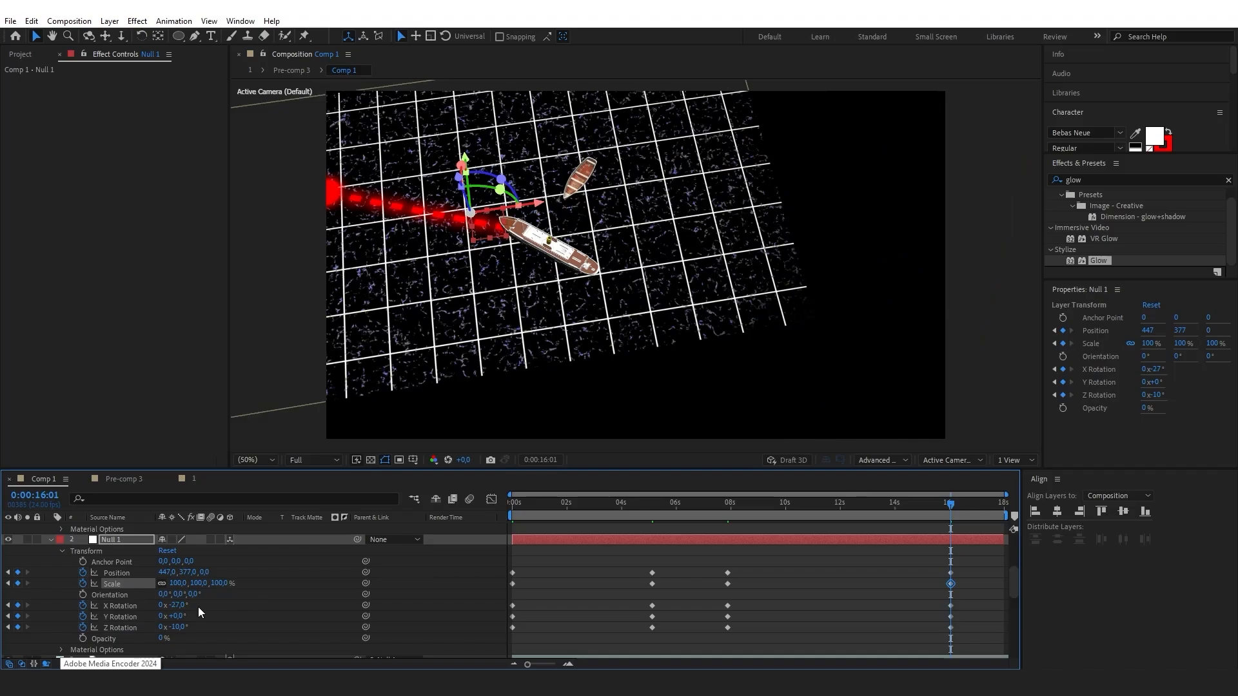
Set Null 1's X Rotation and Z Rotation to 0° at 0:00:16:01.
{"action": "left_click", "coordinate": [179, 605]}
{"action": "type", "text": "0"}
{"action": "key", "text": "Return"}
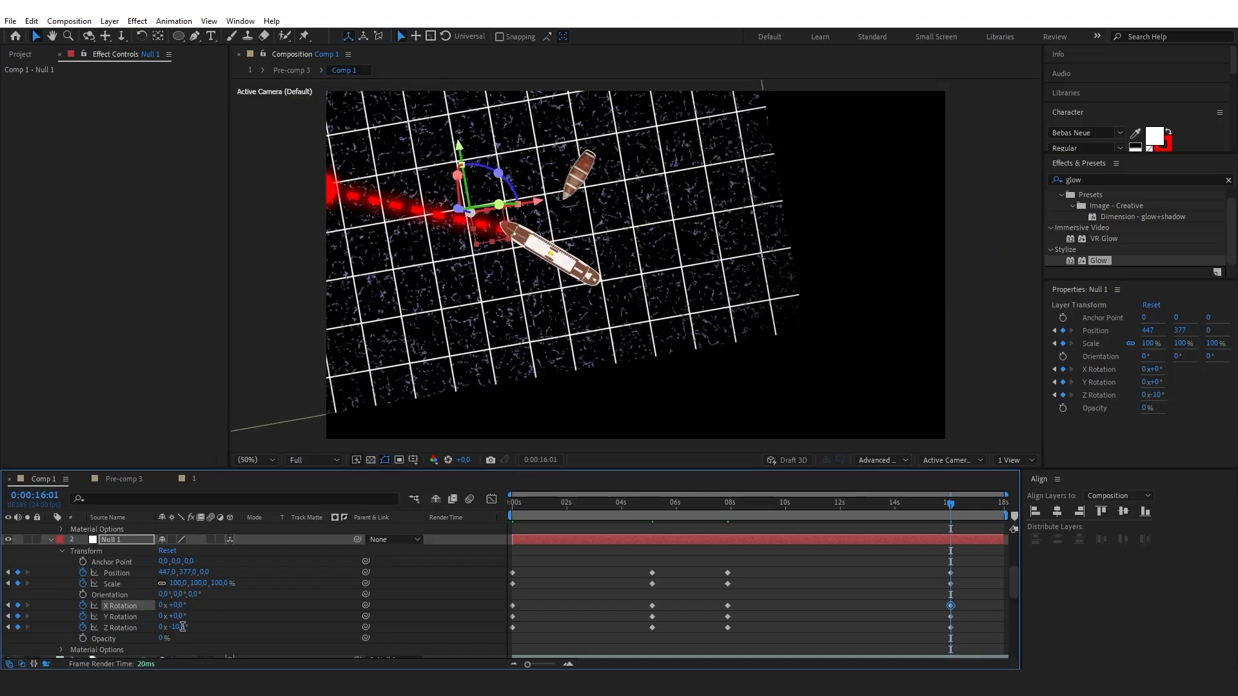
{"action": "type", "text": "0"}
{"action": "key", "text": "Return"}
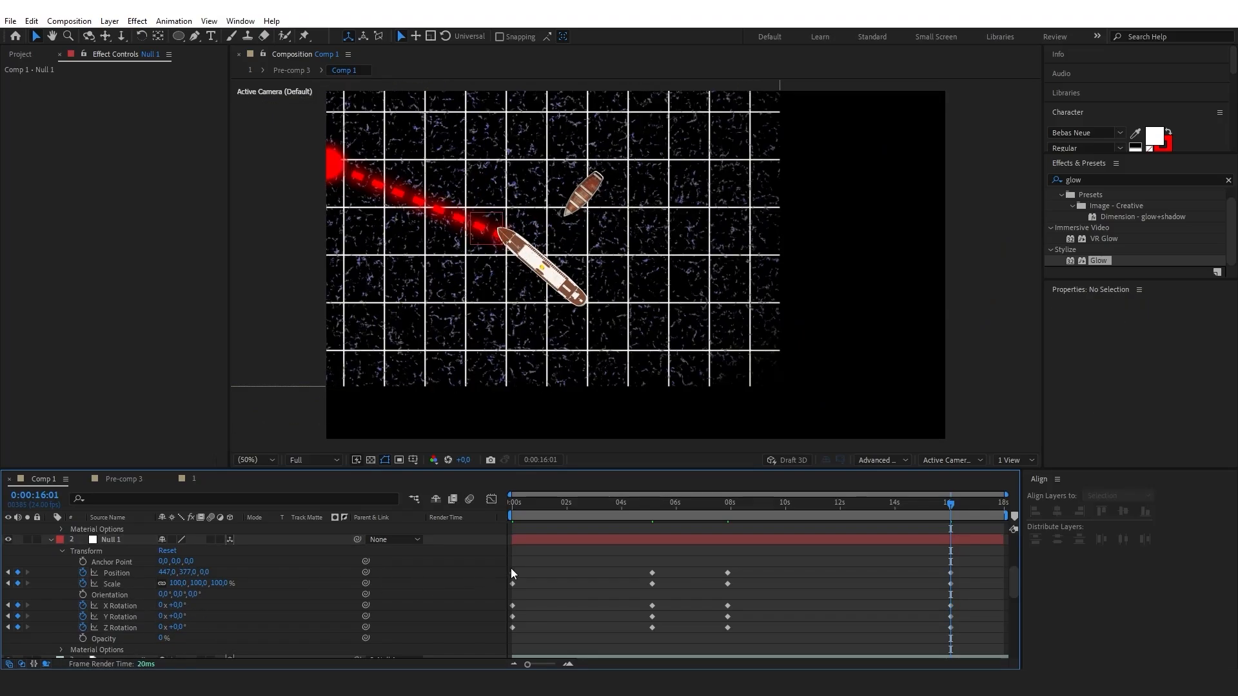
Paste Null 1's first Position and Scale keyframes at 0:00:16:01 and adjust them to Position 969, 582 and Scale 110%.
{"action": "left_click", "coordinate": [513, 572]}
{"action": "key", "text": "ctrl+c"}
{"action": "key", "text": "ctrl+v"}
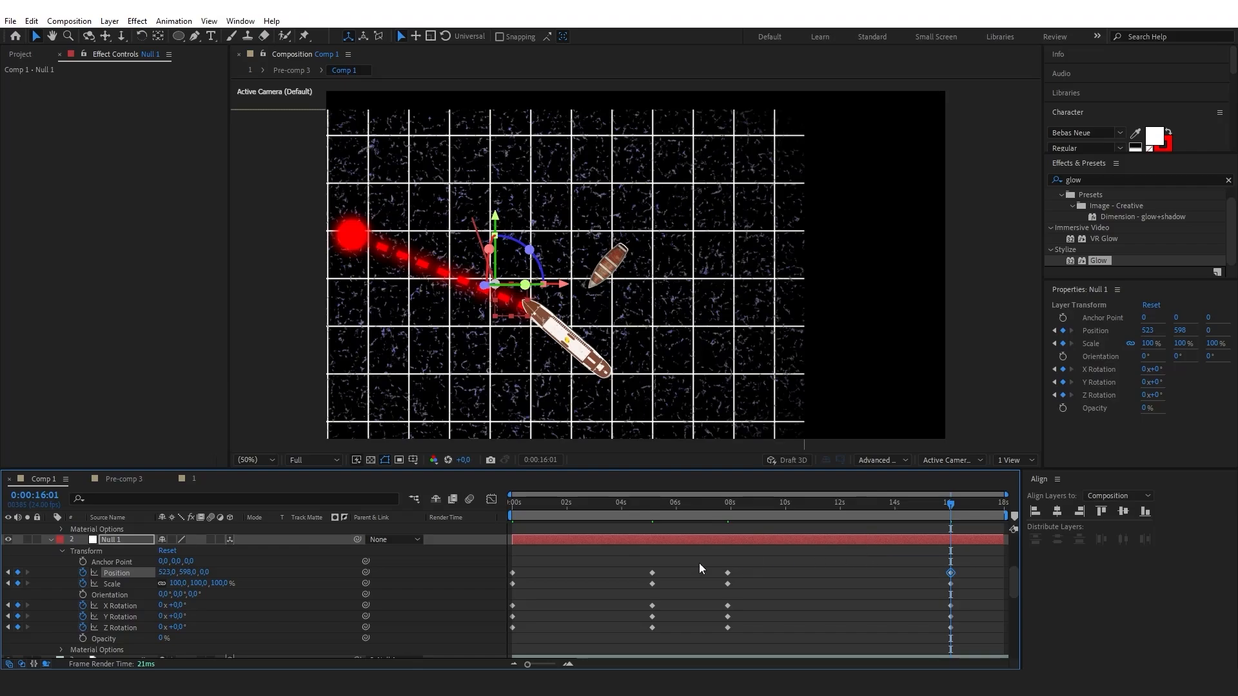
{"action": "left_click", "coordinate": [498, 590]}
{"action": "left_click", "coordinate": [513, 583]}
{"action": "key", "text": "ctrl+c"}
{"action": "key", "text": "ctrl+v"}
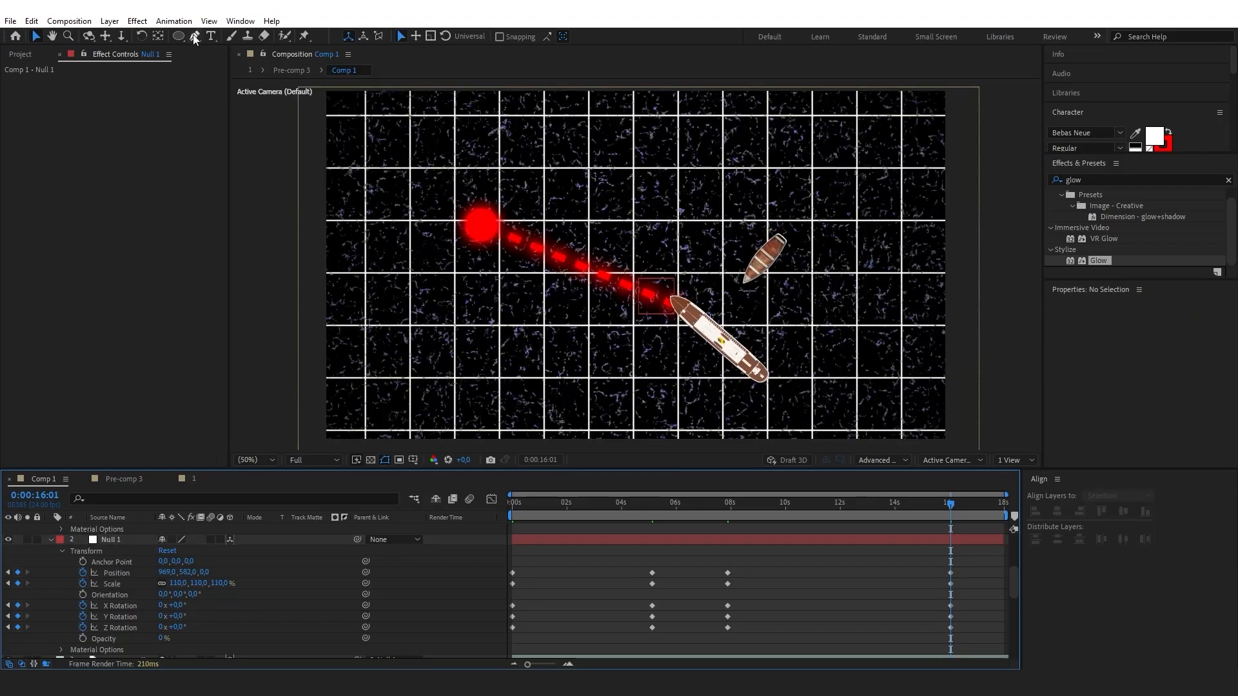
Draw a red-filled rectangle shape over the central grid squares, covering the marker, ship and boat.
{"action": "left_click_drag", "start_coordinate": [178, 36], "coordinate": [206, 51]}
{"action": "mouse_move", "coordinate": [454, 116]}
{"action": "left_mouse_down"}
{"action": "mouse_move", "coordinate": [751, 269]}
{"action": "mouse_move", "coordinate": [815, 430]}
{"action": "left_mouse_up"}
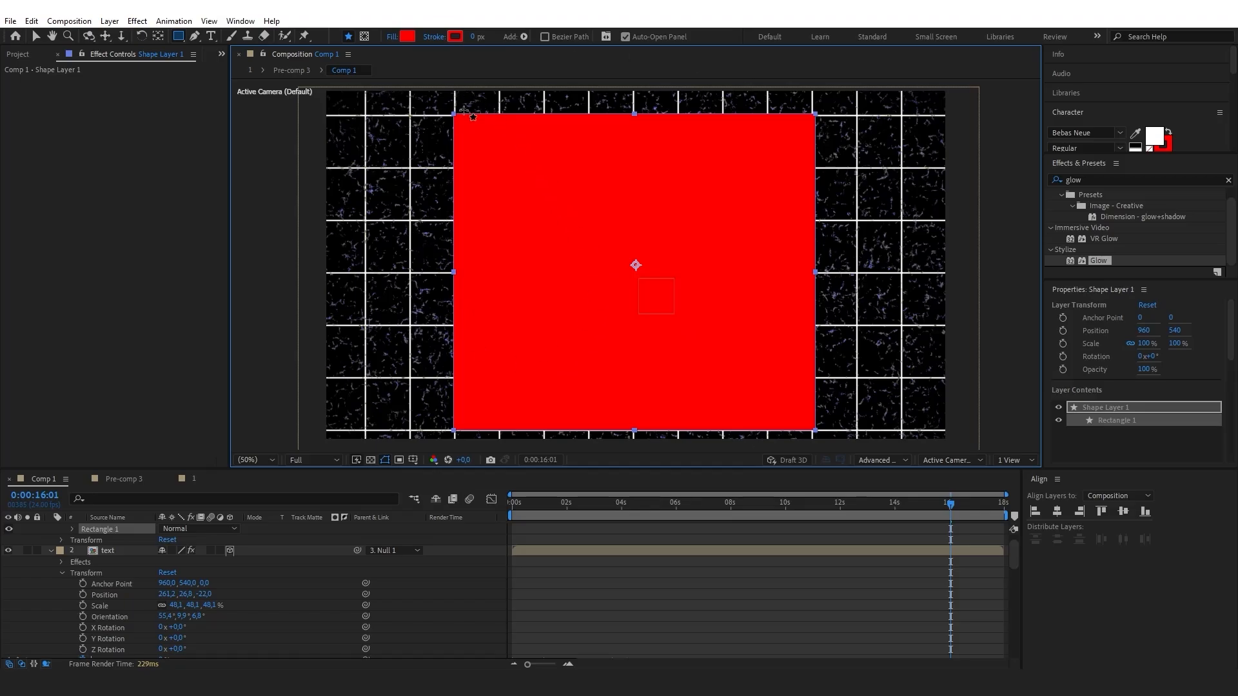
Set the rectangle's fill opacity to 0% and its stroke width to 12 px to leave only a red outline.
{"action": "left_click_drag", "start_coordinate": [473, 36], "coordinate": [482, 36]}
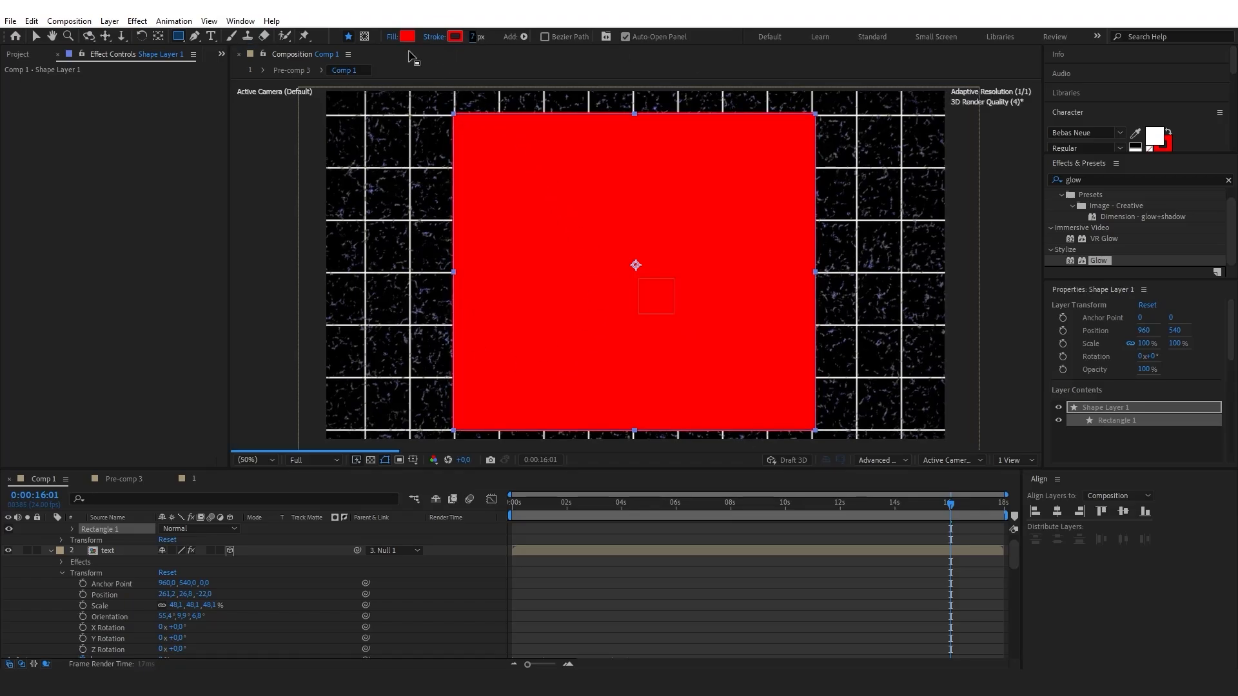
{"action": "left_click", "coordinate": [392, 37]}
{"action": "left_click", "coordinate": [658, 332]}
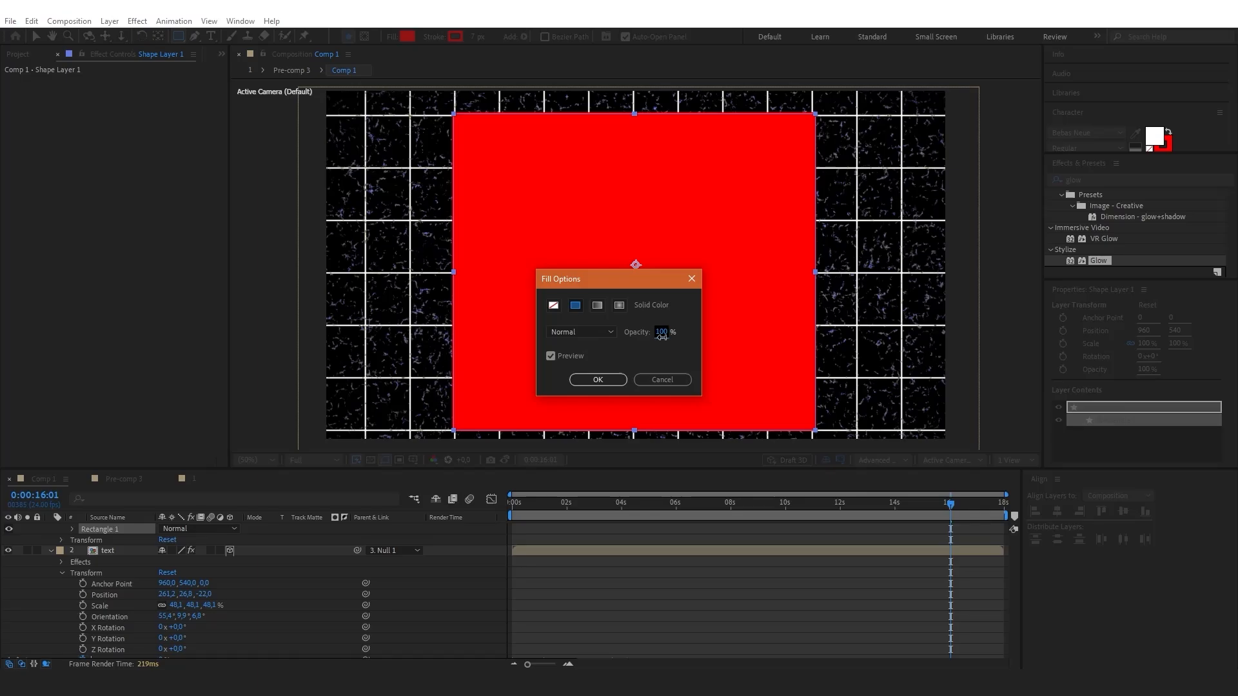
{"action": "type", "text": "0"}
{"action": "left_click", "coordinate": [597, 380]}
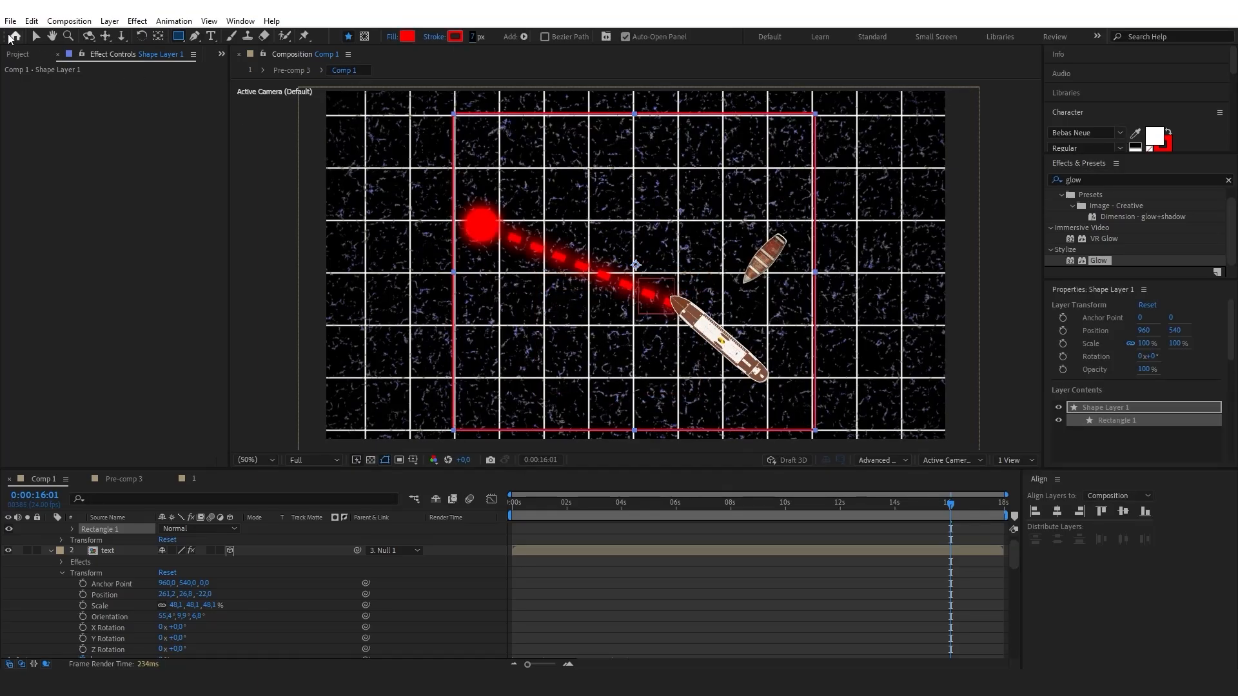
{"action": "left_click", "coordinate": [36, 36]}
{"action": "left_click_drag", "start_coordinate": [676, 36], "coordinate": [682, 36]}
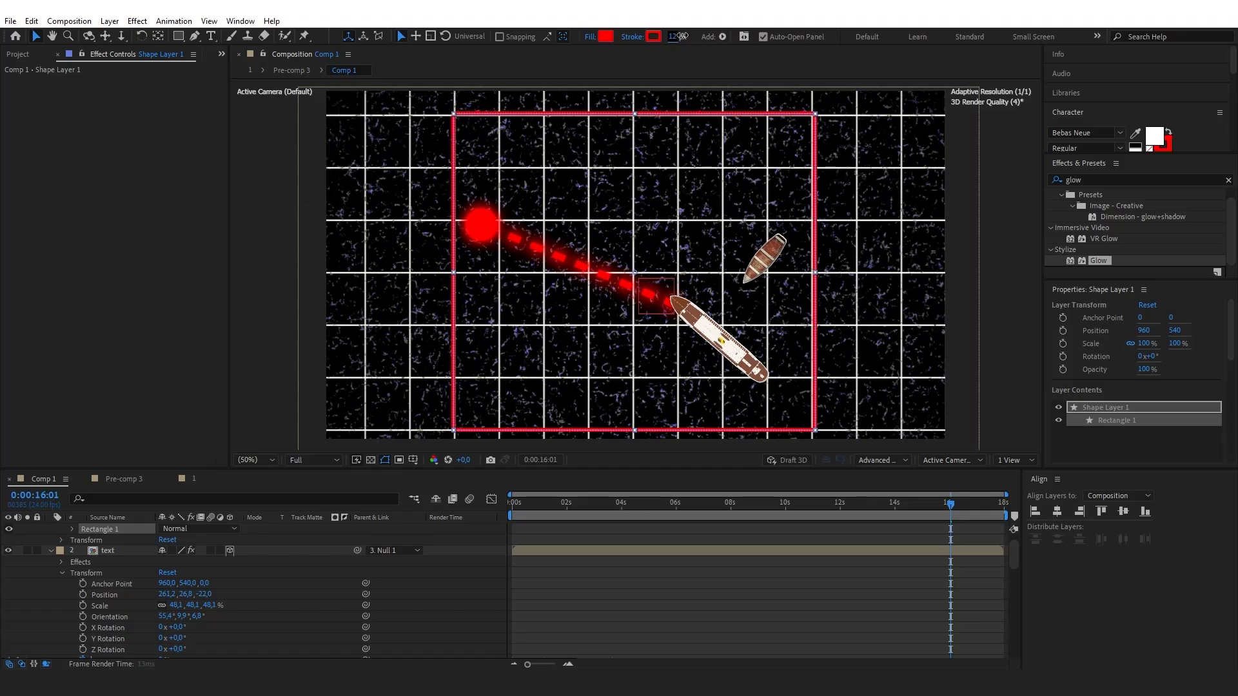
{"action": "left_click", "coordinate": [633, 557]}
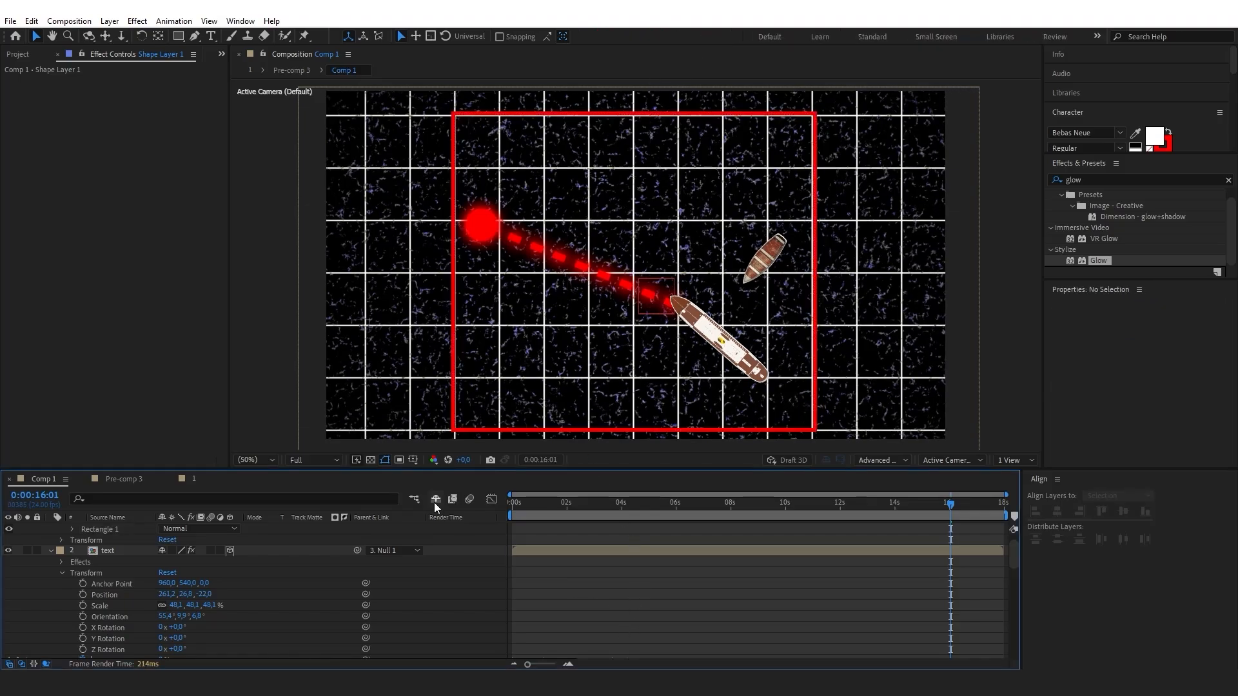
Add dashes to the rectangle's stroke and set the Dash length to 57.
{"action": "left_click", "coordinate": [126, 553]}
{"action": "scroll", "coordinate": [130, 551], "scroll_direction": "up", "scroll_amount": 1}
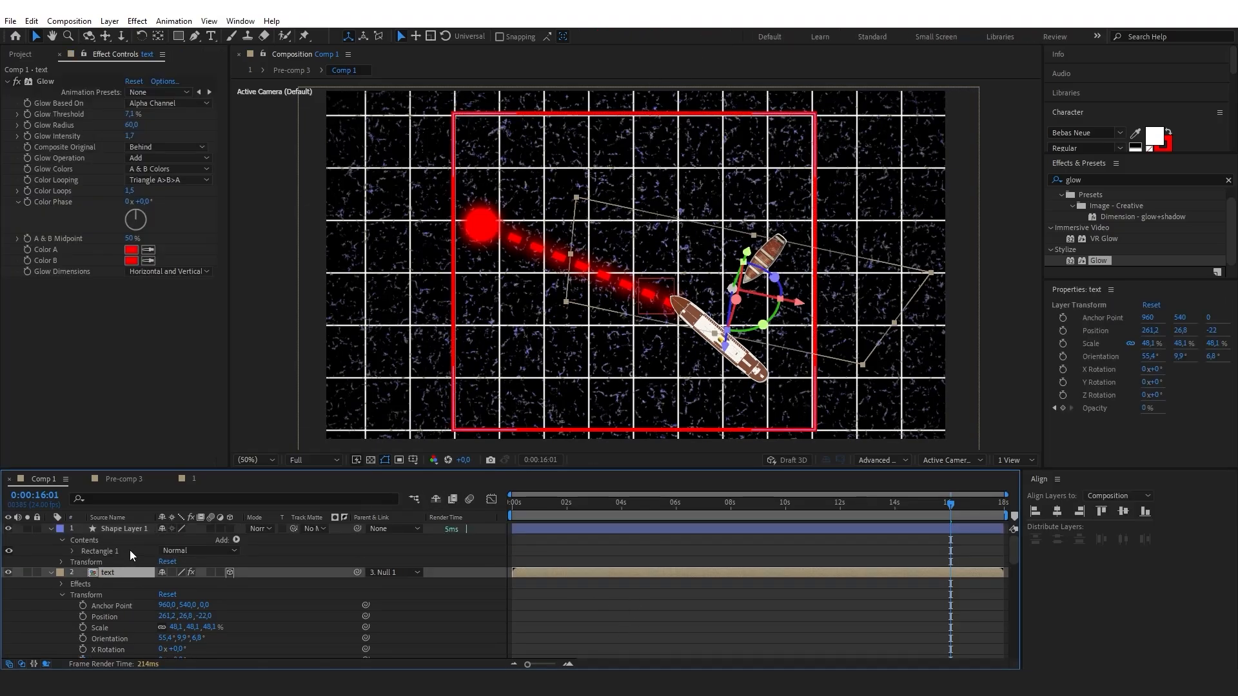
{"action": "left_click", "coordinate": [126, 530]}
{"action": "left_click", "coordinate": [72, 549]}
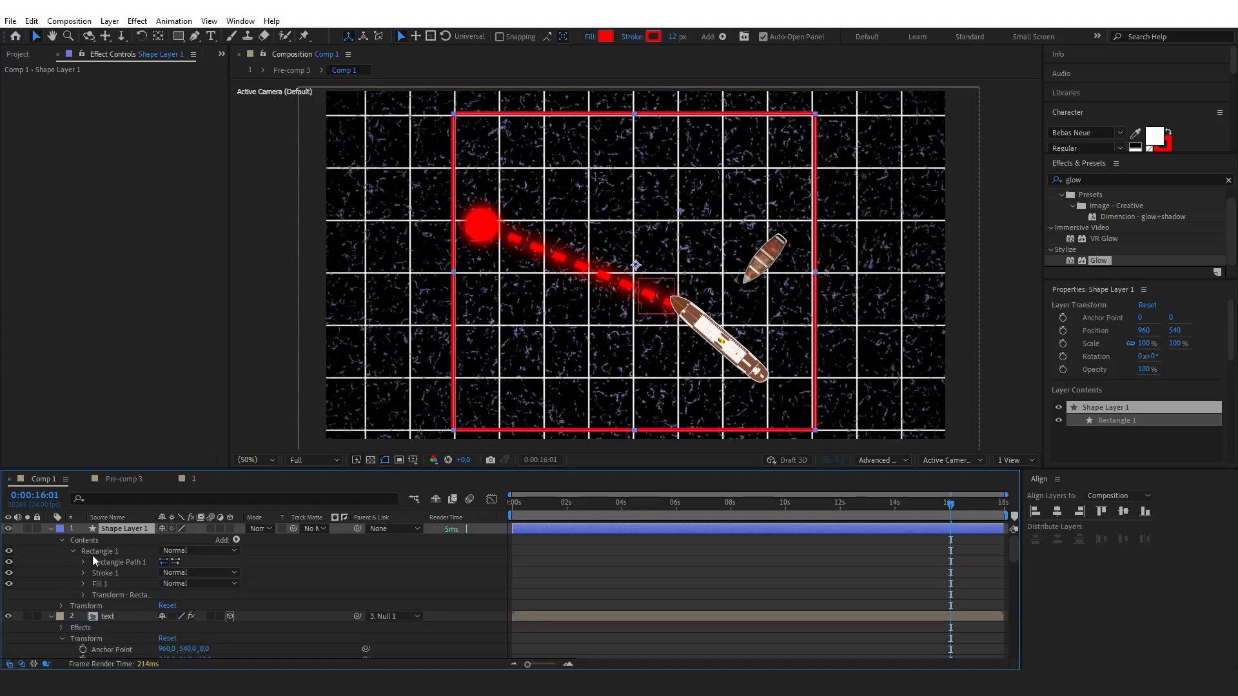
{"action": "left_click", "coordinate": [82, 573]}
{"action": "scroll", "coordinate": [151, 610], "scroll_direction": "down", "scroll_amount": 1}
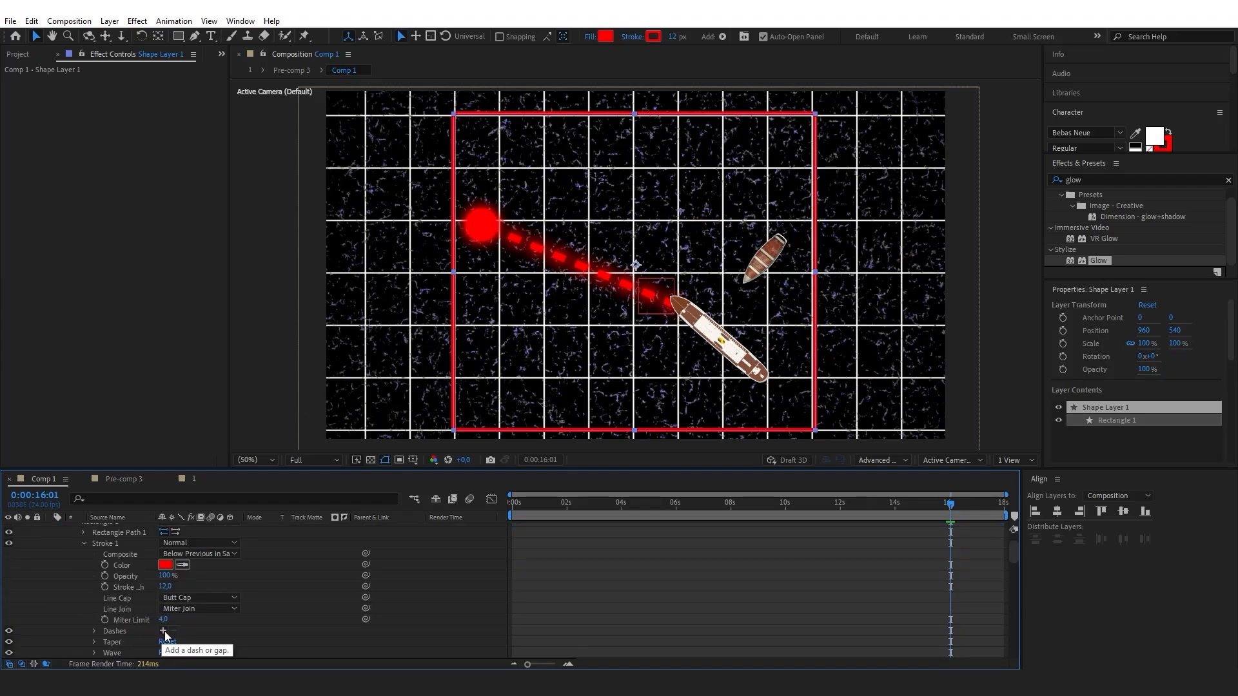
{"action": "left_click", "coordinate": [163, 631]}
{"action": "left_click_drag", "start_coordinate": [171, 611], "coordinate": [213, 613]}
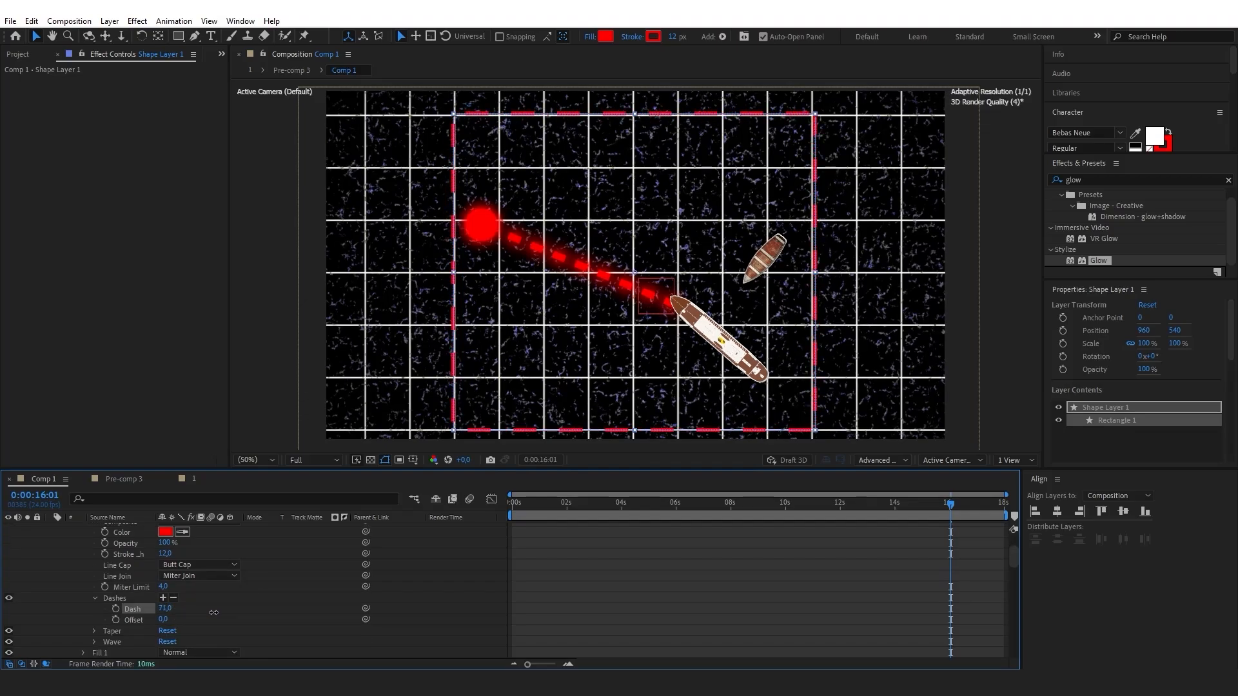
{"action": "left_click", "coordinate": [552, 597]}
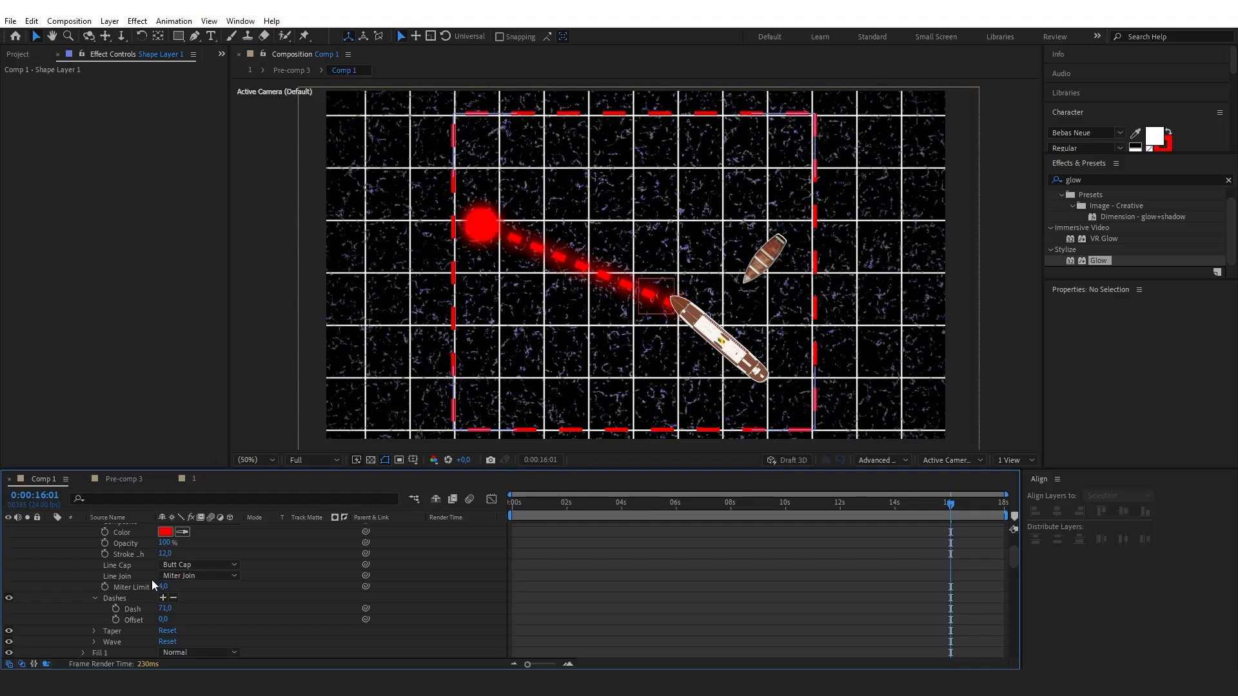
{"action": "left_click_drag", "start_coordinate": [165, 609], "coordinate": [187, 613]}
{"action": "left_click", "coordinate": [316, 368]}
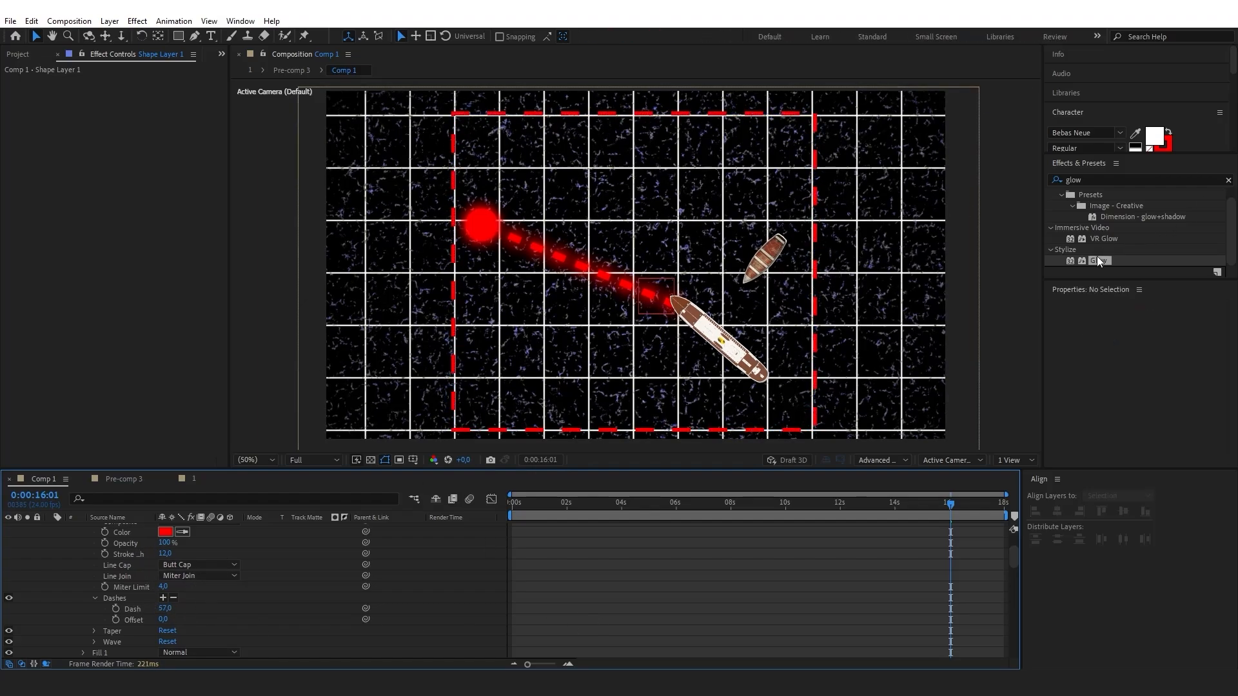
{"action": "left_click_drag", "start_coordinate": [1099, 261], "coordinate": [388, 565]}
{"action": "left_click_drag", "start_coordinate": [121, 538], "coordinate": [1112, 346]}
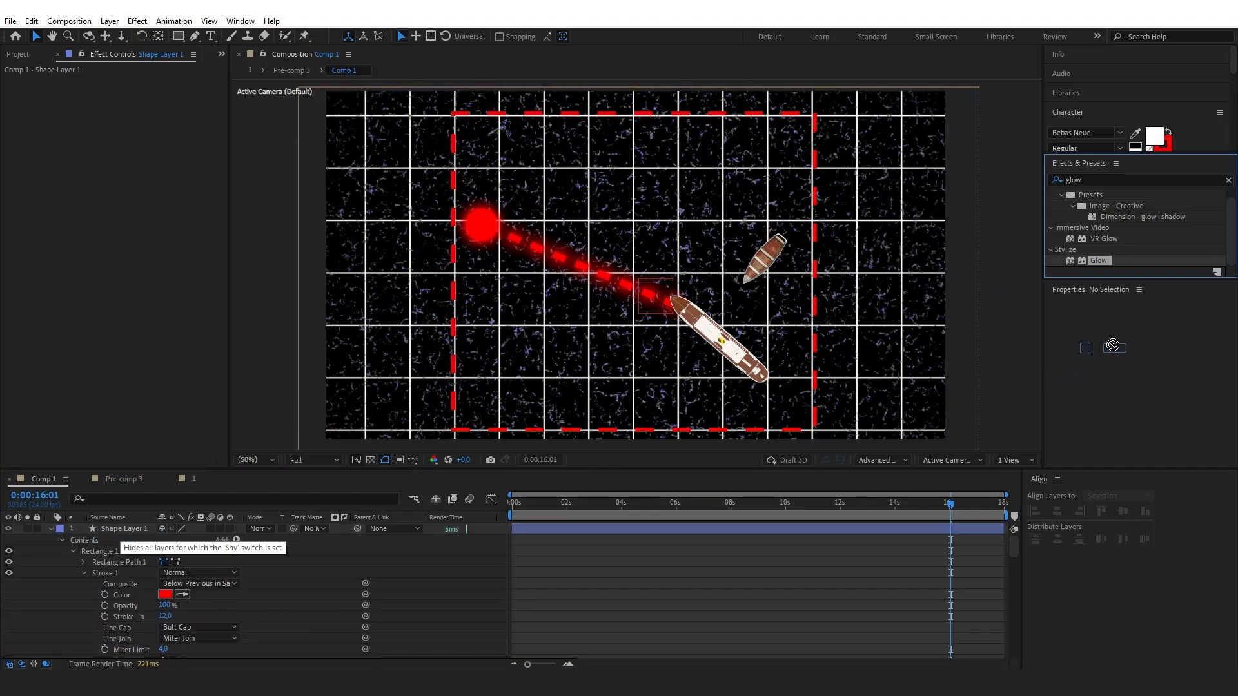
{"action": "left_click_drag", "start_coordinate": [1108, 262], "coordinate": [614, 406]}
Add Trim Paths to the rectangle shape layer and keyframe its End at 100% at 0:00:16:01.
{"action": "left_click", "coordinate": [236, 540]}
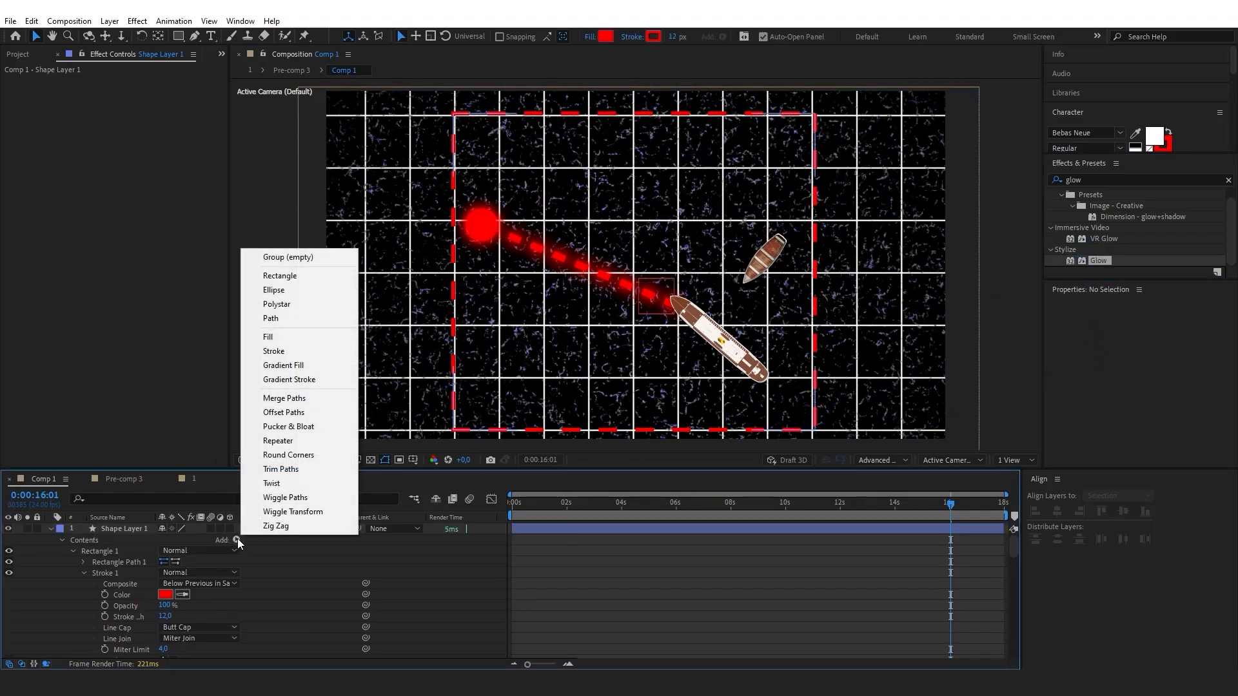
{"action": "left_click", "coordinate": [277, 470]}
{"action": "left_click", "coordinate": [71, 652]}
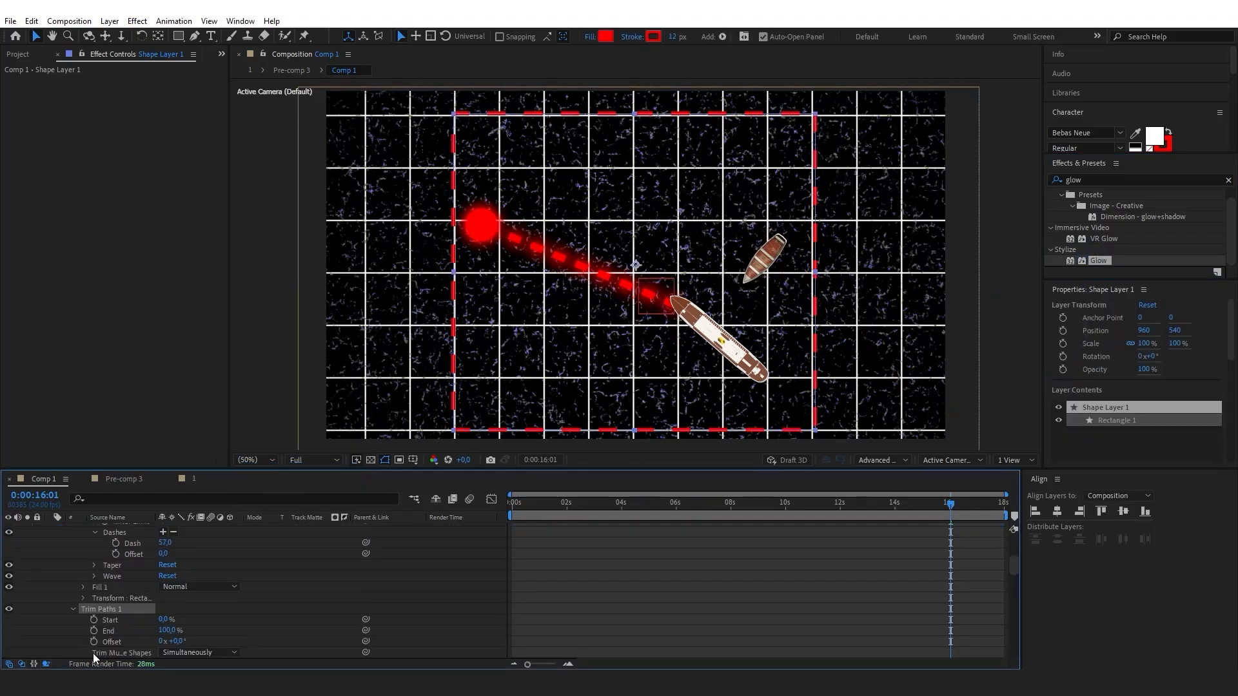
{"action": "left_click", "coordinate": [95, 631]}
Keyframe the Trim Paths End at 0% at 0:00:08:02 and apply Easy Ease to both End keyframes.
{"action": "left_click_drag", "start_coordinate": [775, 507], "coordinate": [733, 514]}
{"action": "left_click", "coordinate": [18, 631]}
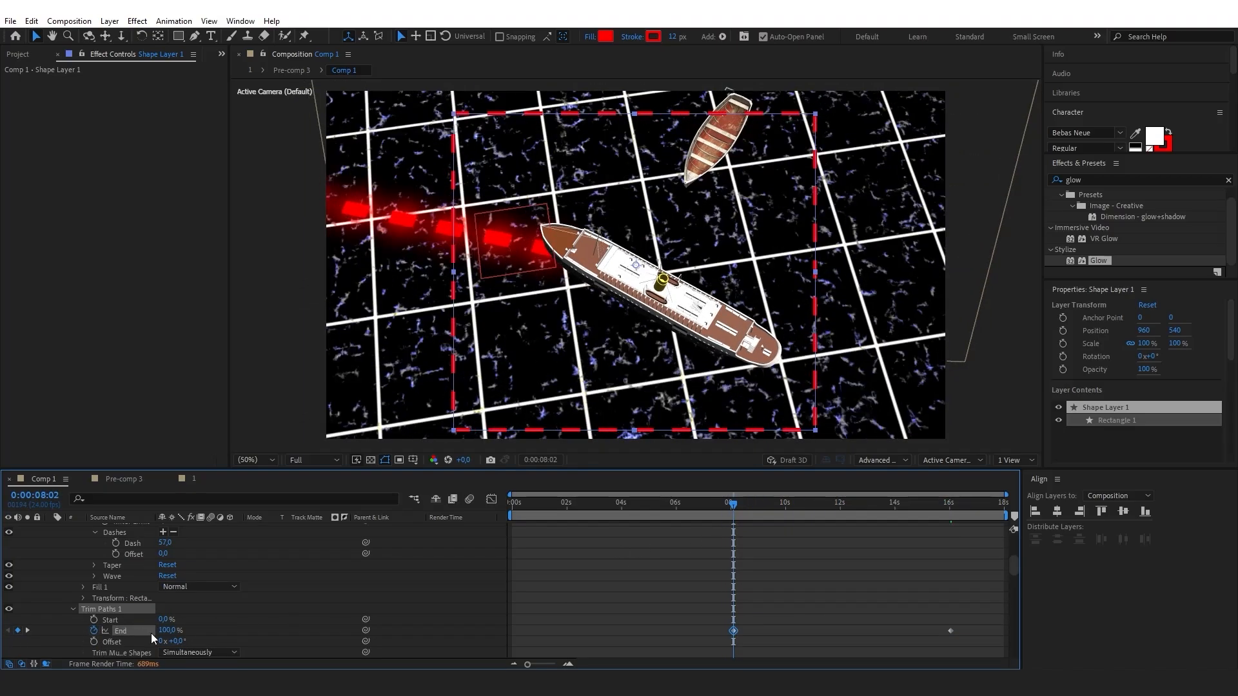
{"action": "left_click_drag", "start_coordinate": [165, 631], "coordinate": [62, 631]}
{"action": "left_click", "coordinate": [668, 584]}
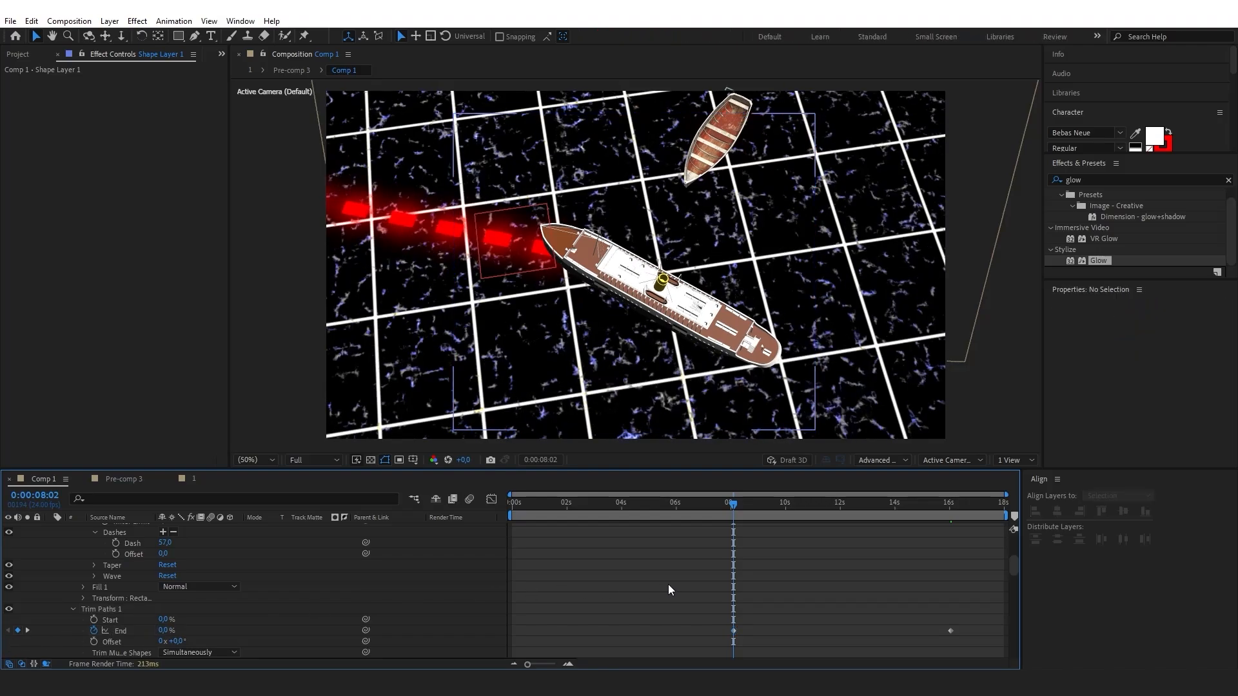
{"action": "left_click_drag", "start_coordinate": [637, 582], "coordinate": [973, 633]}
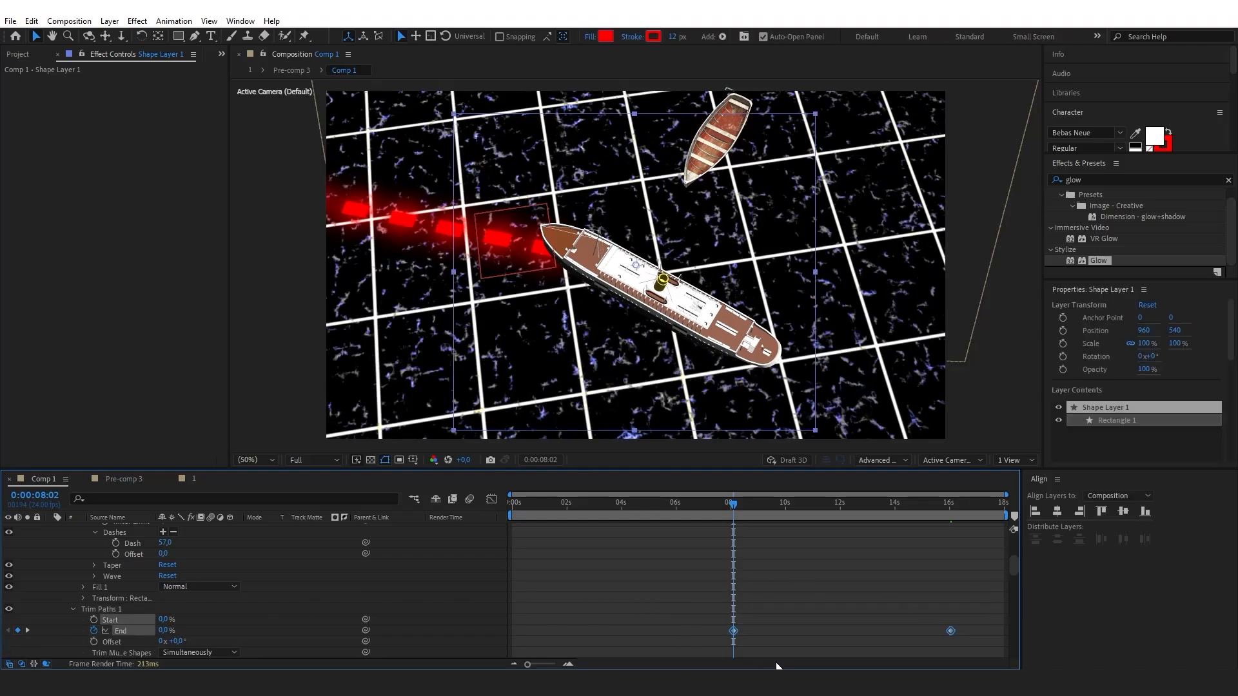
{"action": "key", "text": "F9"}
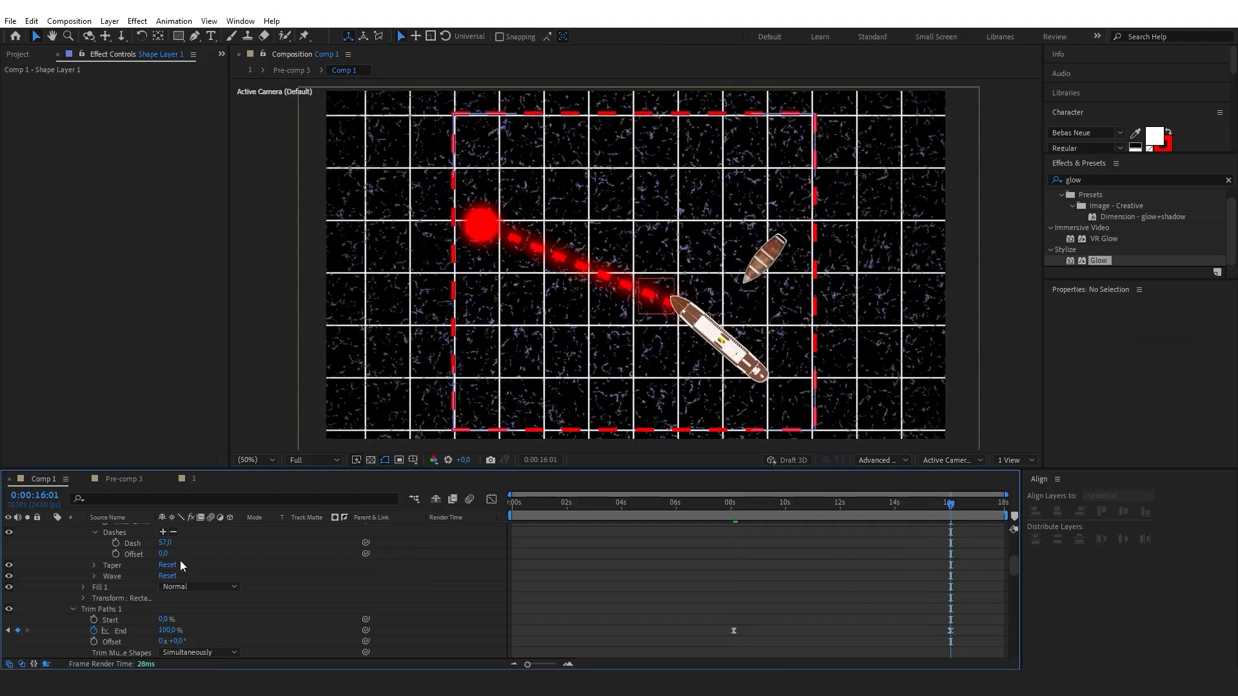
Pre-compose the dashed rectangle's shape layer and parent the resulting composition to Null 1.
{"action": "scroll", "coordinate": [161, 548], "scroll_direction": "up", "scroll_amount": 5}
{"action": "right_click", "coordinate": [134, 528]}
{"action": "left_click", "coordinate": [197, 445]}
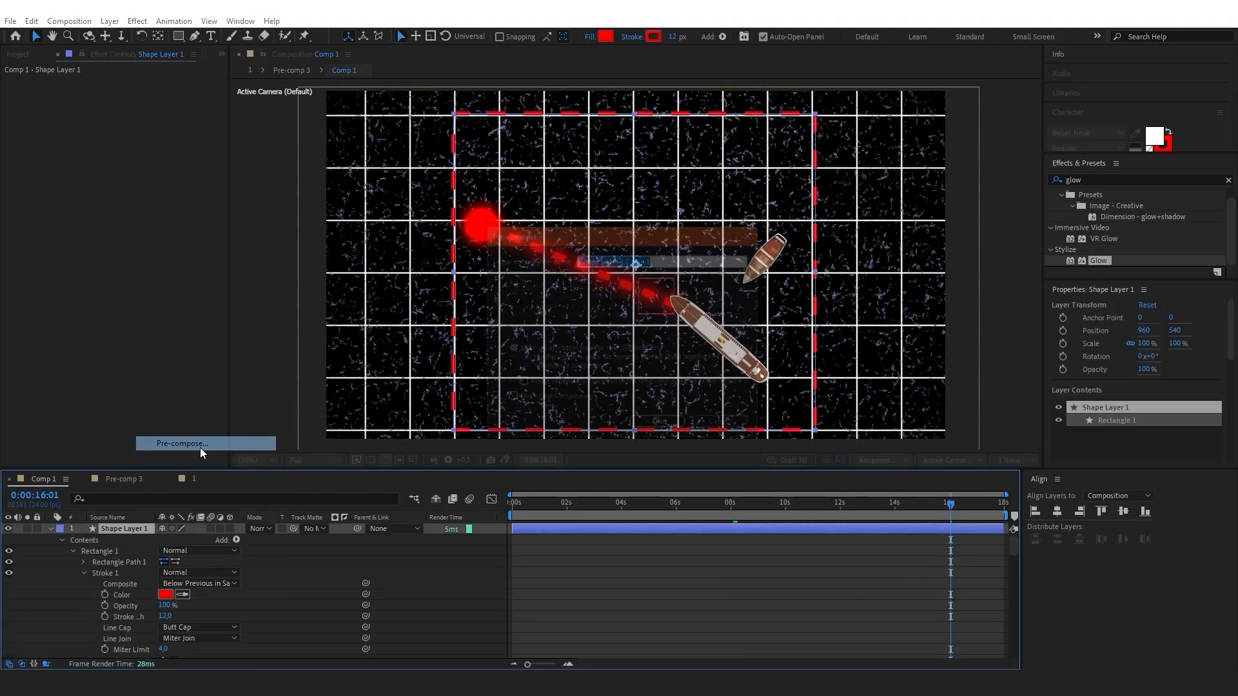
{"action": "key", "text": "Return"}
{"action": "left_click", "coordinate": [404, 528]}
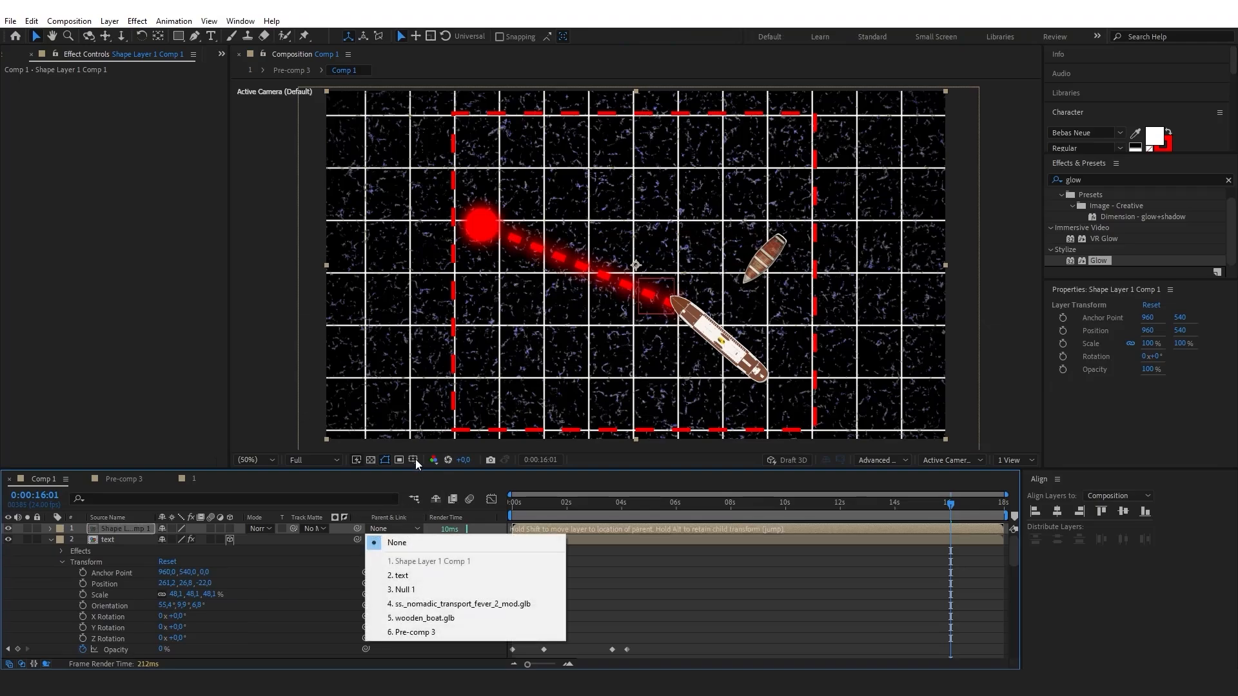
{"action": "left_click", "coordinate": [404, 589]}
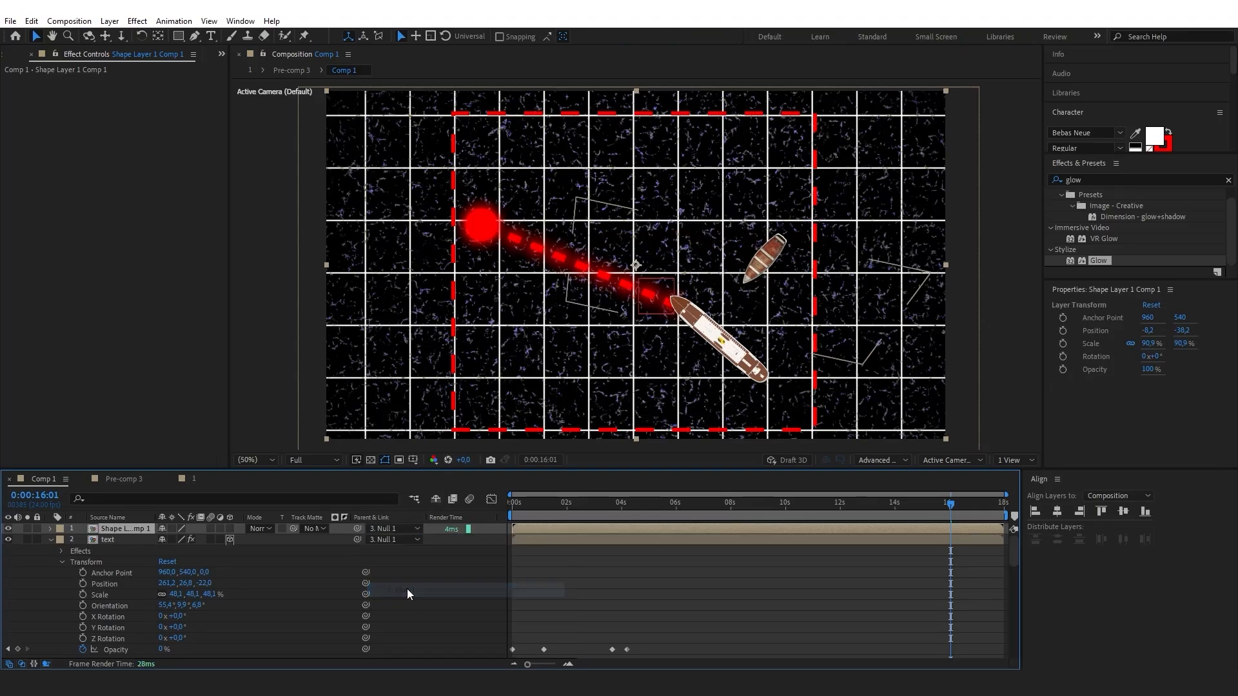
{"action": "left_click", "coordinate": [702, 609]}
Apply two Glow effects to the pre-composed rectangle and set the first one's Glow Radius to about 40.
{"action": "left_click_drag", "start_coordinate": [1097, 258], "coordinate": [129, 528]}
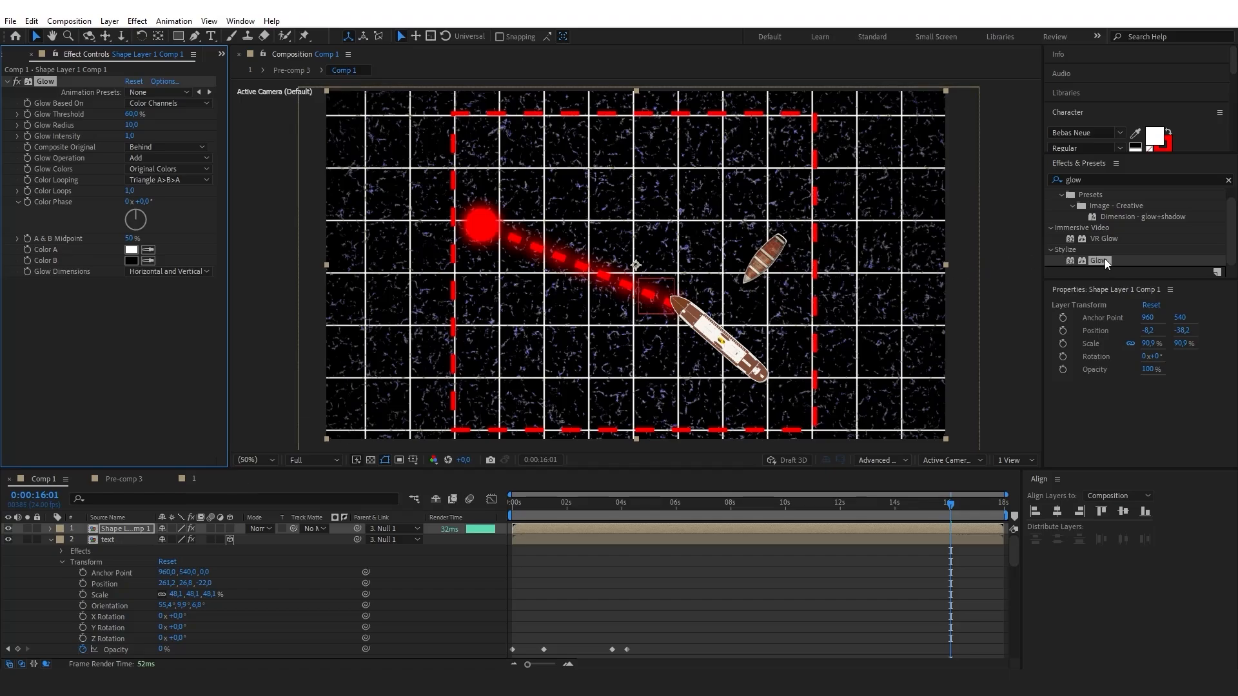
{"action": "left_click_drag", "start_coordinate": [1104, 258], "coordinate": [67, 386]}
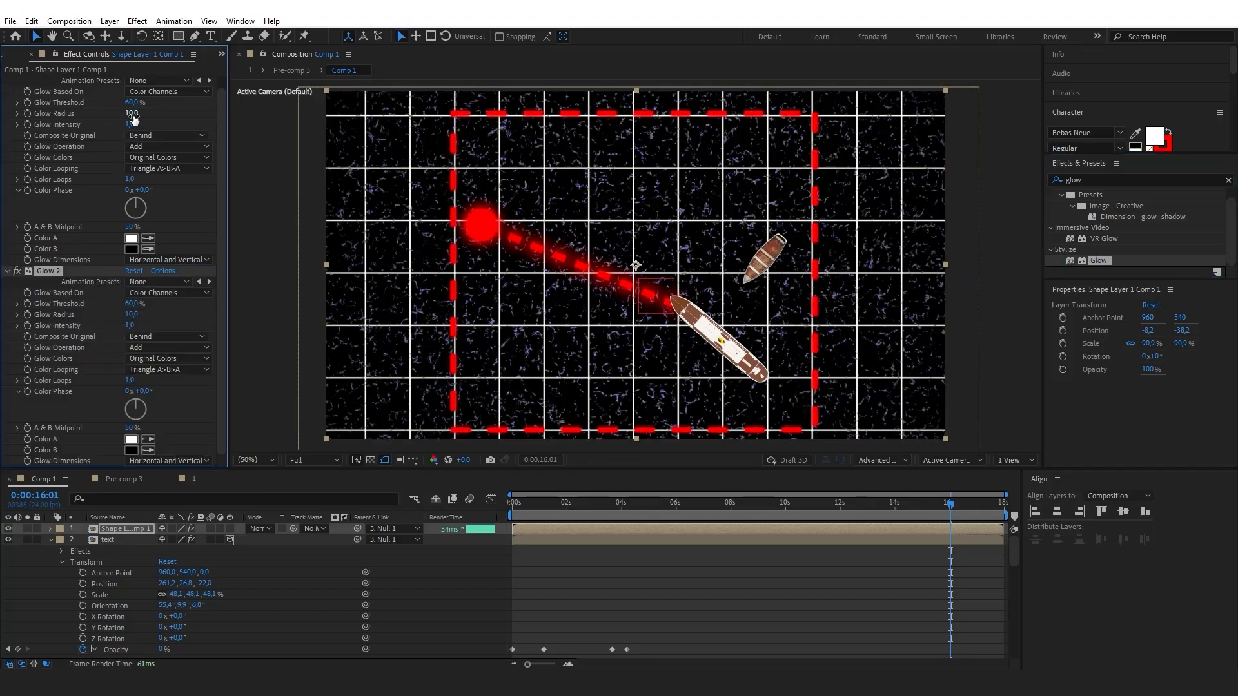
{"action": "left_click_drag", "start_coordinate": [133, 114], "coordinate": [147, 114]}
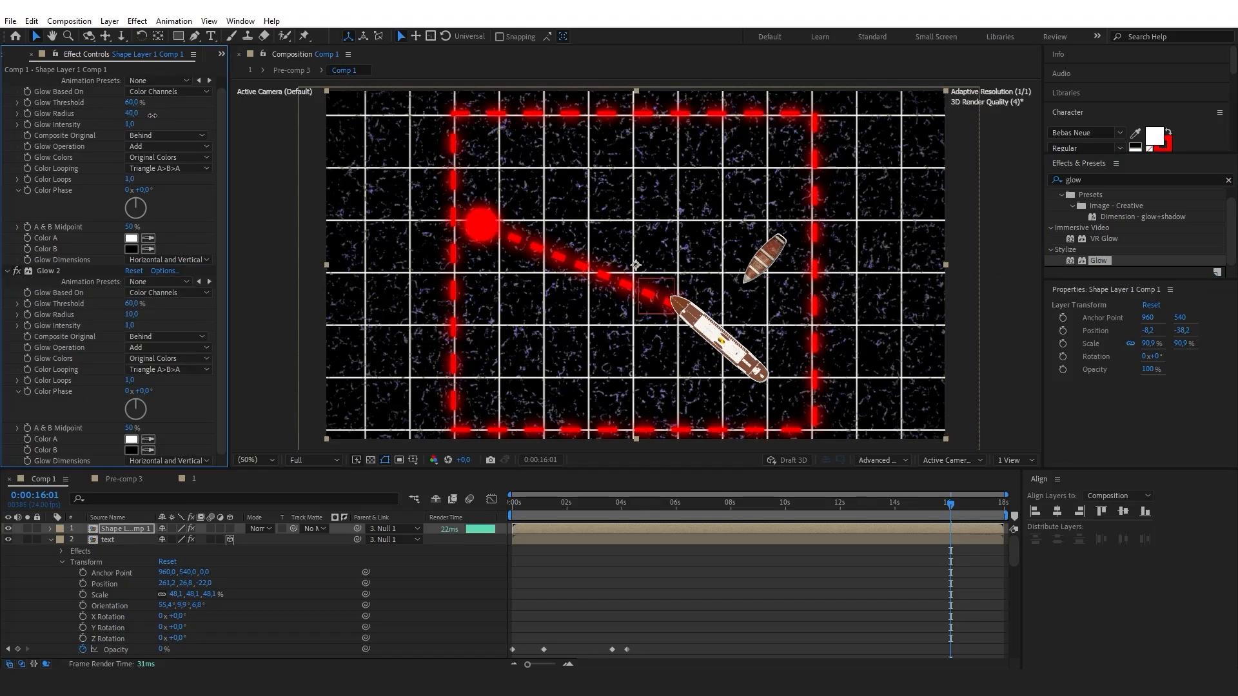
{"action": "left_click", "coordinate": [705, 552]}
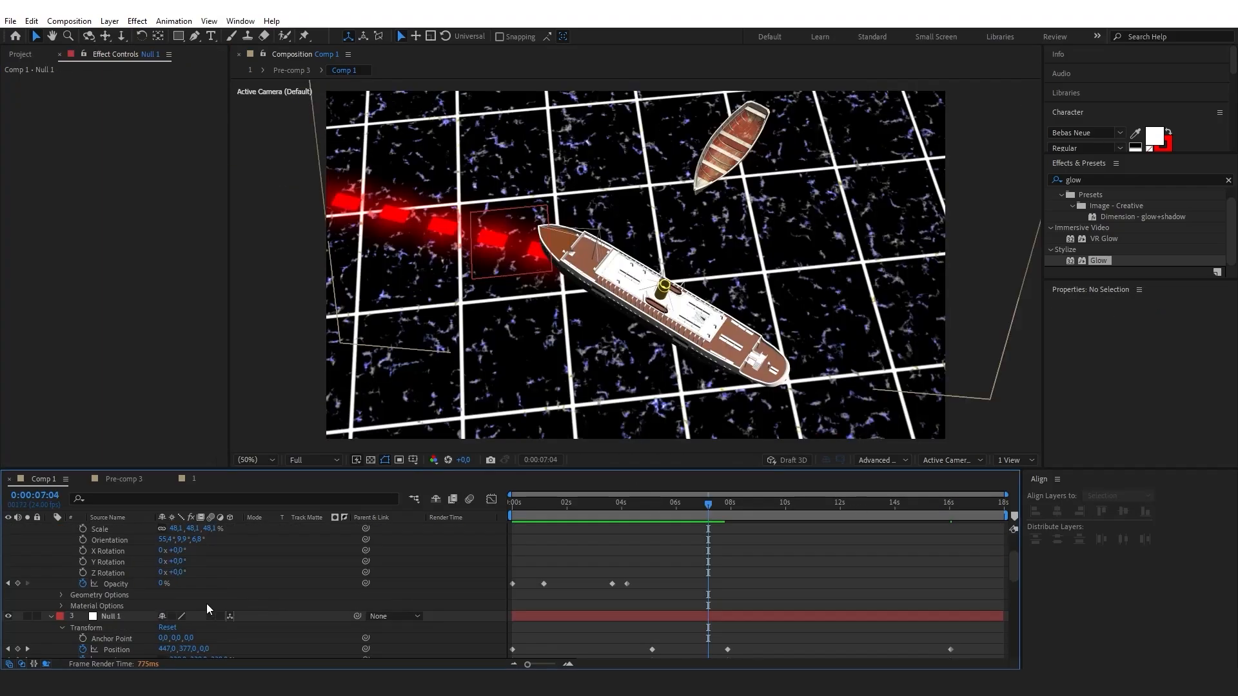
Move Null 1 below Pre-comp 3 in the layer order and add an adjustment layer directly above it.
{"action": "left_click_drag", "start_coordinate": [123, 618], "coordinate": [126, 661]}
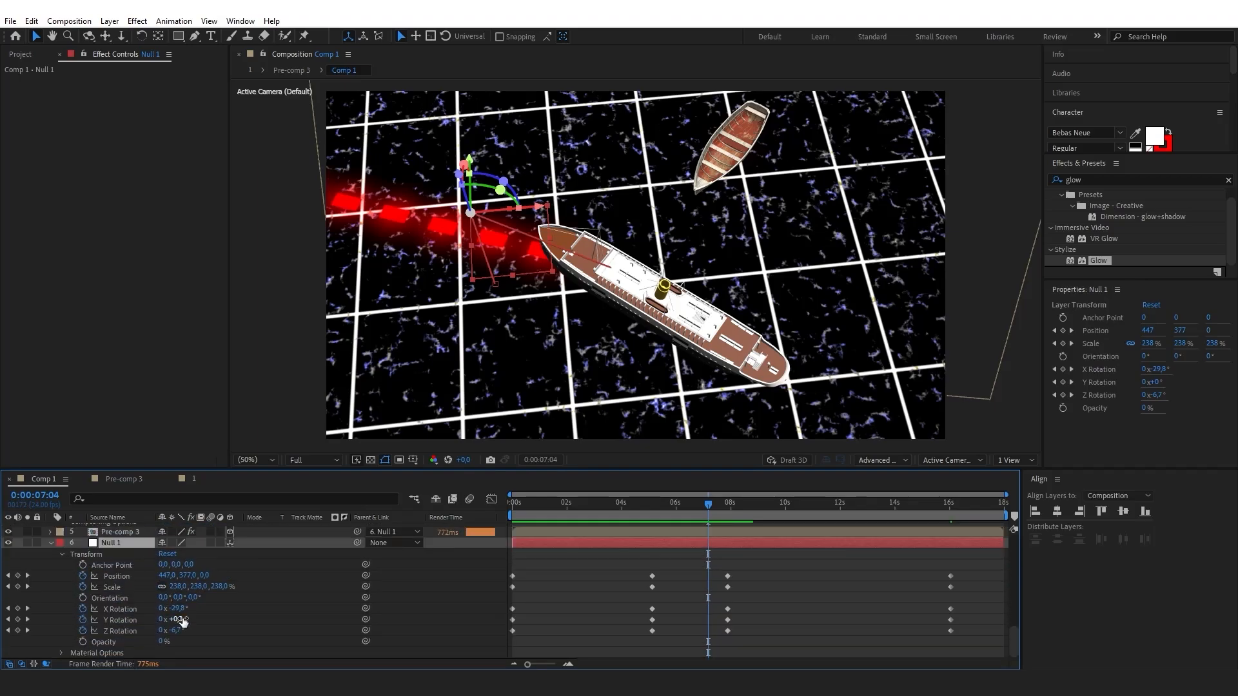
{"action": "right_click", "coordinate": [578, 602]}
{"action": "left_click", "coordinate": [767, 546]}
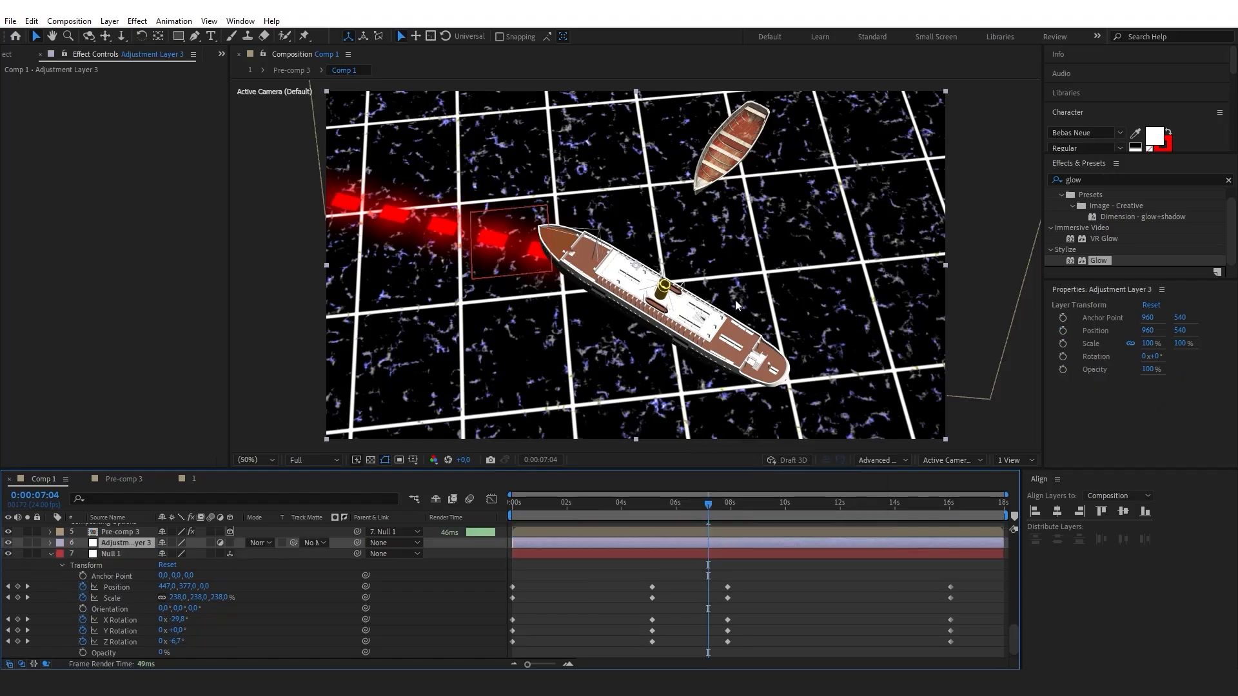
Apply Posterize Time to the new adjustment layer with a Frame Rate of 18 and preview the animation.
{"action": "left_click", "coordinate": [1094, 179]}
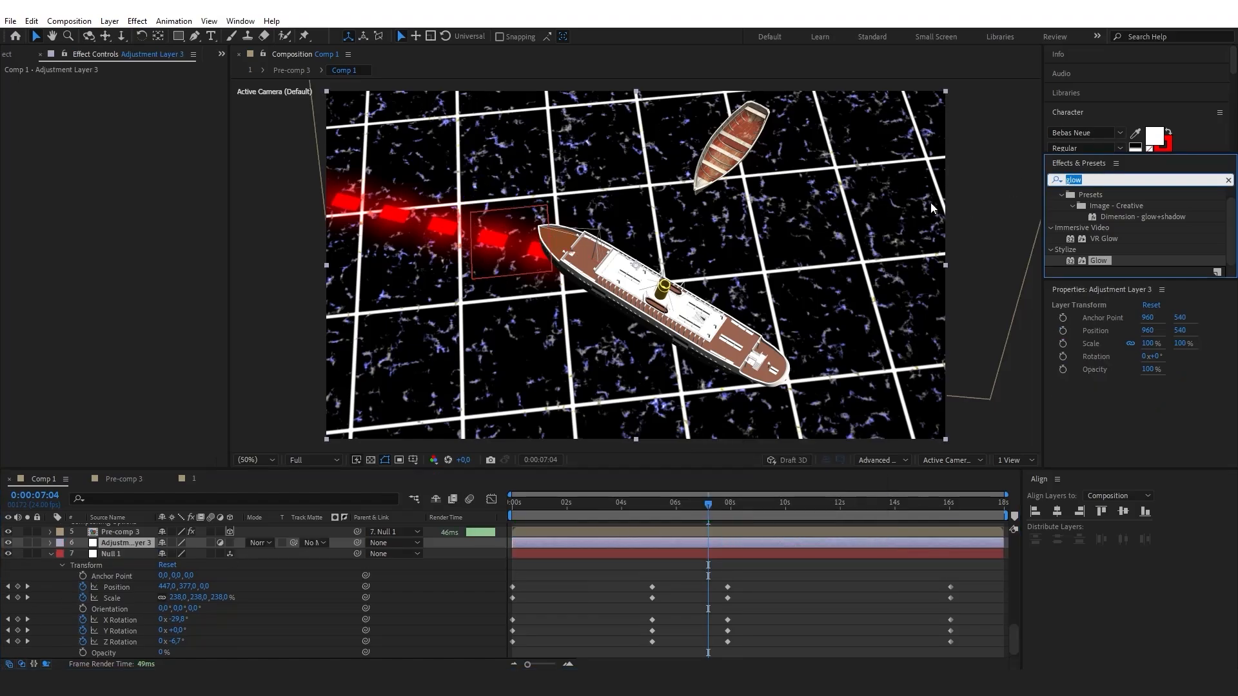
{"action": "type", "text": "poster"}
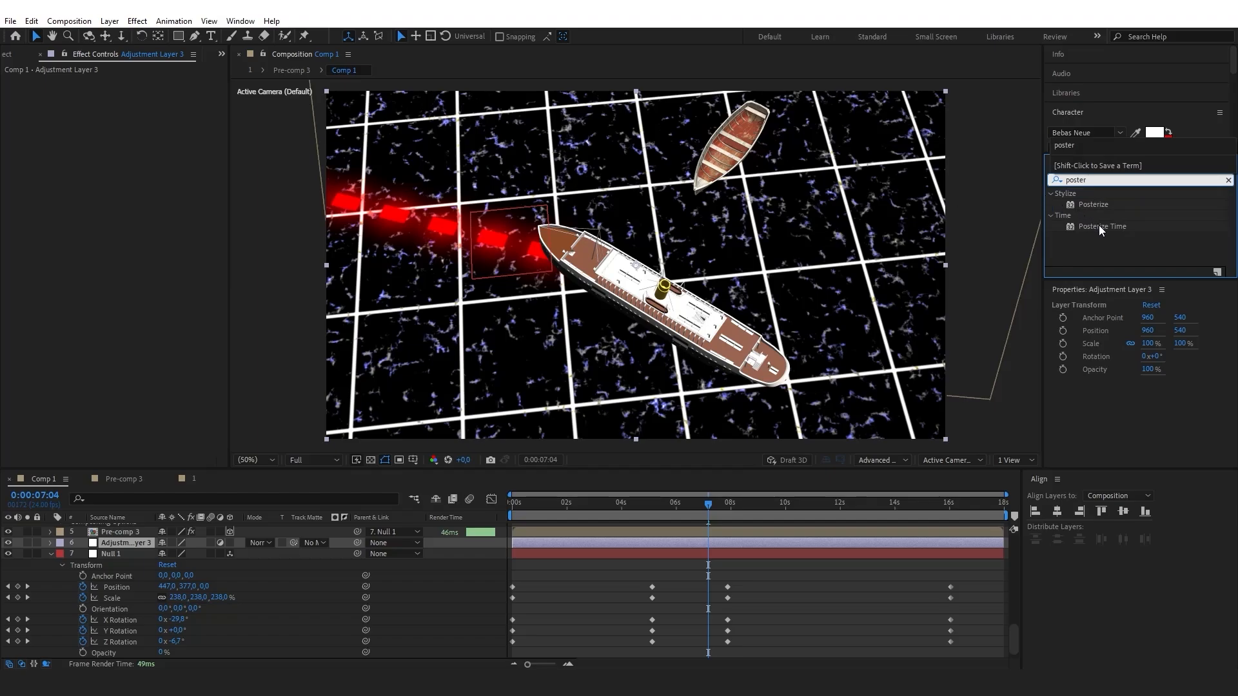
{"action": "left_click_drag", "start_coordinate": [1100, 227], "coordinate": [129, 543]}
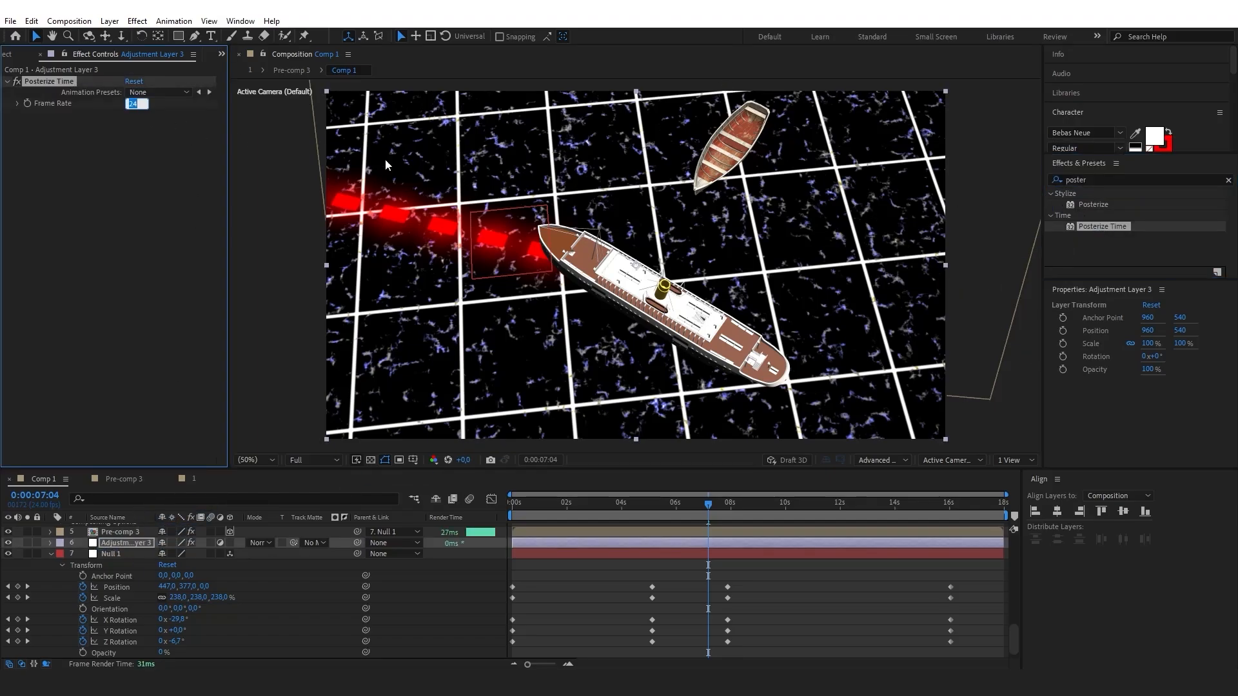
{"action": "type", "text": "18"}
{"action": "key", "text": "Return"}
{"action": "key", "text": "space"}
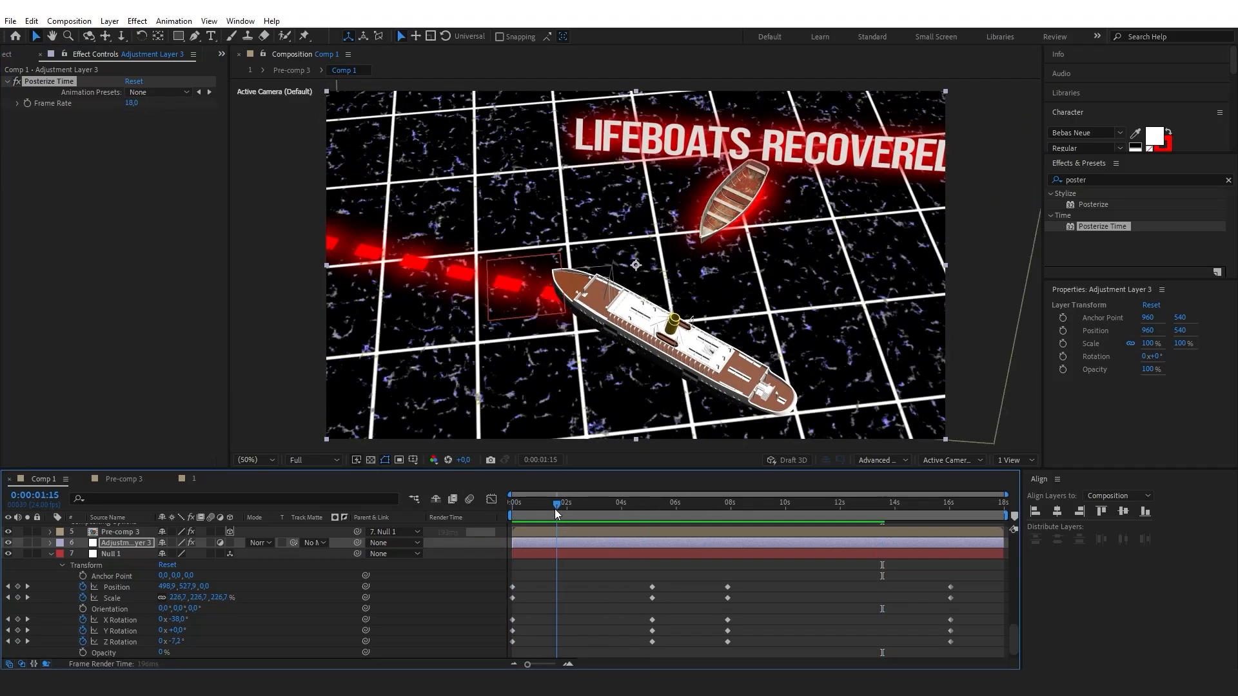
{"action": "key", "text": "space"}
Apply Easy Ease to all of Null 1's Position, Scale and Rotation keyframes.
{"action": "left_click_drag", "start_coordinate": [960, 622], "coordinate": [500, 632]}
{"action": "key", "text": "F9"}
{"action": "left_click", "coordinate": [569, 622]}
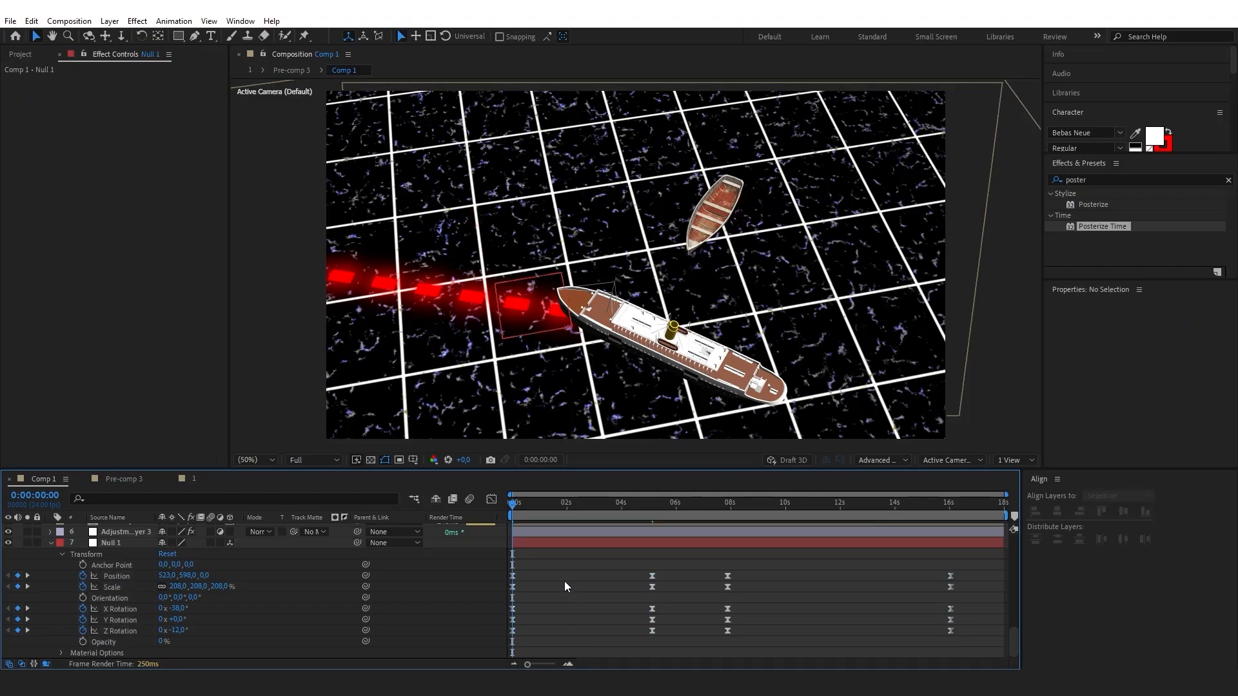
Retime Null 1's transform keyframes, moving the third group to about 8.5 s and the last group to about 13 s.
{"action": "left_click_drag", "start_coordinate": [711, 563], "coordinate": [747, 637]}
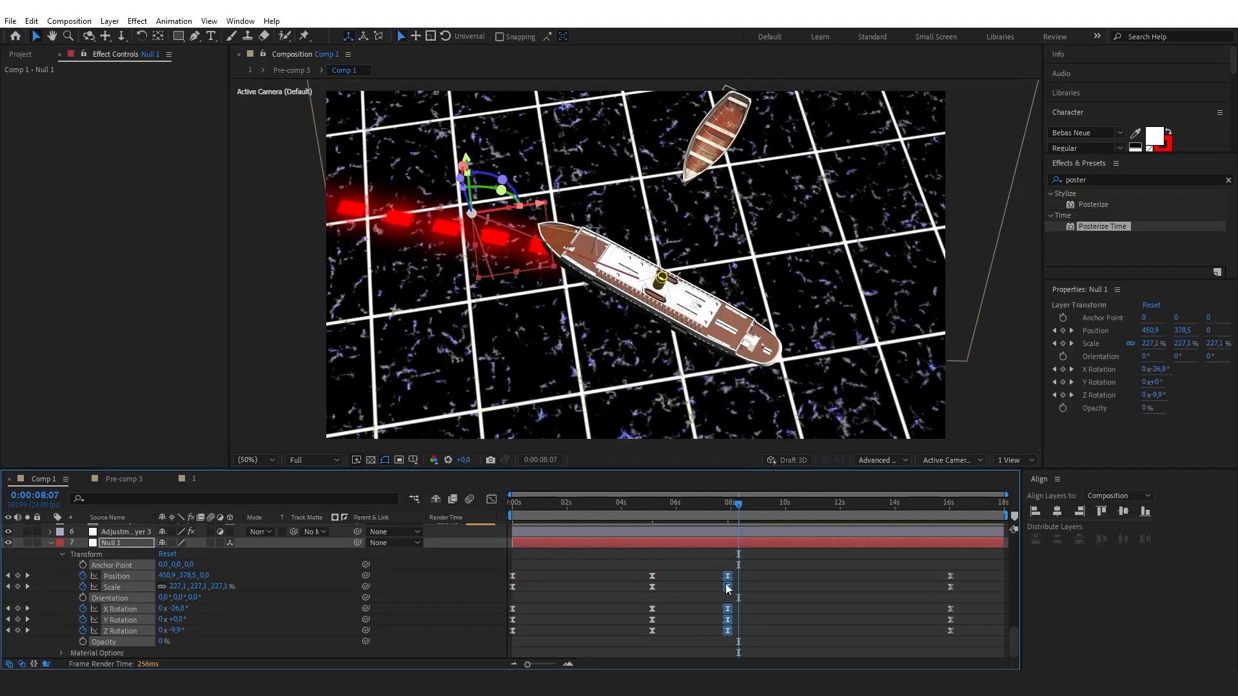
{"action": "left_click_drag", "start_coordinate": [732, 583], "coordinate": [779, 587]}
{"action": "left_click_drag", "start_coordinate": [743, 502], "coordinate": [955, 635]}
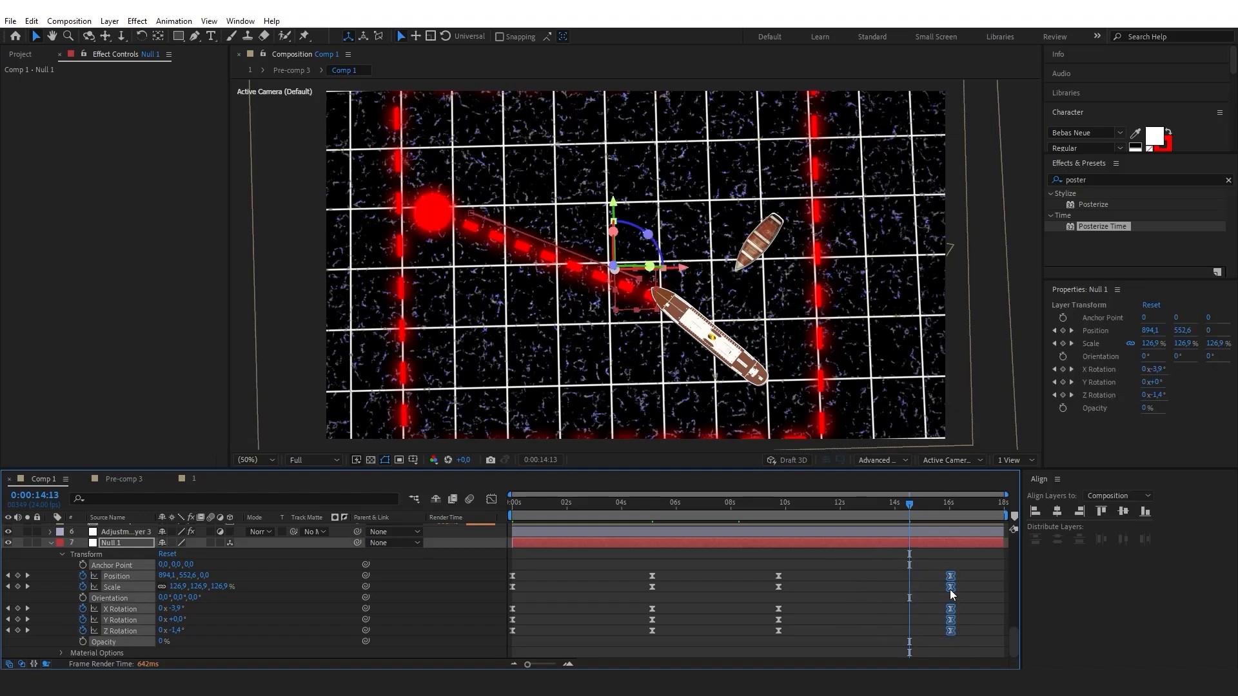
{"action": "left_click_drag", "start_coordinate": [950, 589], "coordinate": [923, 586]}
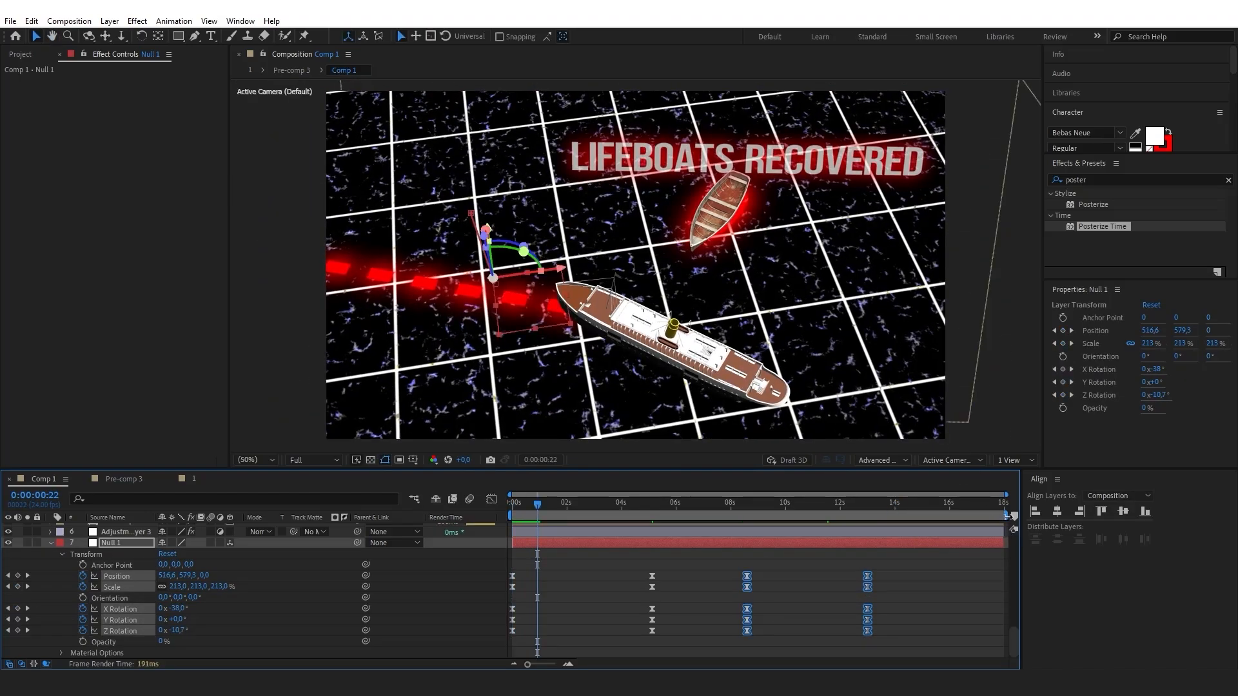
Shorten Comp 1's work area so that it ends at about 13 s, on Null 1's last keyframes.
{"action": "left_click_drag", "start_coordinate": [1007, 516], "coordinate": [869, 516]}
{"action": "left_click", "coordinate": [946, 586]}
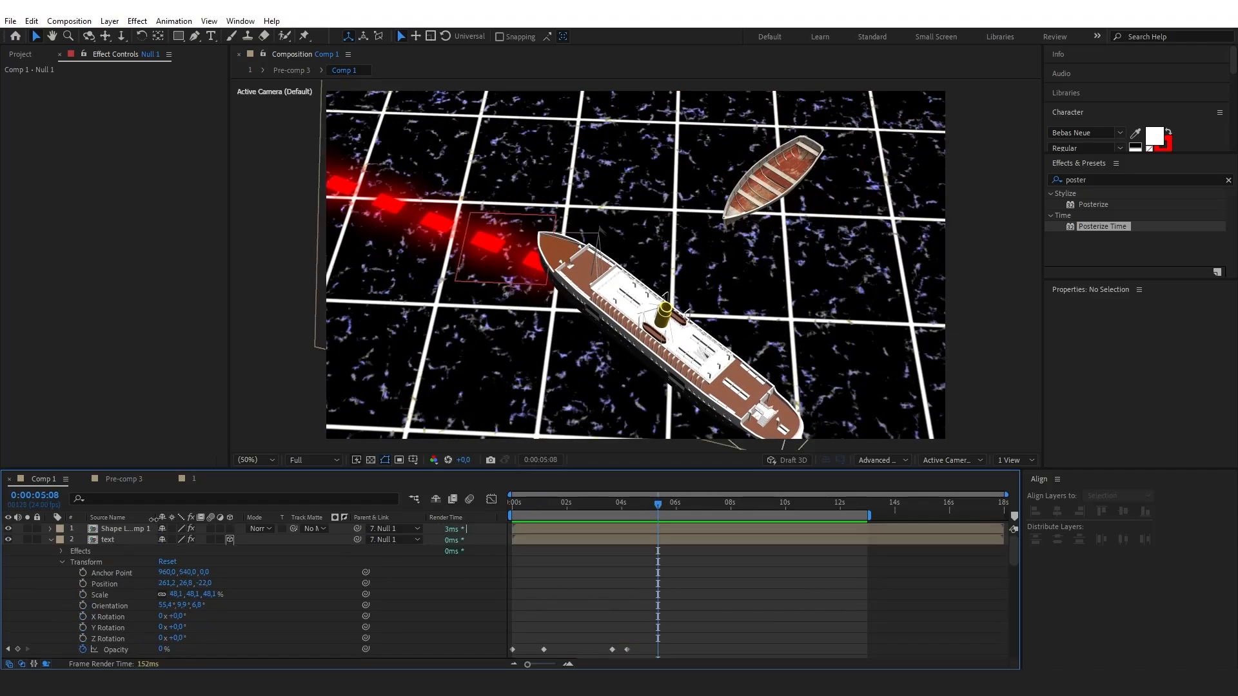
Set the parent of Shape Layer 1 Comp 1 to None with the current time at 0:00:14:13.
{"action": "left_click", "coordinate": [145, 530]}
{"action": "left_click", "coordinate": [393, 528]}
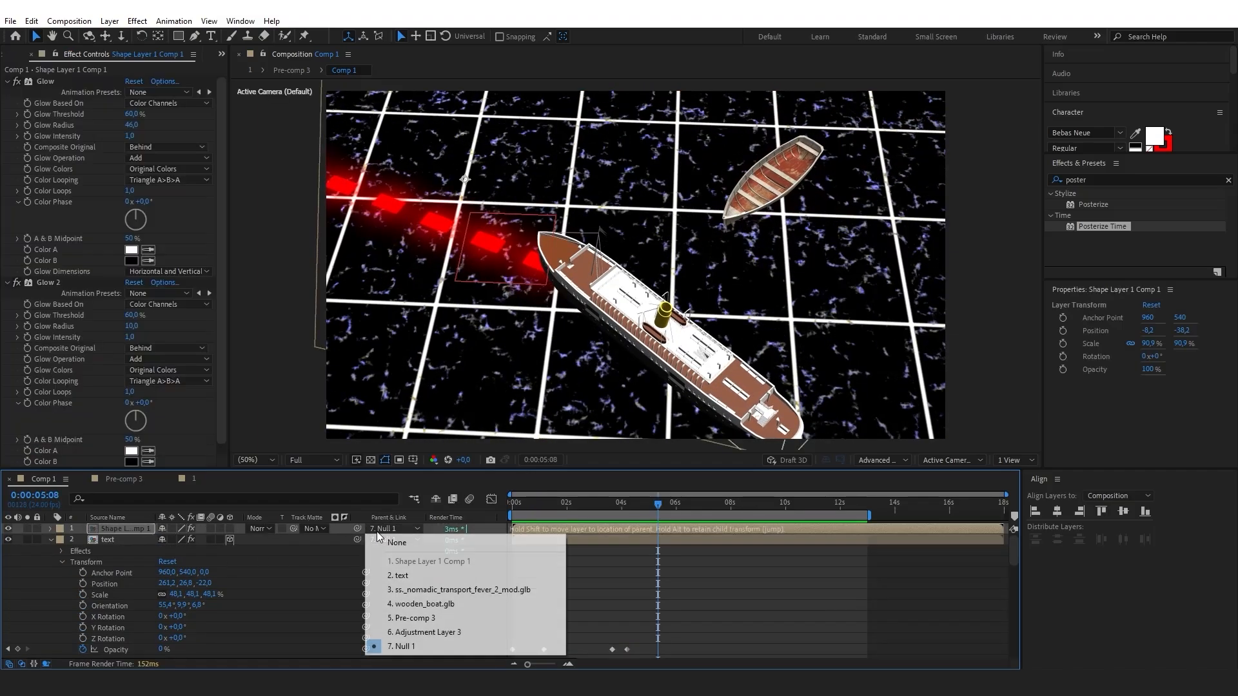
{"action": "left_click", "coordinate": [725, 553]}
{"action": "left_click", "coordinate": [826, 505]}
{"action": "scroll", "coordinate": [824, 541], "scroll_direction": "down", "scroll_amount": 5}
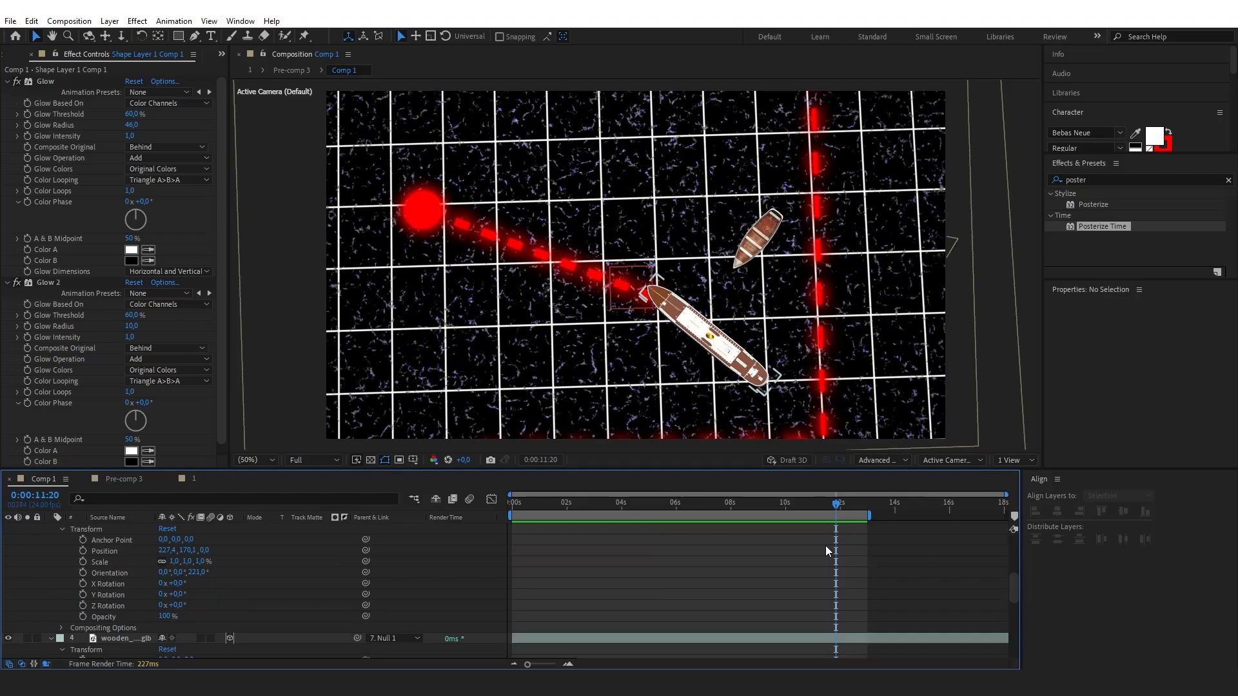
{"action": "left_click", "coordinate": [854, 503]}
{"action": "left_click_drag", "start_coordinate": [854, 501], "coordinate": [909, 502]}
{"action": "scroll", "coordinate": [134, 534], "scroll_direction": "up", "scroll_amount": 5}
{"action": "left_click", "coordinate": [135, 527]}
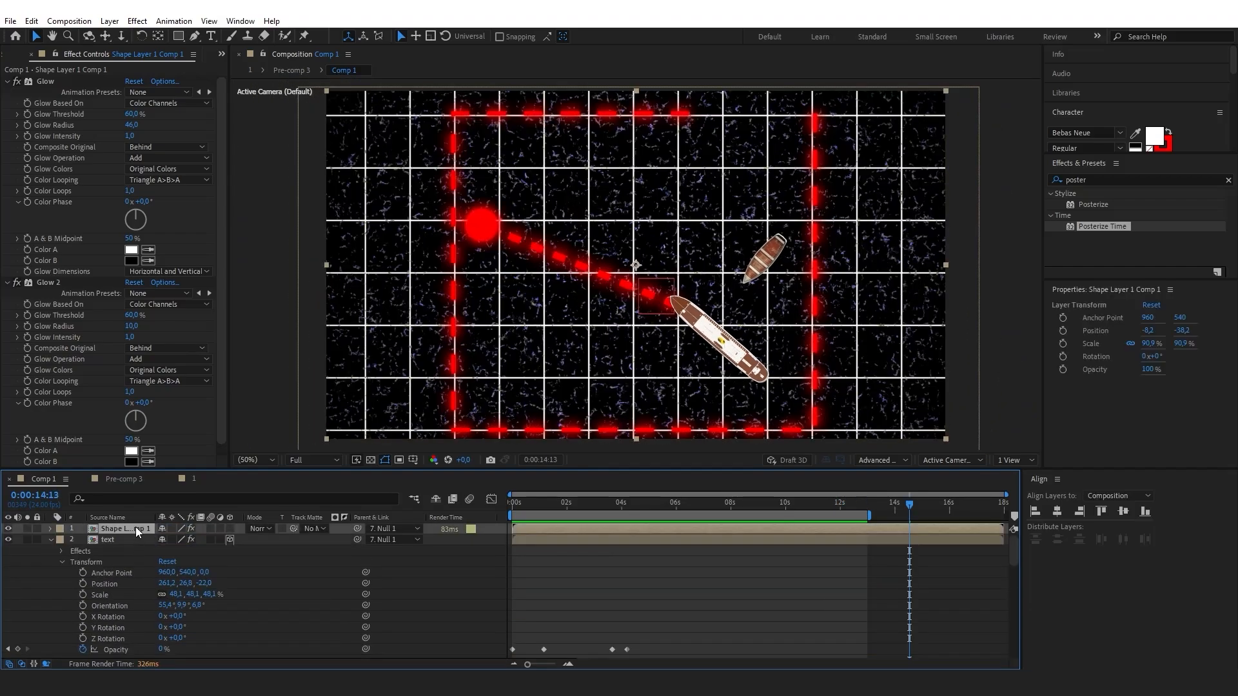
{"action": "double_click", "coordinate": [135, 529]}
{"action": "left_click", "coordinate": [44, 479]}
{"action": "left_click", "coordinate": [392, 530]}
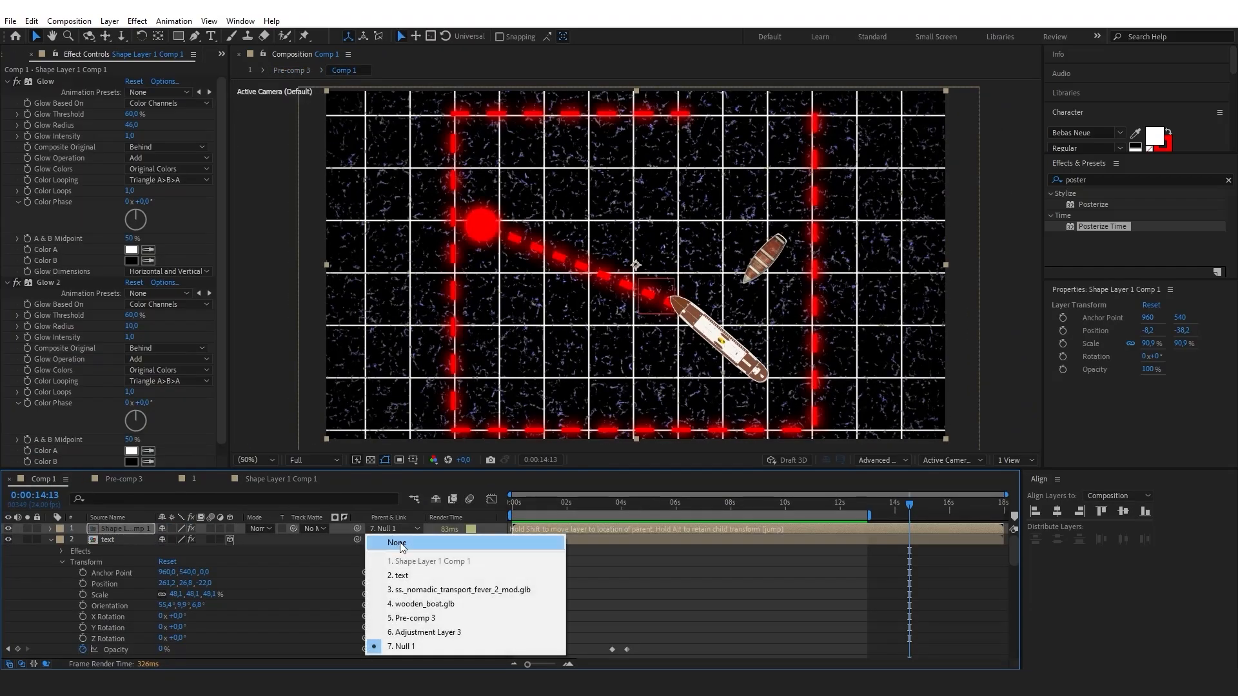
{"action": "left_click", "coordinate": [400, 544]}
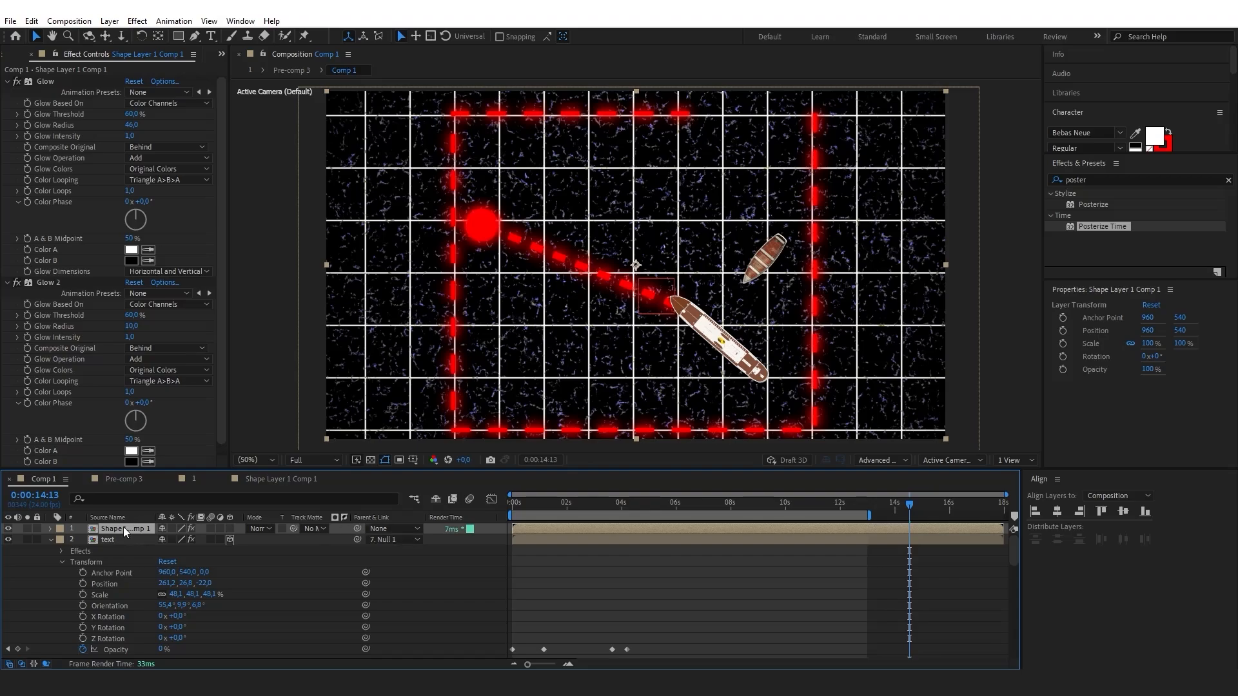
Copy Shape Layer 1 Comp 1 into Pre-comp 3 as its top layer.
{"action": "scroll", "coordinate": [125, 545], "scroll_direction": "down", "scroll_amount": 5}
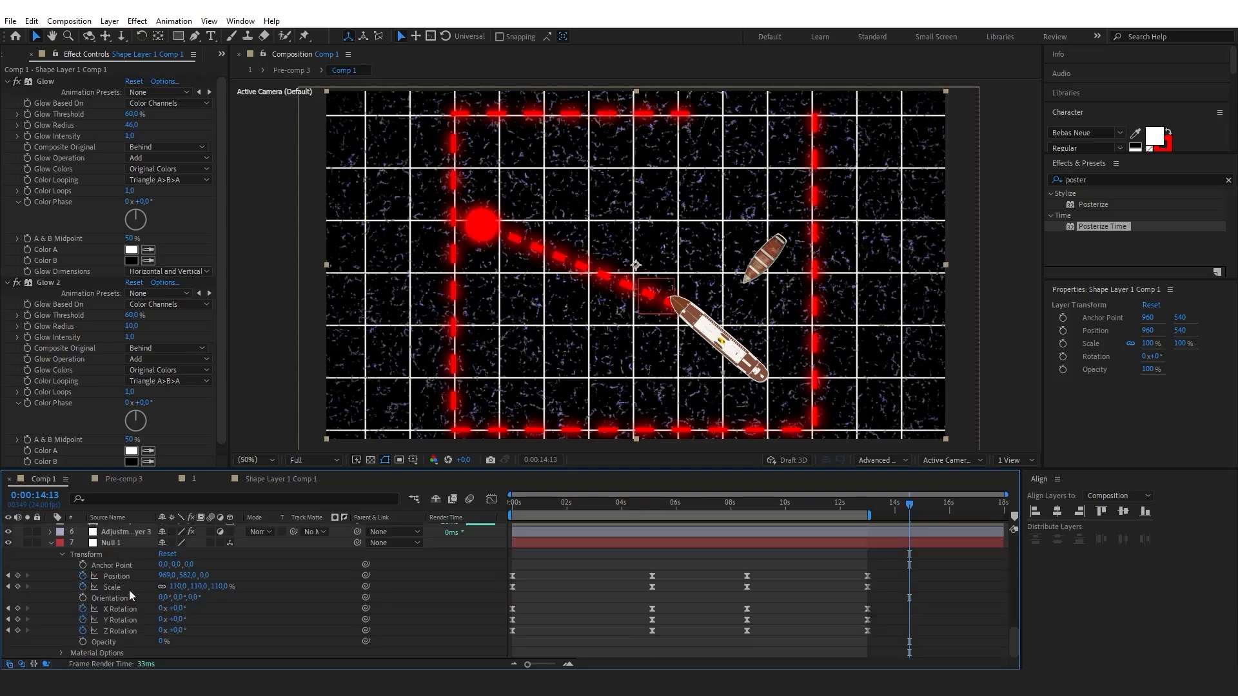
{"action": "scroll", "coordinate": [129, 590], "scroll_direction": "down", "scroll_amount": 3}
{"action": "double_click", "coordinate": [126, 619]}
{"action": "left_click", "coordinate": [130, 652]}
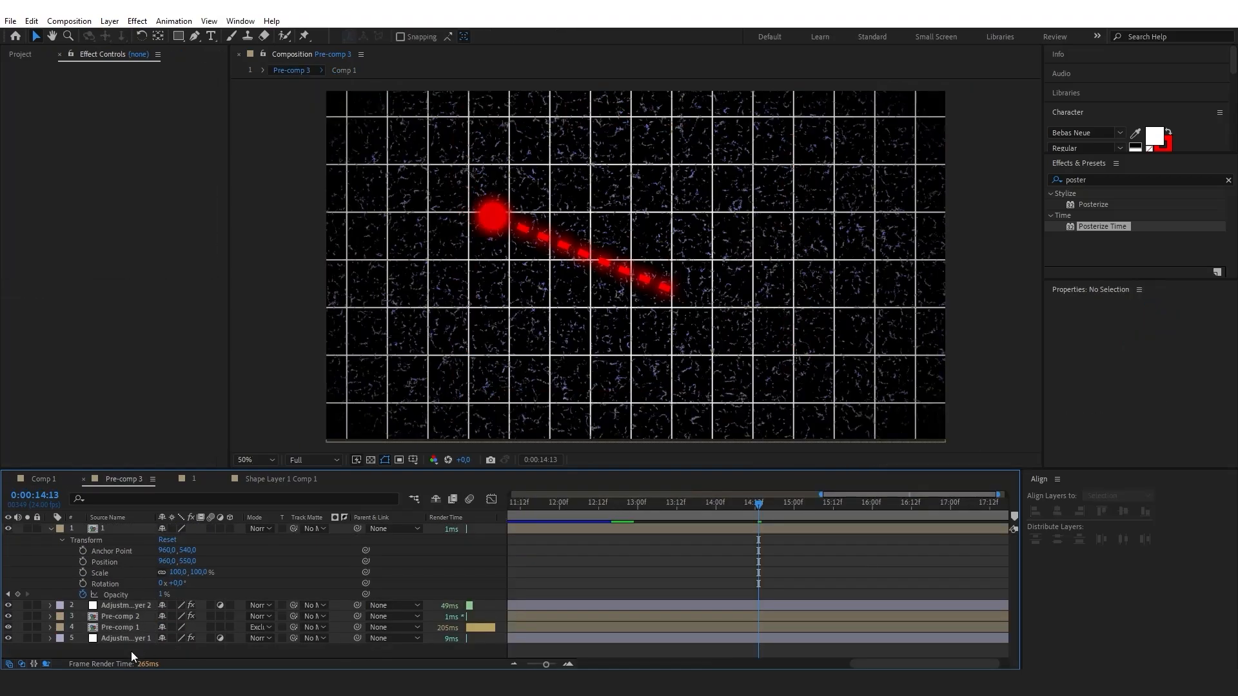
{"action": "key", "text": "ctrl+v"}
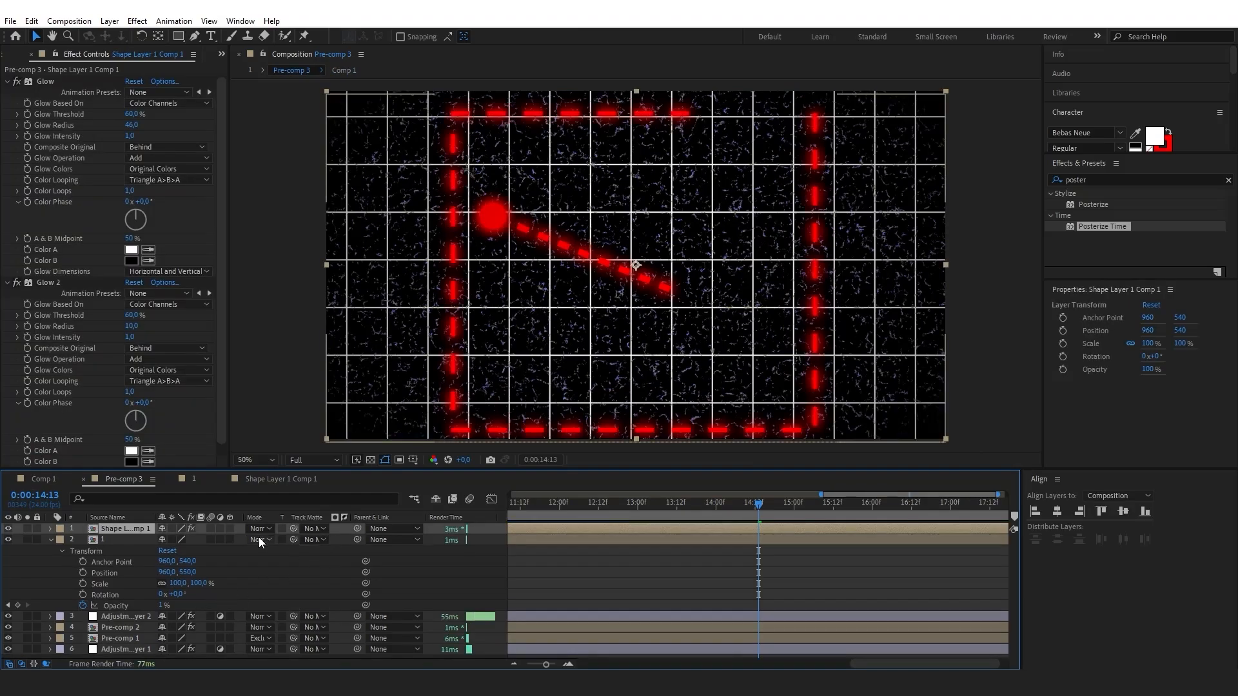
Adjust the pasted dashed outline's transform to fit the grid lines, and delete the original Shape Layer 1 Comp 1 from Comp 1.
{"action": "left_click", "coordinate": [50, 529]}
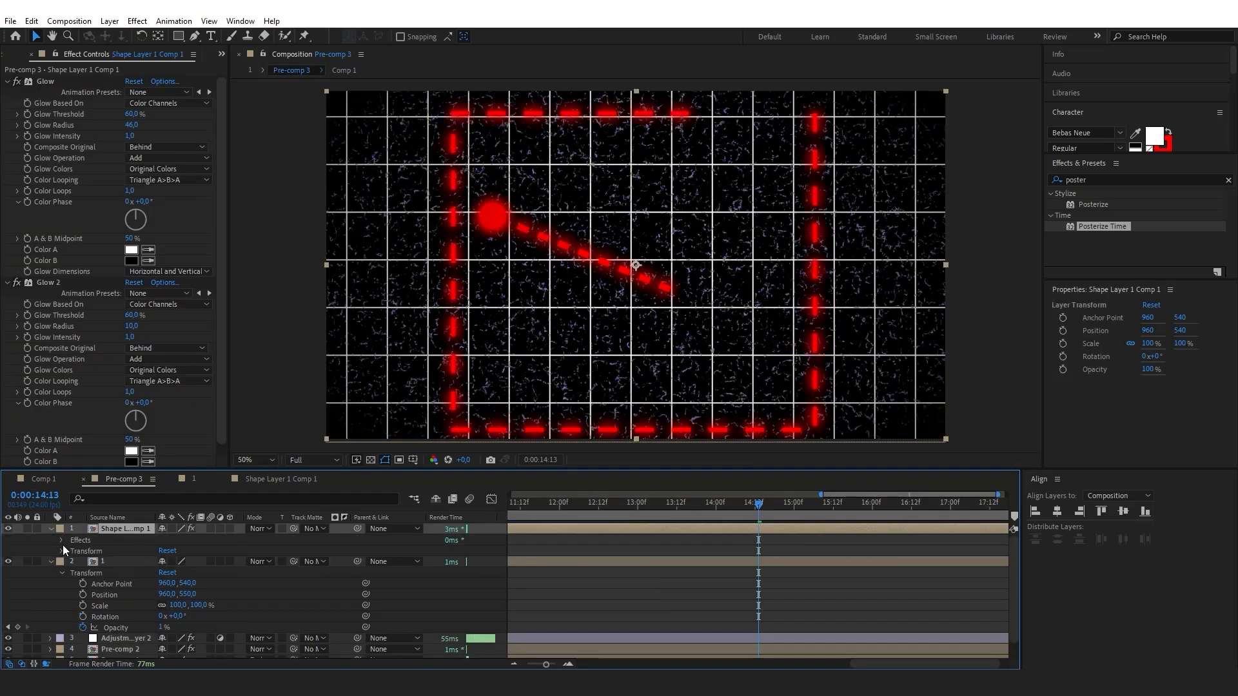
{"action": "left_click", "coordinate": [62, 551]}
{"action": "mouse_move", "coordinate": [197, 583]}
{"action": "left_mouse_down"}
{"action": "mouse_move", "coordinate": [164, 572]}
{"action": "mouse_move", "coordinate": [194, 572]}
{"action": "mouse_move", "coordinate": [176, 572]}
{"action": "left_mouse_up"}
{"action": "left_click", "coordinate": [44, 479]}
{"action": "left_click", "coordinate": [121, 530]}
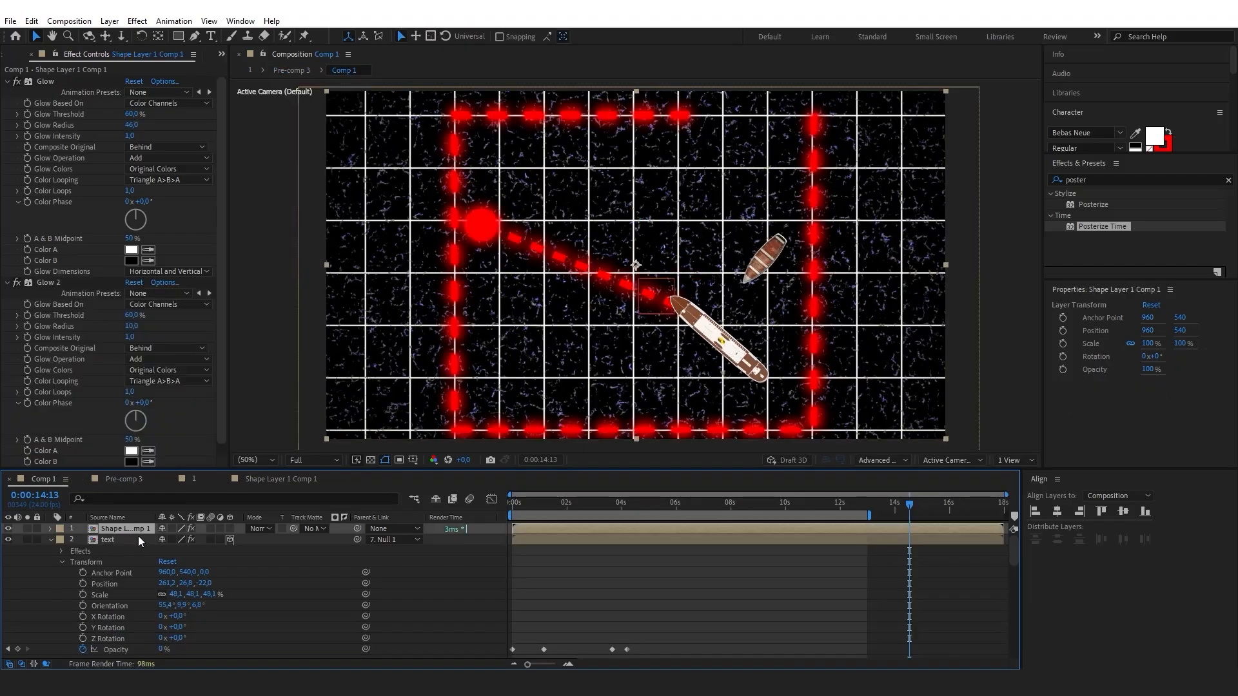
{"action": "key", "text": "Delete"}
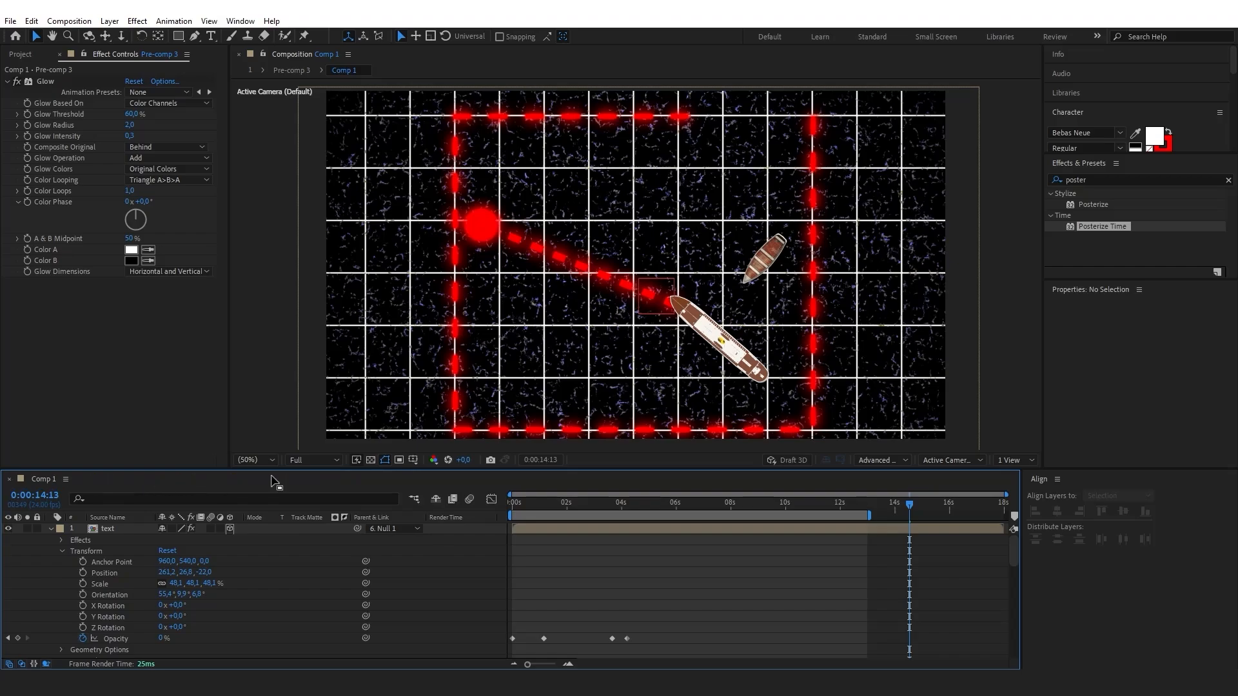
Return to the start of Comp 1, show the composition grid and enable Snap to Grid.
{"action": "key", "text": "Home"}
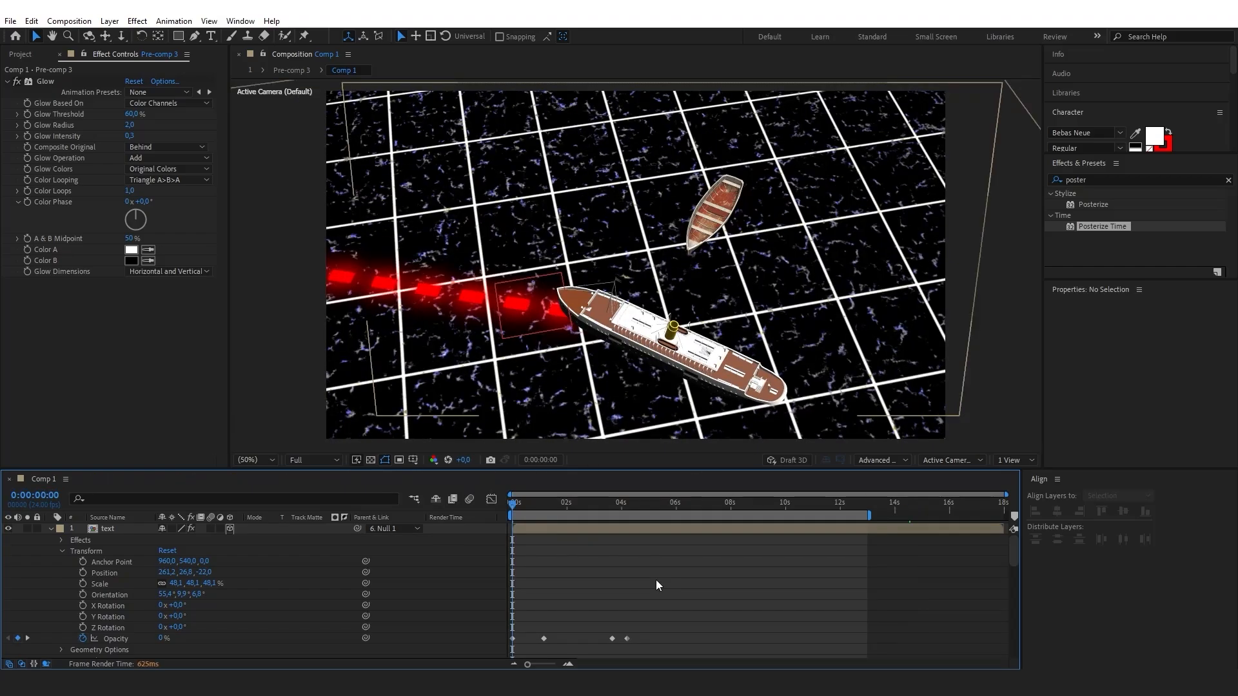
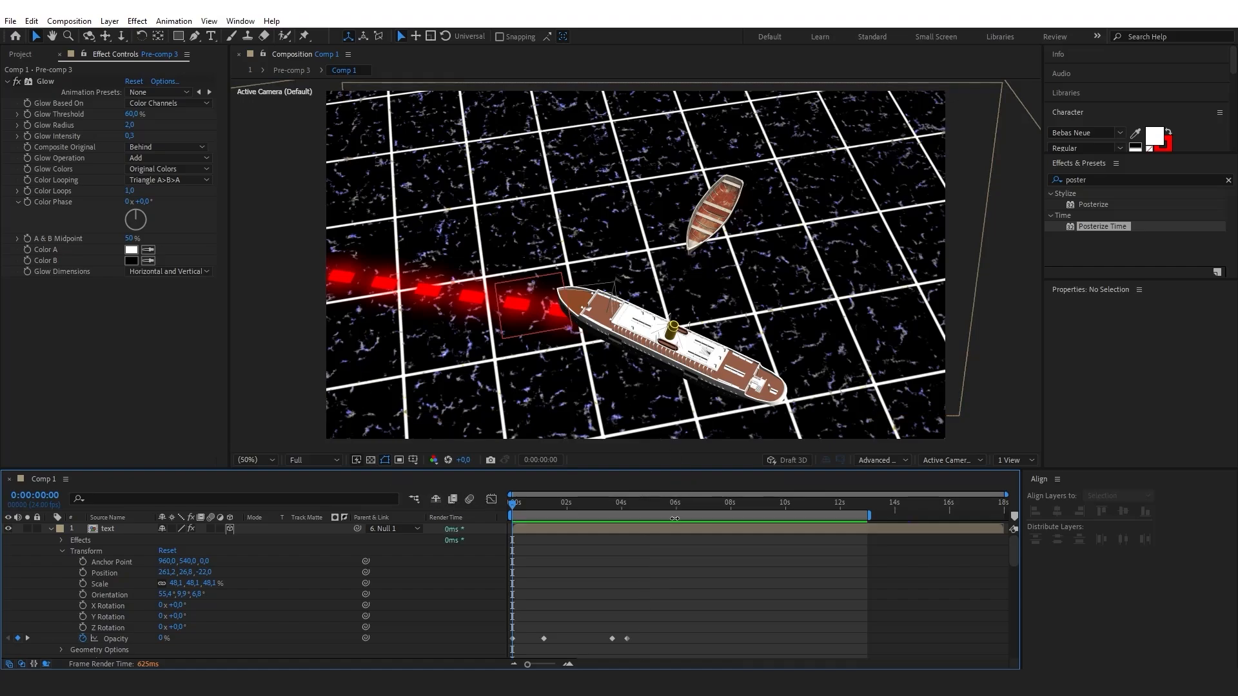
{"action": "left_click", "coordinate": [209, 21]}
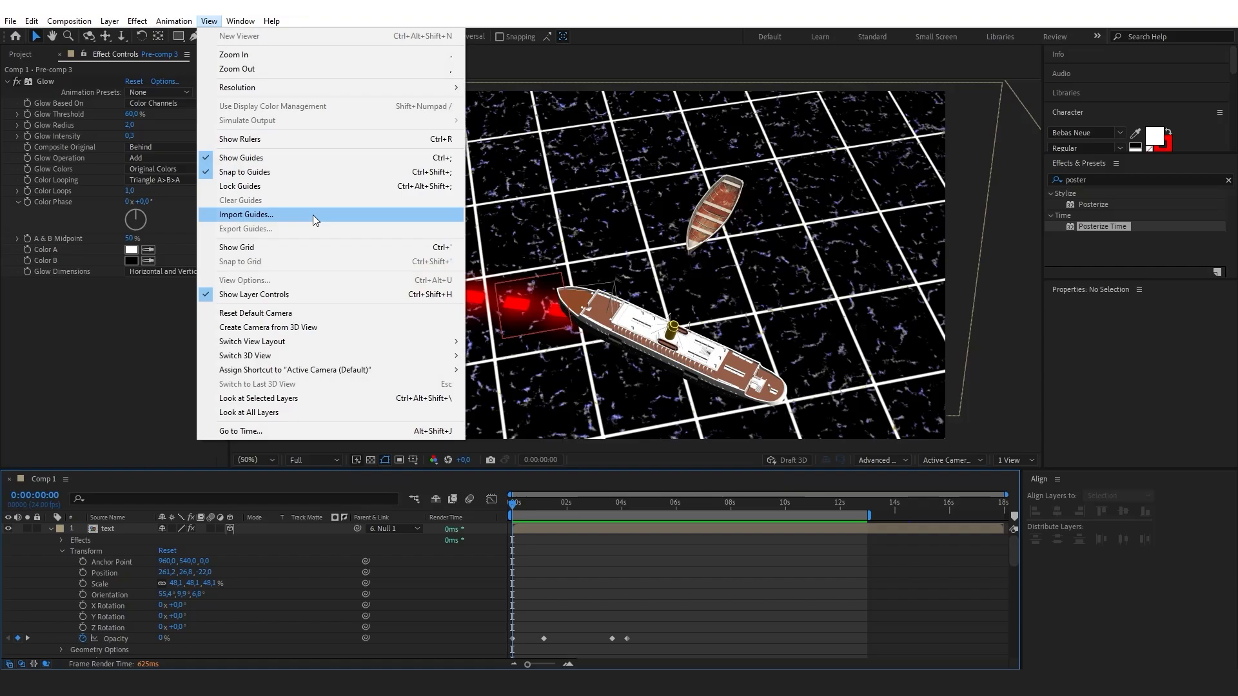
{"action": "left_click", "coordinate": [312, 247]}
{"action": "left_click", "coordinate": [209, 20]}
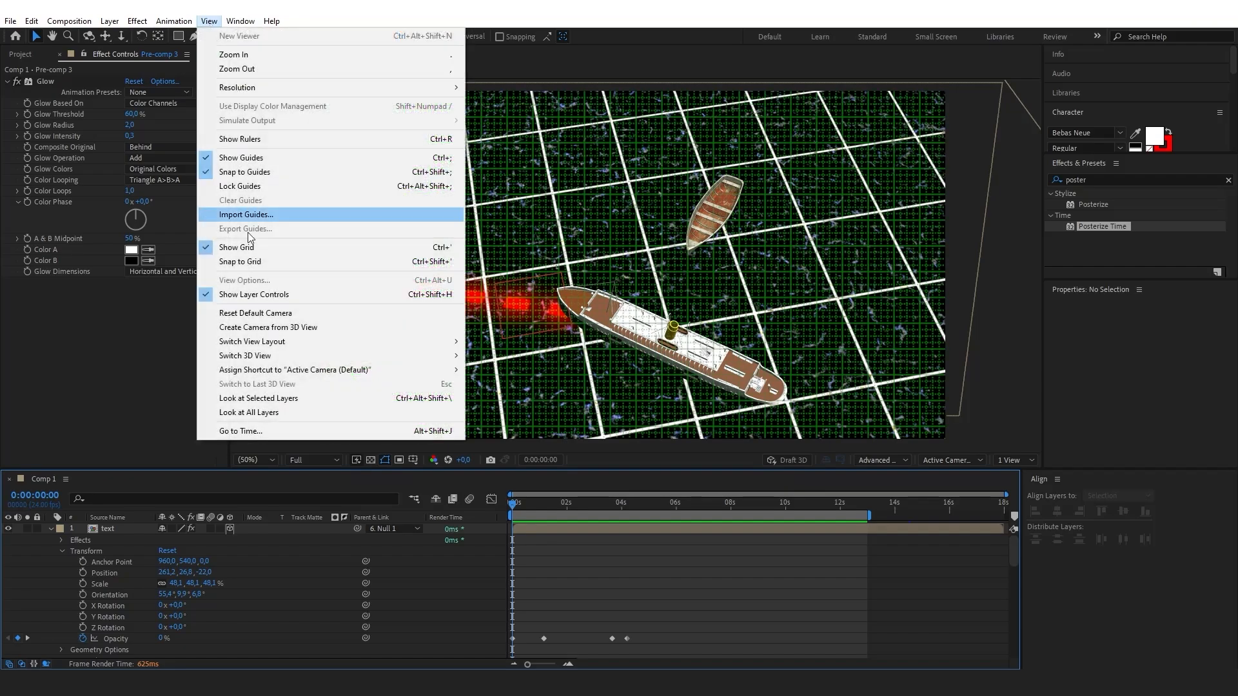
{"action": "left_click", "coordinate": [262, 262]}
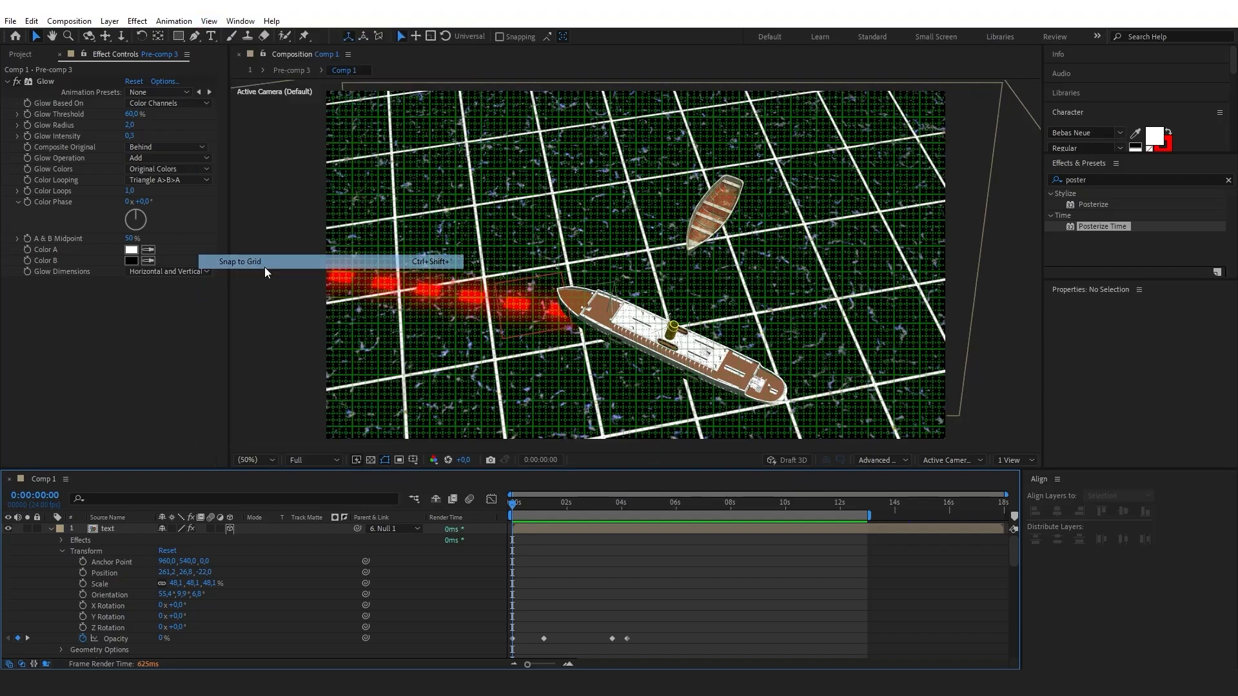
Draw a large rectangular frame inset from the composition edges and set its stroke colour to FFFFFF.
{"action": "left_click", "coordinate": [179, 36]}
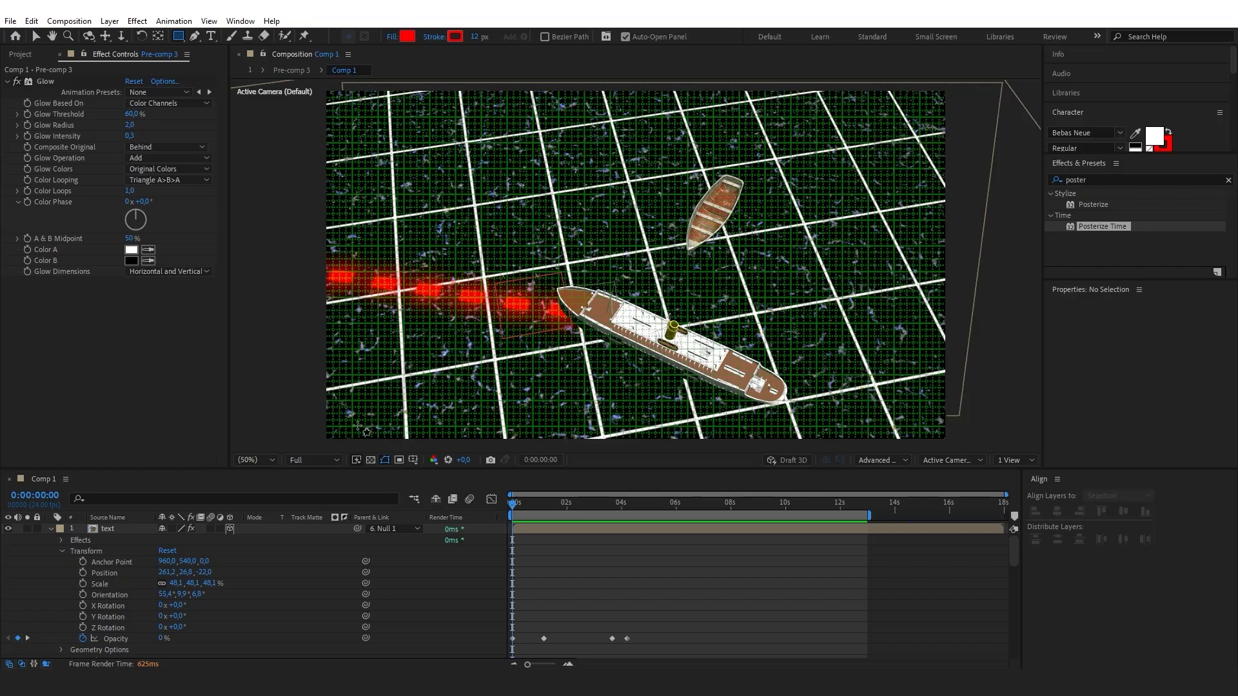
{"action": "left_click_drag", "start_coordinate": [349, 422], "coordinate": [926, 112]}
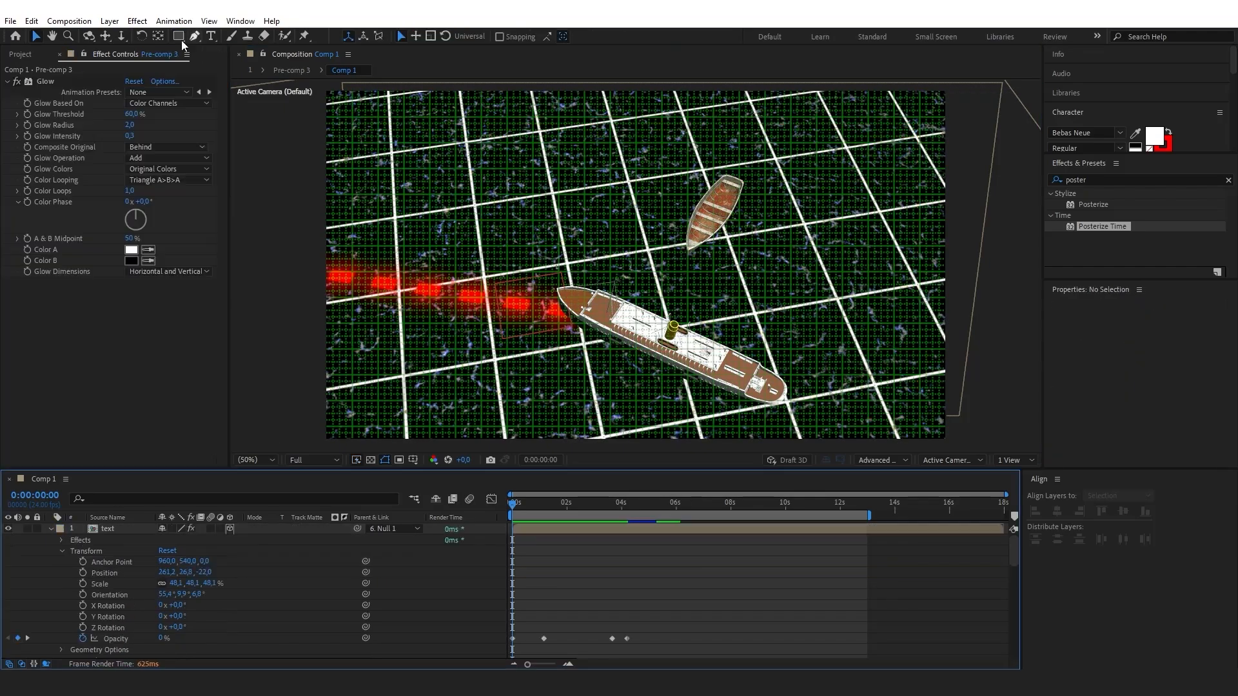
{"action": "left_click", "coordinate": [179, 36]}
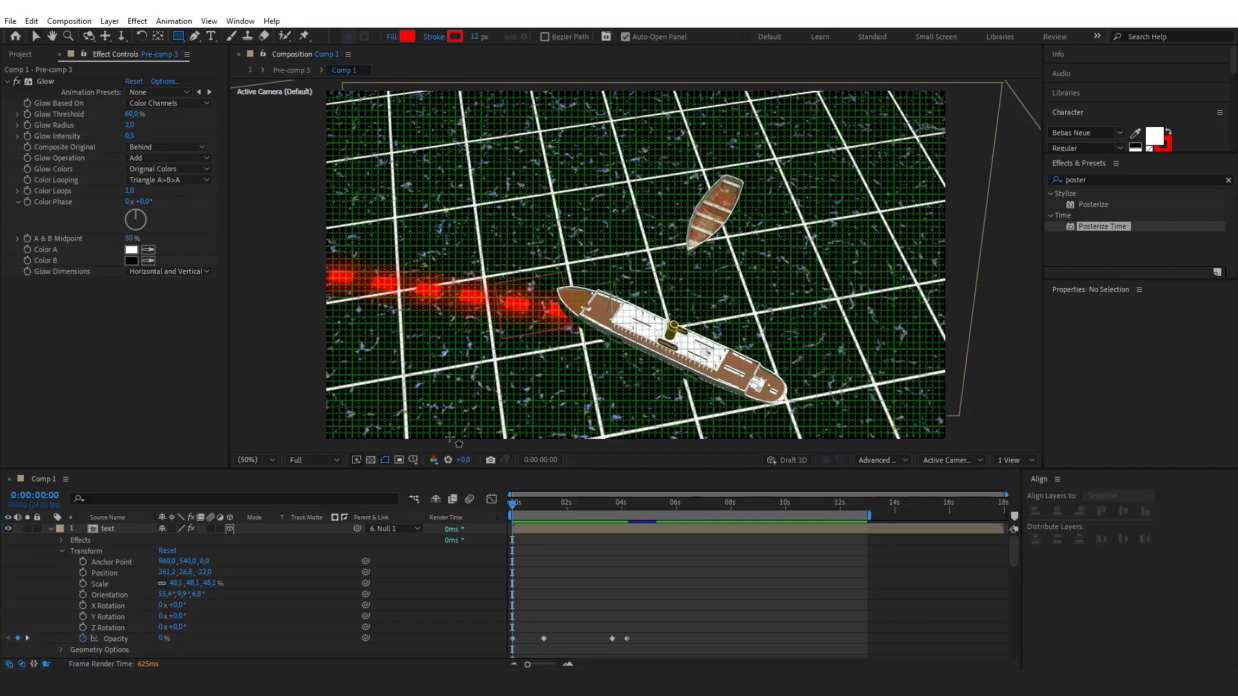
{"action": "left_click_drag", "start_coordinate": [352, 427], "coordinate": [922, 122]}
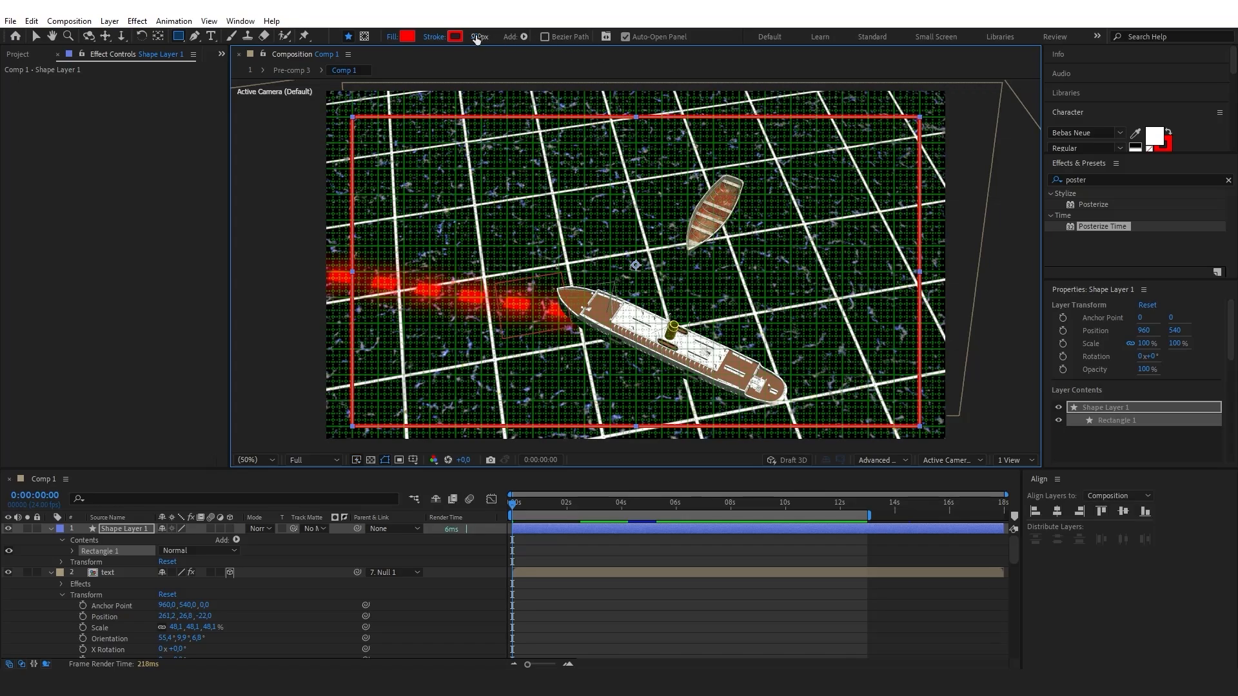
{"action": "left_click", "coordinate": [456, 36]}
{"action": "type", "text": "FFFFFF"}
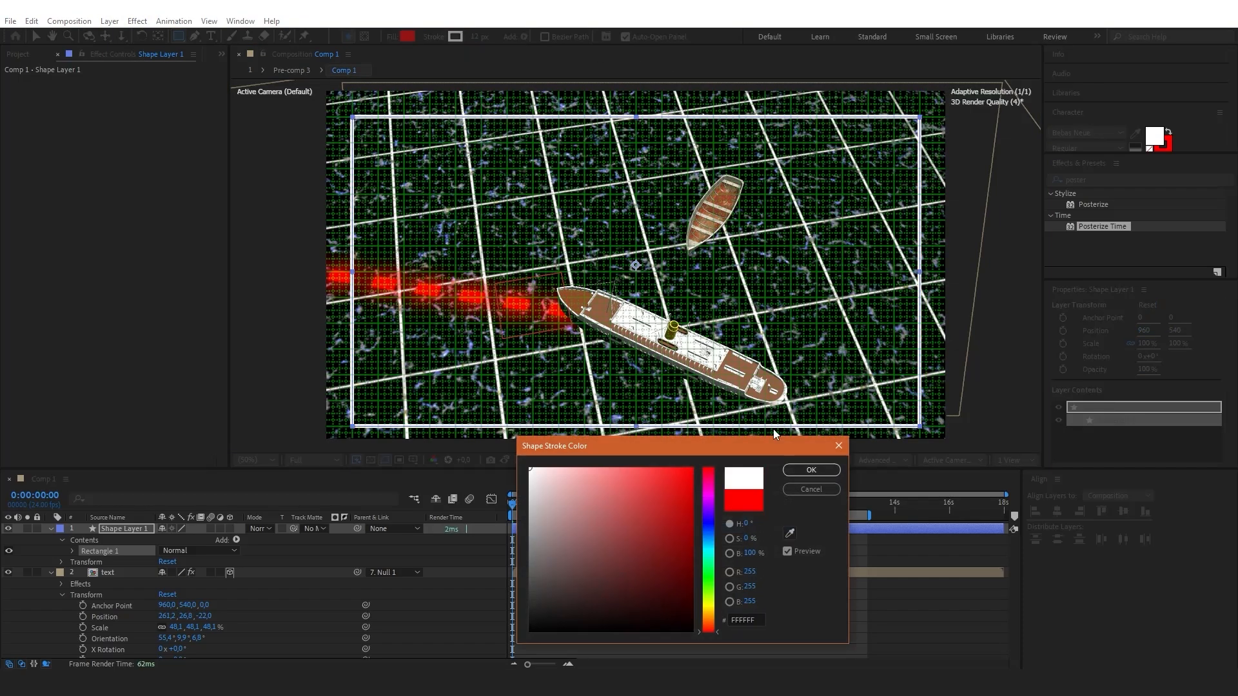
{"action": "left_click", "coordinate": [811, 469]}
Nudge the rectangular frame slightly upward and align it horizontally and vertically to the centre of the composition.
{"action": "left_click", "coordinate": [37, 36]}
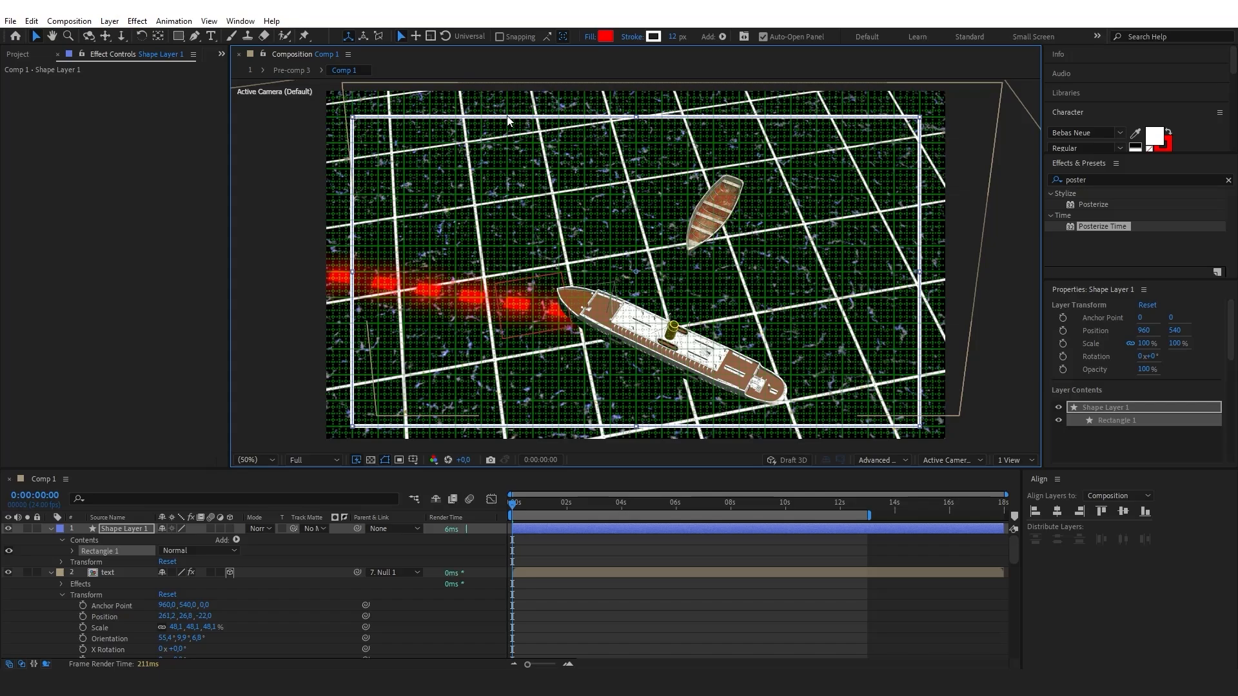
{"action": "left_click_drag", "start_coordinate": [509, 115], "coordinate": [509, 112]}
{"action": "left_click", "coordinate": [646, 659]}
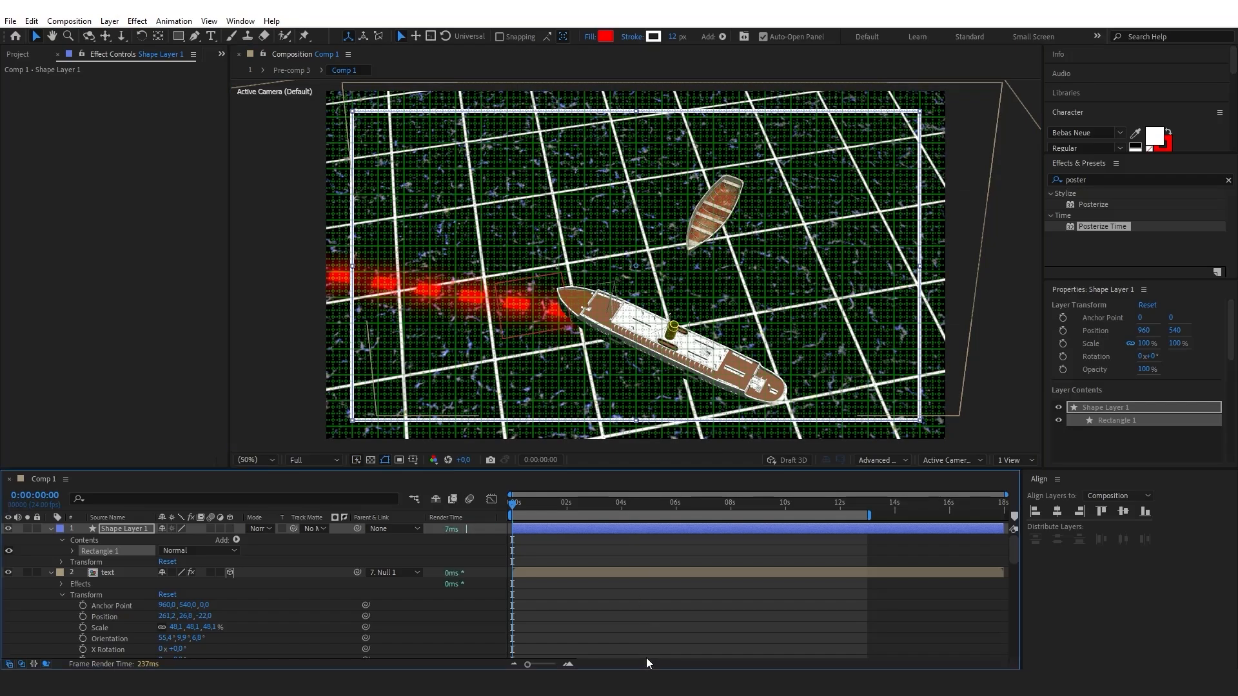
{"action": "left_click", "coordinate": [1060, 514]}
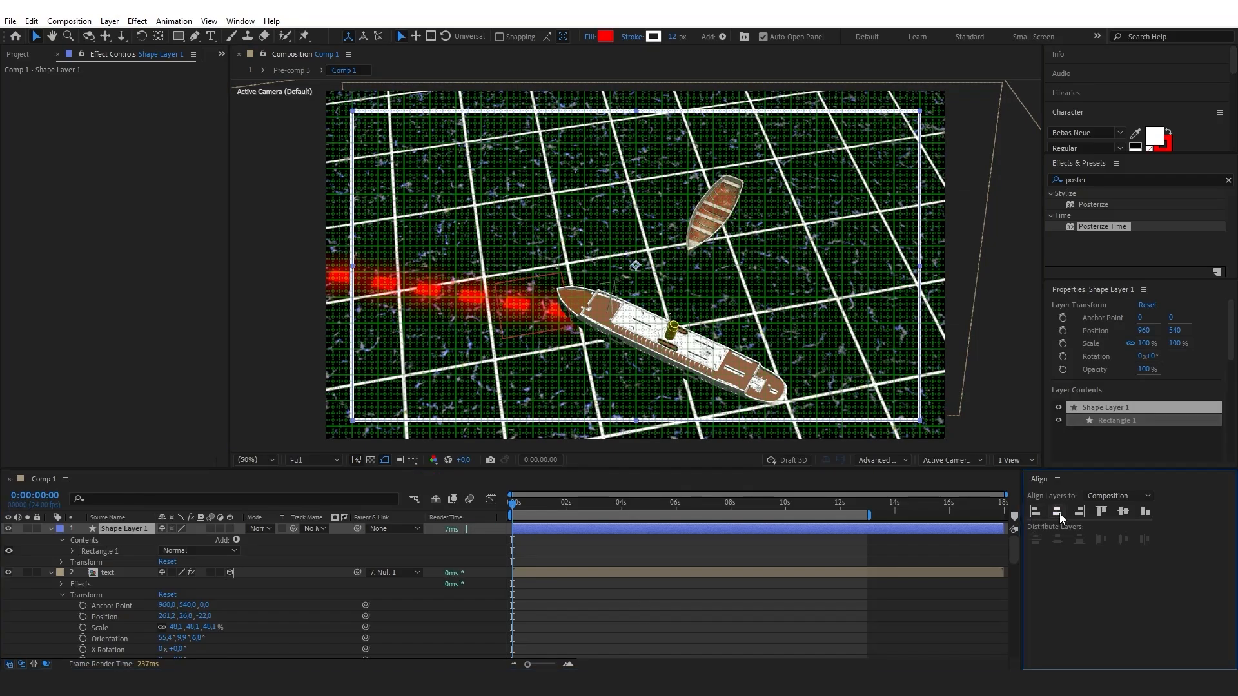
{"action": "left_click", "coordinate": [1120, 516]}
{"action": "left_click", "coordinate": [649, 601]}
Draw a short horizontal tick mark inward from the frame's lower left side with the Pen tool, using an 8 px white stroke.
{"action": "key", "text": "g"}
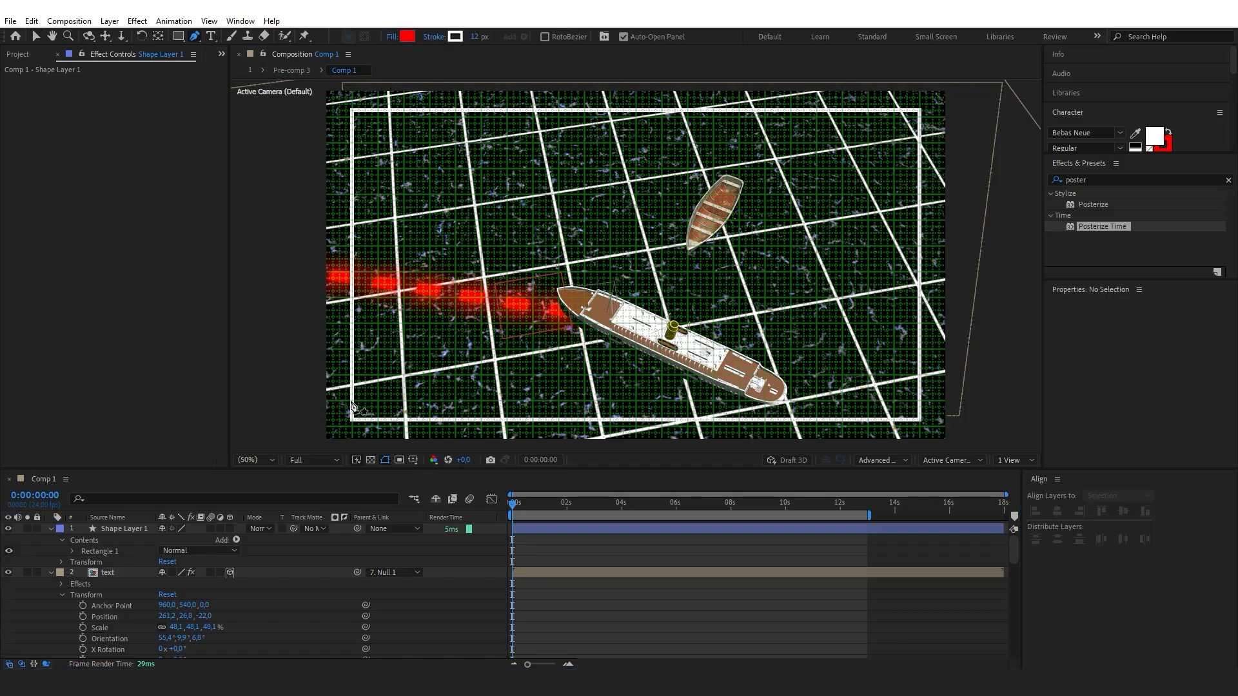
{"action": "left_click_drag", "start_coordinate": [475, 37], "coordinate": [478, 38]}
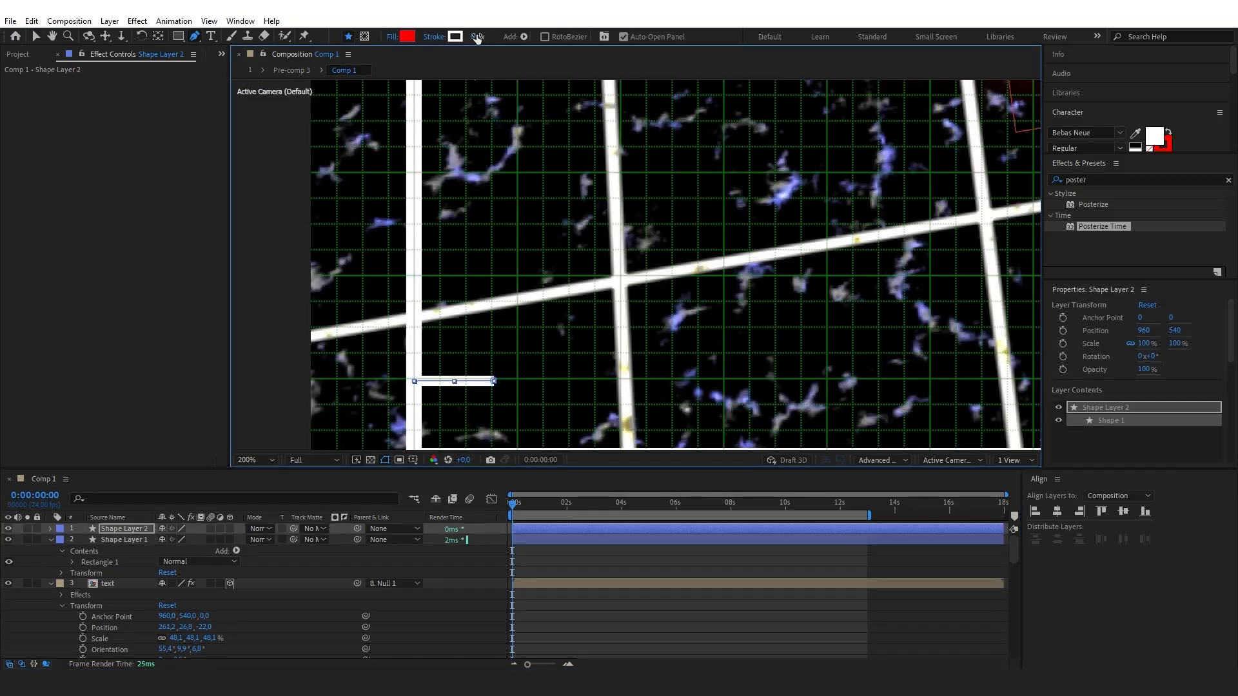
{"action": "key", "text": "v"}
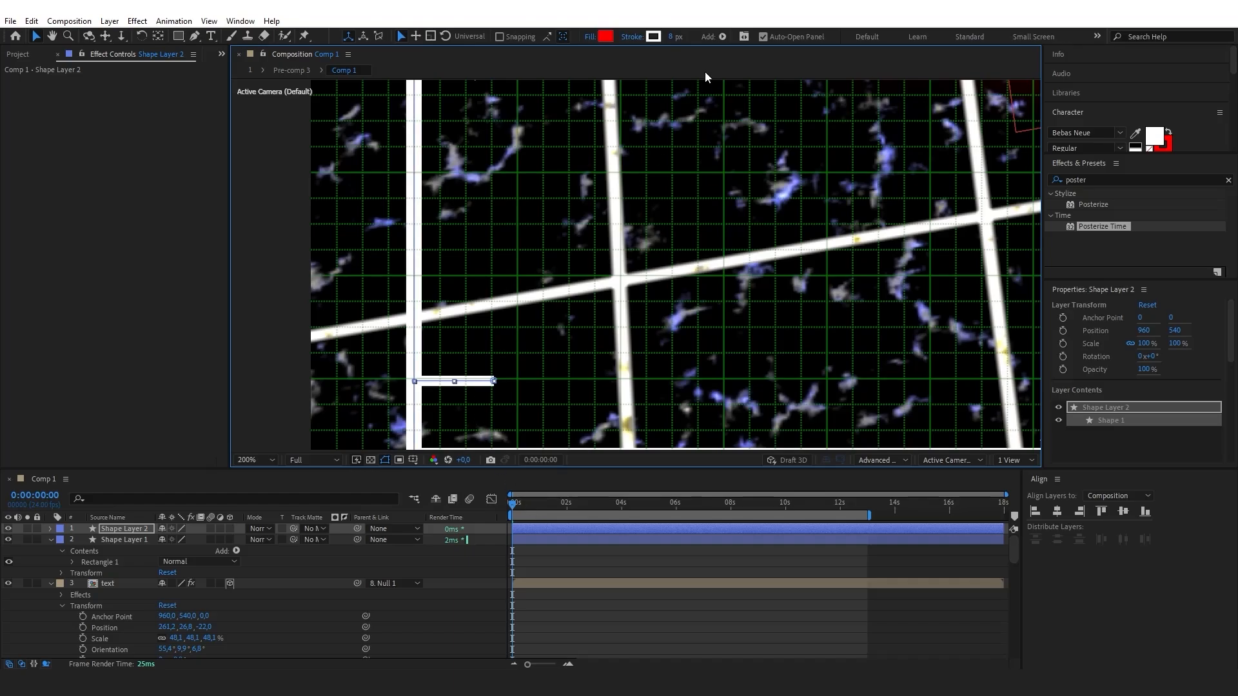
{"action": "left_click", "coordinate": [571, 608]}
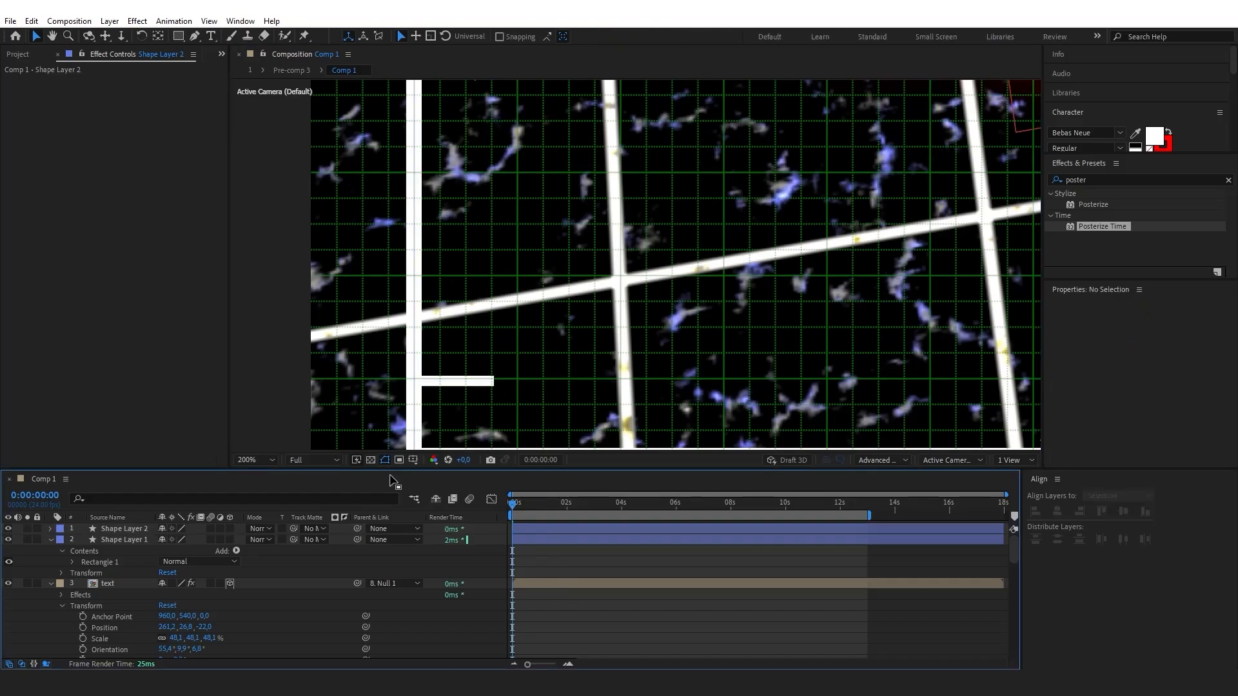
Duplicate the tick mark layer and move the copy up along the frame's left side to a Y position of 480.
{"action": "left_click", "coordinate": [134, 527]}
{"action": "key", "text": "ctrl+d"}
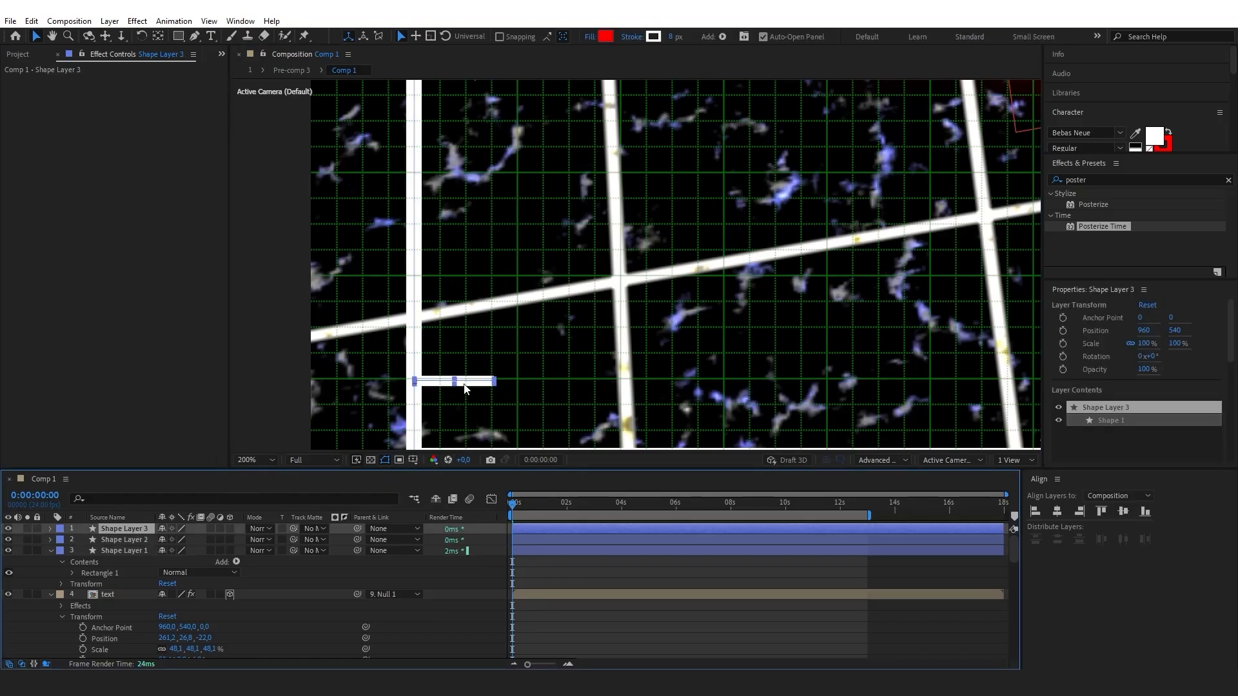
{"action": "left_click_drag", "start_coordinate": [467, 384], "coordinate": [456, 314]}
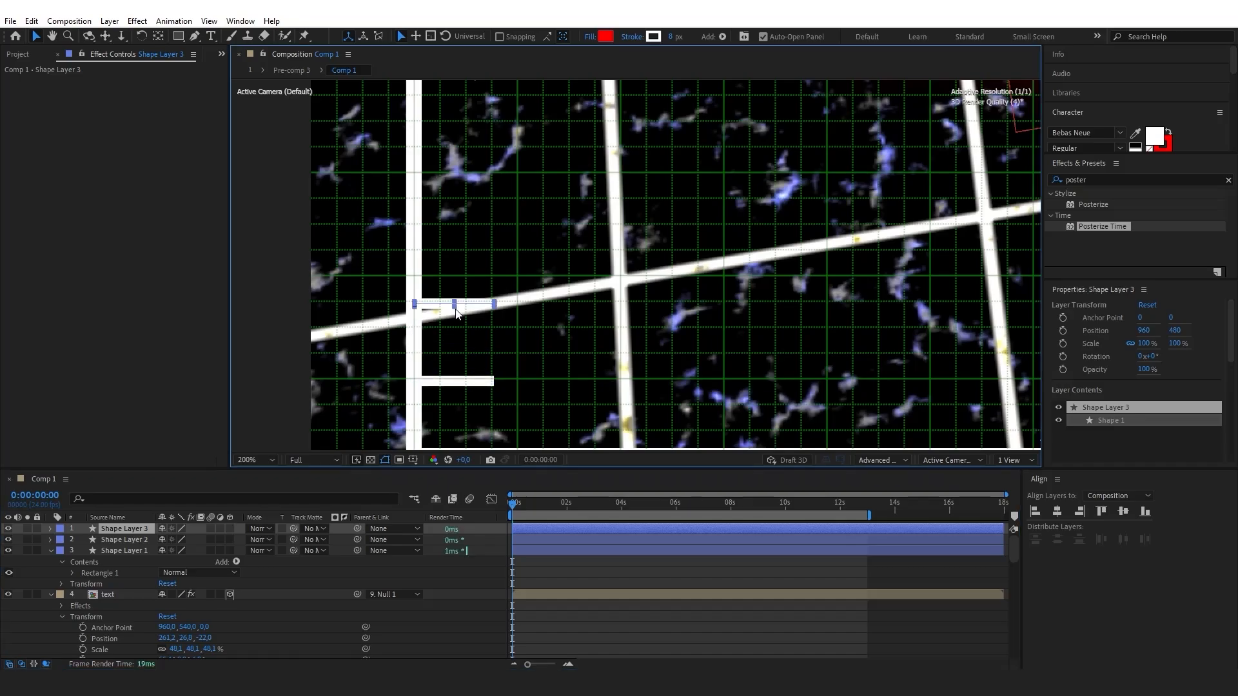
{"action": "scroll", "coordinate": [459, 325], "scroll_direction": "down", "scroll_amount": 1}
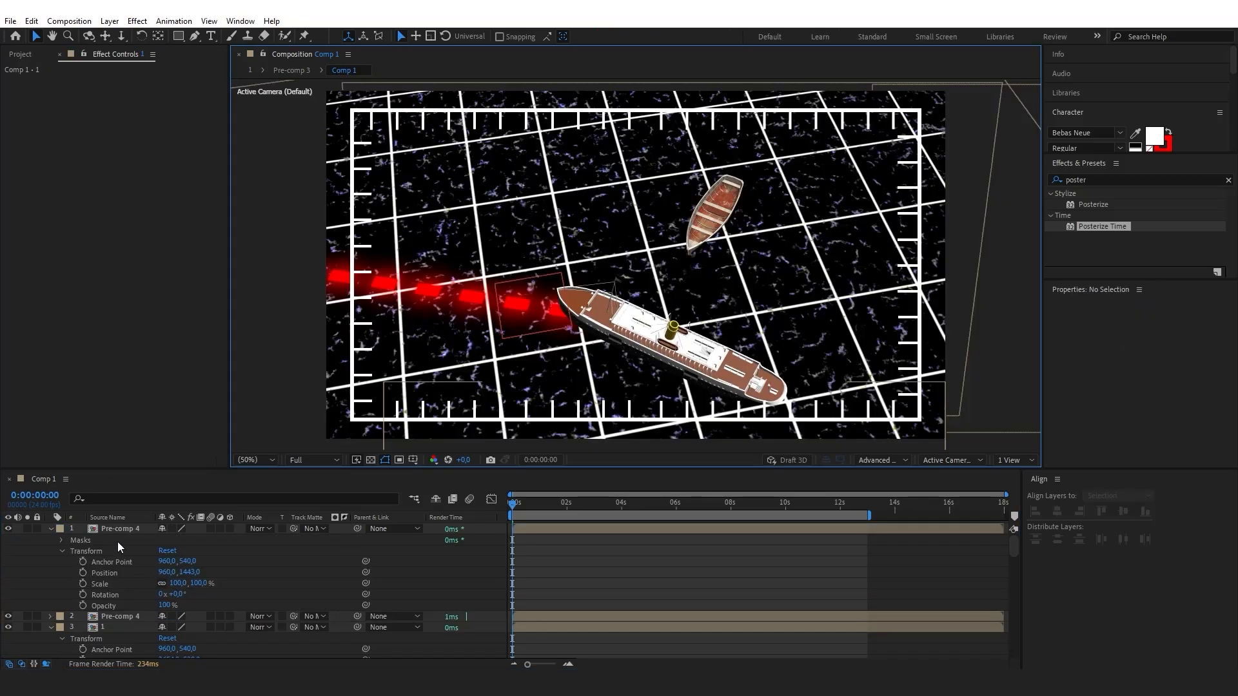
Check which layers hold the tick marks by hiding and showing all four together, and select the frame's Shape Layer 1.
{"action": "left_click", "coordinate": [119, 530]}
{"action": "scroll", "coordinate": [129, 589], "scroll_direction": "down", "scroll_amount": 3}
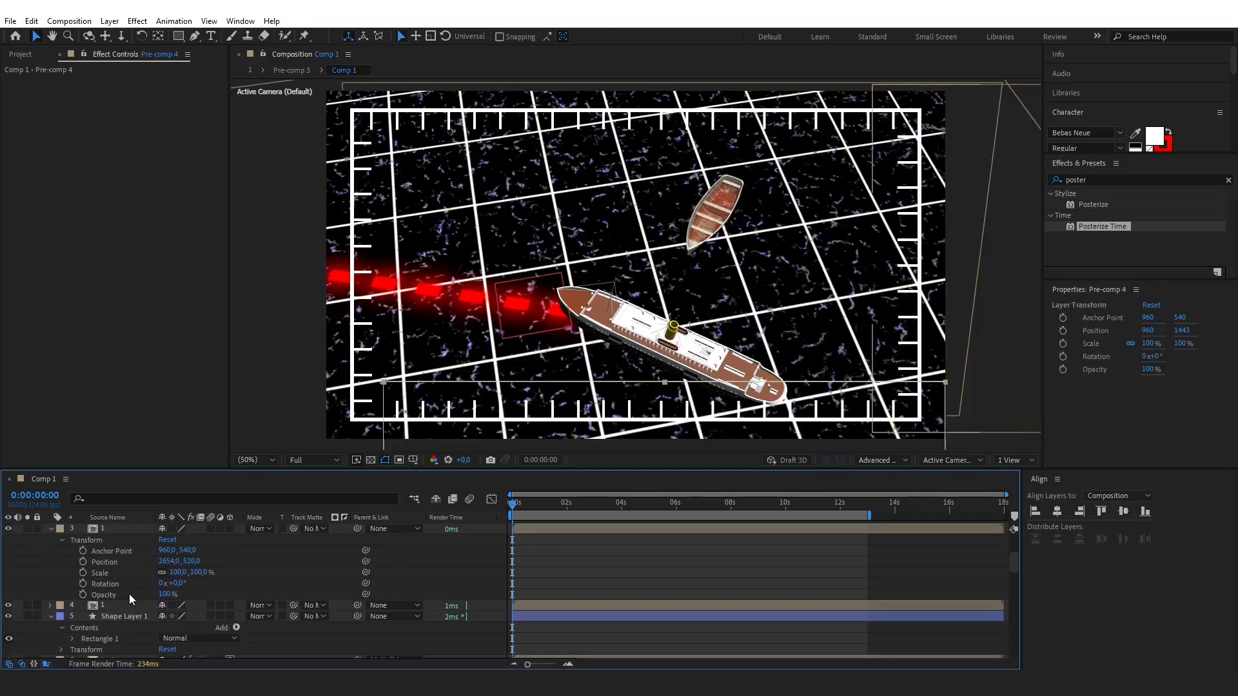
{"action": "left_click", "coordinate": [129, 607], "text": "shift"}
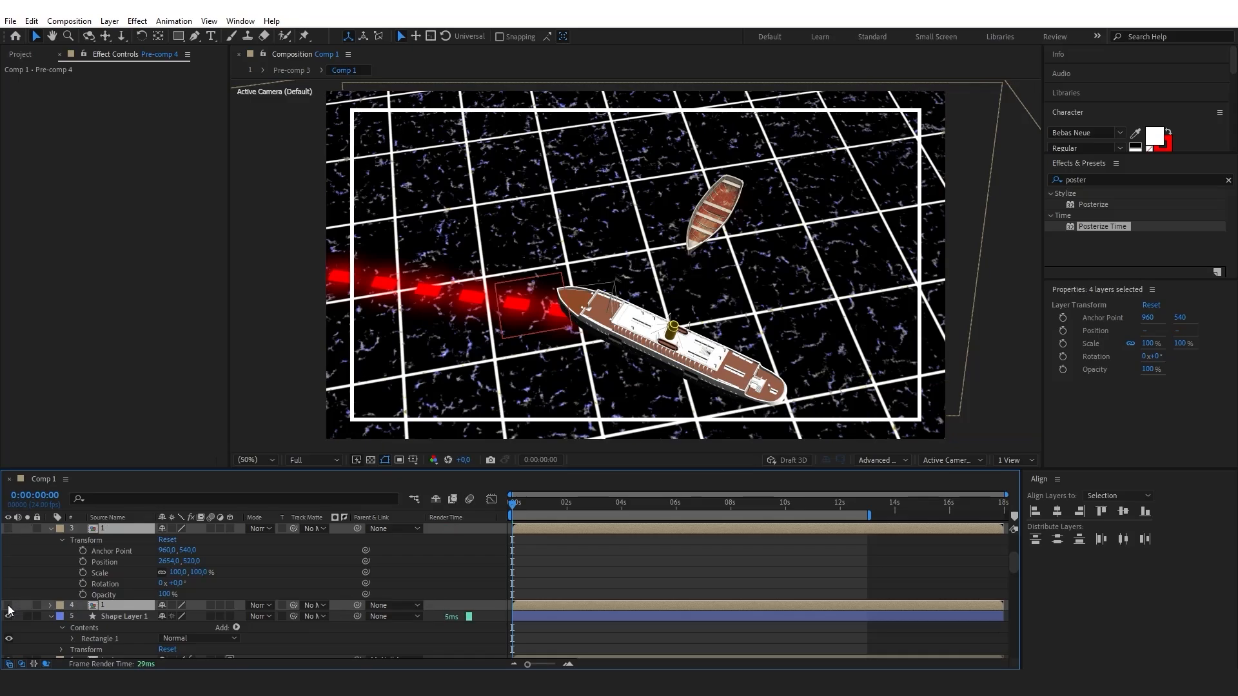
{"action": "left_click", "coordinate": [118, 616]}
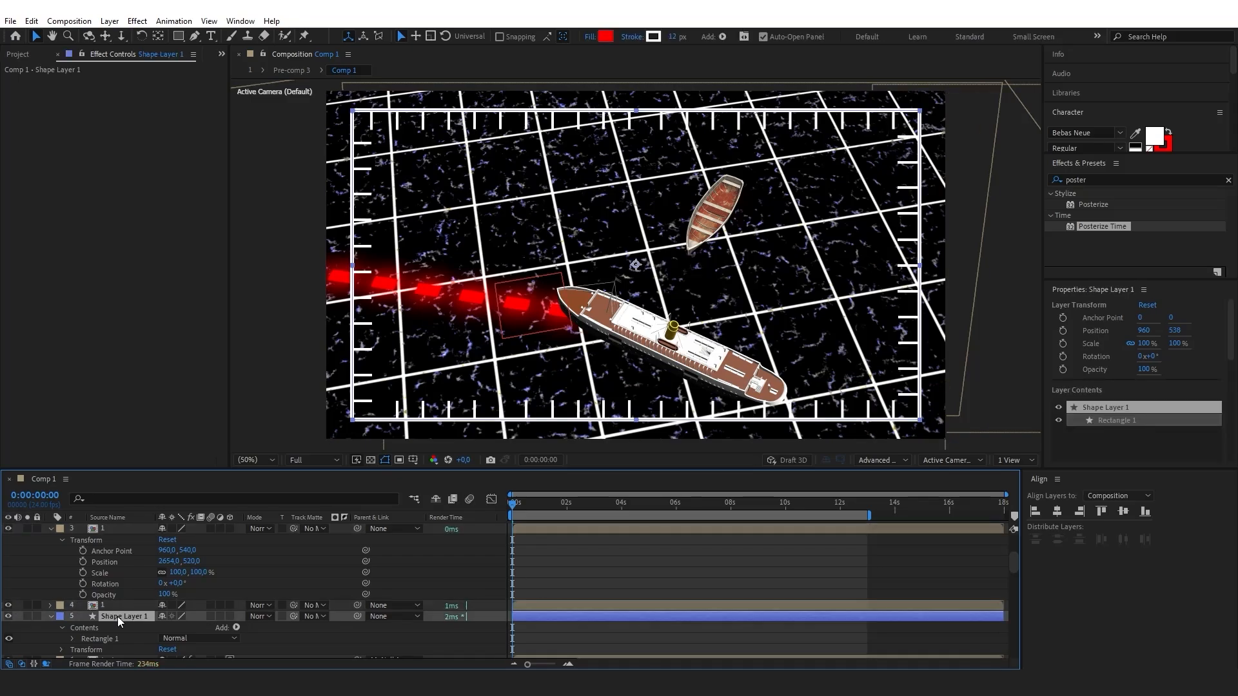
Pre-compose the rectangular frame together with its four tick-mark layers, and search the effects for glow.
{"action": "scroll", "coordinate": [129, 582], "scroll_direction": "up", "scroll_amount": 3}
{"action": "left_click", "coordinate": [119, 530], "text": "shift"}
{"action": "right_click", "coordinate": [119, 530]}
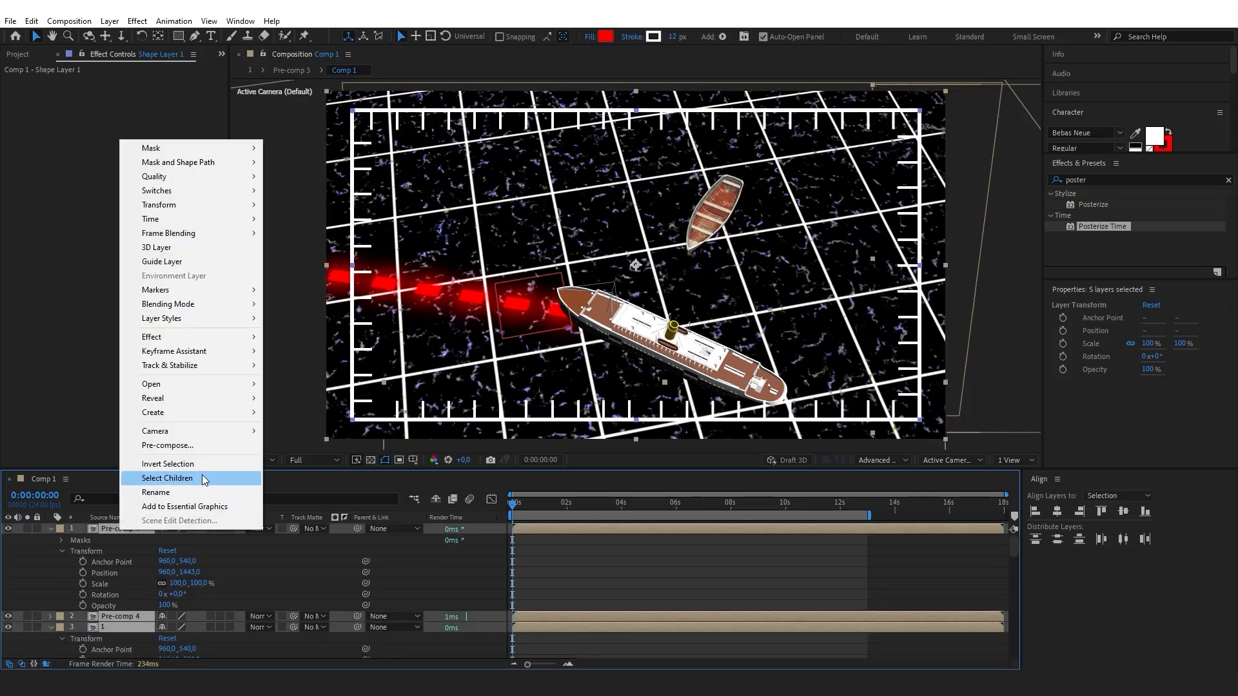
{"action": "left_click", "coordinate": [178, 445]}
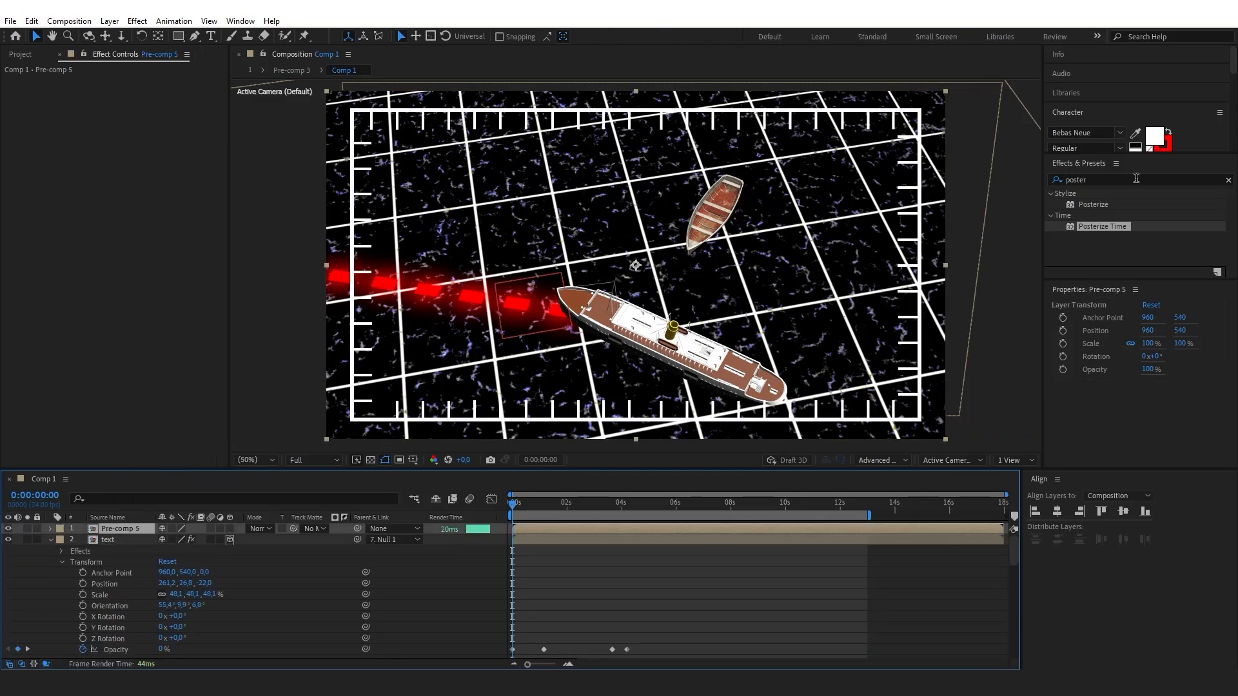
{"action": "left_click", "coordinate": [1135, 180]}
{"action": "type", "text": "glow"}
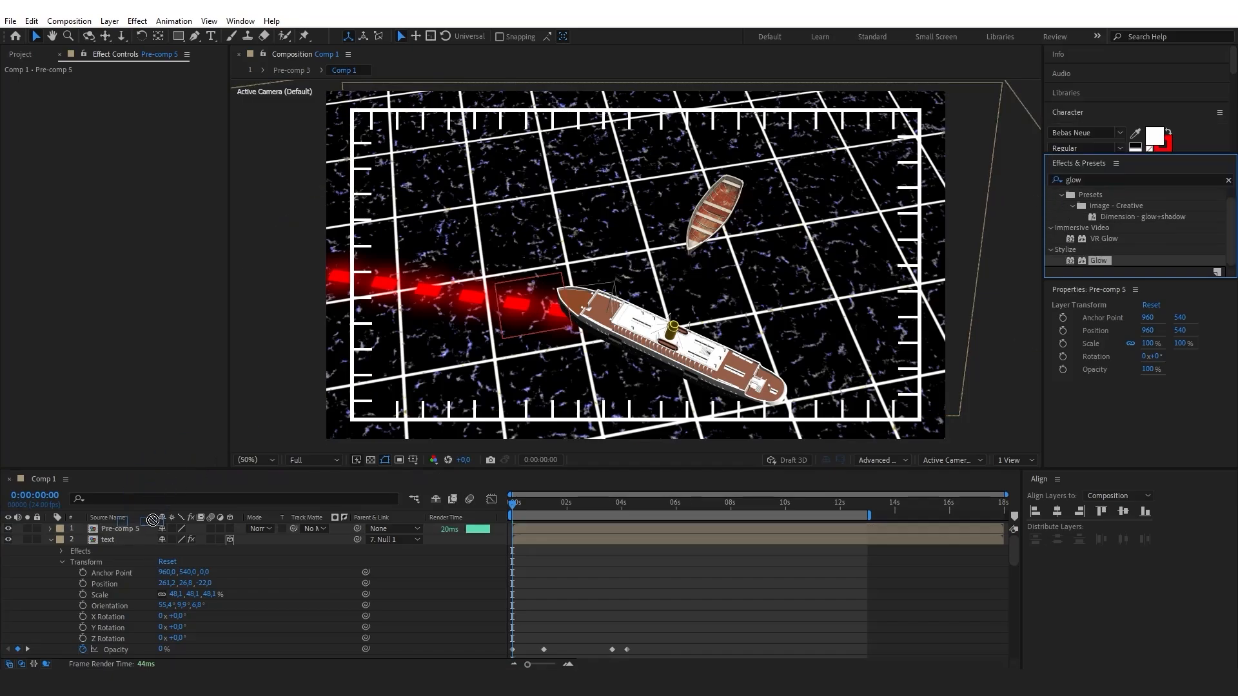
Try two Glow effects with adjusted glow radii on the frame's Pre-comp 5, and remove all its effects.
{"action": "double_click", "coordinate": [1096, 260]}
{"action": "left_click_drag", "start_coordinate": [1093, 259], "coordinate": [138, 368]}
{"action": "left_click_drag", "start_coordinate": [135, 319], "coordinate": [103, 314]}
{"action": "left_click", "coordinate": [607, 589]}
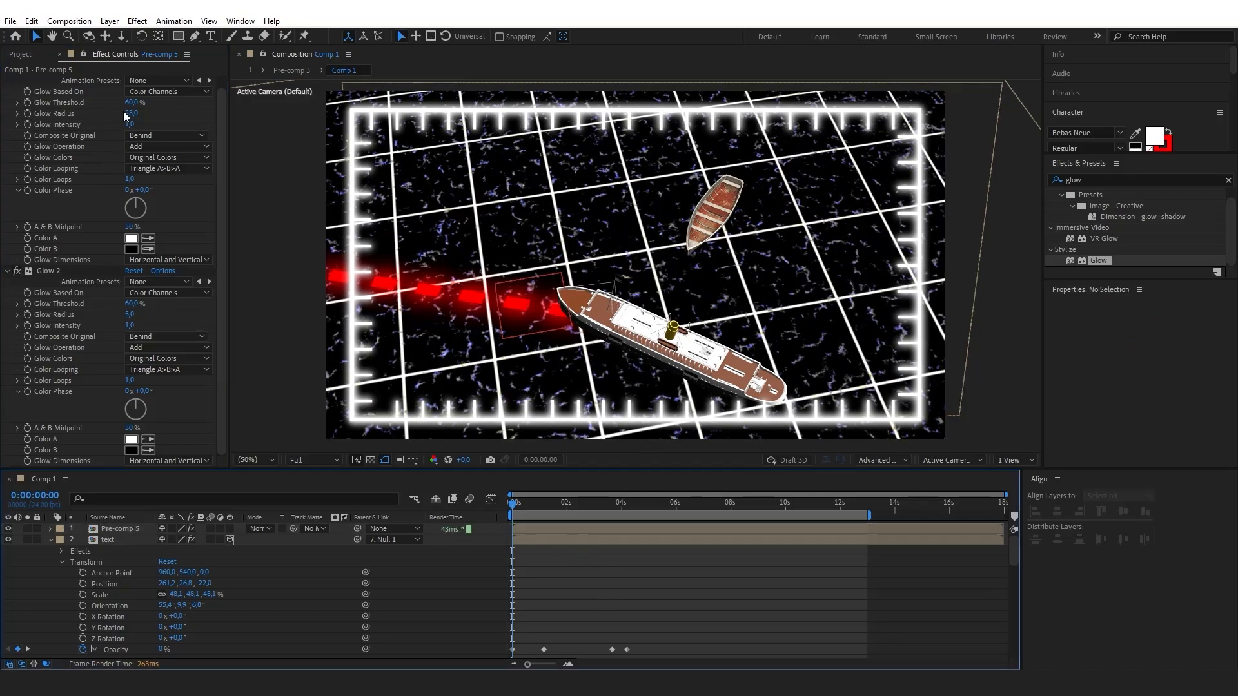
{"action": "left_click_drag", "start_coordinate": [139, 112], "coordinate": [124, 113]}
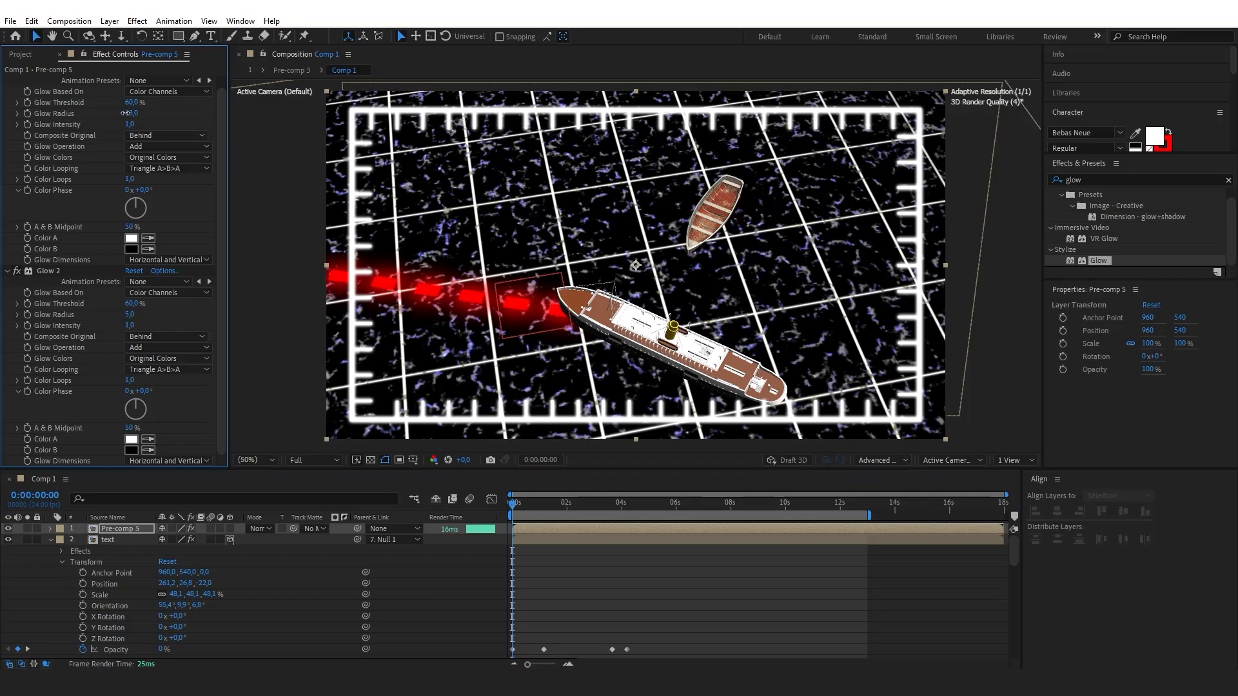
{"action": "key", "text": "ctrl+shift+e"}
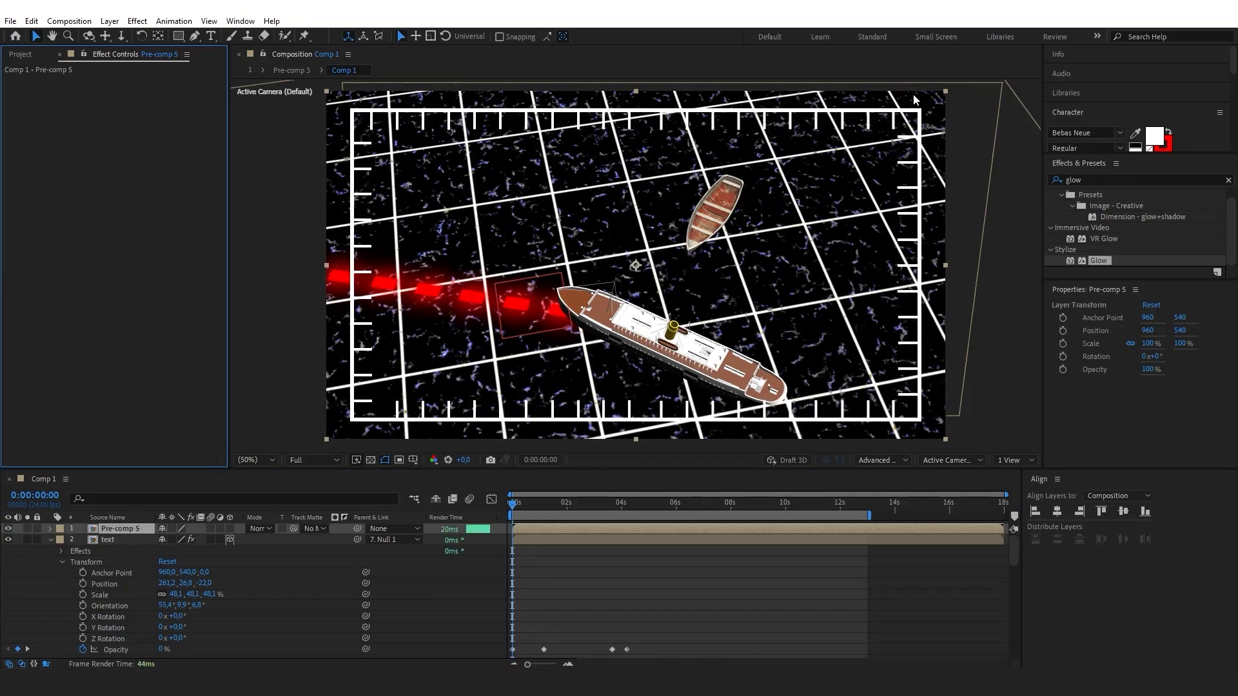
Apply the Glow effect twice to the frame's Pre-comp 5, keeping a glow radius of 10 on both.
{"action": "left_click_drag", "start_coordinate": [1100, 261], "coordinate": [89, 229]}
{"action": "left_click_drag", "start_coordinate": [1099, 263], "coordinate": [124, 347]}
{"action": "left_click", "coordinate": [612, 573]}
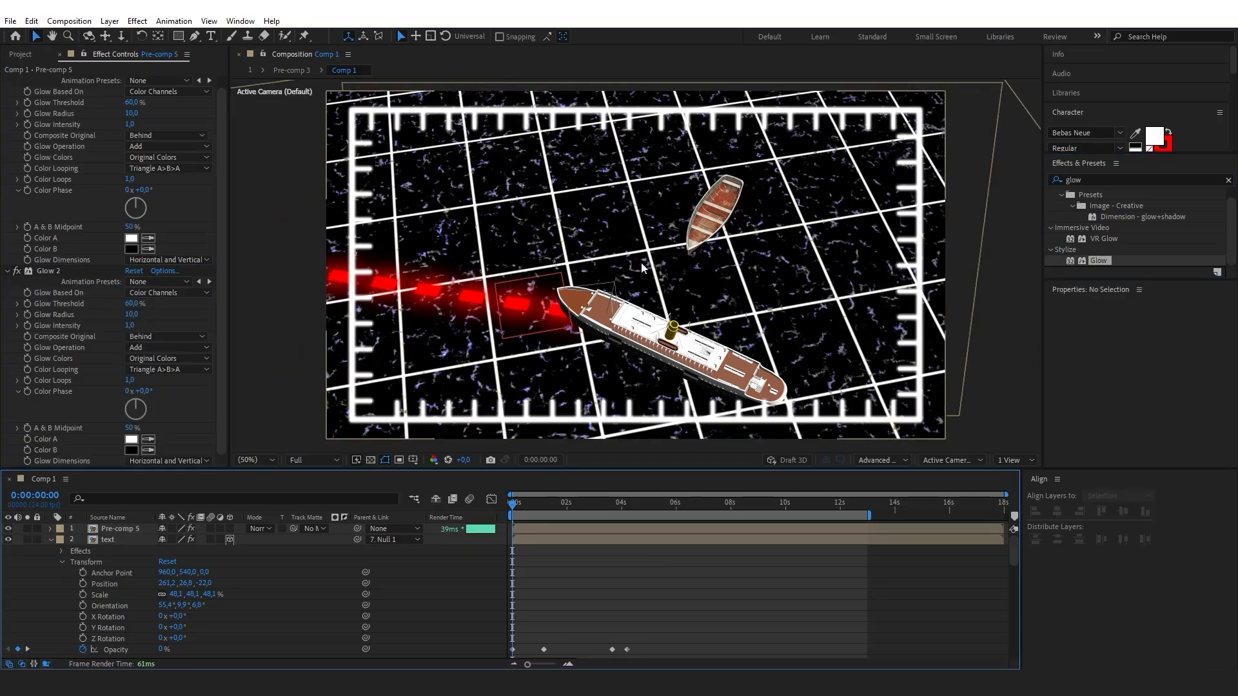
Add a text layer reading "LONG: 50.00" in the upper part of the frame and align it horizontally to the composition's centre.
{"action": "key", "text": "q"}
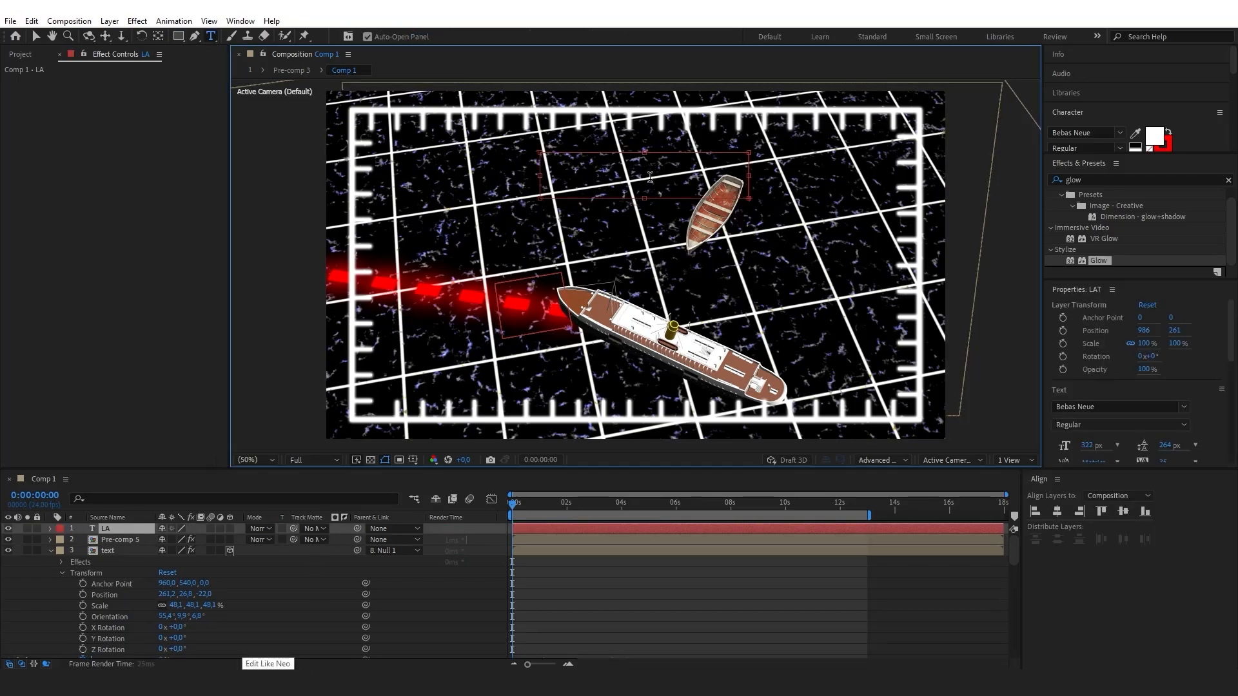
{"action": "type", "text": "LONG: 50.00"}
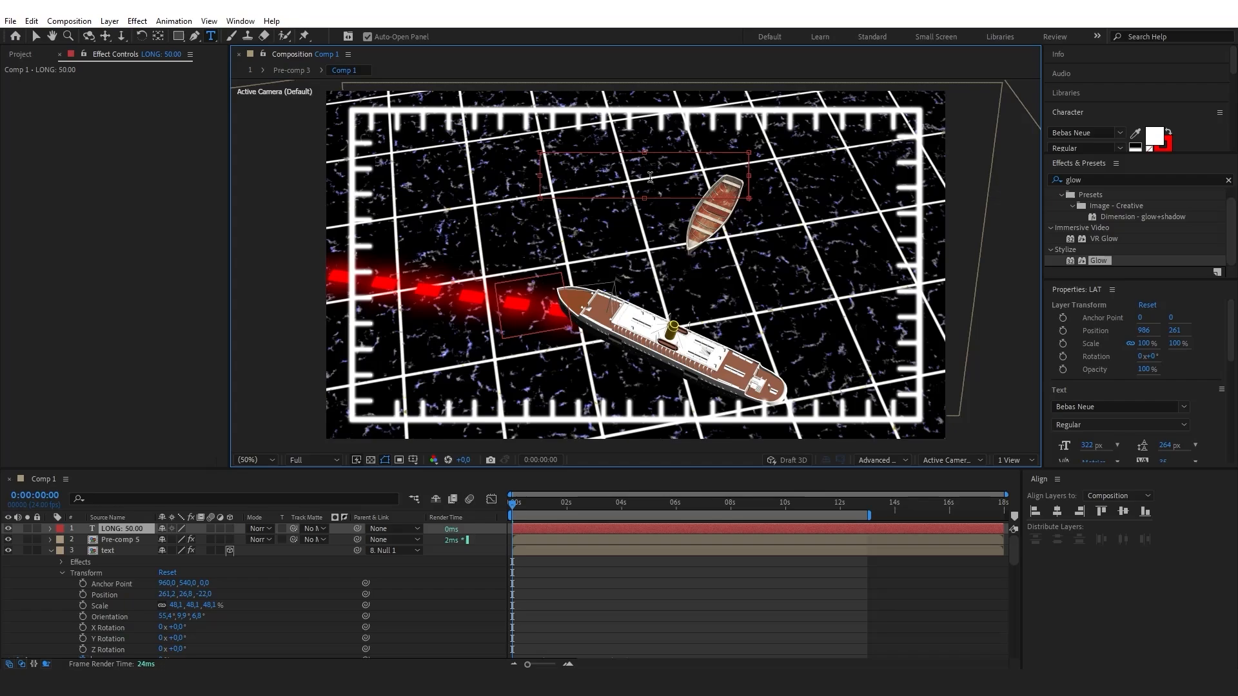
{"action": "left_click", "coordinate": [36, 36]}
{"action": "left_click", "coordinate": [1057, 511]}
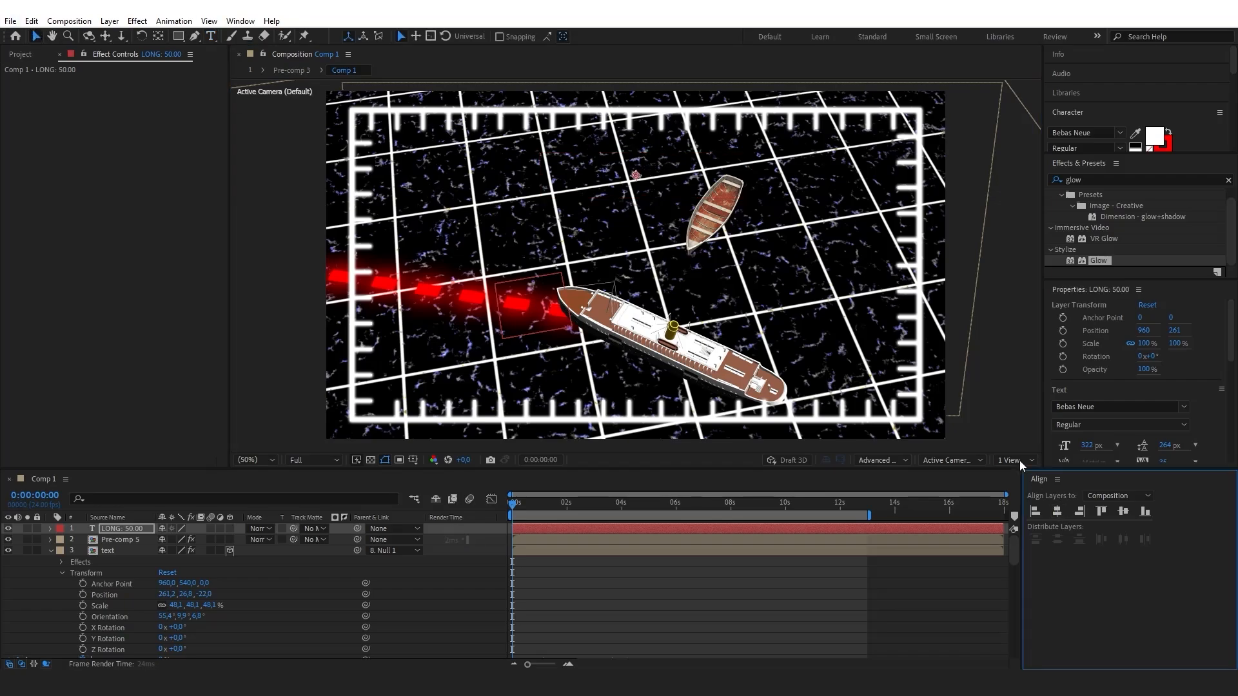
Set the LONG text's font size to 85 px, centre it horizontally and position it just below the frame's upper tick marks.
{"action": "key", "text": "Caps_Lock"}
{"action": "left_click", "coordinate": [1068, 112]}
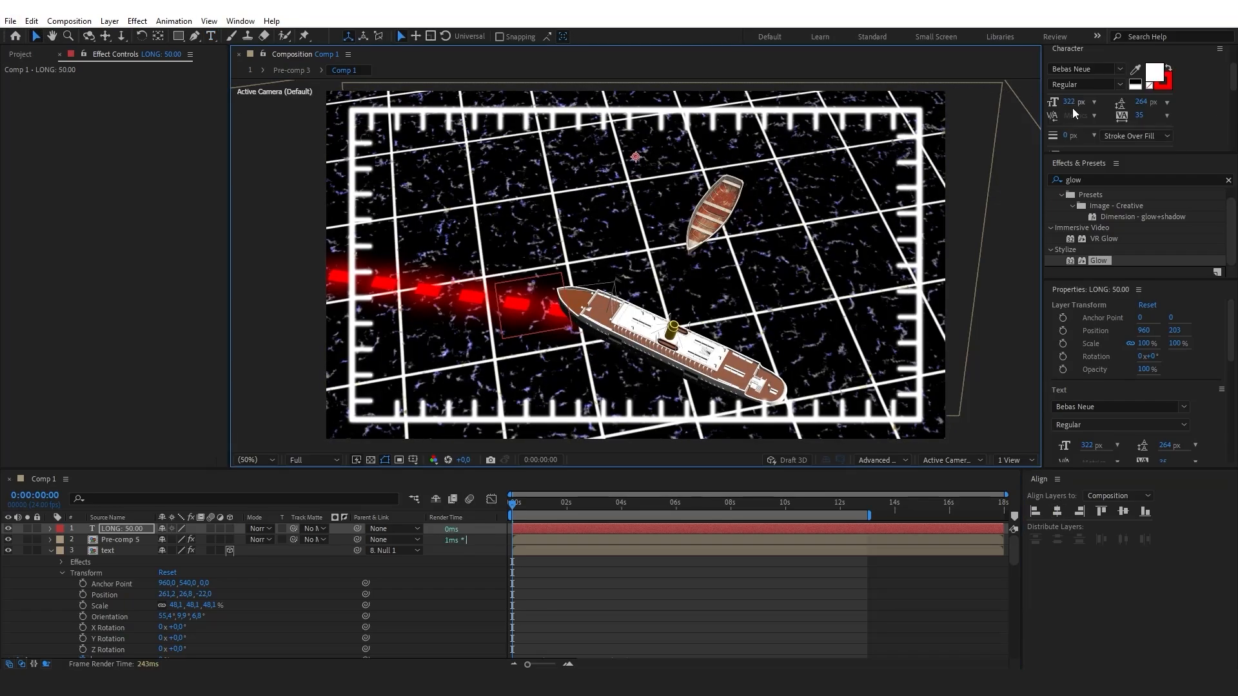
{"action": "left_click_drag", "start_coordinate": [1067, 111], "coordinate": [929, 116]}
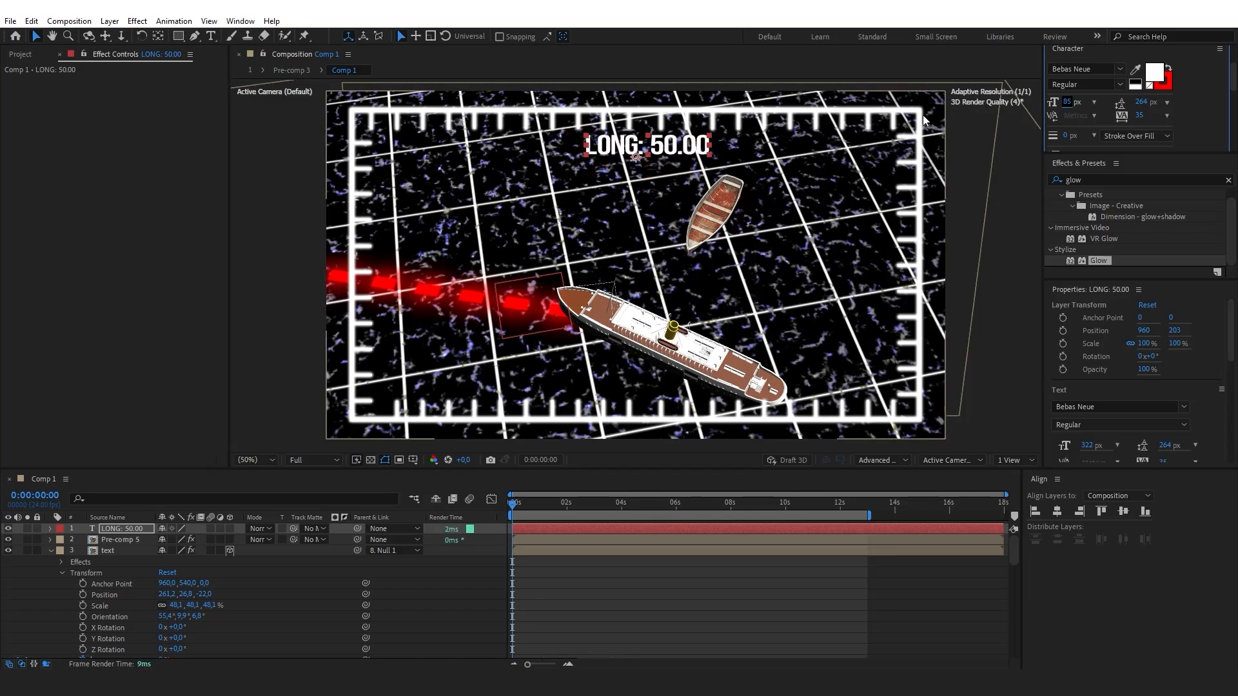
{"action": "left_click", "coordinate": [1056, 511]}
{"action": "left_click_drag", "start_coordinate": [617, 146], "coordinate": [616, 151]}
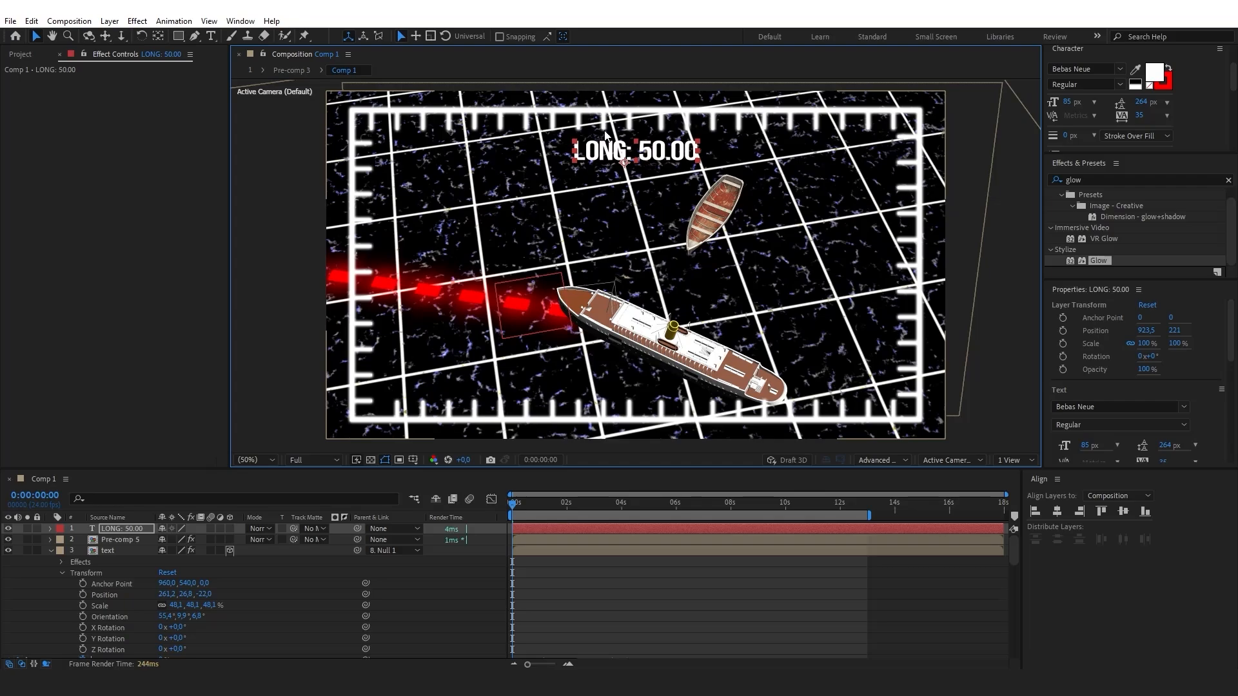
{"action": "right_click", "coordinate": [115, 540]}
{"action": "left_click", "coordinate": [428, 581]}
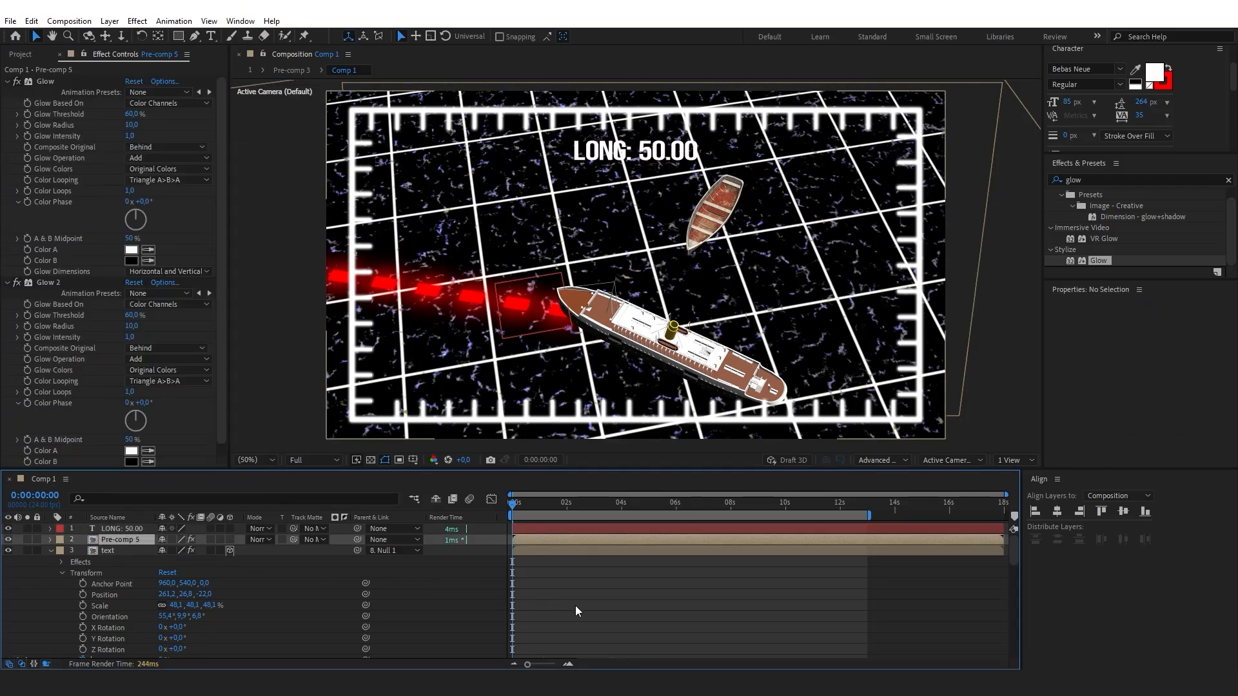
{"action": "left_click", "coordinate": [575, 605]}
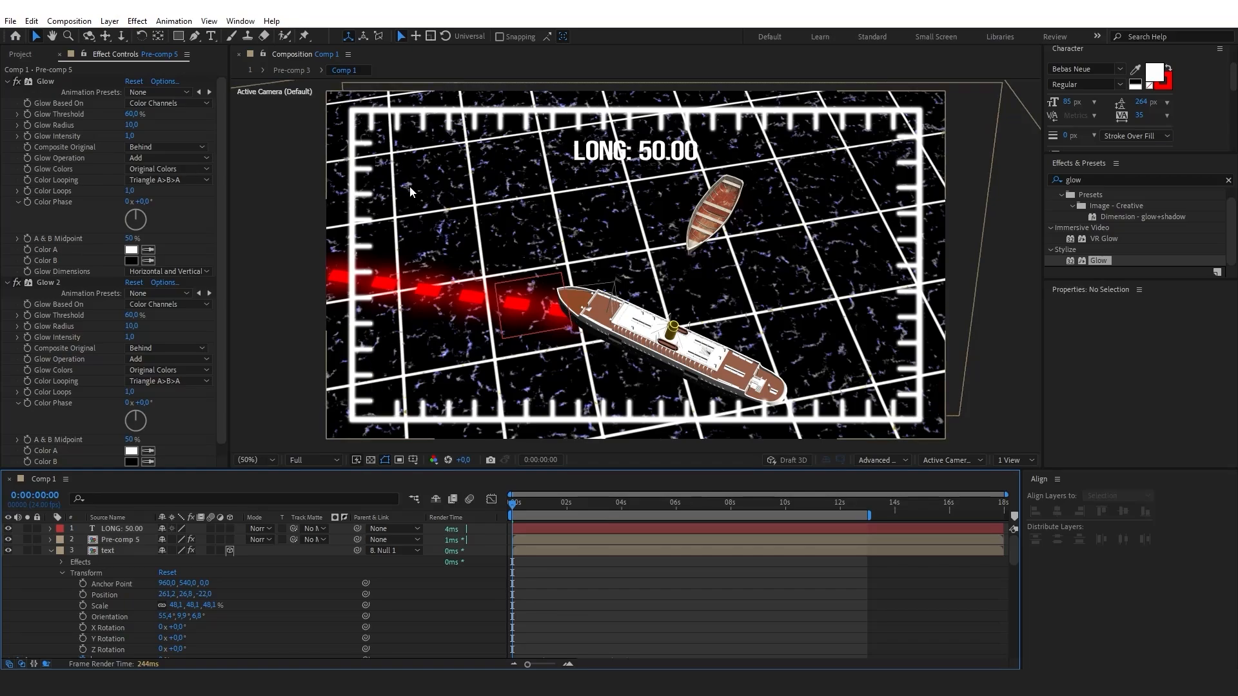
Set a Source Text keyframe on the LONG: 50.00 layer at 0:00:05:16.
{"action": "left_click", "coordinate": [641, 162]}
{"action": "left_click_drag", "start_coordinate": [616, 503], "coordinate": [667, 497]}
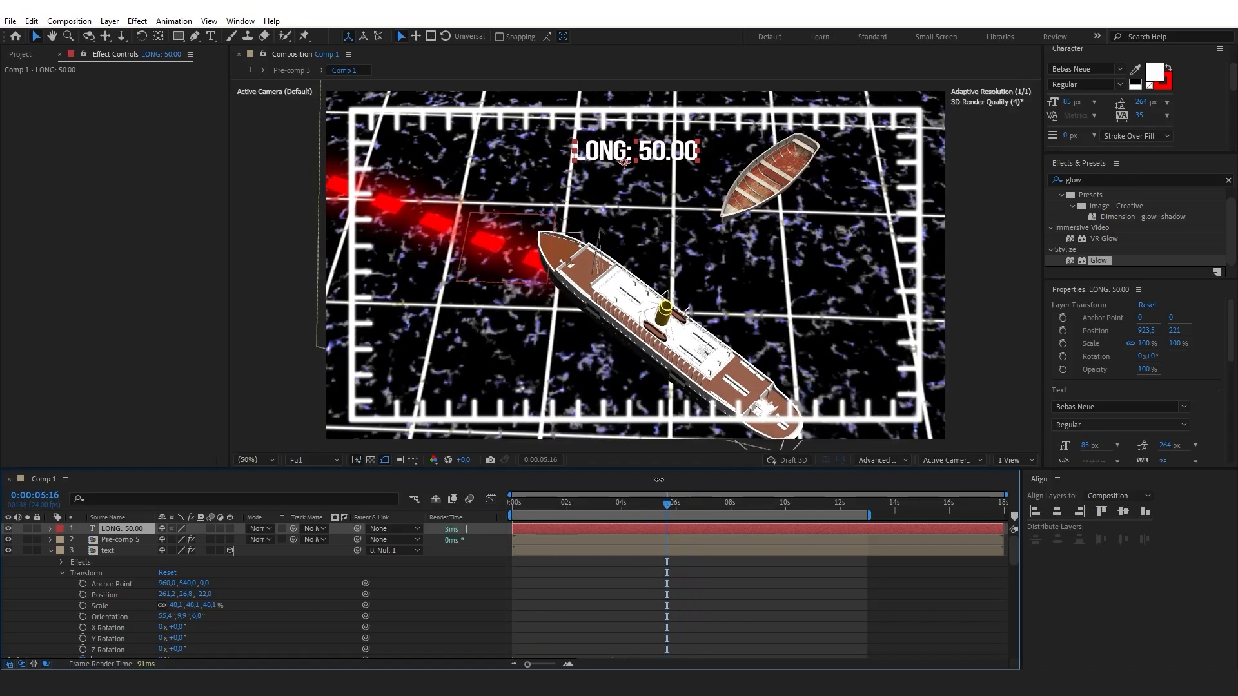
{"action": "left_click", "coordinate": [50, 529]}
{"action": "left_click", "coordinate": [62, 541]}
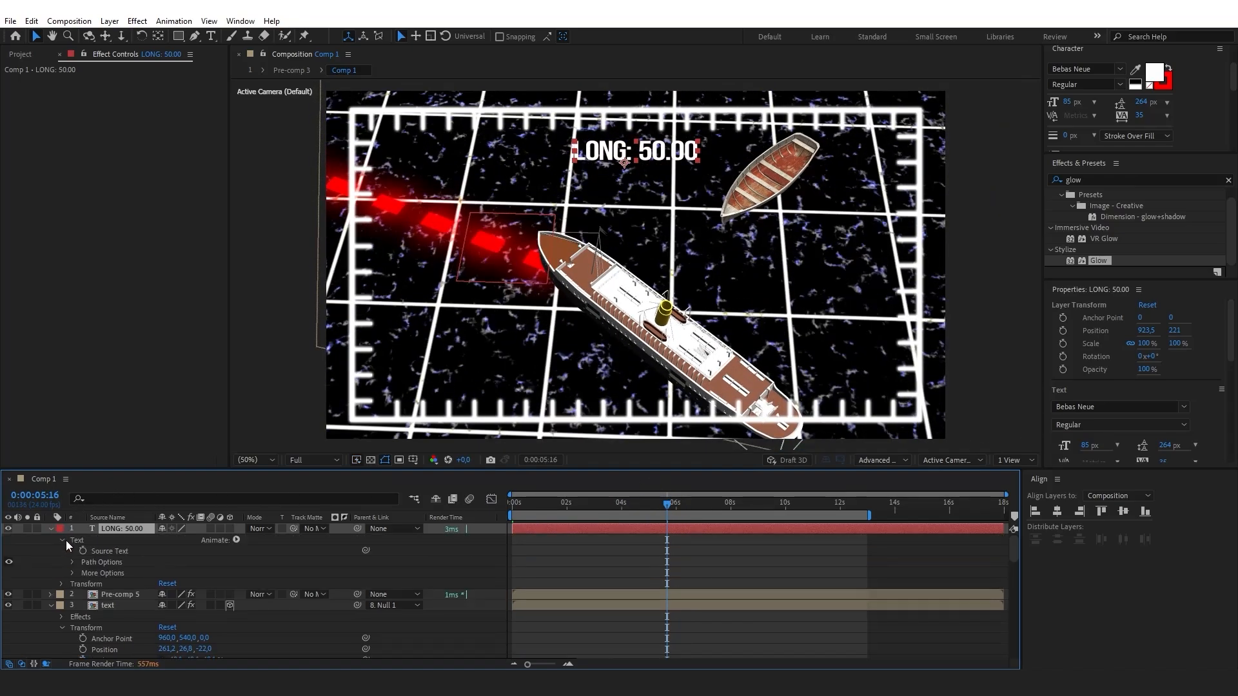
{"action": "left_click", "coordinate": [83, 550]}
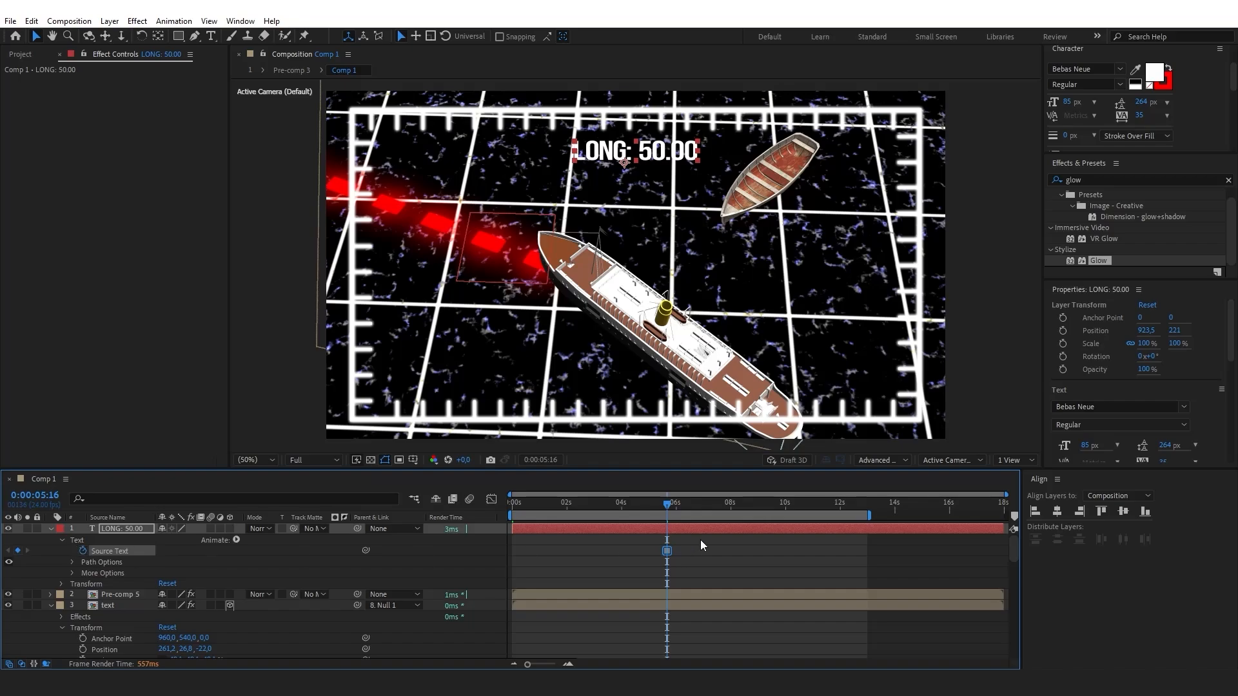
Add a Source Text keyframe at 0:00:08:12 and change the text there to "LONG: 50.01".
{"action": "left_click_drag", "start_coordinate": [672, 505], "coordinate": [745, 509]}
{"action": "left_click", "coordinate": [18, 551]}
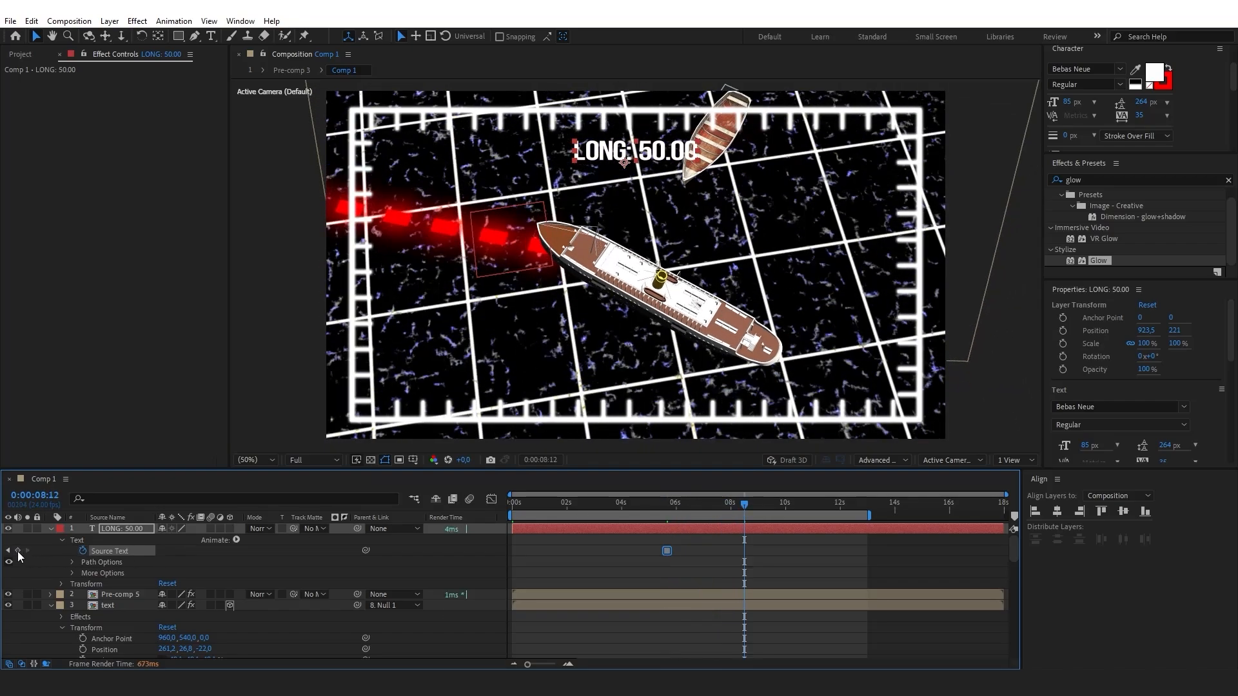
{"action": "double_click", "coordinate": [701, 153]}
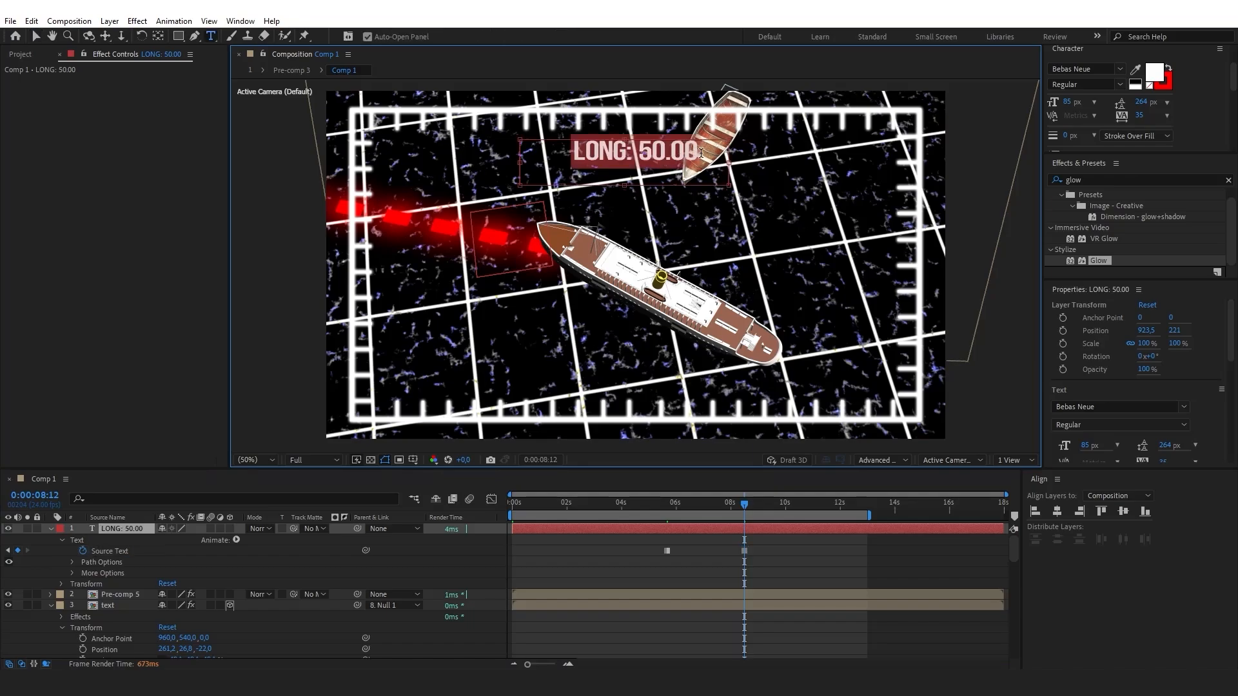
{"action": "key", "text": "End"}
{"action": "key", "text": "BackSpace"}
{"action": "type", "text": "1"}
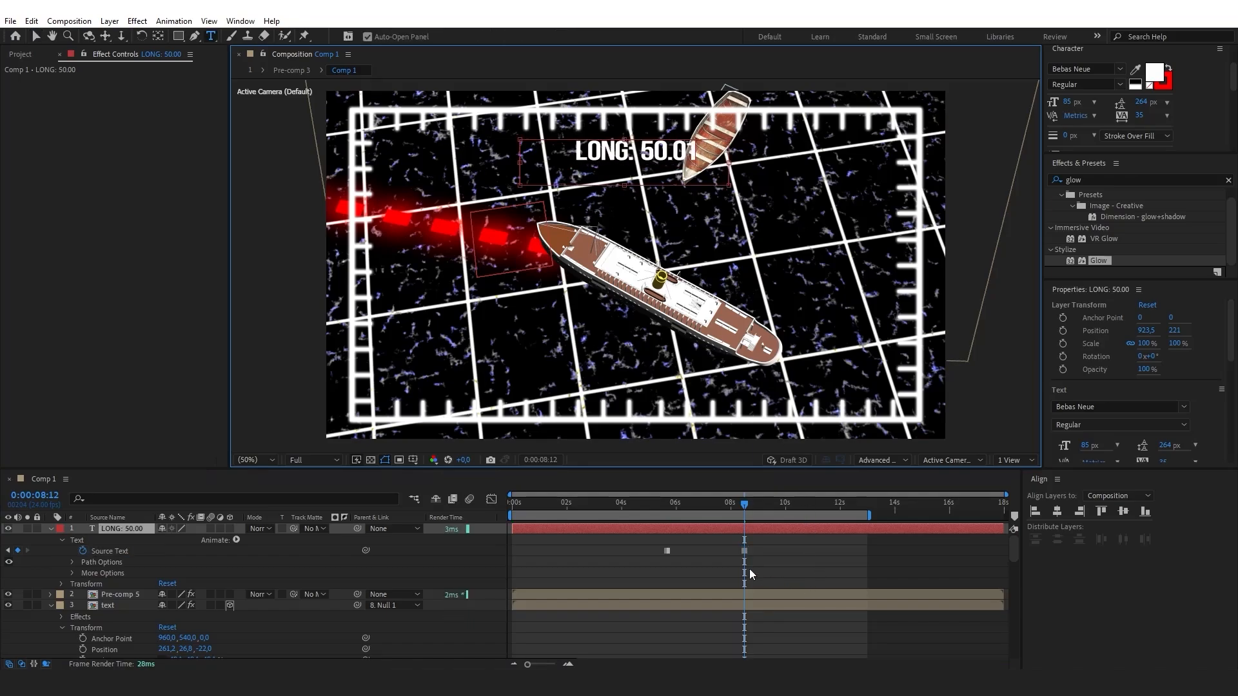
{"action": "left_click", "coordinate": [734, 558]}
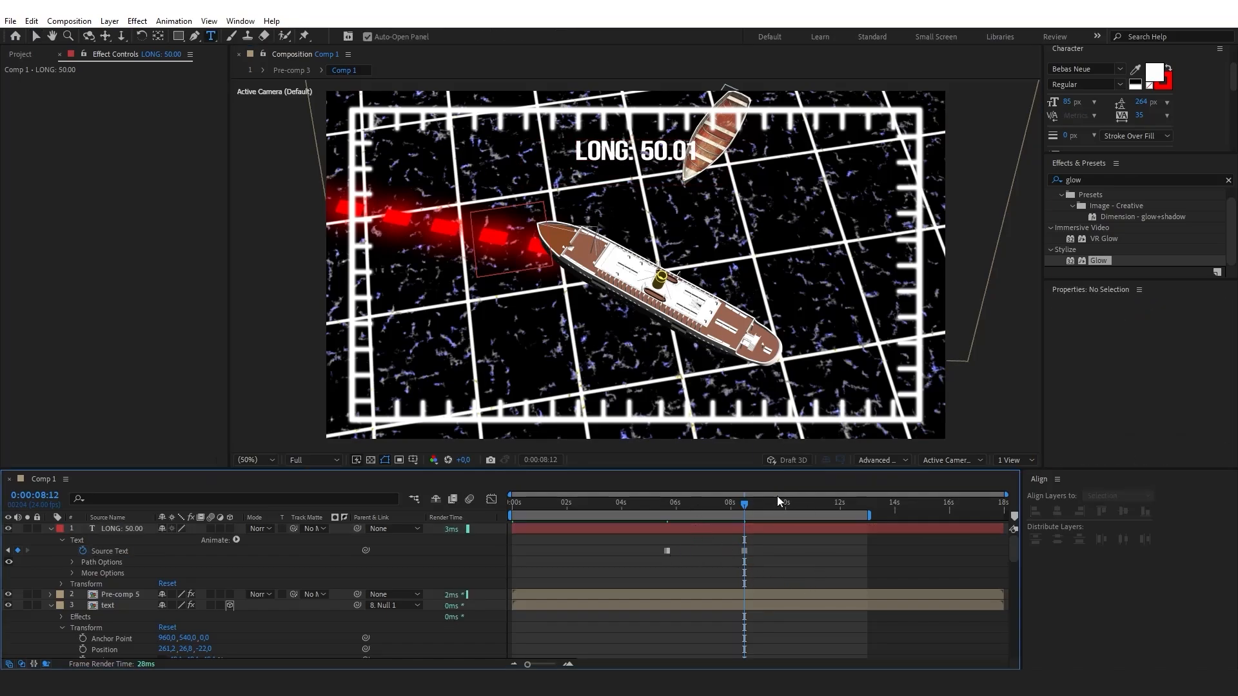
Add a Source Text keyframe at 0:00:10:06 and change the text there to "LONG: 50.02".
{"action": "left_click", "coordinate": [792, 506]}
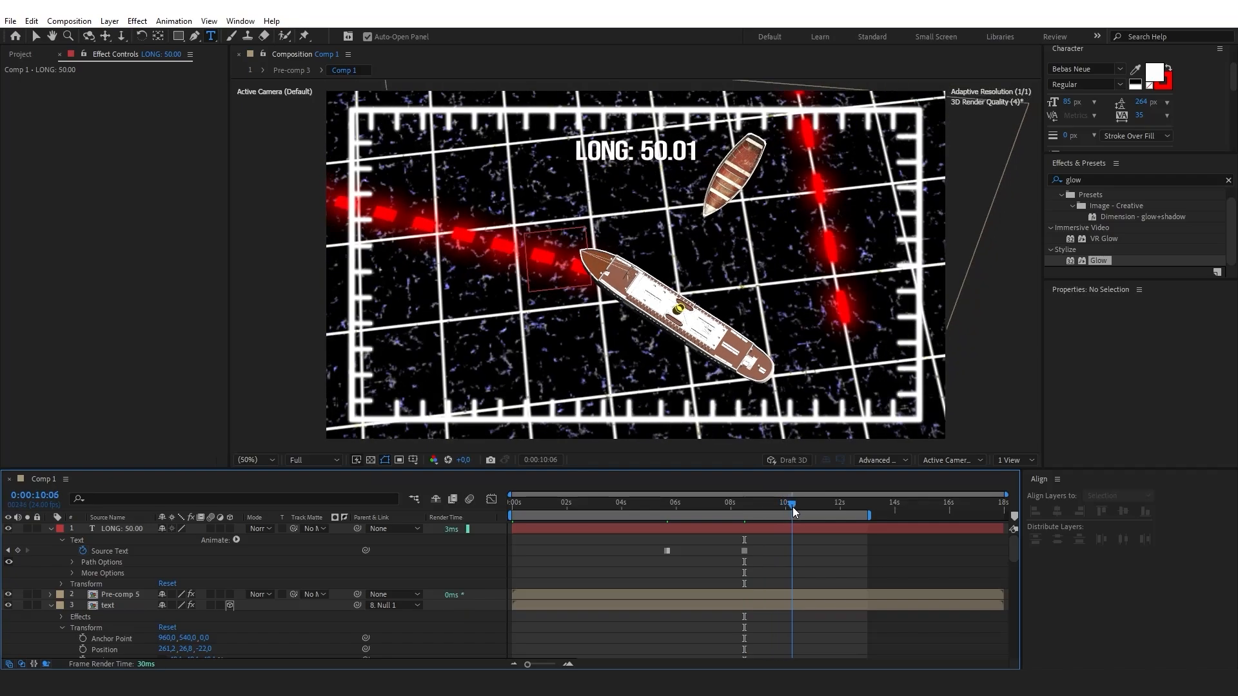
{"action": "left_click", "coordinate": [18, 551]}
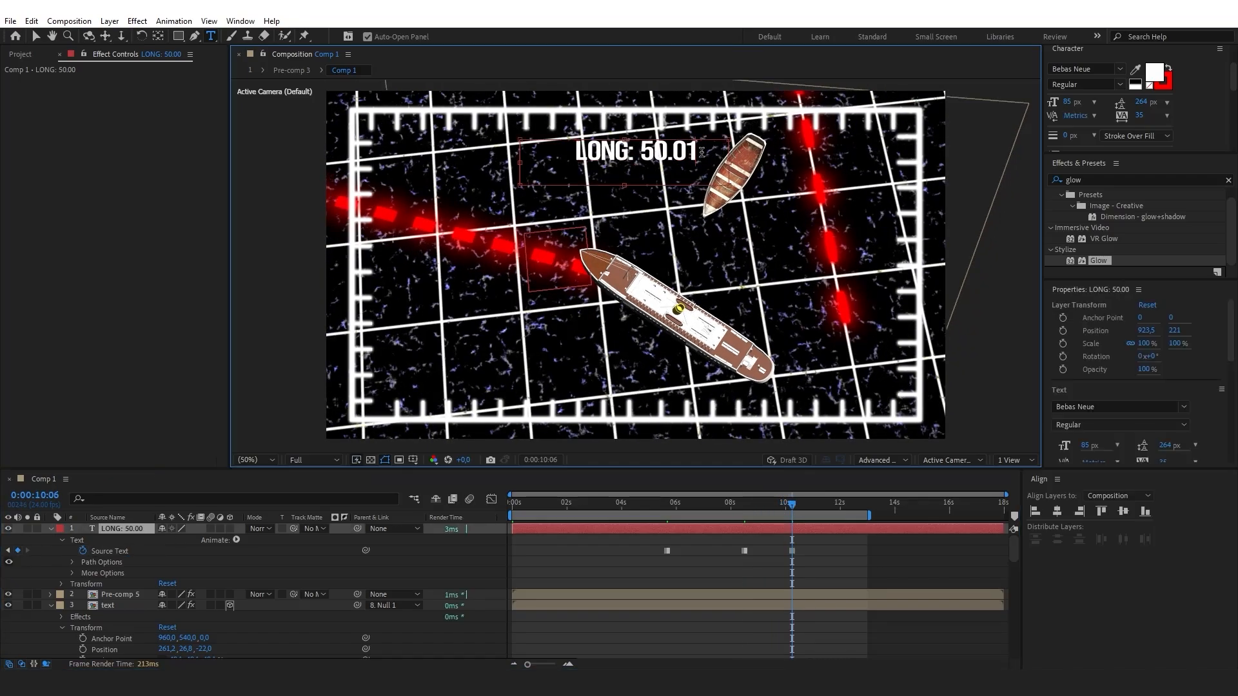
{"action": "key", "text": "BackSpace"}
{"action": "type", "text": "2"}
{"action": "left_click", "coordinate": [782, 567]}
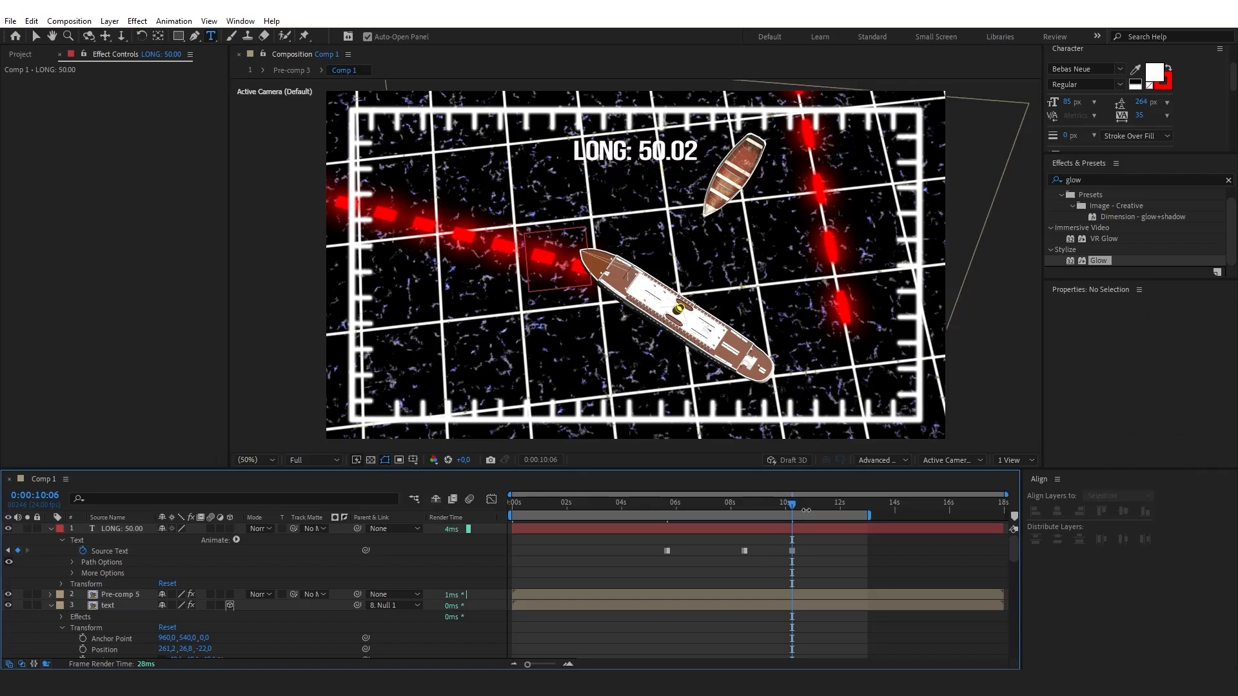
Add a Source Text keyframe at 0:00:12:12, change the text there to "LONG: 50.03", and scrub back over the keyframes.
{"action": "left_click_drag", "start_coordinate": [833, 505], "coordinate": [853, 506]}
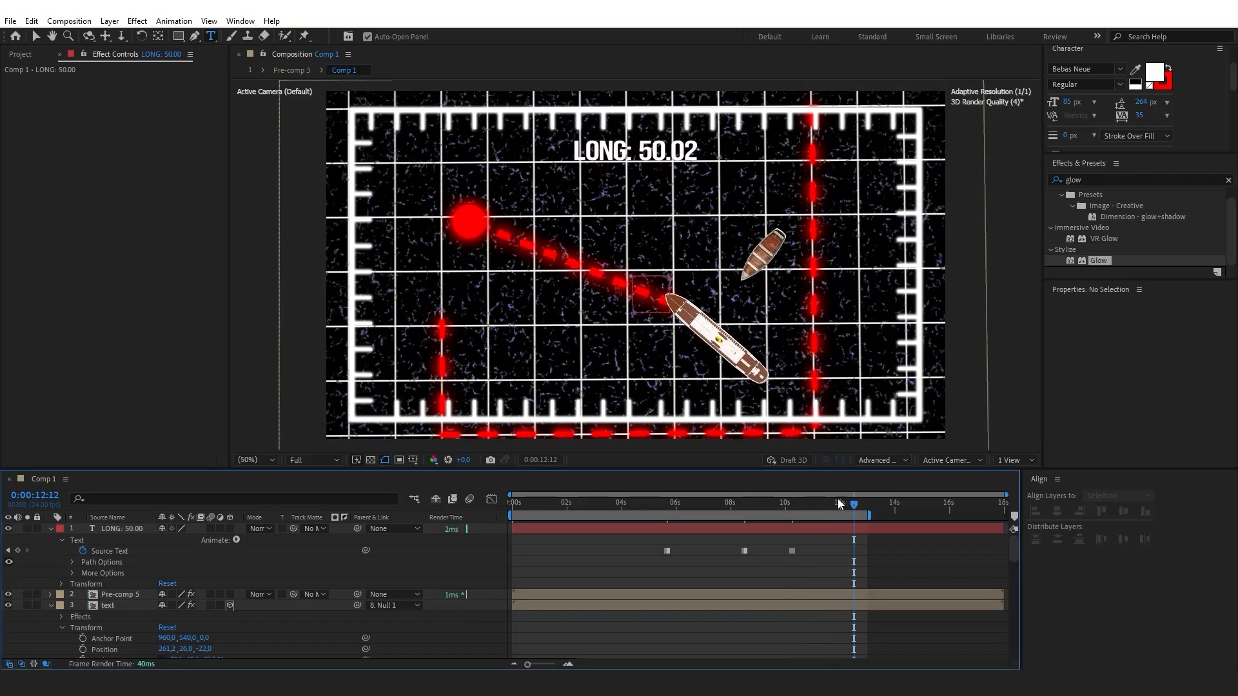
{"action": "left_click", "coordinate": [17, 551]}
{"action": "left_click", "coordinate": [692, 150]}
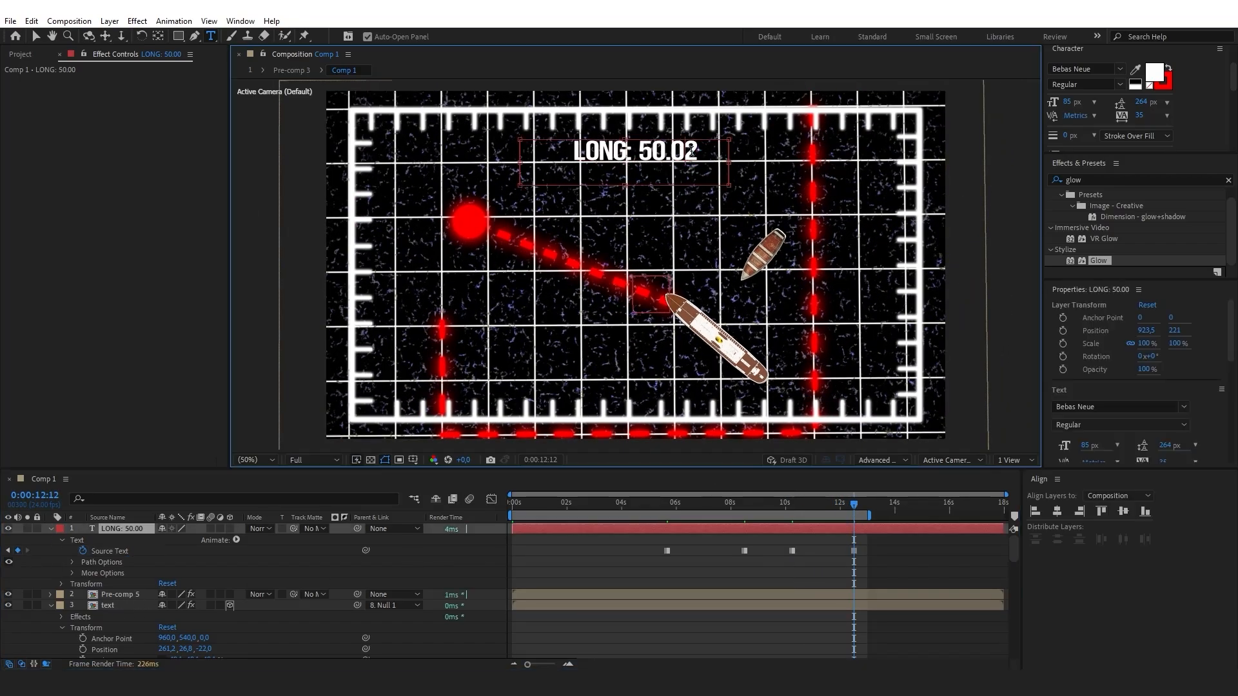
{"action": "key", "text": "BackSpace"}
{"action": "type", "text": "3"}
{"action": "left_click_drag", "start_coordinate": [793, 508], "coordinate": [671, 508]}
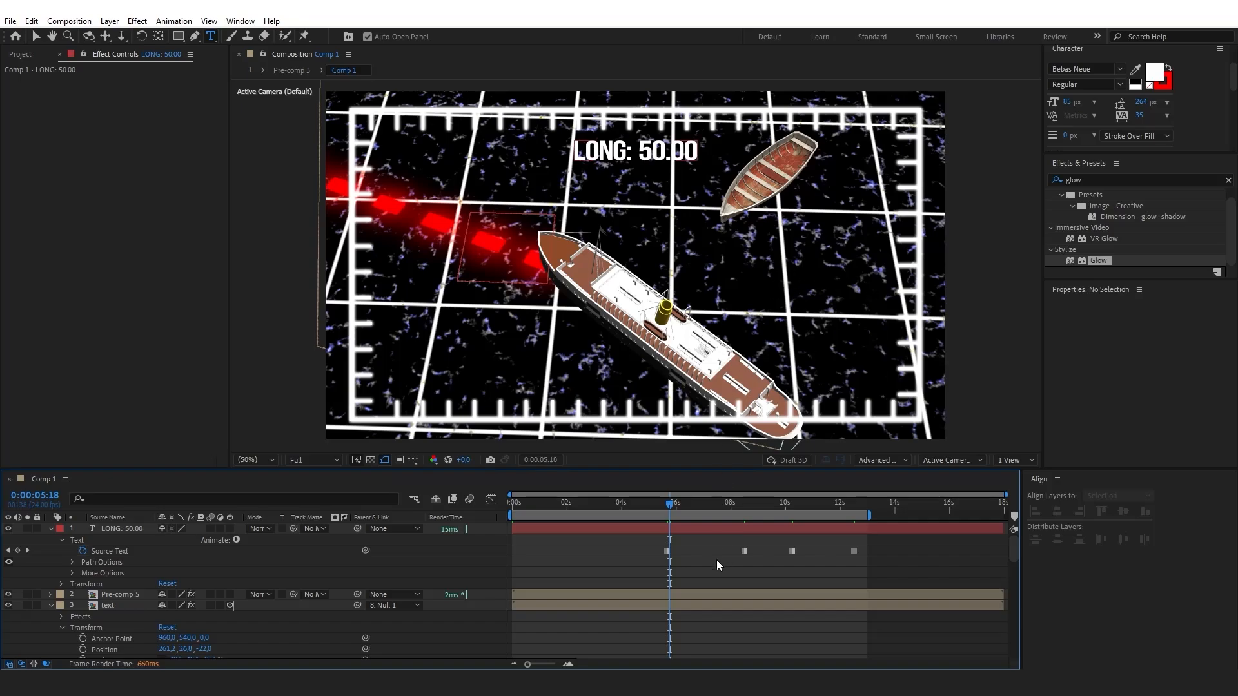
Move the LONG: 50.00 text layer from Comp 1 into Pre-comp 5, and return to the start of Comp 1.
{"action": "key", "text": "v"}
{"action": "left_click", "coordinate": [127, 531]}
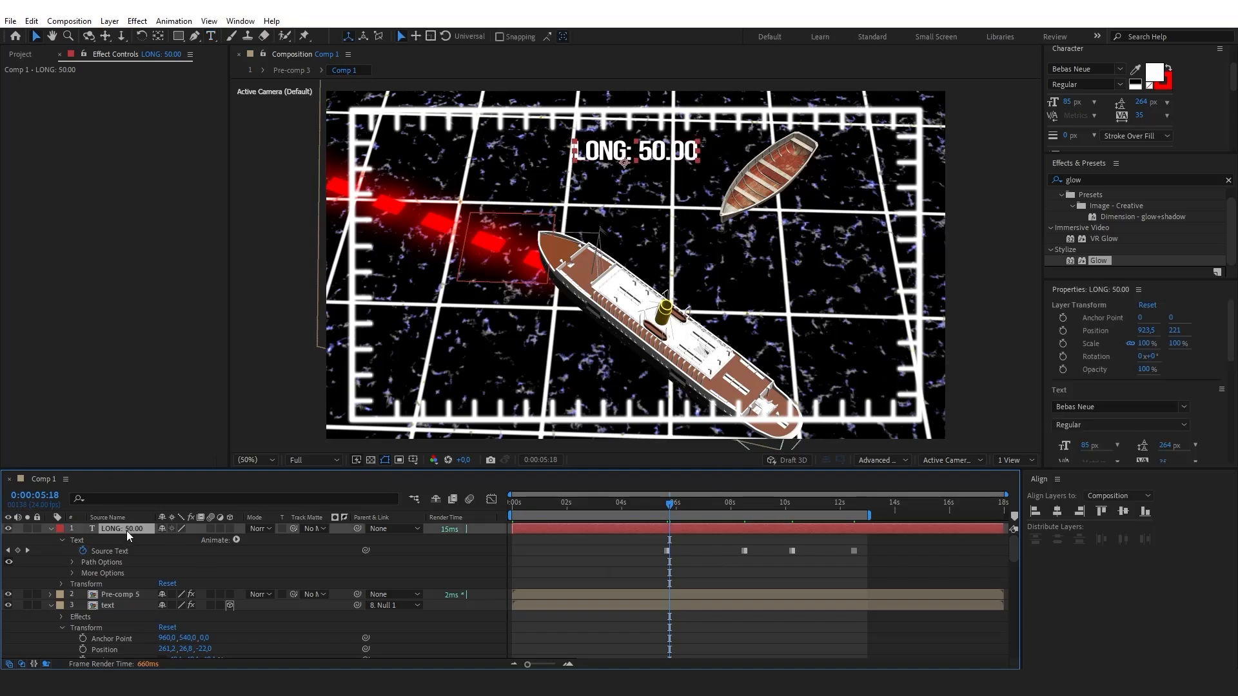
{"action": "double_click", "coordinate": [122, 594]}
{"action": "key", "text": "ctrl+v"}
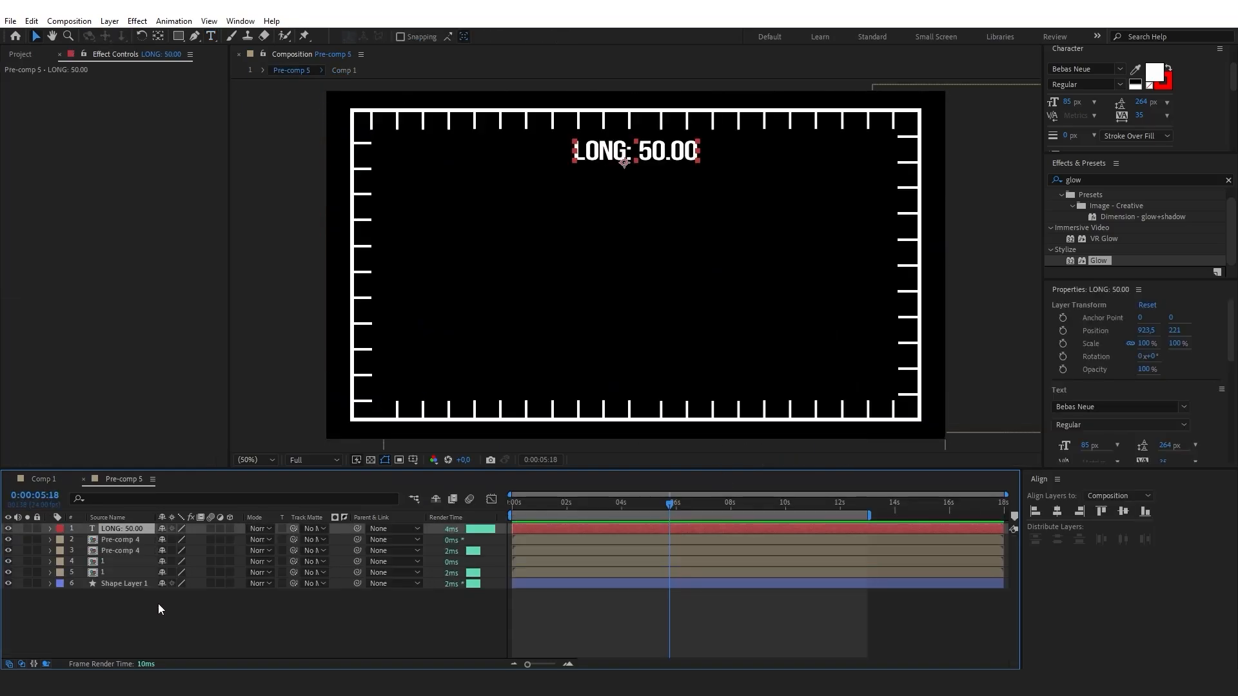
{"action": "left_click", "coordinate": [45, 478]}
{"action": "left_click", "coordinate": [45, 479]}
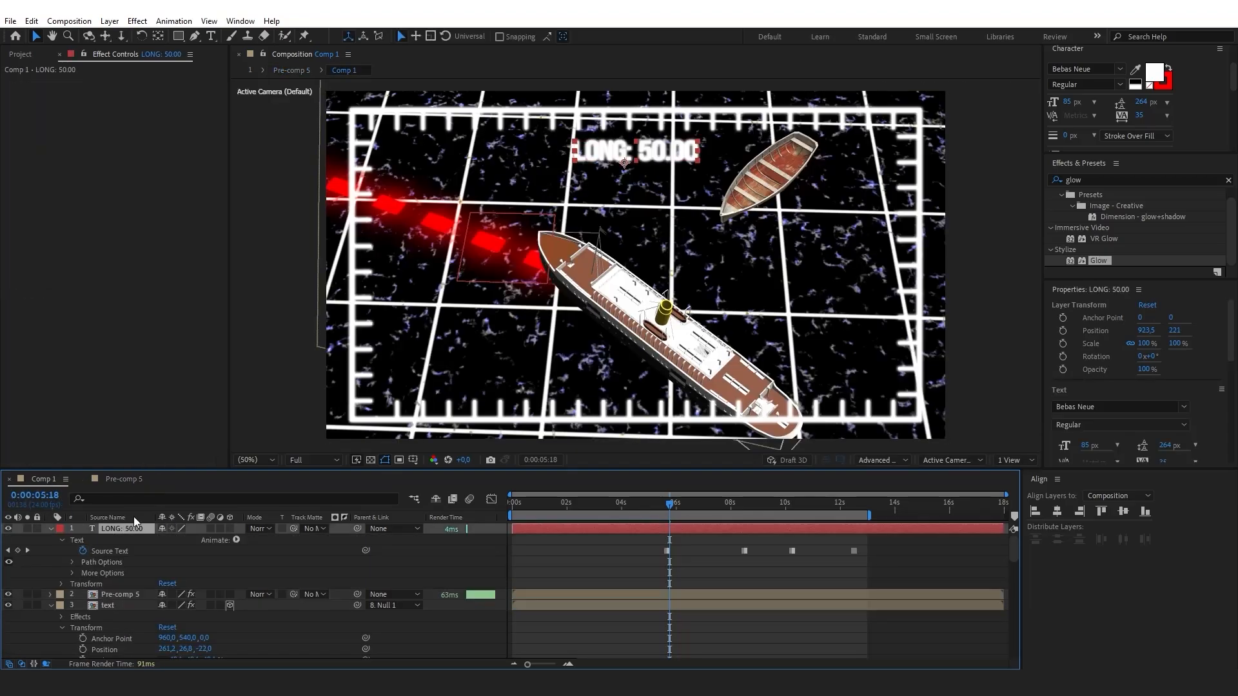
{"action": "key", "text": "Home"}
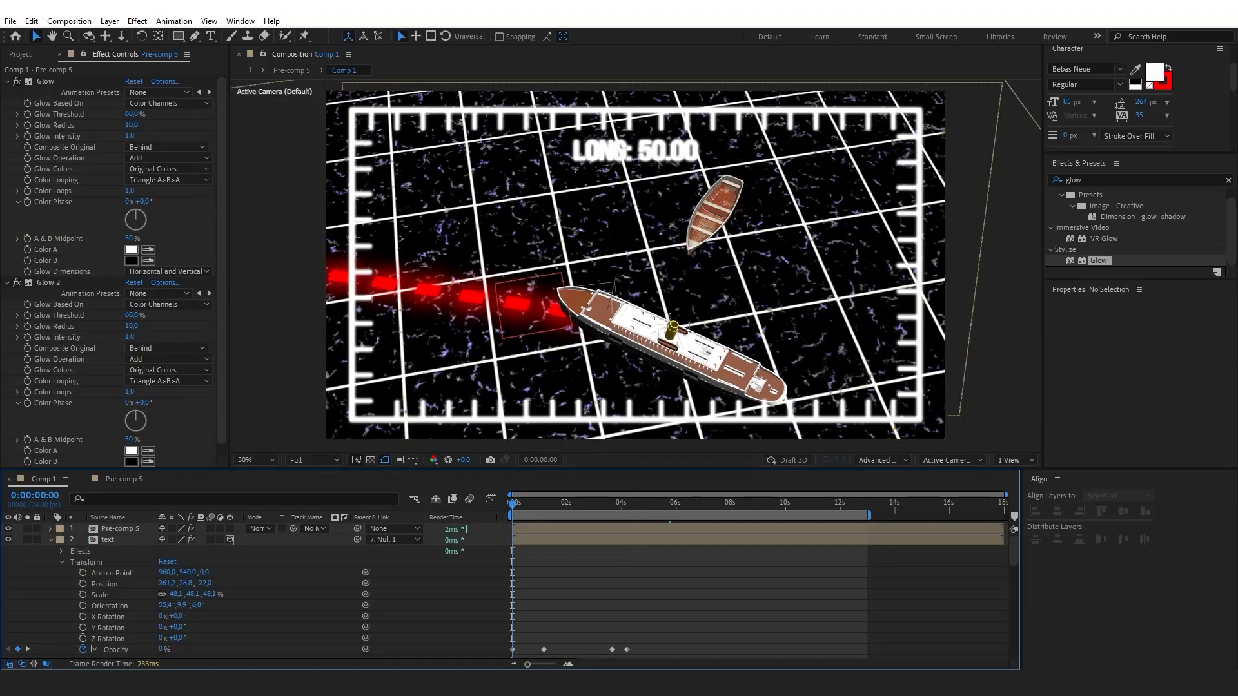
Draw a rectangle larger than the whole Comp 1 frame as a new shape layer and give it a solid black fill.
{"action": "left_click", "coordinate": [179, 37]}
{"action": "key", "text": "comma"}
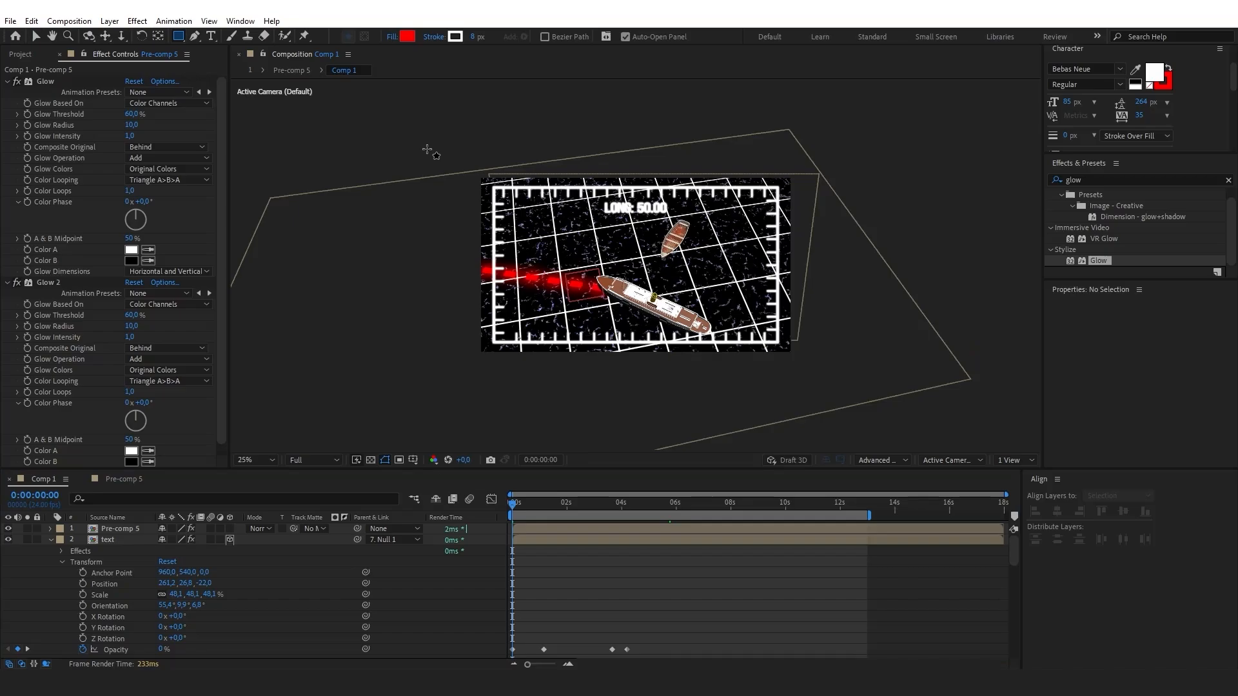
{"action": "mouse_move", "coordinate": [418, 155]}
{"action": "left_mouse_down"}
{"action": "mouse_move", "coordinate": [490, 255]}
{"action": "mouse_move", "coordinate": [870, 394]}
{"action": "left_mouse_up"}
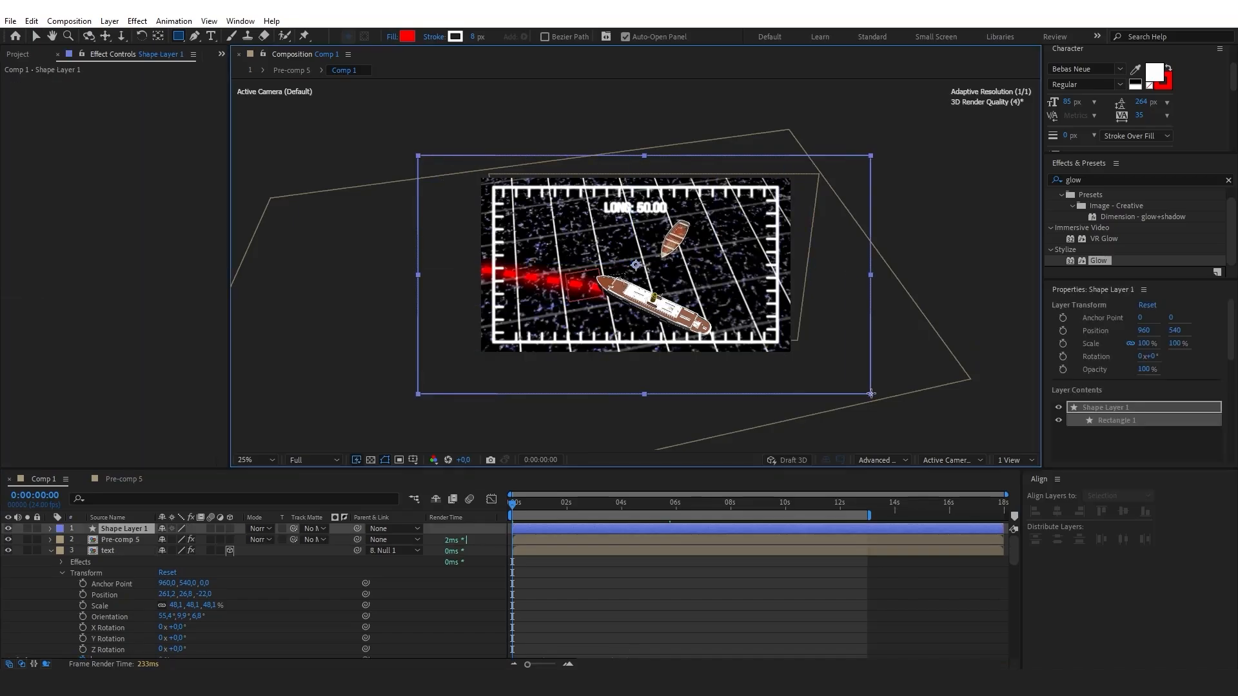
{"action": "left_click", "coordinate": [407, 36]}
{"action": "left_click", "coordinate": [794, 470]}
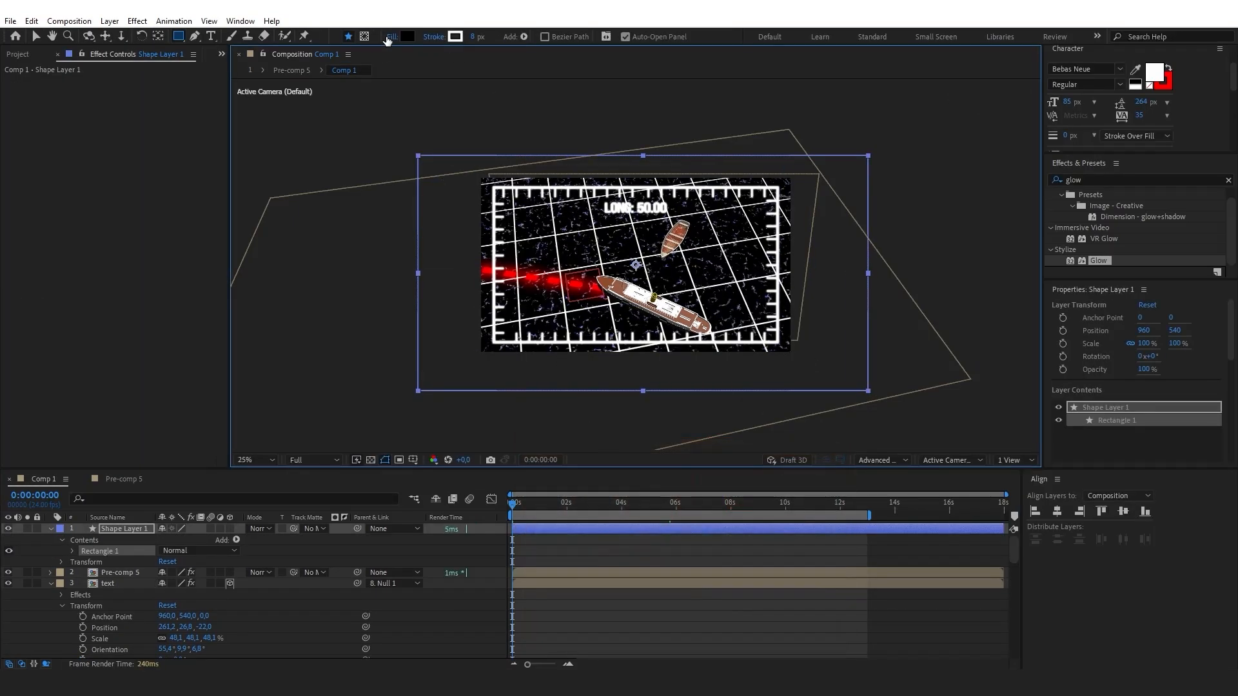
{"action": "left_click", "coordinate": [392, 36]}
{"action": "left_click_drag", "start_coordinate": [659, 333], "coordinate": [817, 322]}
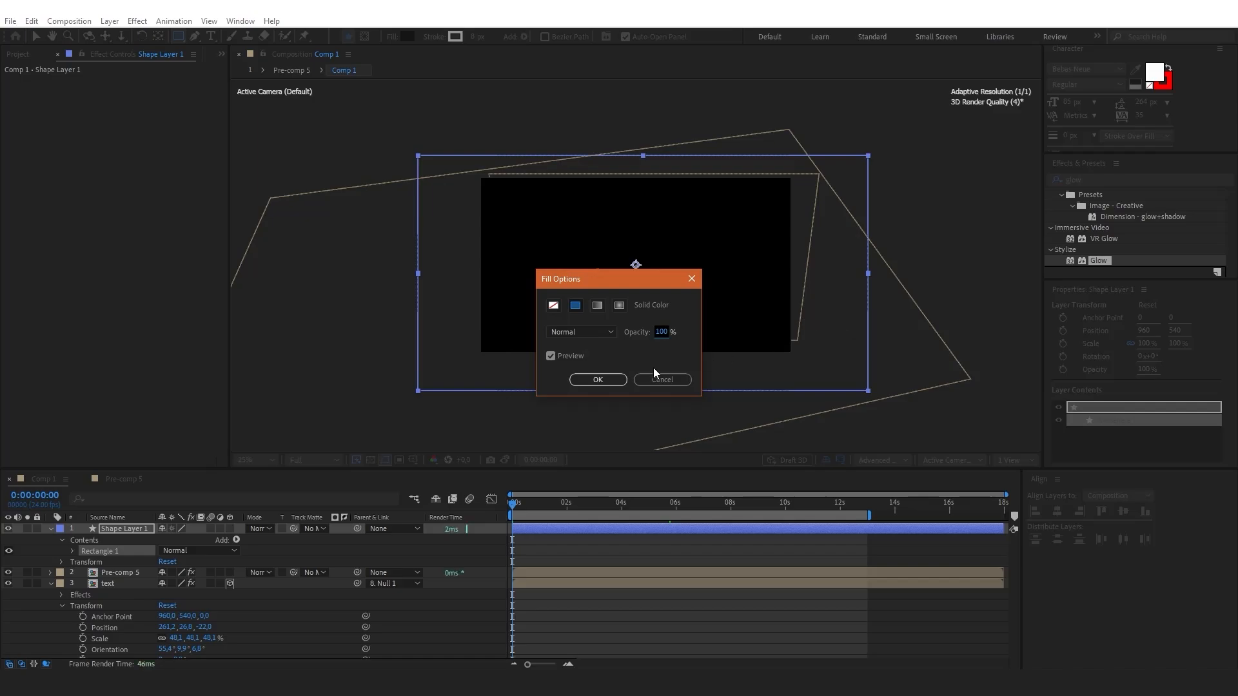
{"action": "left_click", "coordinate": [598, 379]}
Place the black rectangle layer directly below Pre-comp 5 and lower its opacity to about 10%.
{"action": "left_click", "coordinate": [101, 627]}
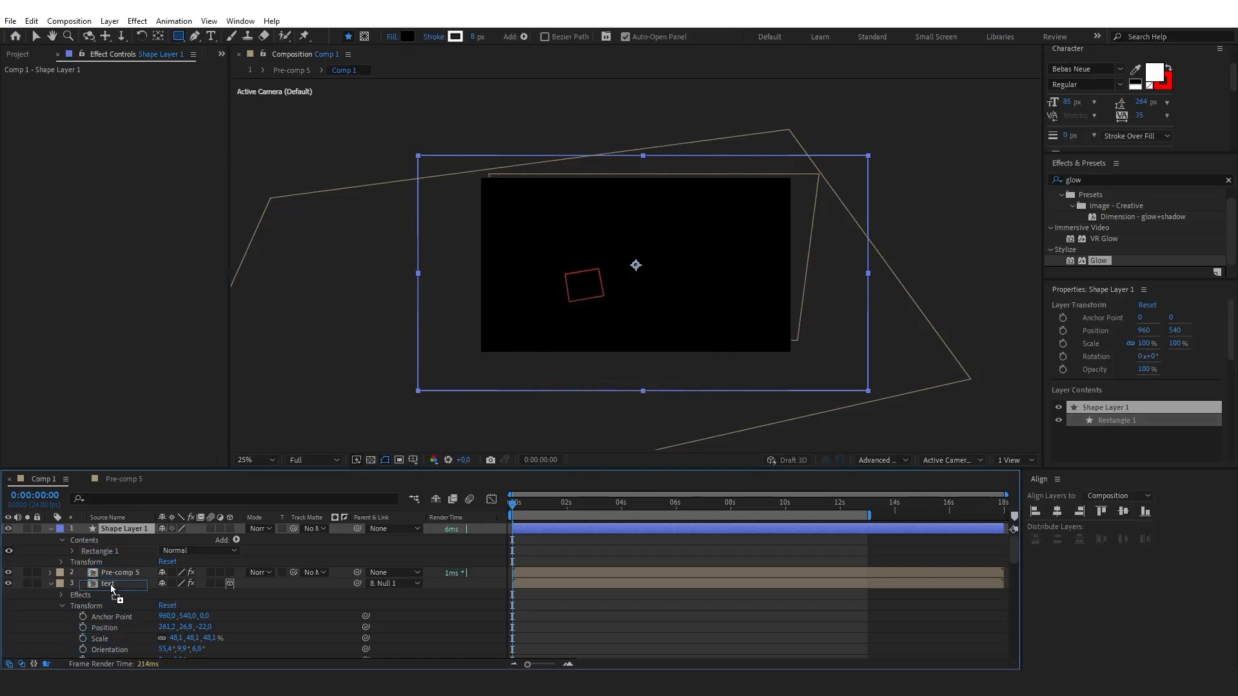
{"action": "mouse_move", "coordinate": [110, 584]}
{"action": "left_mouse_down"}
{"action": "mouse_move", "coordinate": [105, 605]}
{"action": "mouse_move", "coordinate": [114, 583]}
{"action": "left_mouse_up"}
{"action": "left_click", "coordinate": [62, 574]}
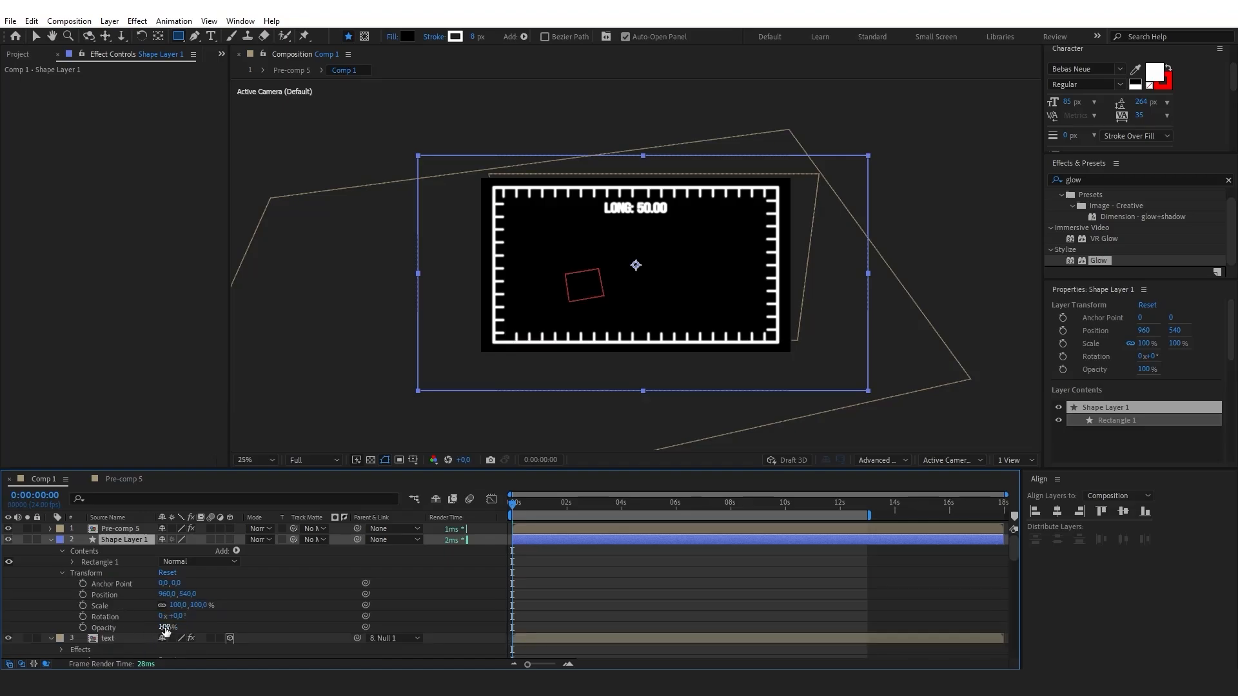
{"action": "left_click_drag", "start_coordinate": [165, 630], "coordinate": [114, 633]}
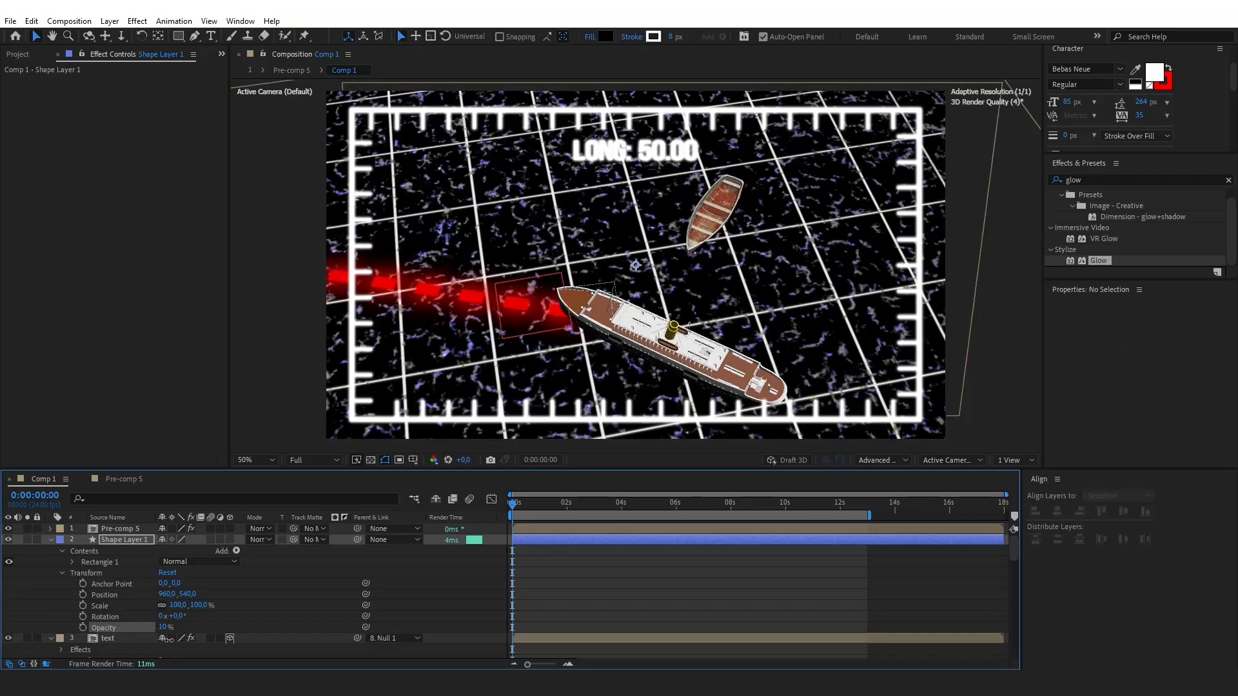
{"action": "left_click_drag", "start_coordinate": [169, 640], "coordinate": [174, 641]}
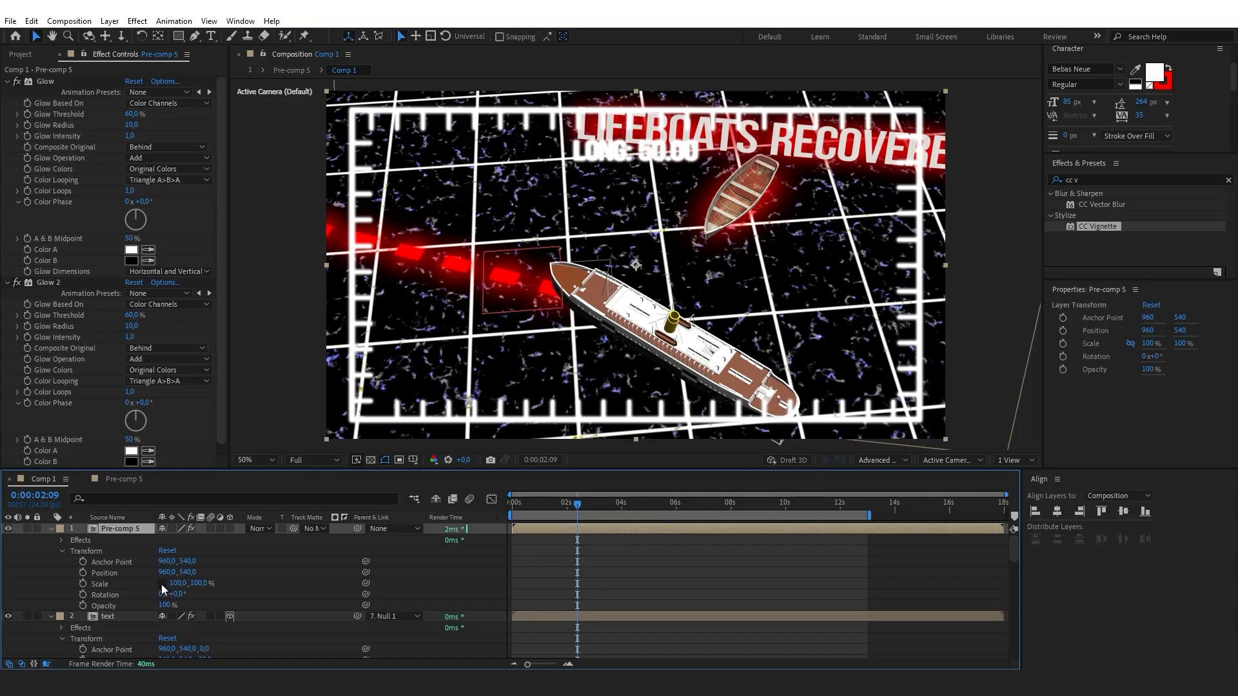
Scale Pre-comp 5 to 103% horizontally and 106% vertically, and align it to the composition's vertical centre.
{"action": "left_click", "coordinate": [178, 584]}
{"action": "type", "text": "103"}
{"action": "key", "text": "Return"}
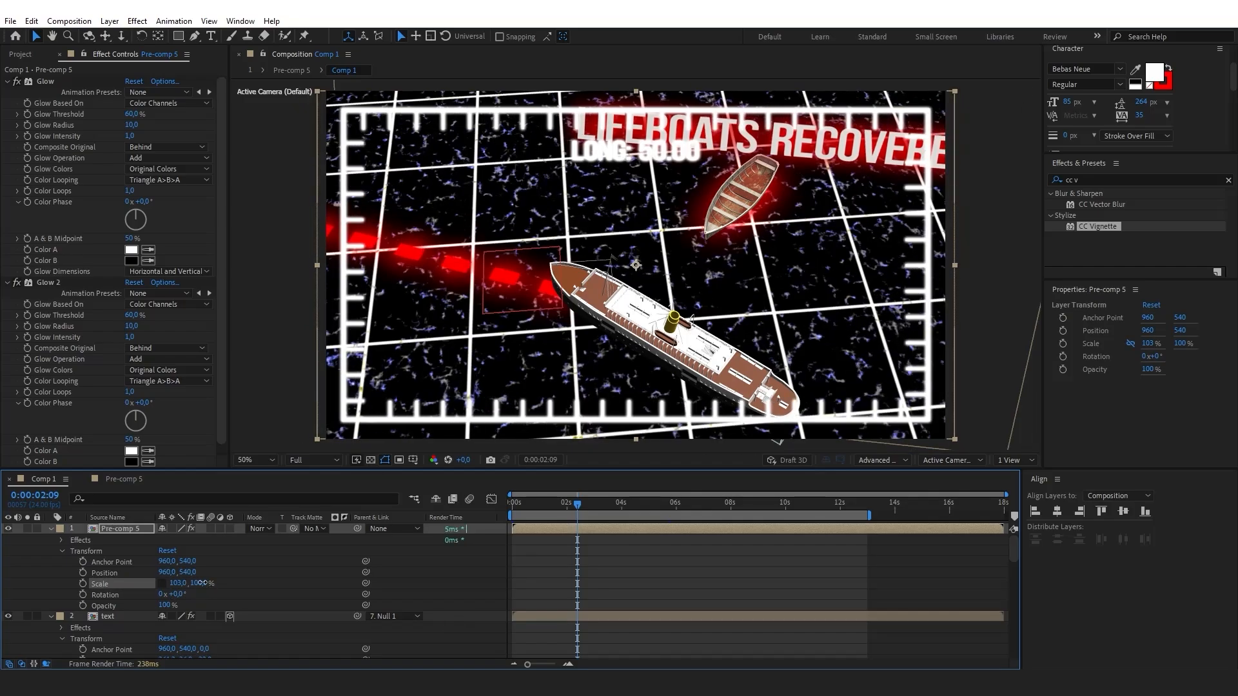
{"action": "left_click_drag", "start_coordinate": [204, 583], "coordinate": [195, 572]}
{"action": "left_click", "coordinate": [1140, 504]}
{"action": "left_click", "coordinate": [1124, 512]}
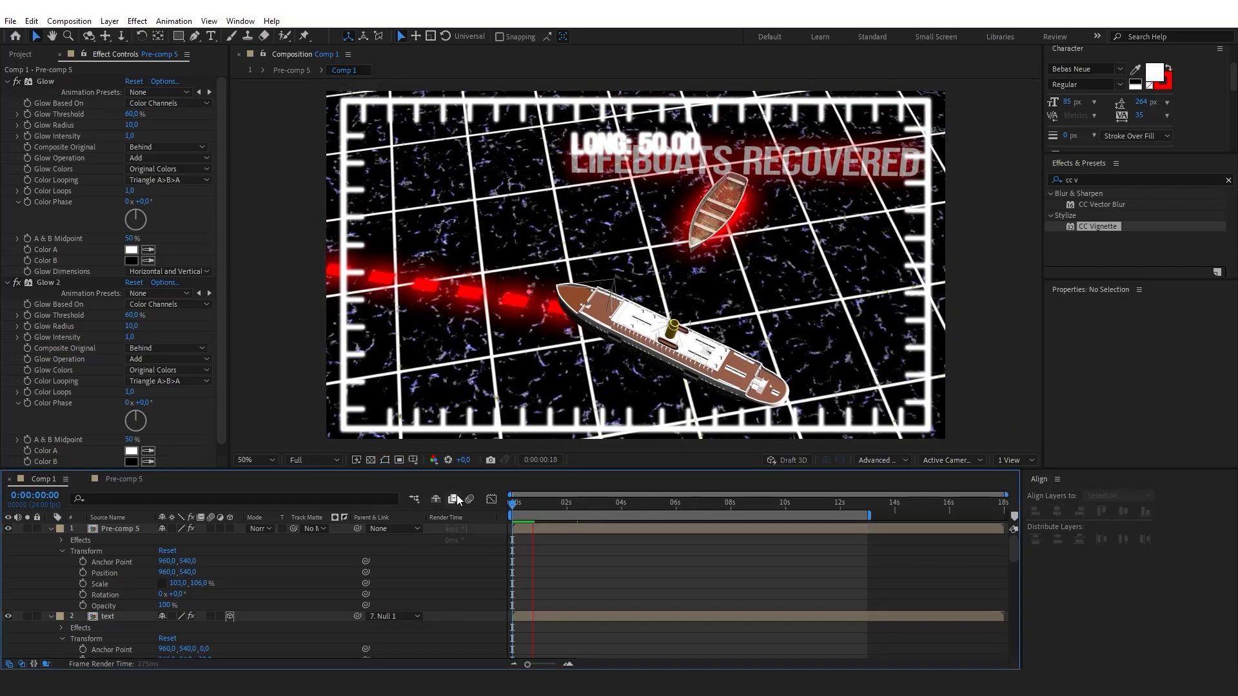